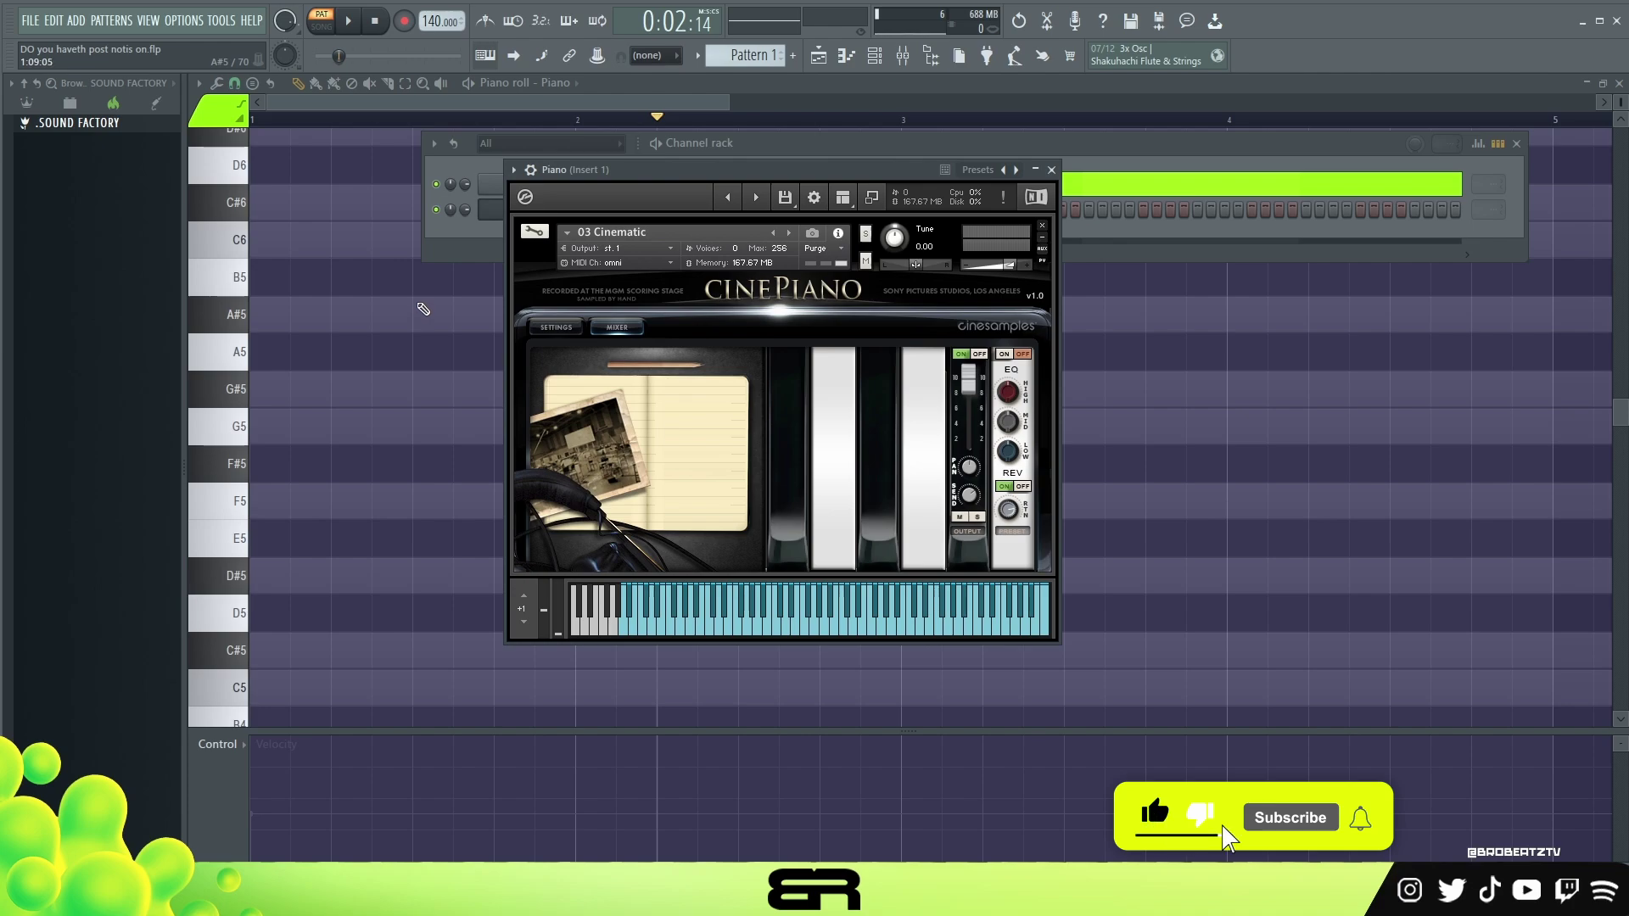
Place a note on A#5 at beat 3 of bar 1 and an orange colour group 4 note on G#5.
left_click(218, 121)
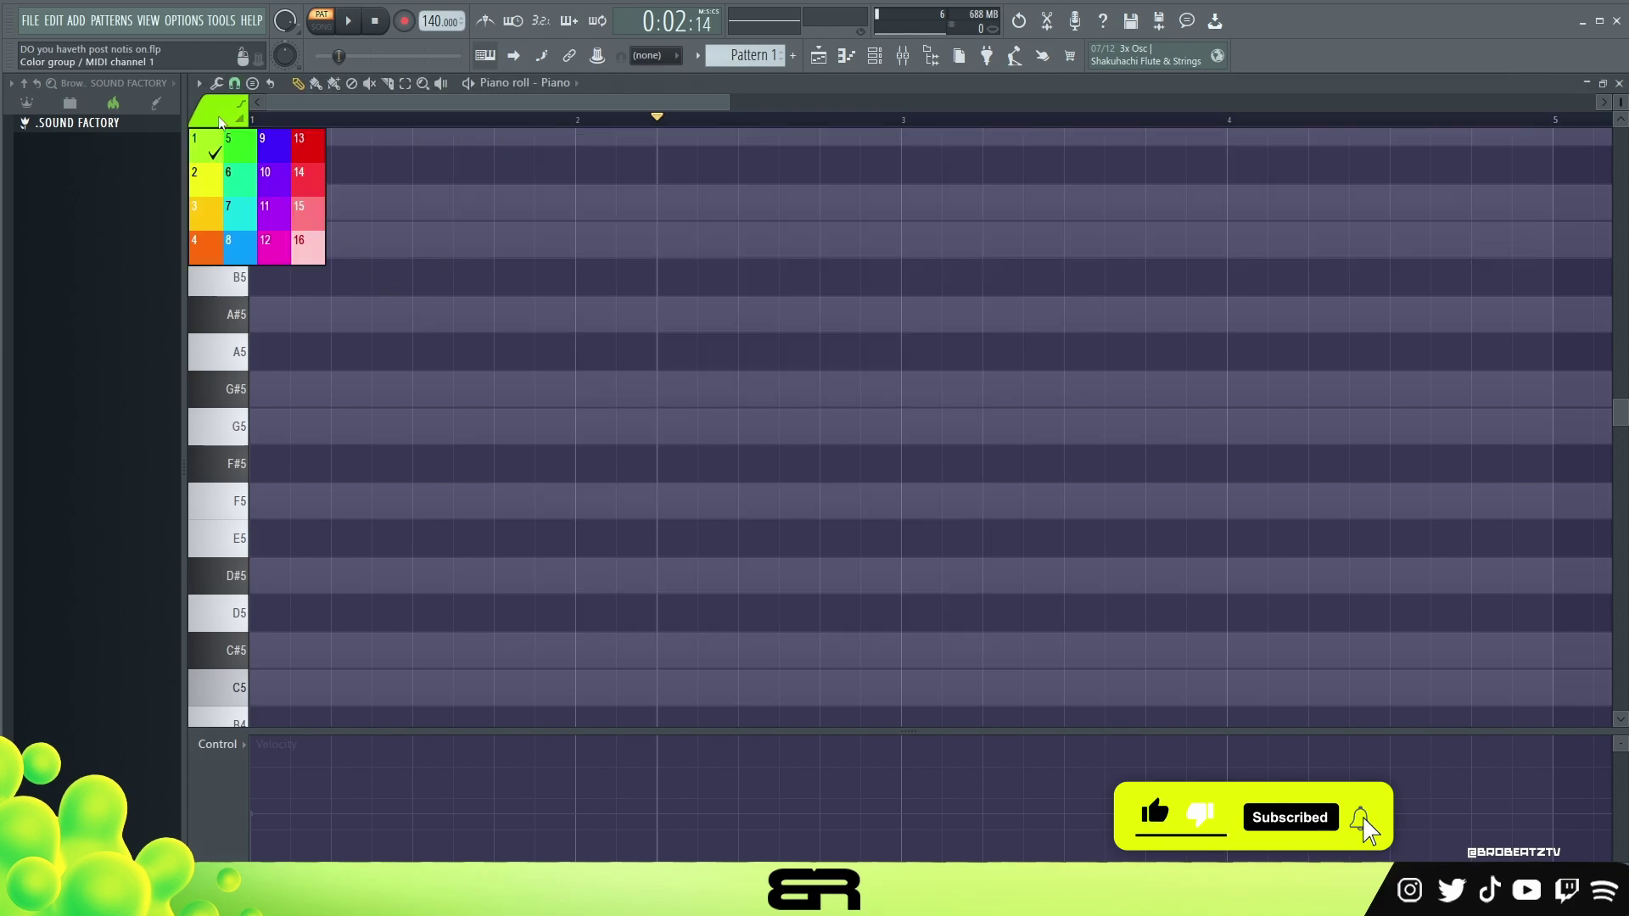
double_click(207, 222)
left_click(219, 121)
left_click(212, 254)
left_click(509, 388)
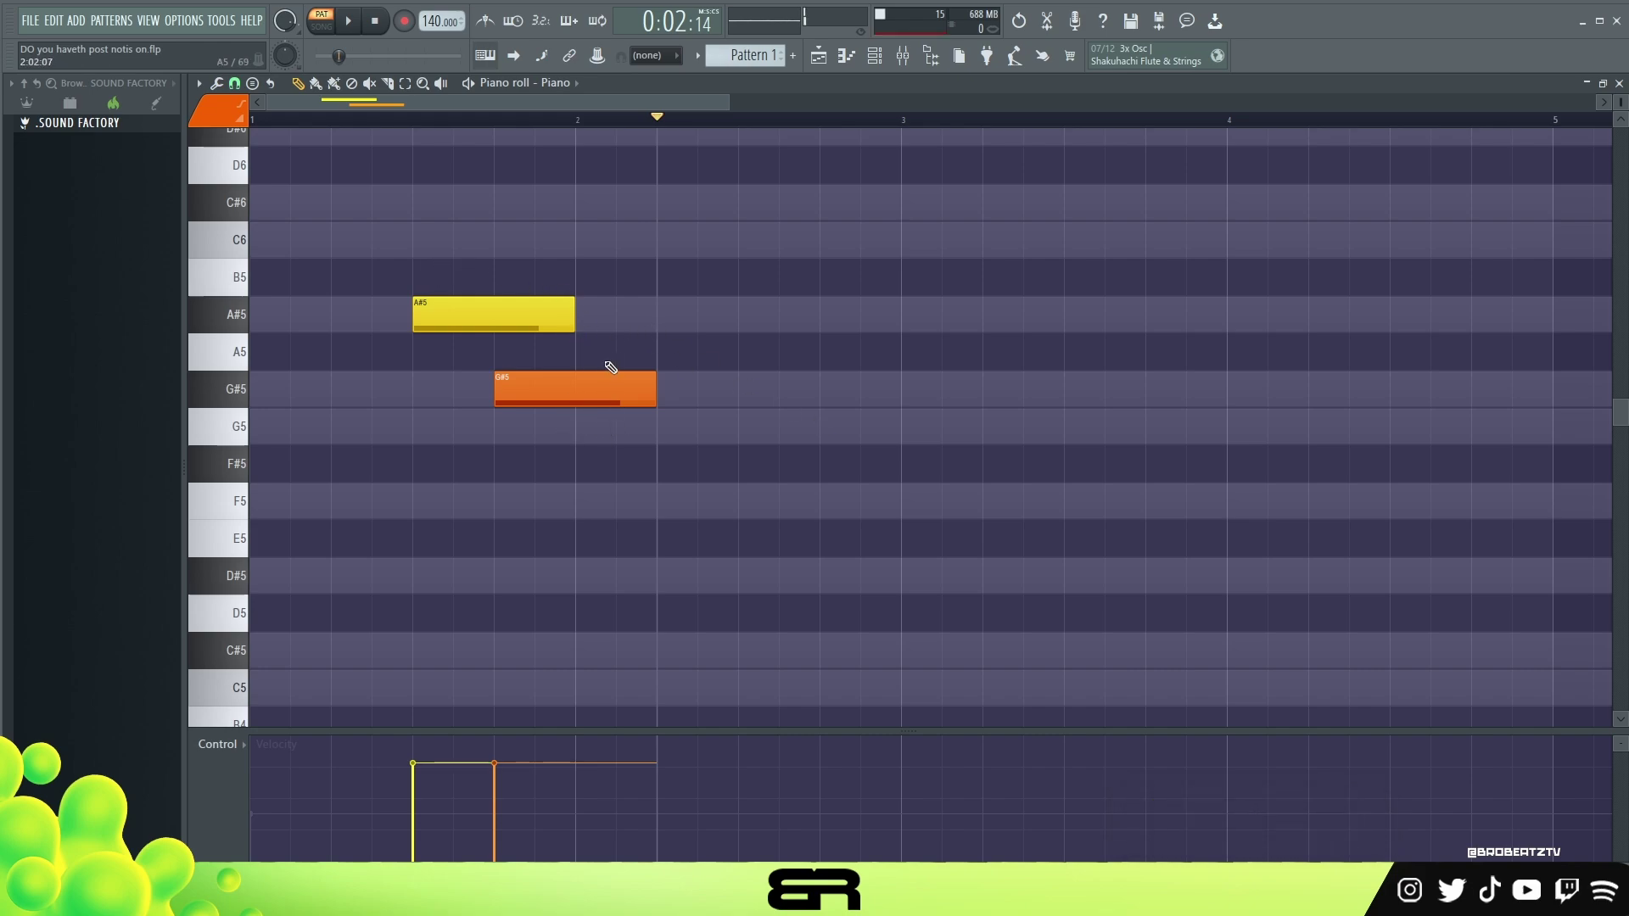
Open the Piano channel's instrument from the channel rack, look at its MIDI channel setting, and close it.
left_click(875, 56)
double_click(566, 211)
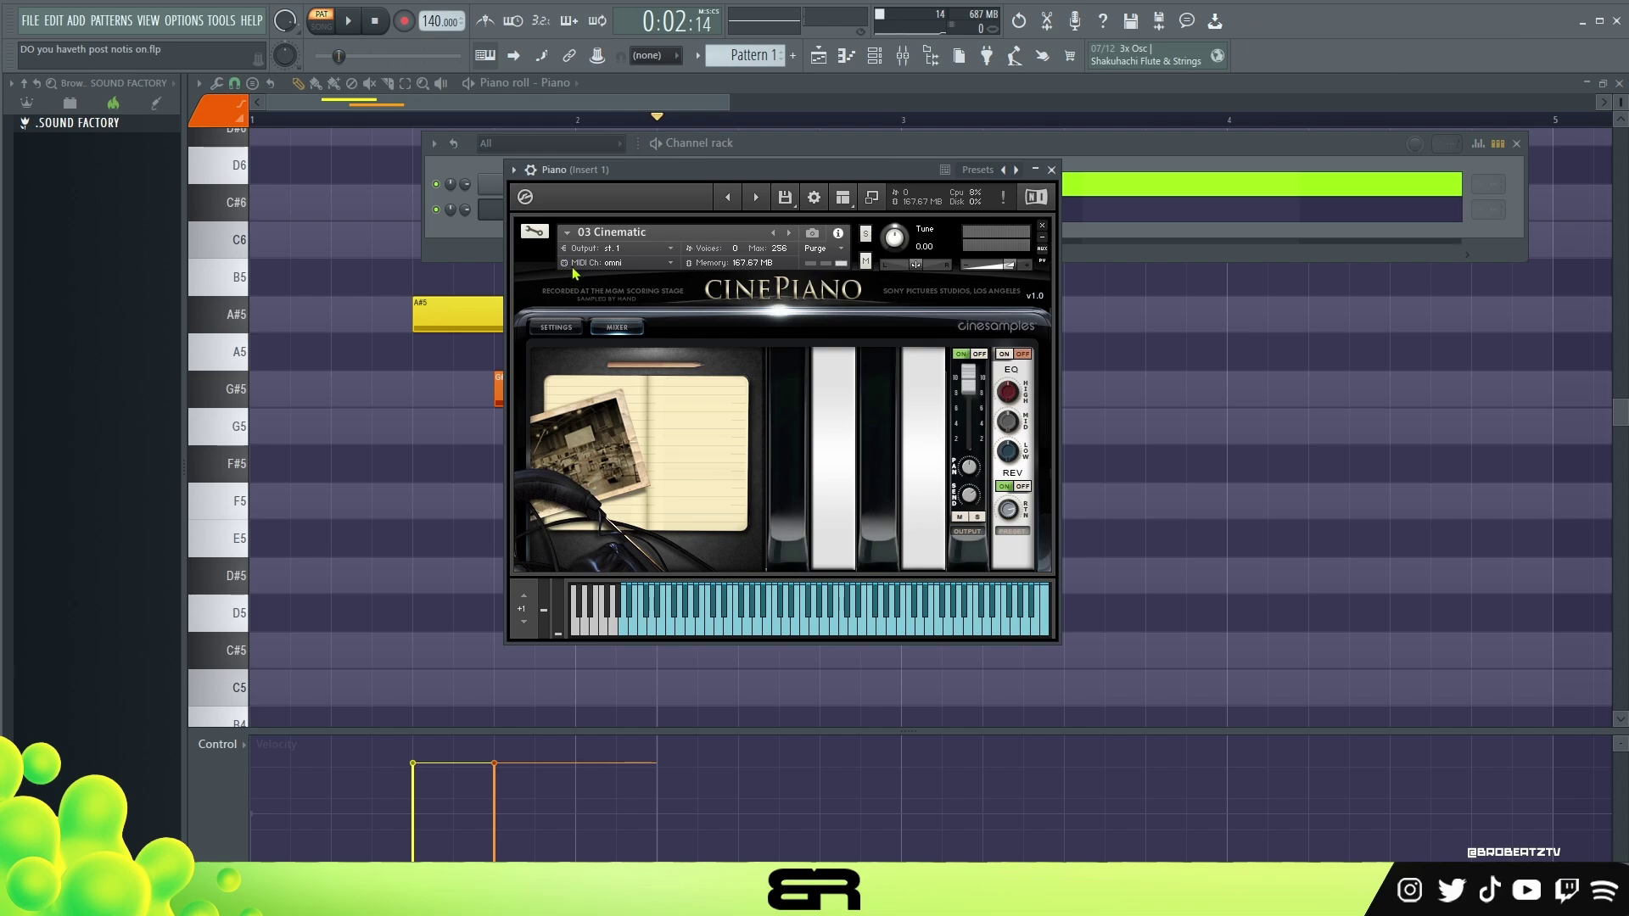
left_click(625, 269)
left_click(627, 277)
left_click_drag(632, 173, 737, 184)
left_click(1189, 181)
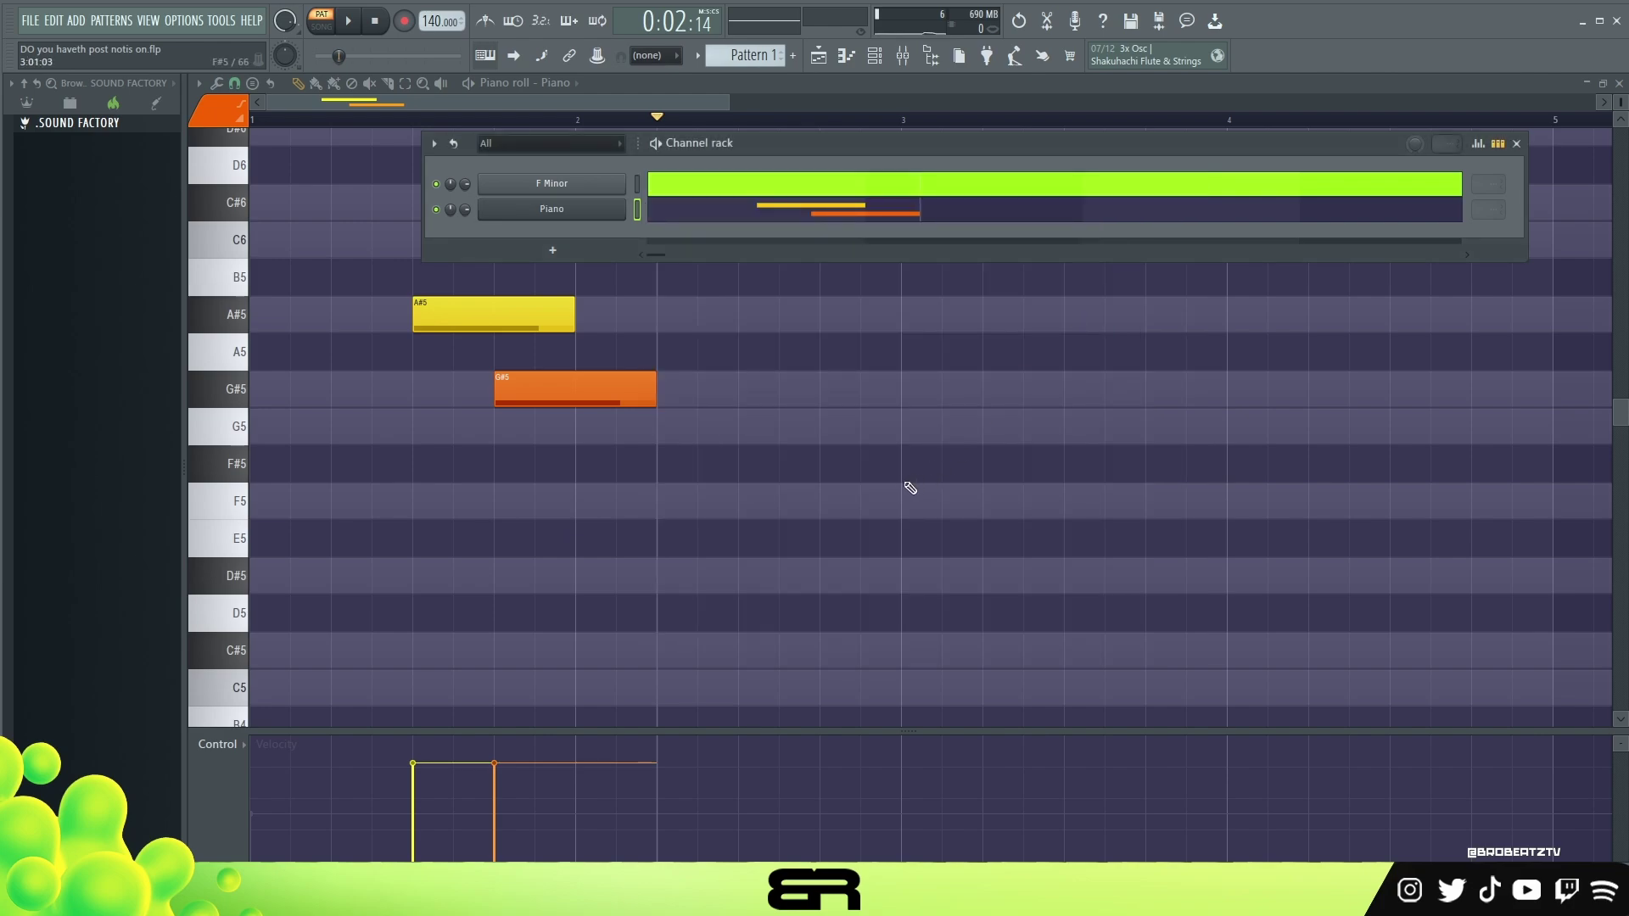
Delete the two coloured notes and set the note colour back to group 1.
right_click(594, 388)
right_click(534, 318)
left_click(217, 108)
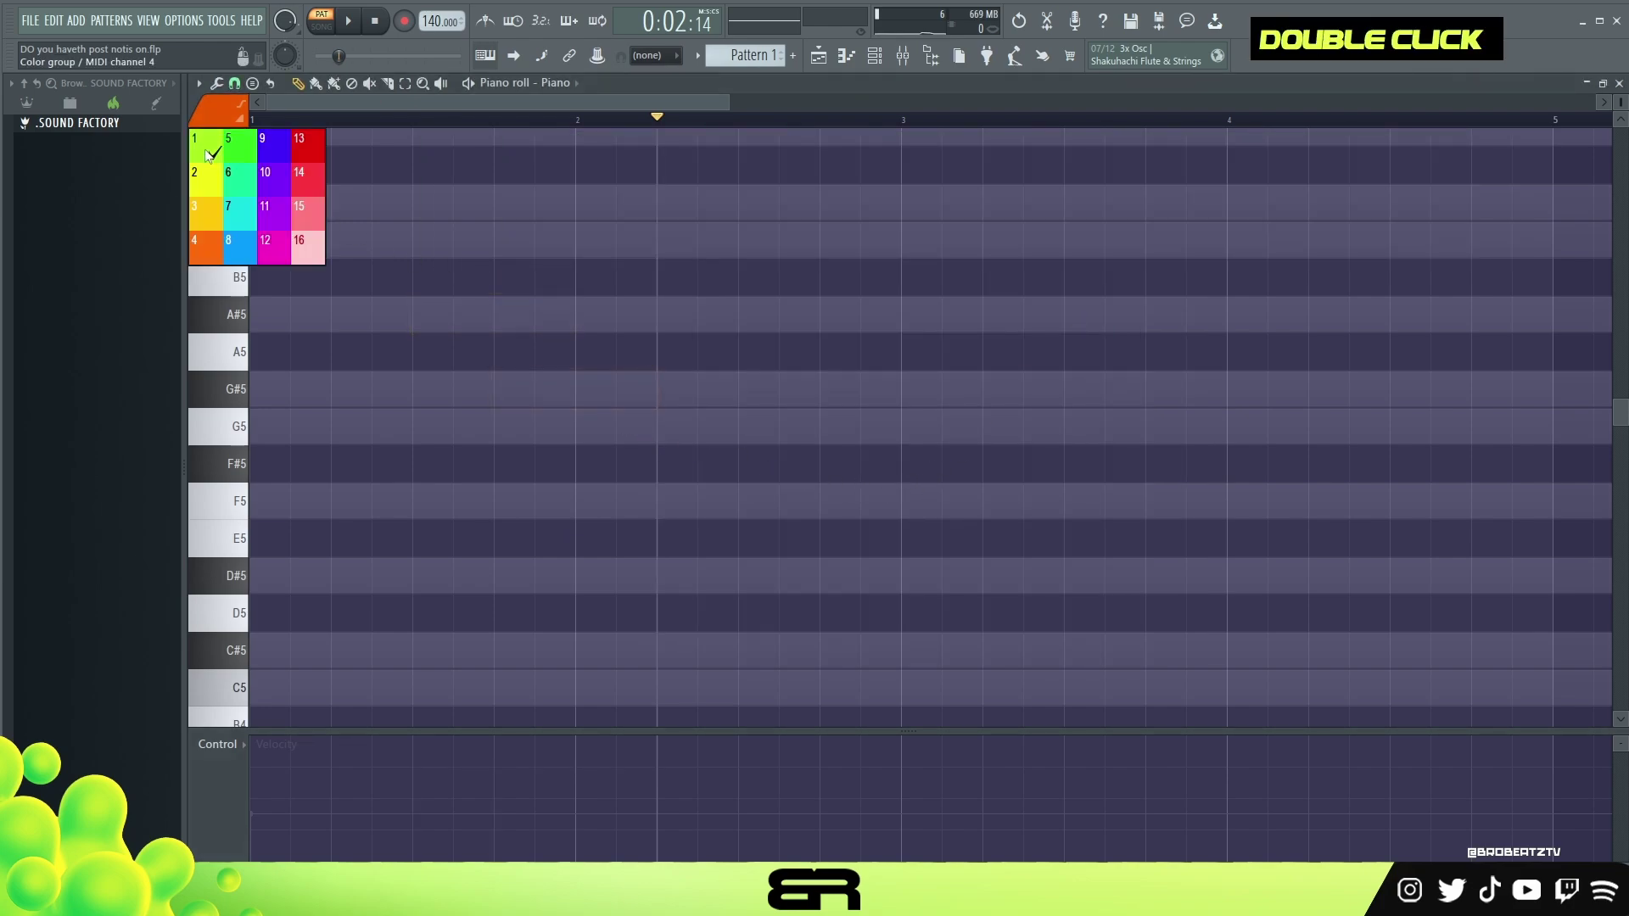
left_click(209, 155)
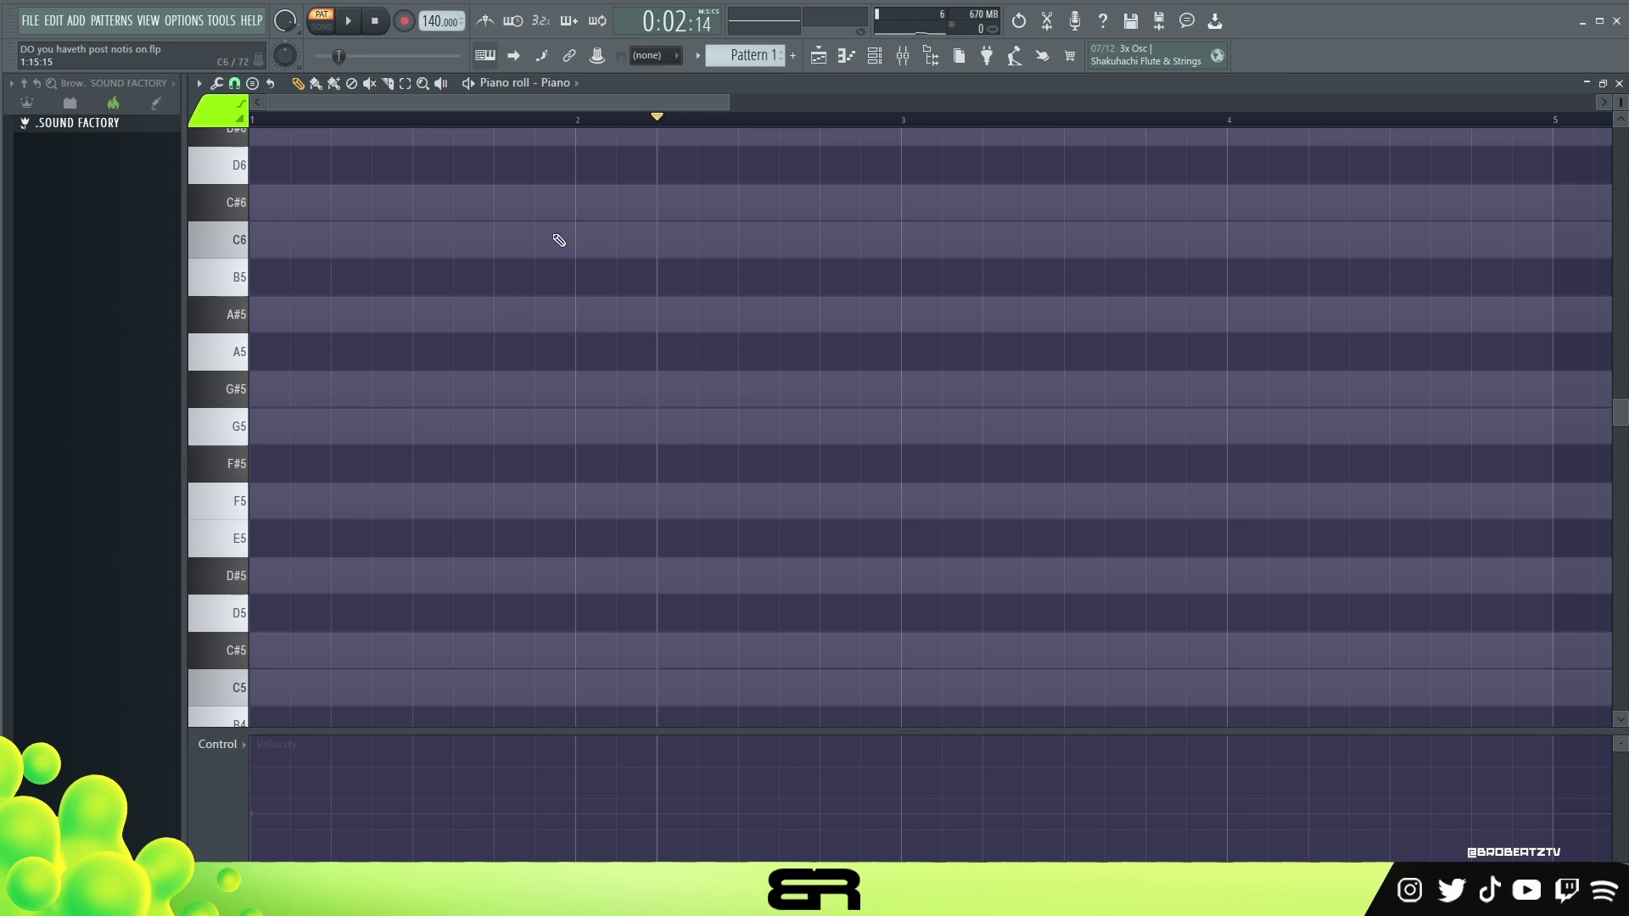
Build a half-bar chord of F5, G#5 and C6 at the start of bar 1.
left_click(356, 505)
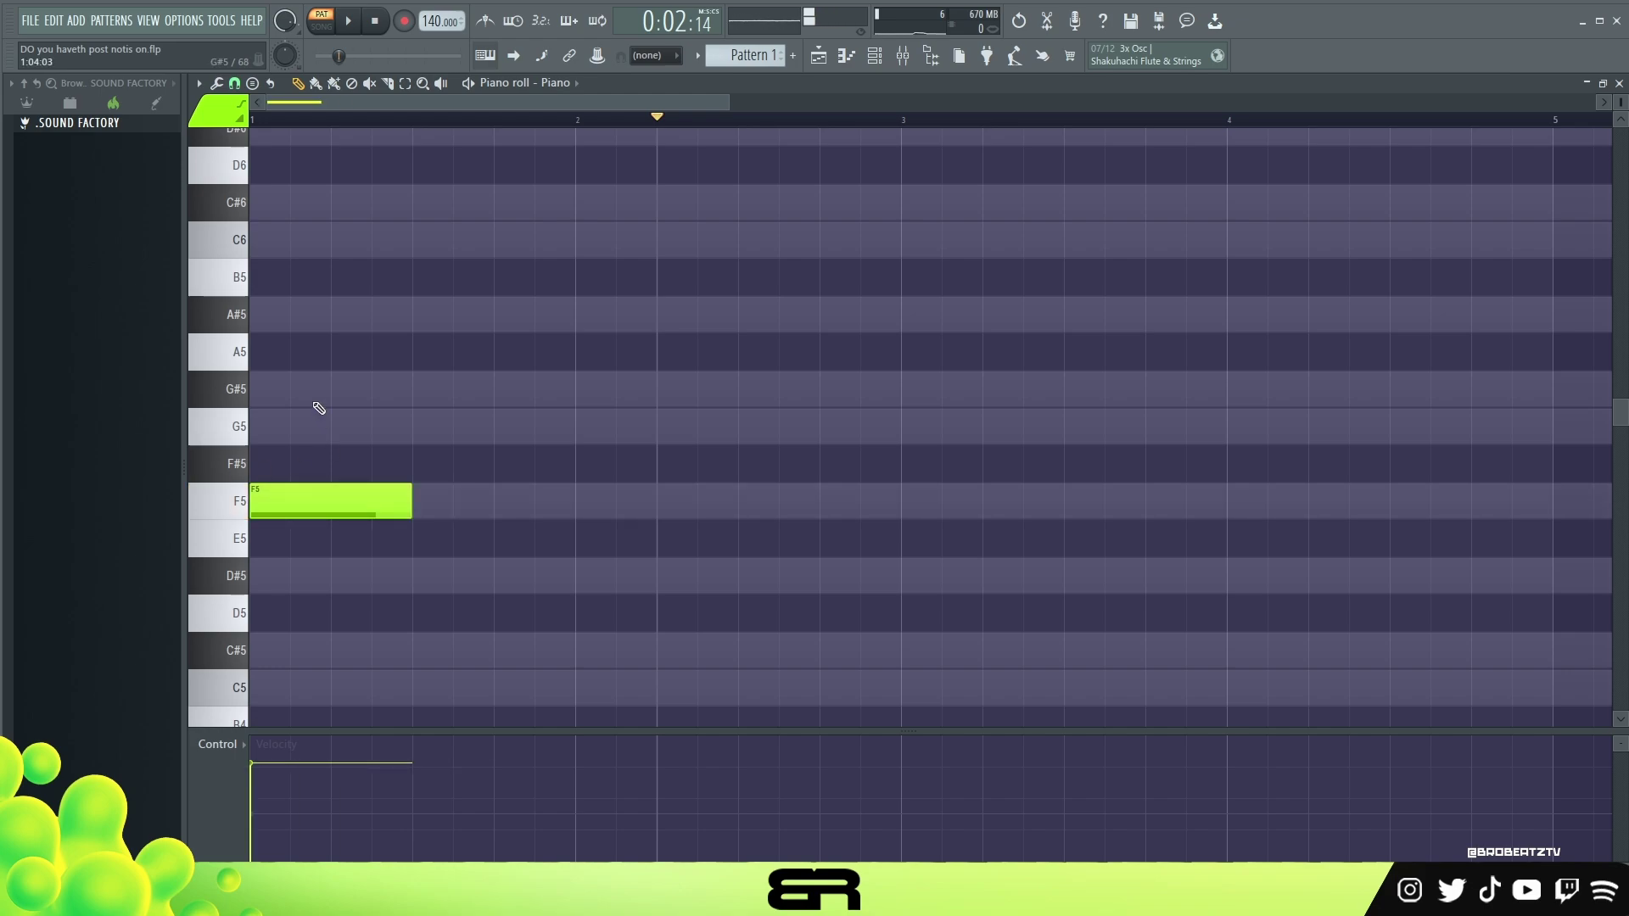
left_click(318, 389)
left_click(310, 239)
Copy the chord down to a D#5 root on beat 3 of bar 1 and raise its middle note to G5.
left_click_drag(310, 191, 566, 584)
right_click(492, 598)
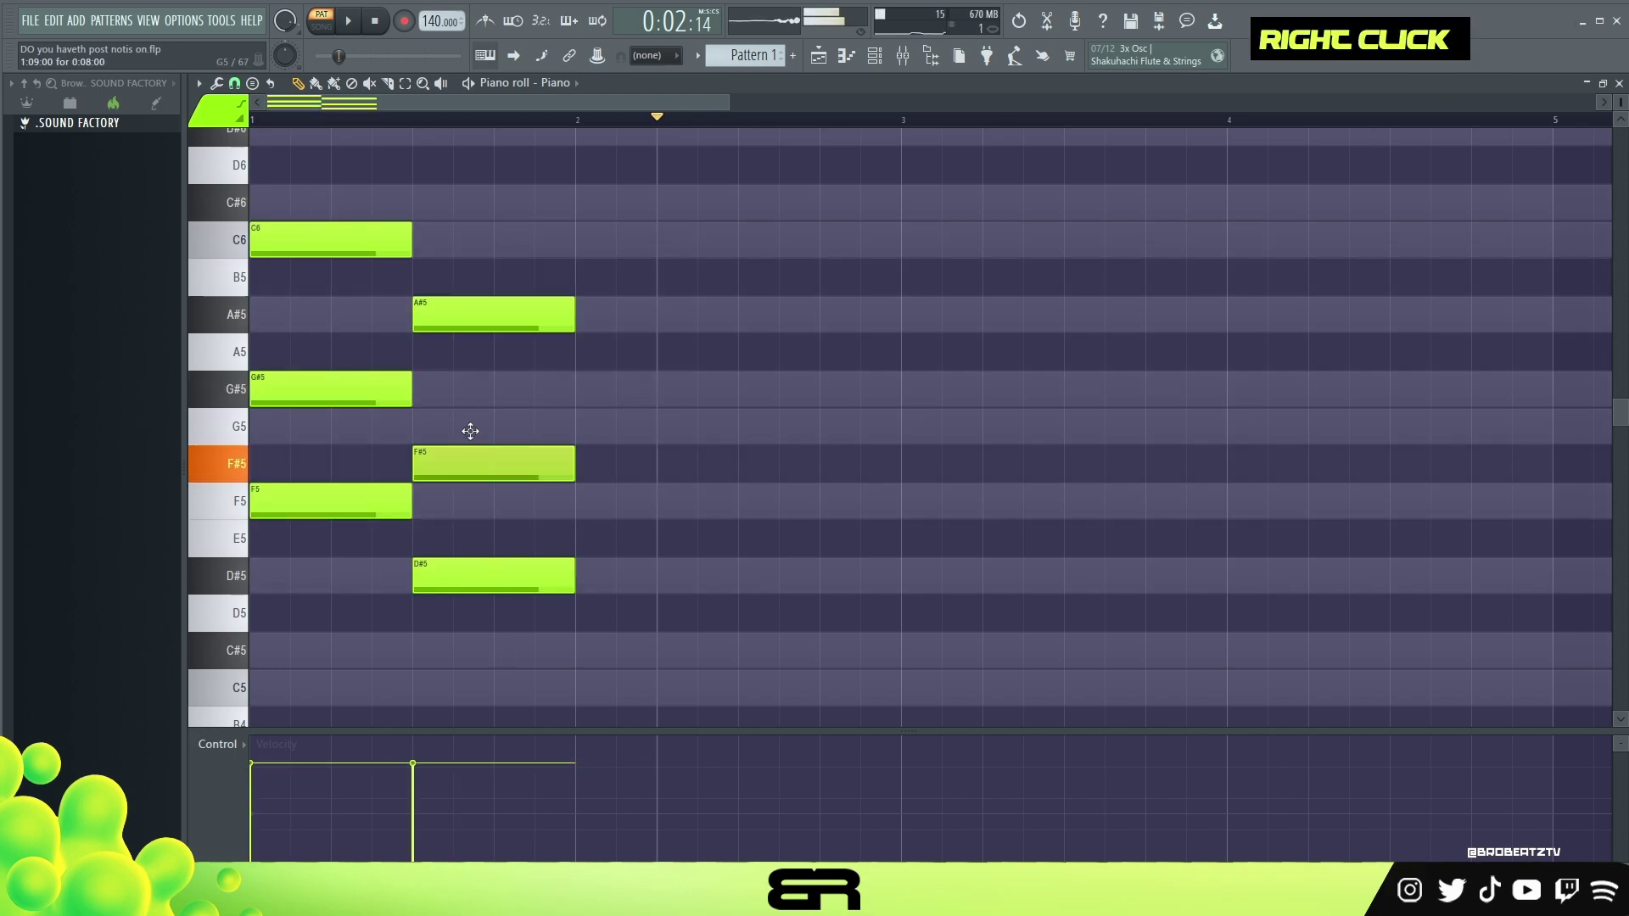
left_click_drag(471, 458, 470, 424)
Copy the first chord to the start of bar 2 and audition the chords.
left_click_drag(349, 190, 612, 504)
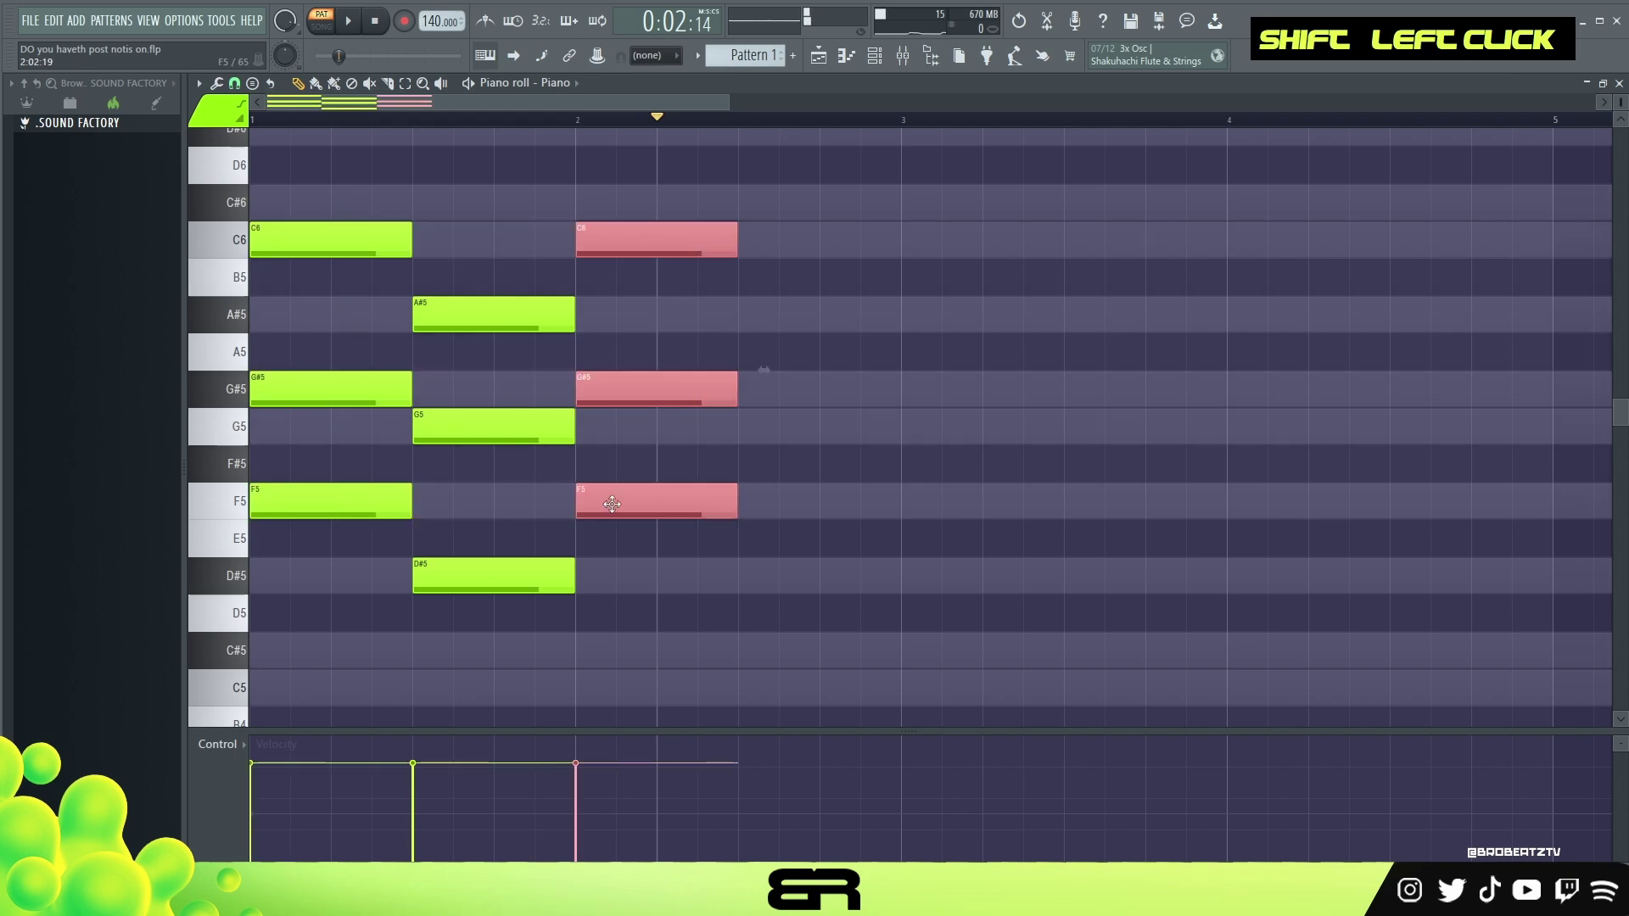
right_click(840, 534)
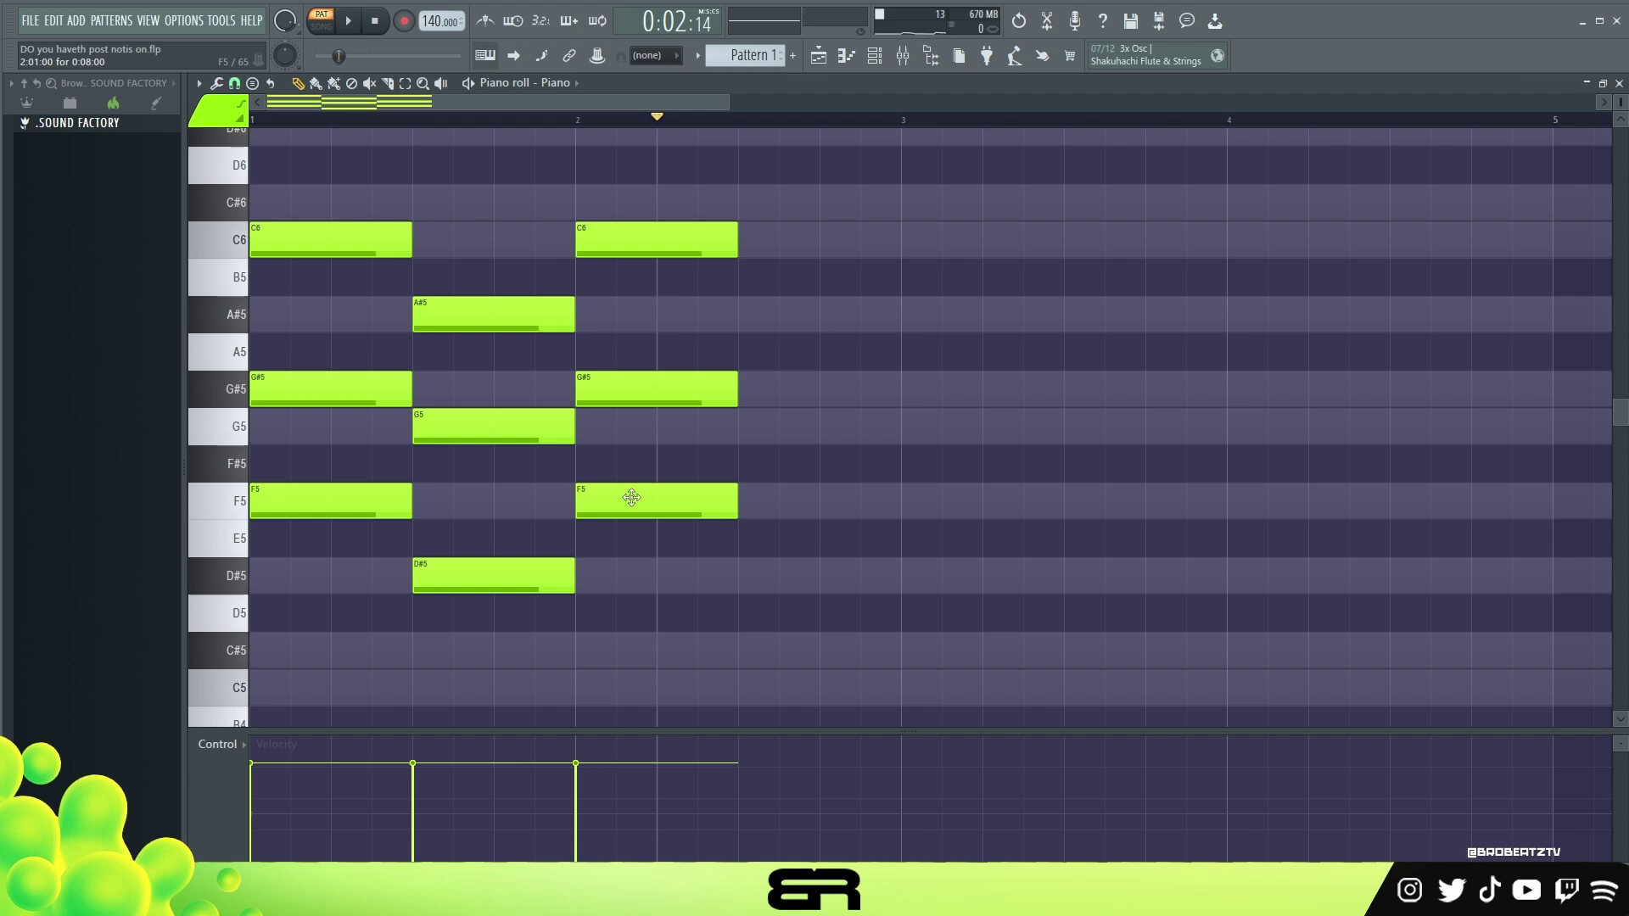
right_click(363, 497, "alt")
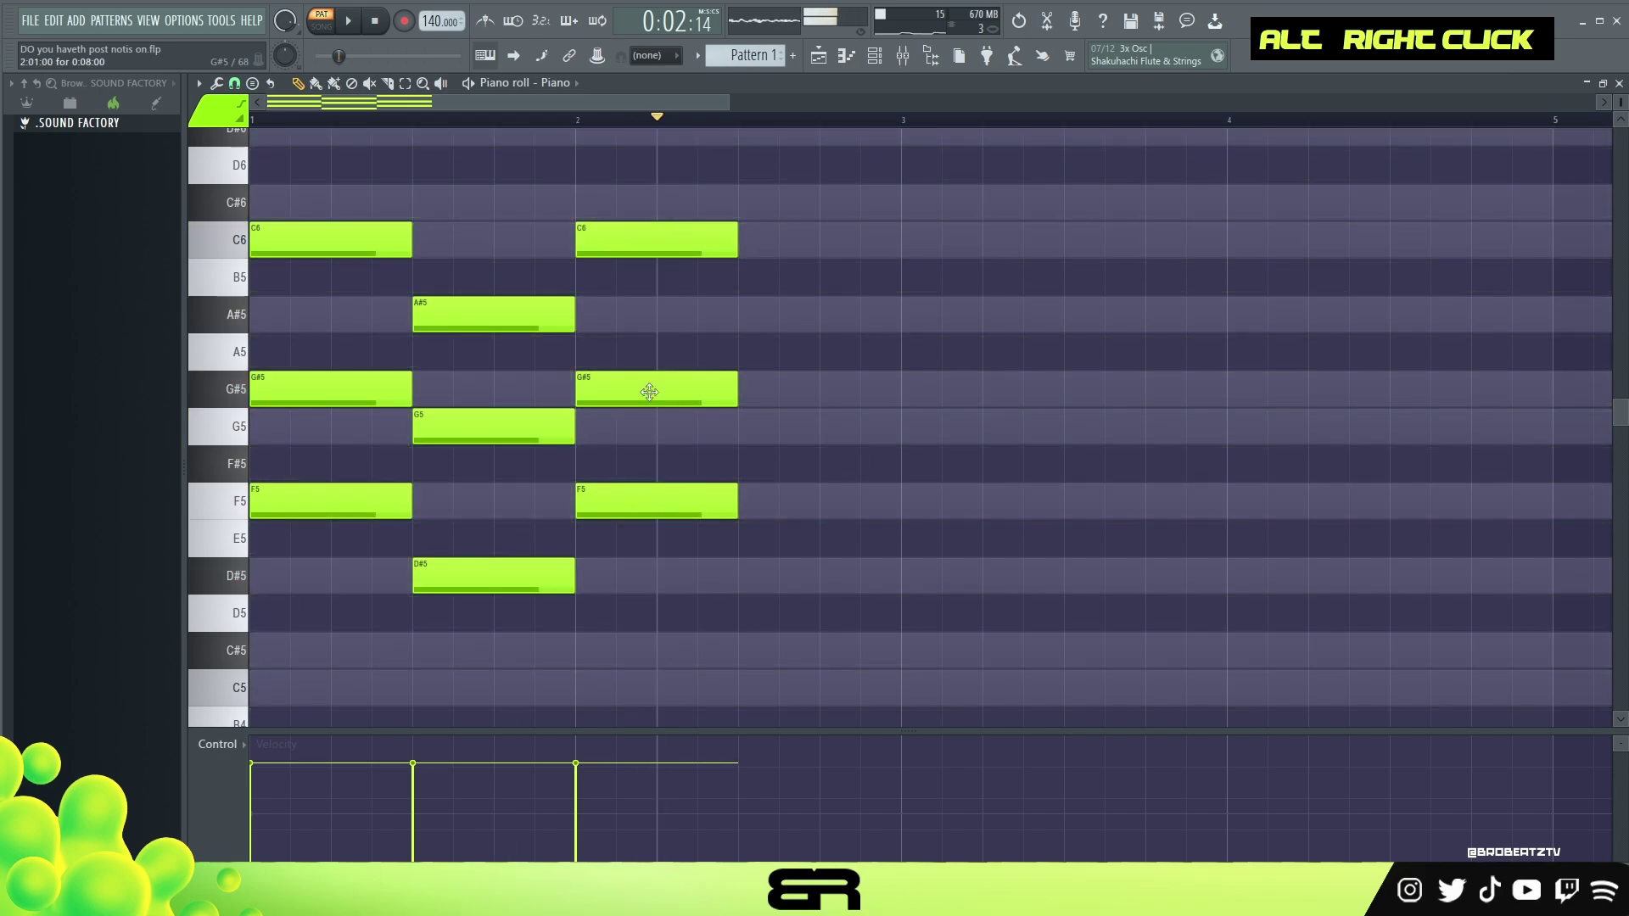
right_click(526, 413, "alt")
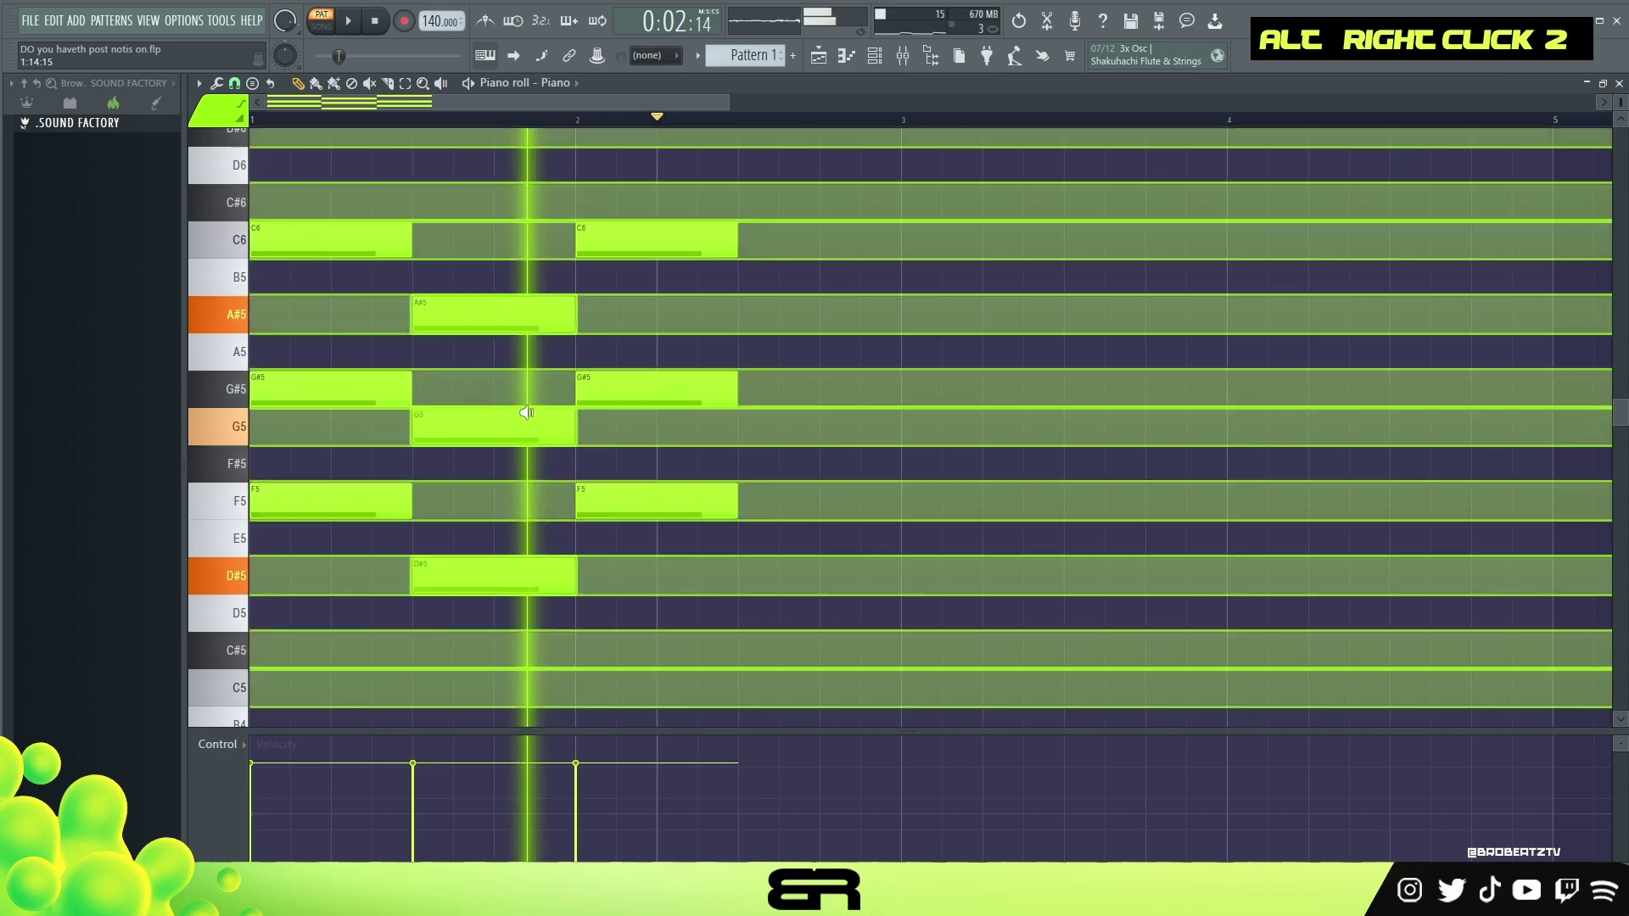
right_click(520, 390, "alt")
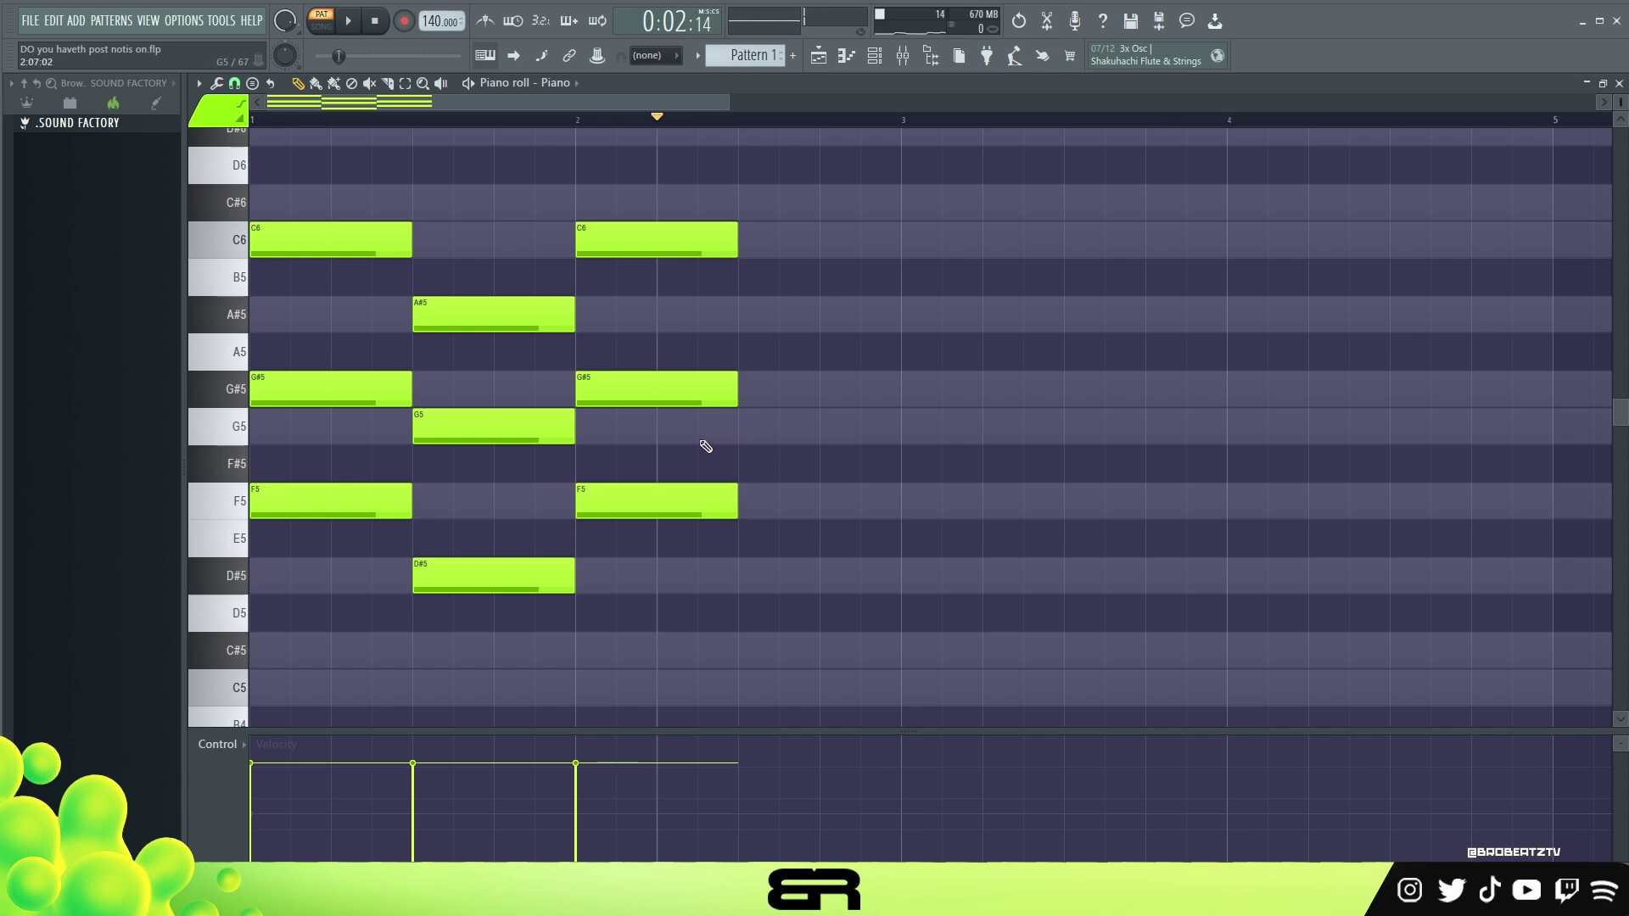
Try the third chord's middle note on G5 and on A#5, auditioning the chords after each change.
left_click_drag(642, 394, 659, 482)
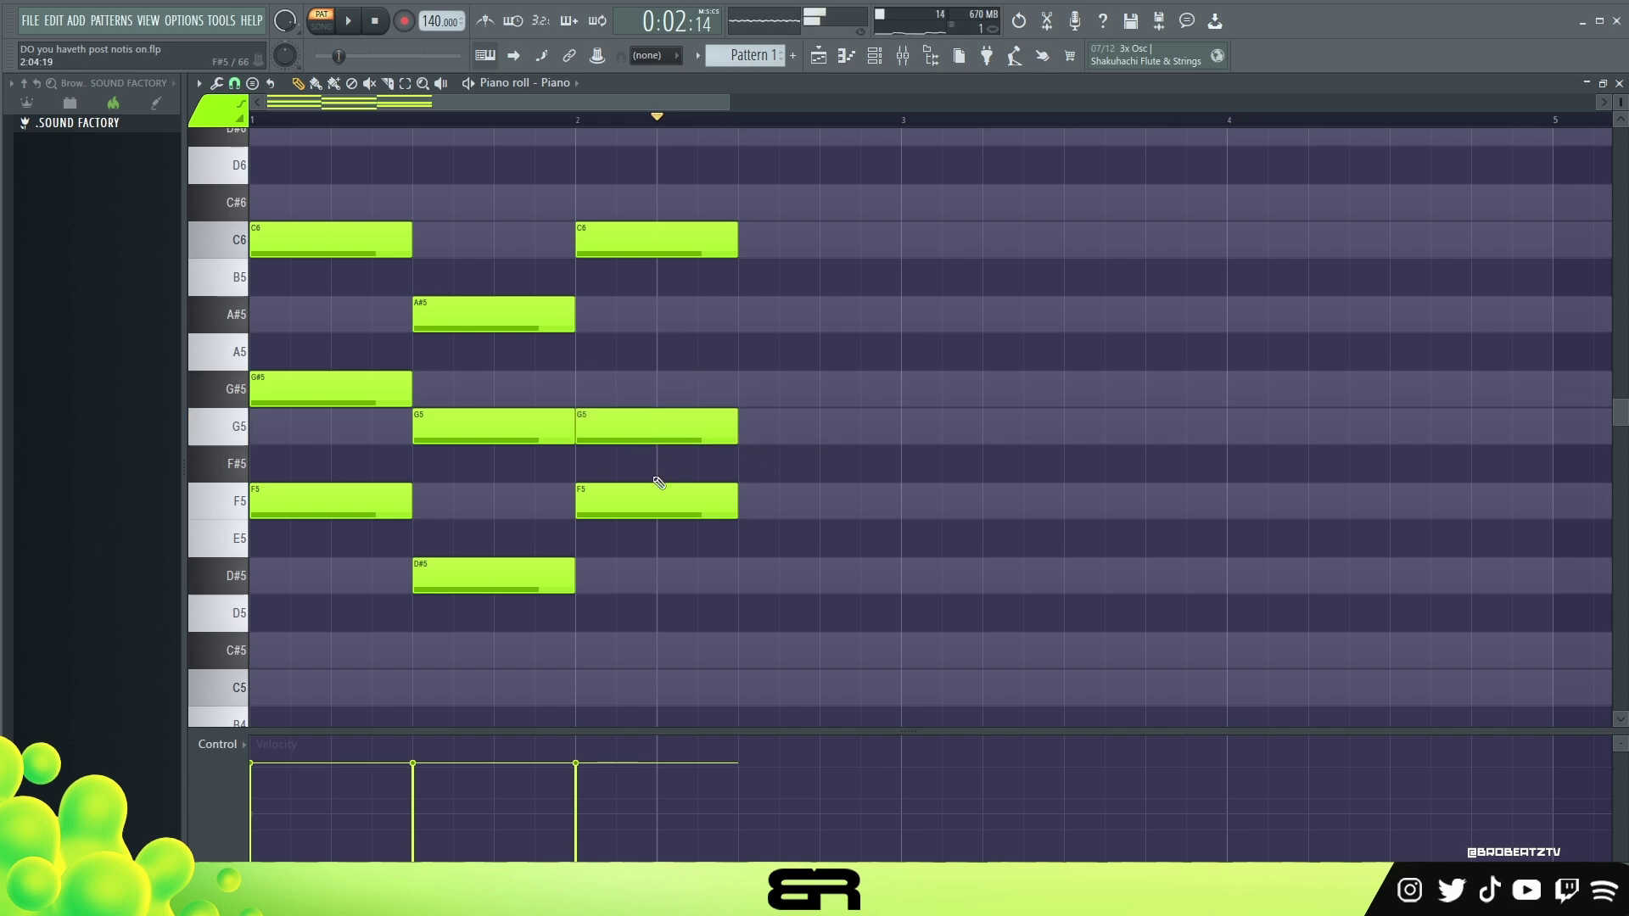
right_click(353, 414, "alt")
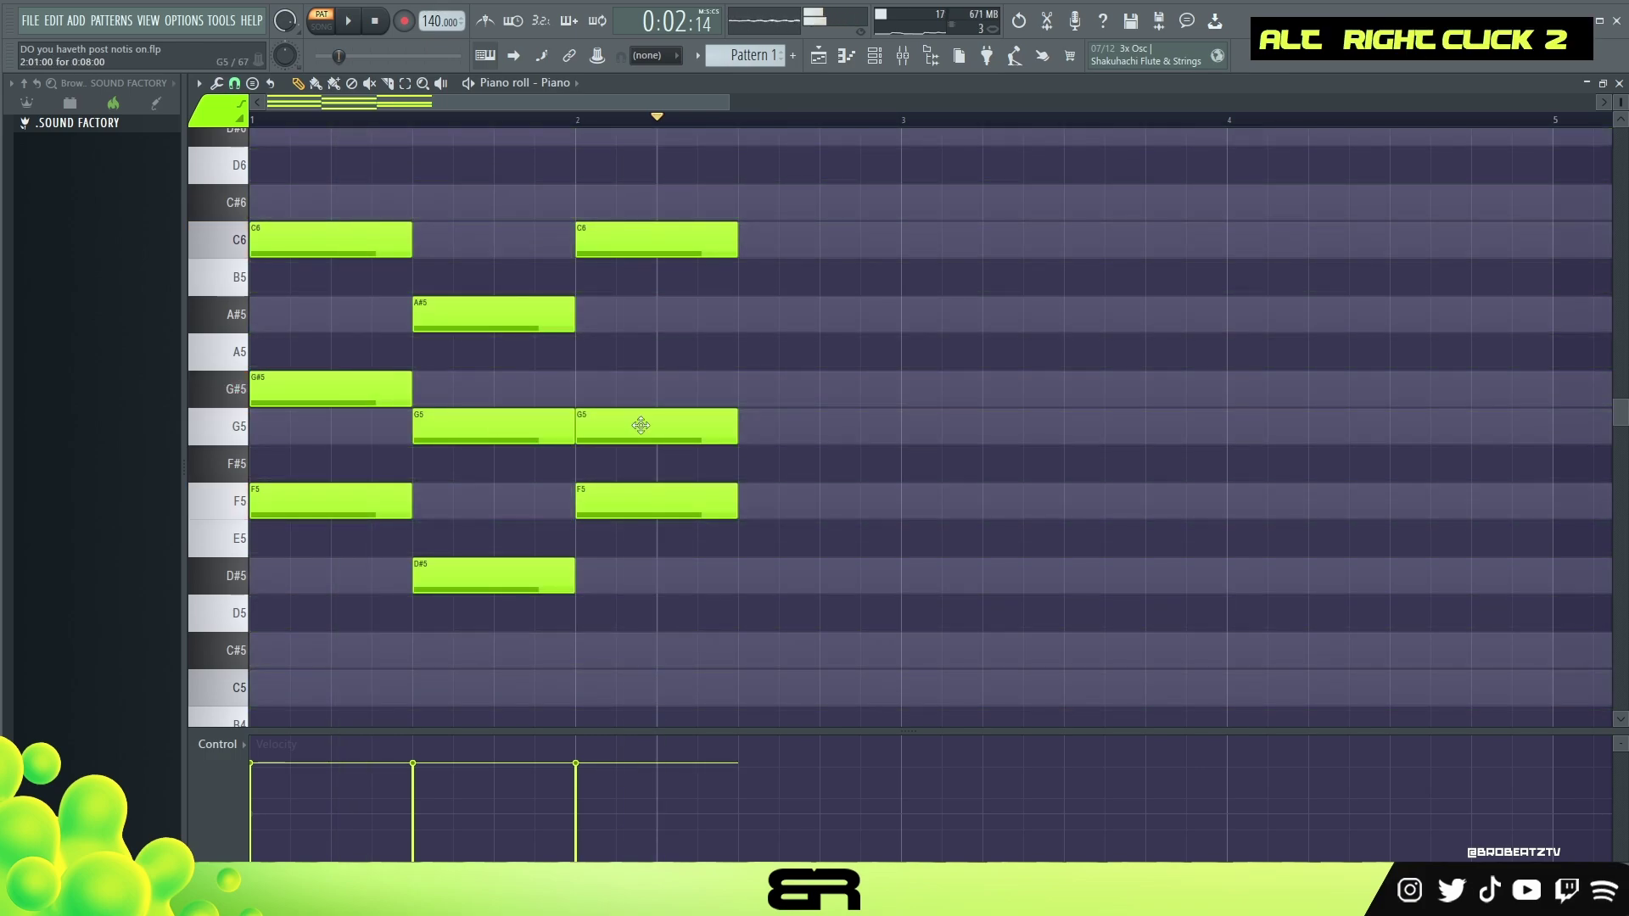
left_click_drag(636, 426, 665, 314)
right_click(348, 390, "alt")
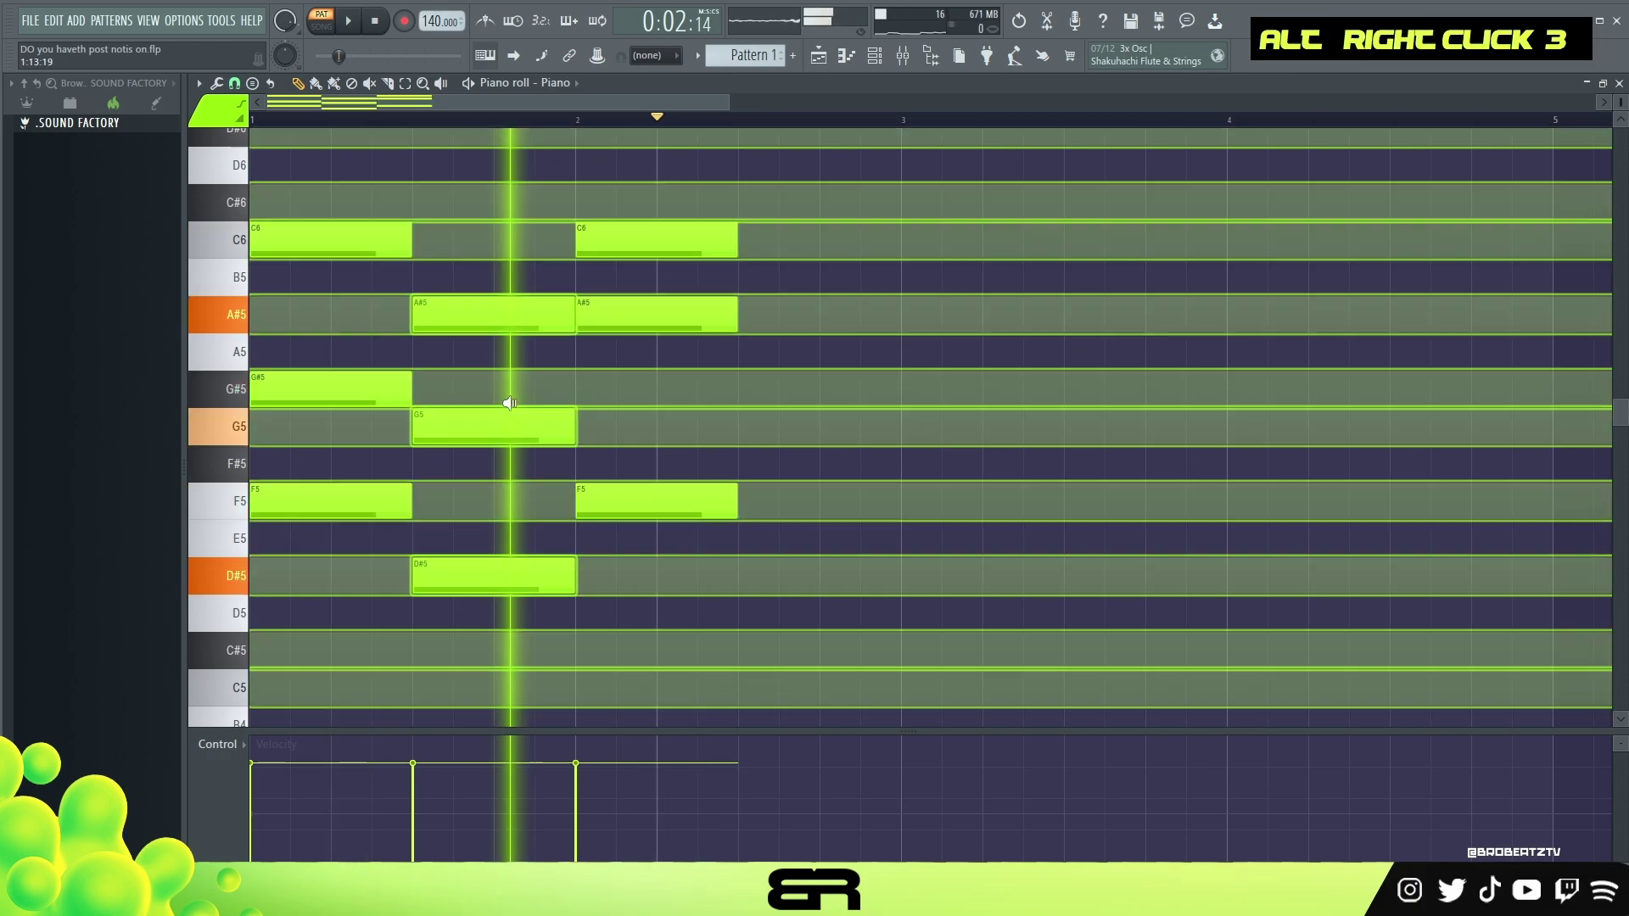
right_click(533, 377, "alt")
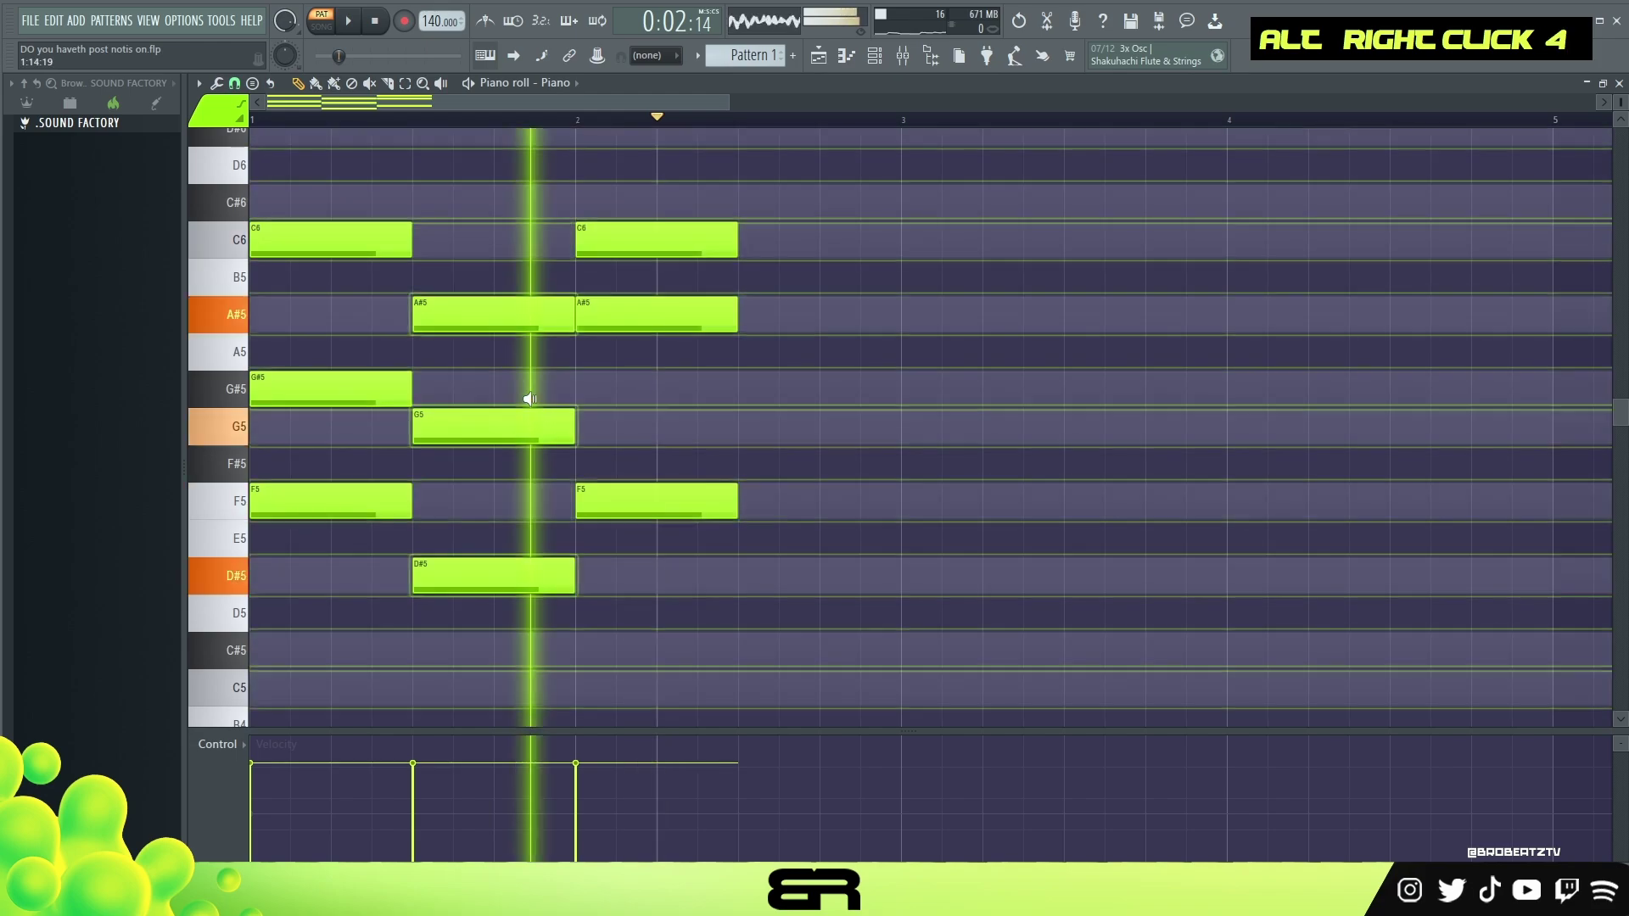
right_click(619, 397, "alt")
right_click(575, 394, "alt")
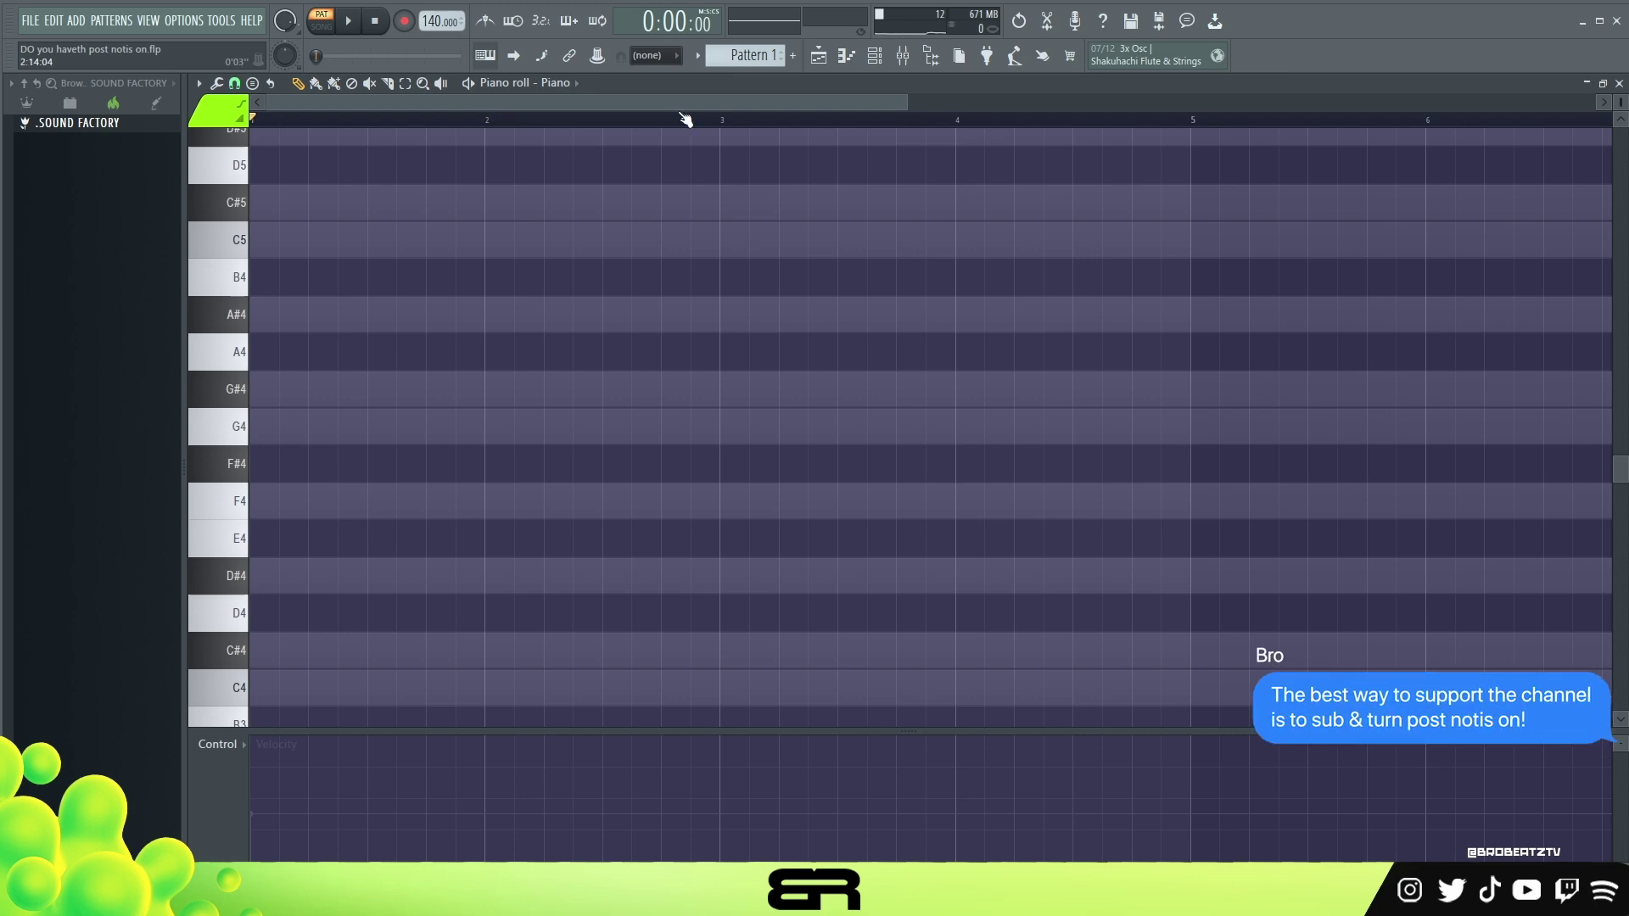
Set the note colour to group 6 and build a one-bar chord of F4, G#4 and C5 in bar 1.
left_click(218, 113)
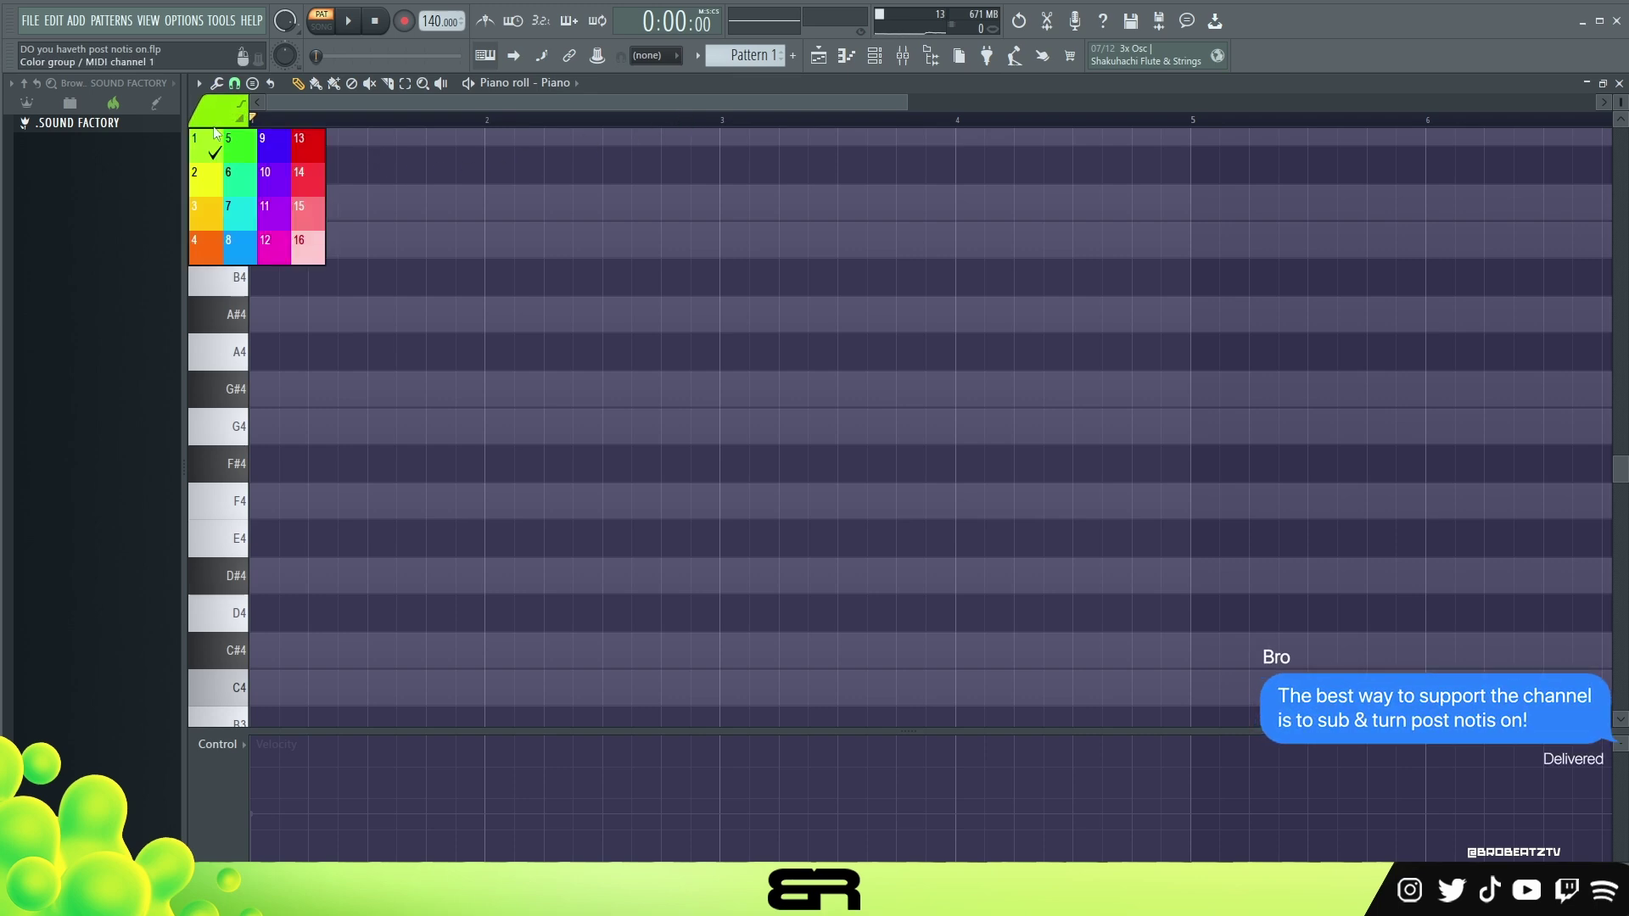
left_click(232, 185)
left_click(420, 364)
right_click(420, 363)
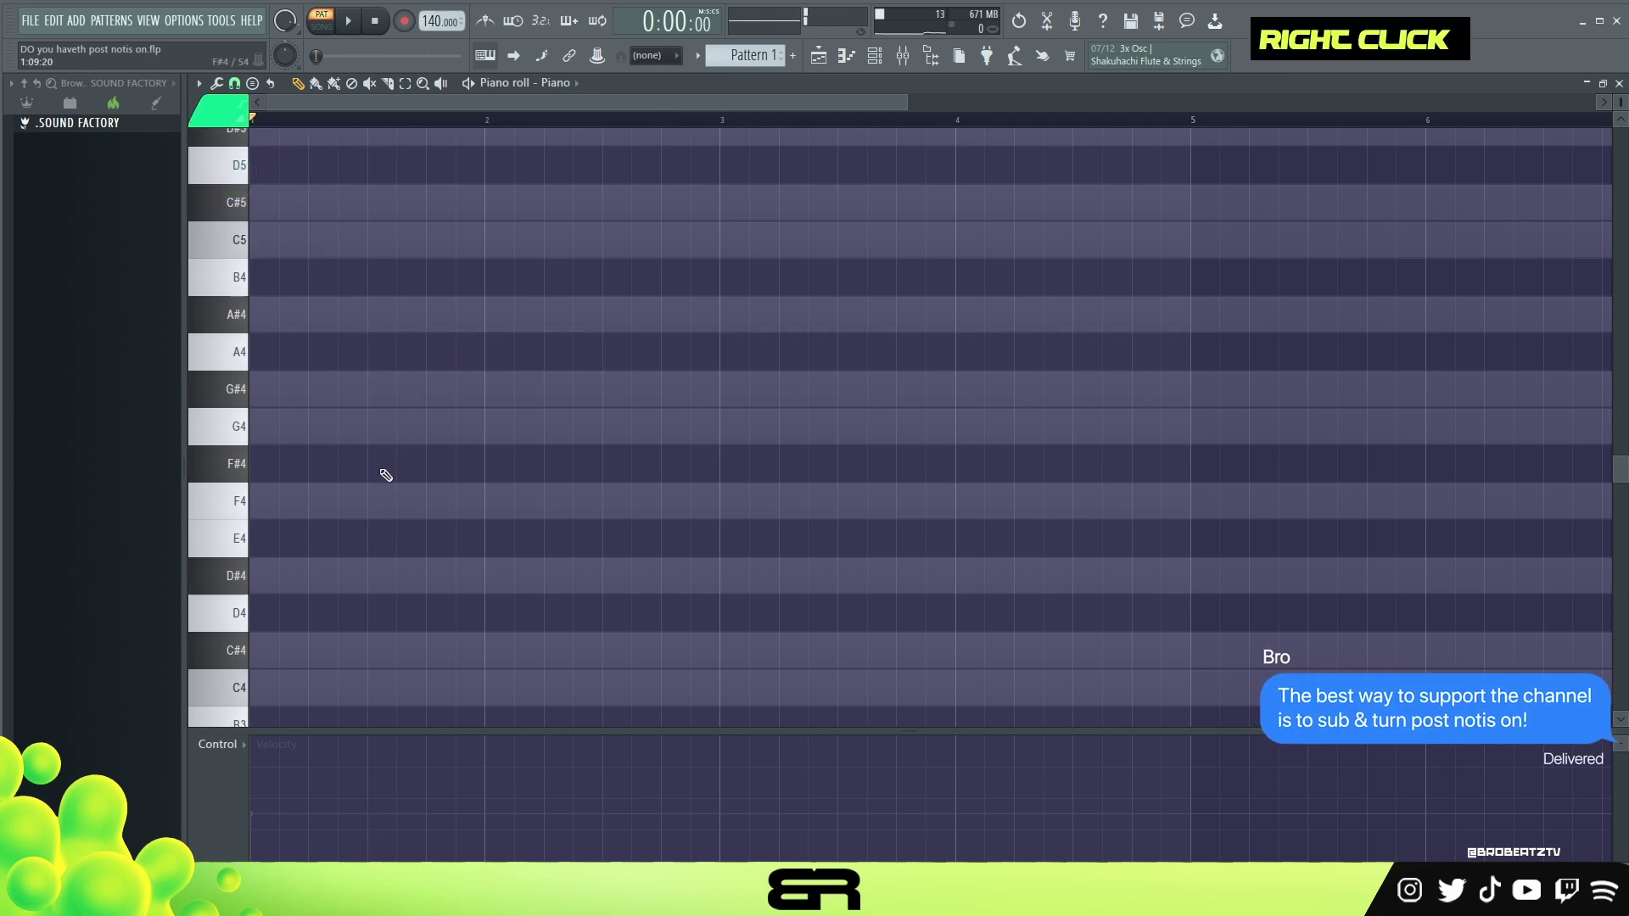
left_click(348, 517)
mouse_move(483, 513)
left_mouse_down()
mouse_move(409, 514)
mouse_move(484, 513)
left_mouse_up()
left_click_drag(389, 448, 422, 519)
left_click_drag(271, 487, 291, 239)
Copy the chord to bar 2 with a D#4 root, raise its middle note to G4, and audition the result.
left_click_drag(364, 146, 554, 576)
right_click(574, 603)
left_click(538, 575)
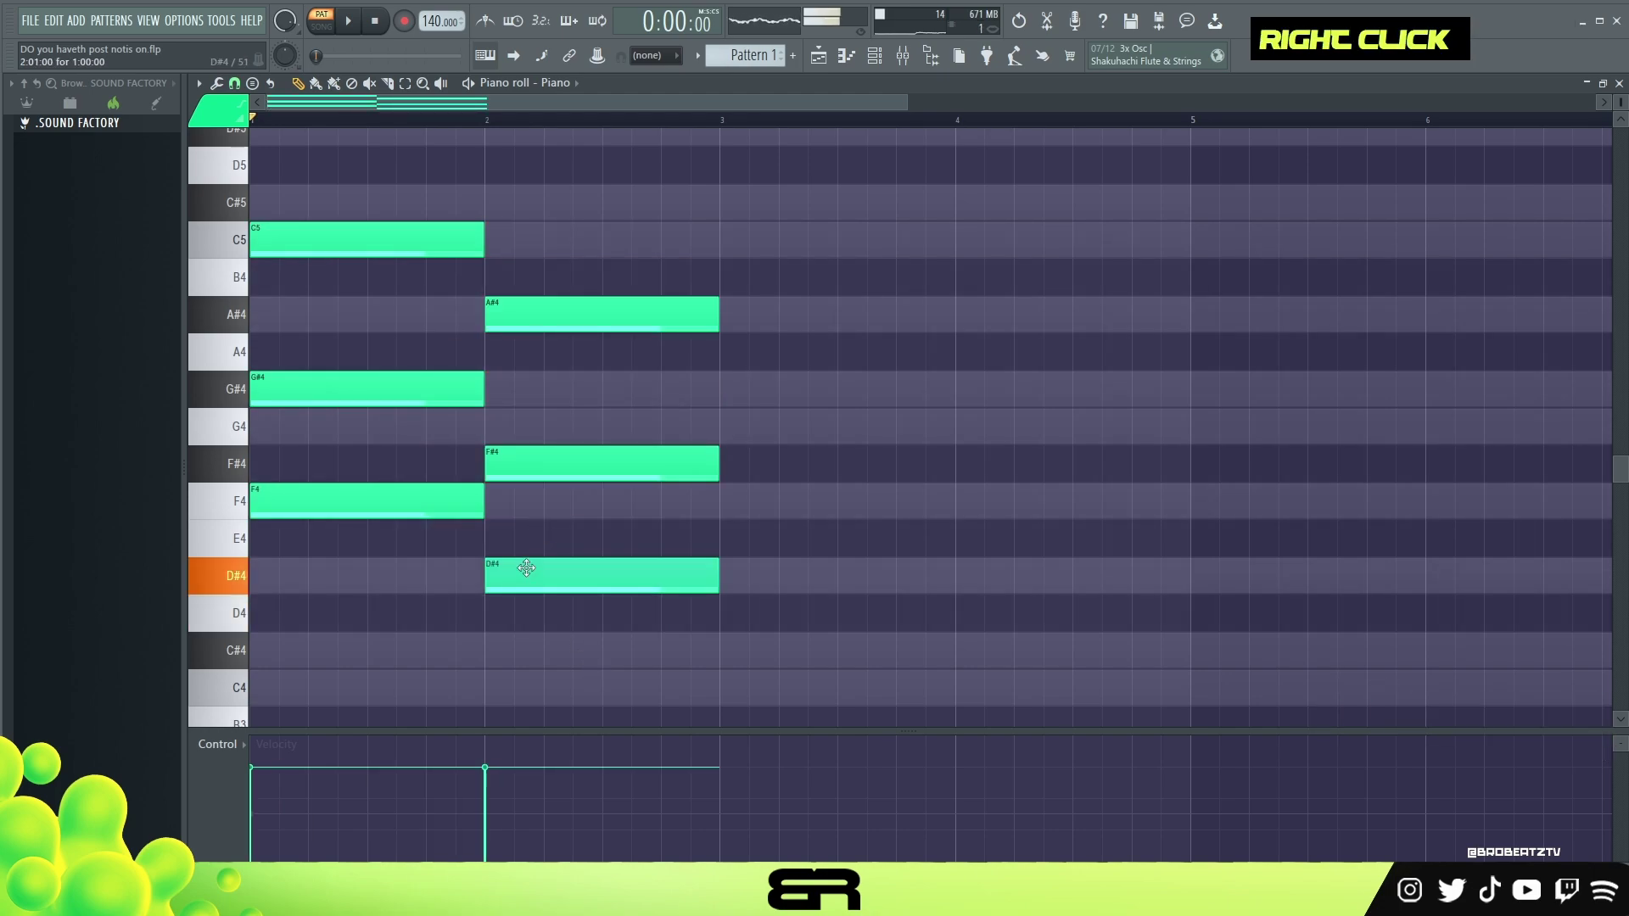
left_click_drag(533, 458, 535, 424)
right_click(335, 382, "alt")
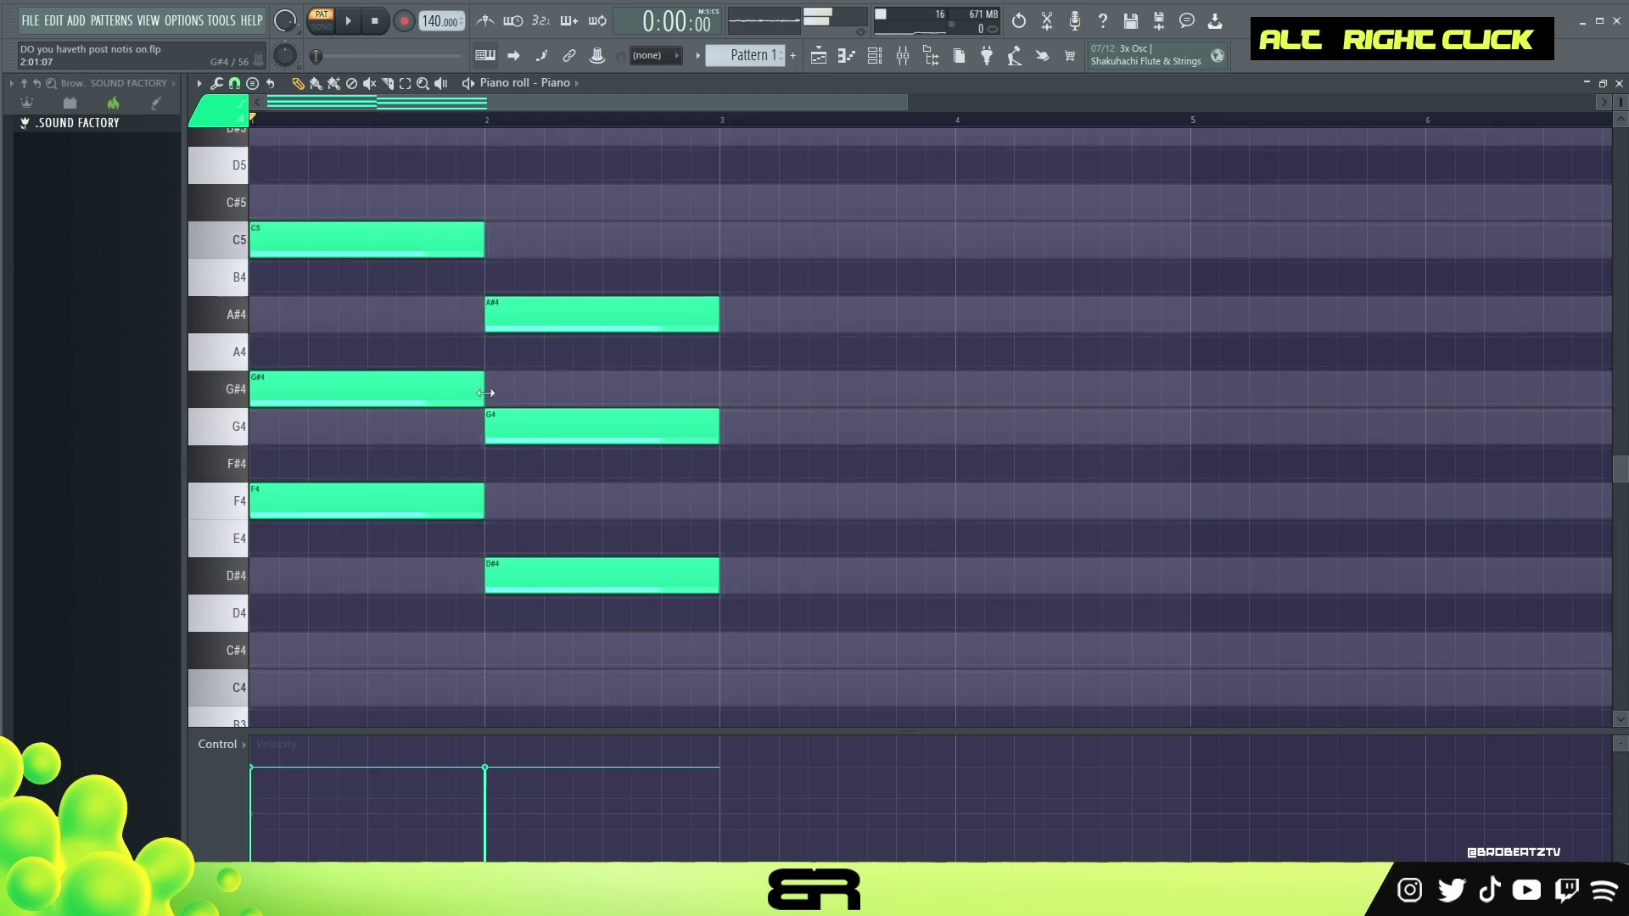
Copy the first chord to bar 3 and lengthen the copy to two bars, through the end of bar 4.
left_click_drag(393, 219, 802, 483)
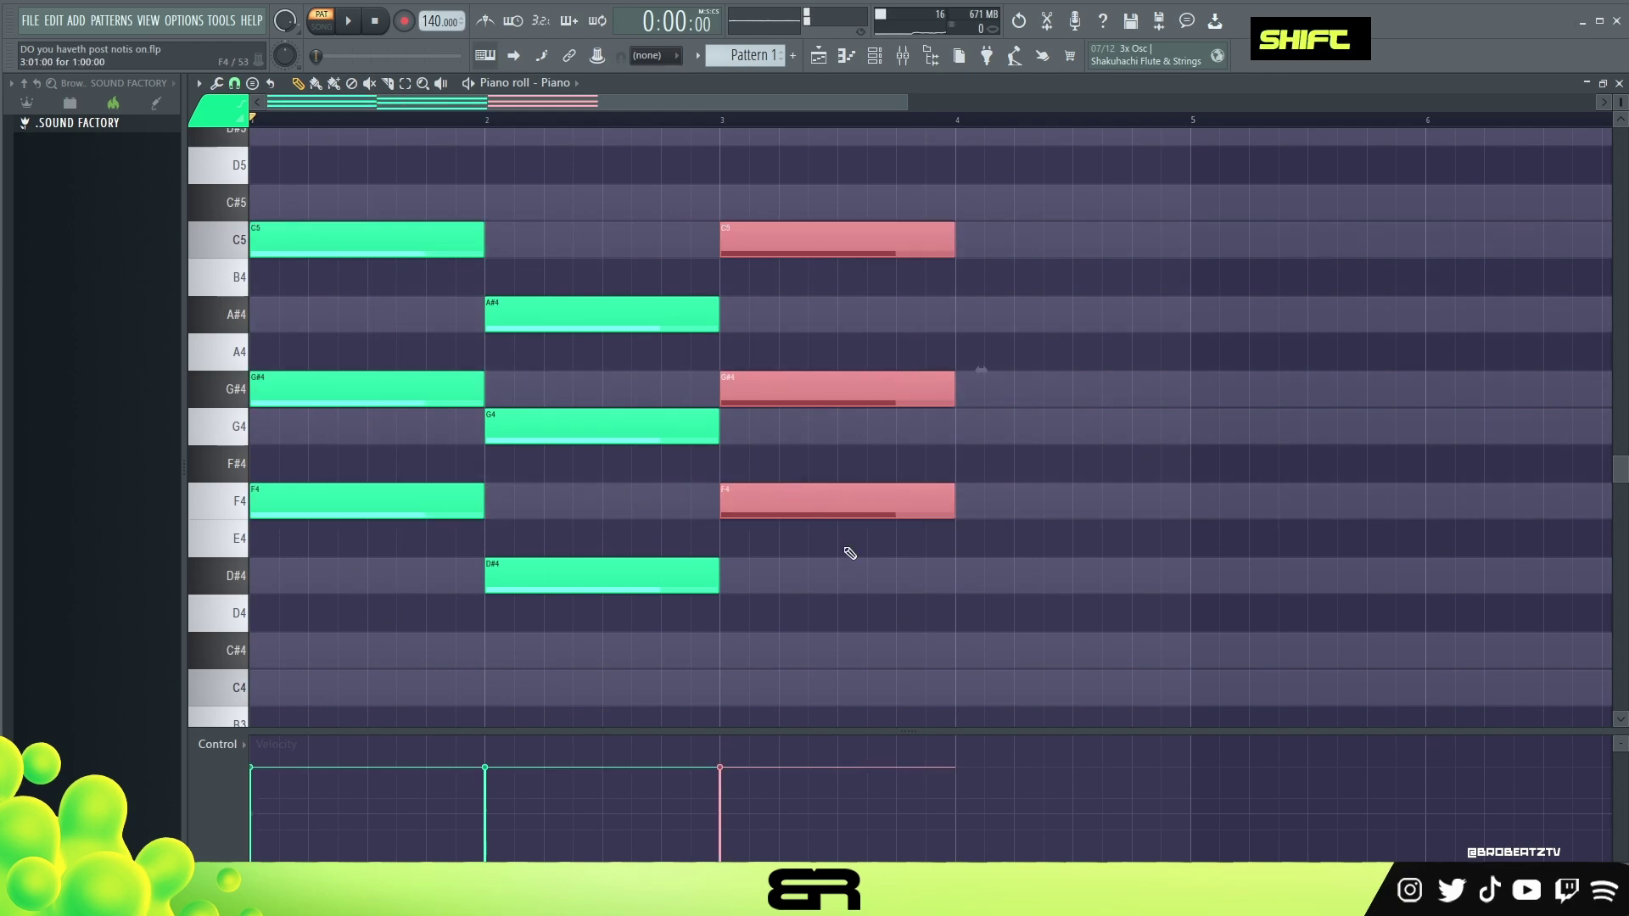
right_click(861, 562)
left_click_drag(902, 203, 937, 604)
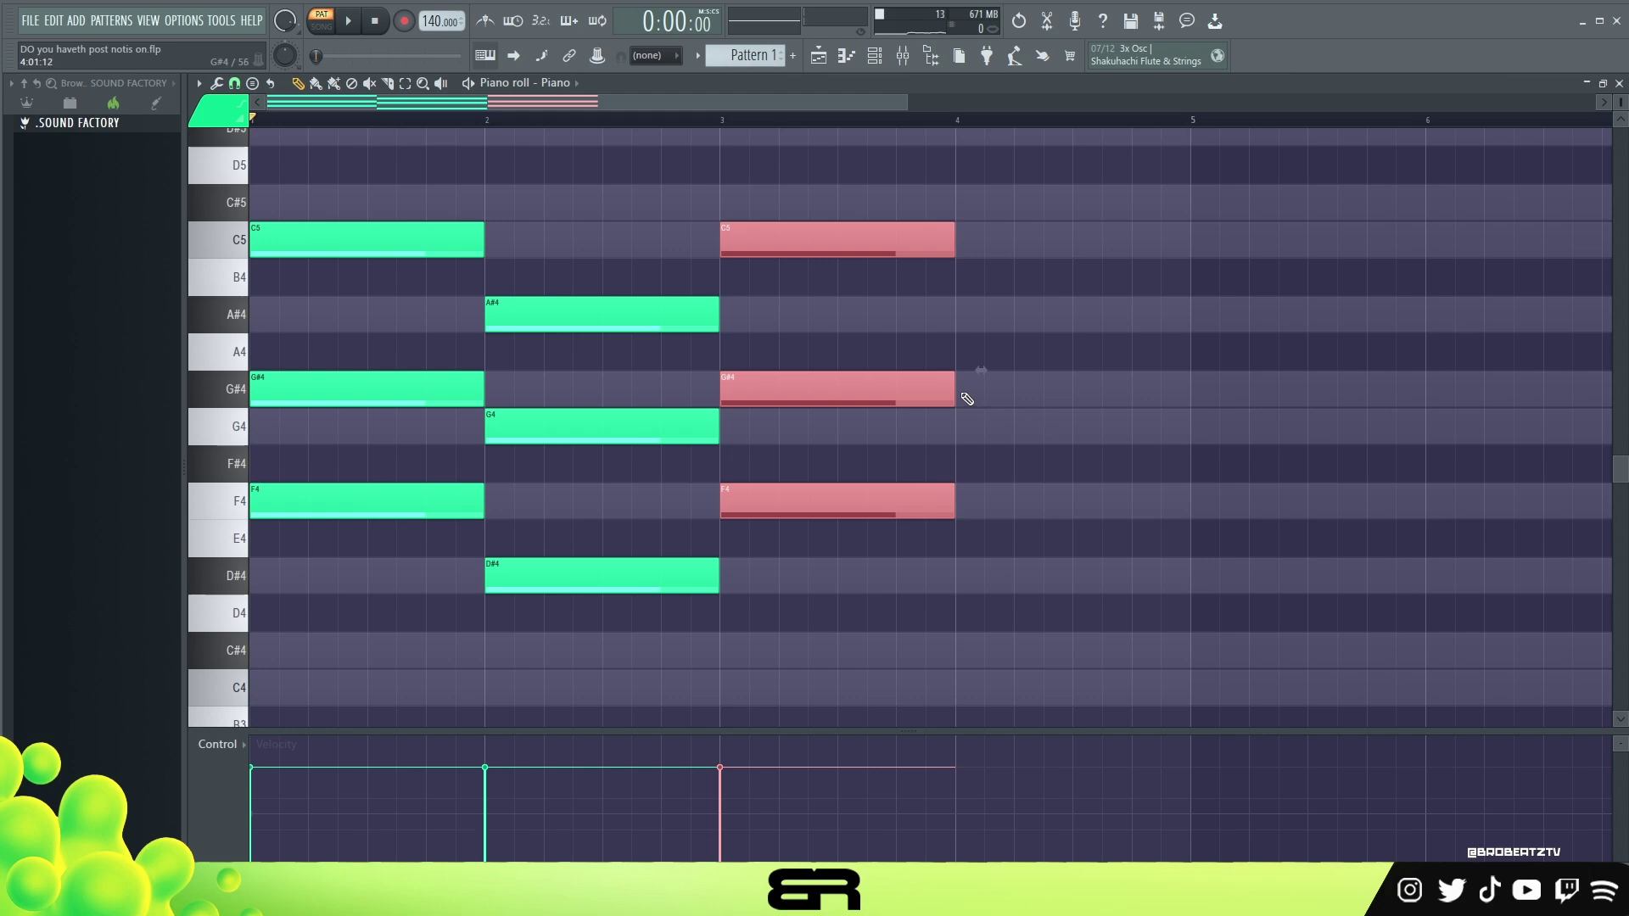
left_click_drag(954, 390, 1192, 422)
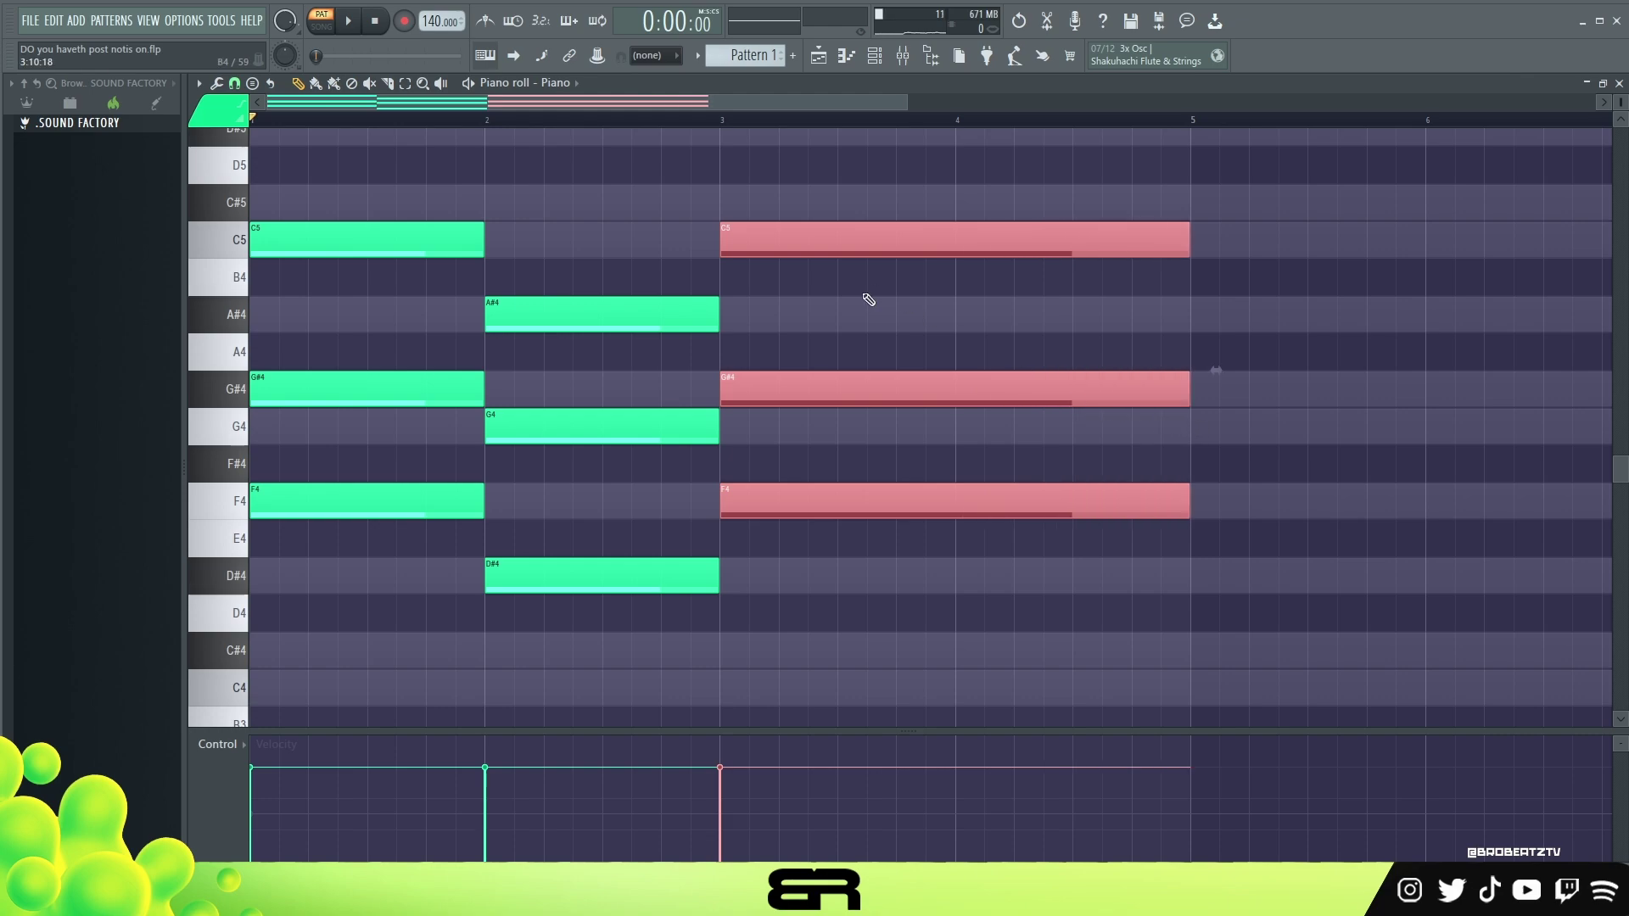
right_click(830, 322, "alt")
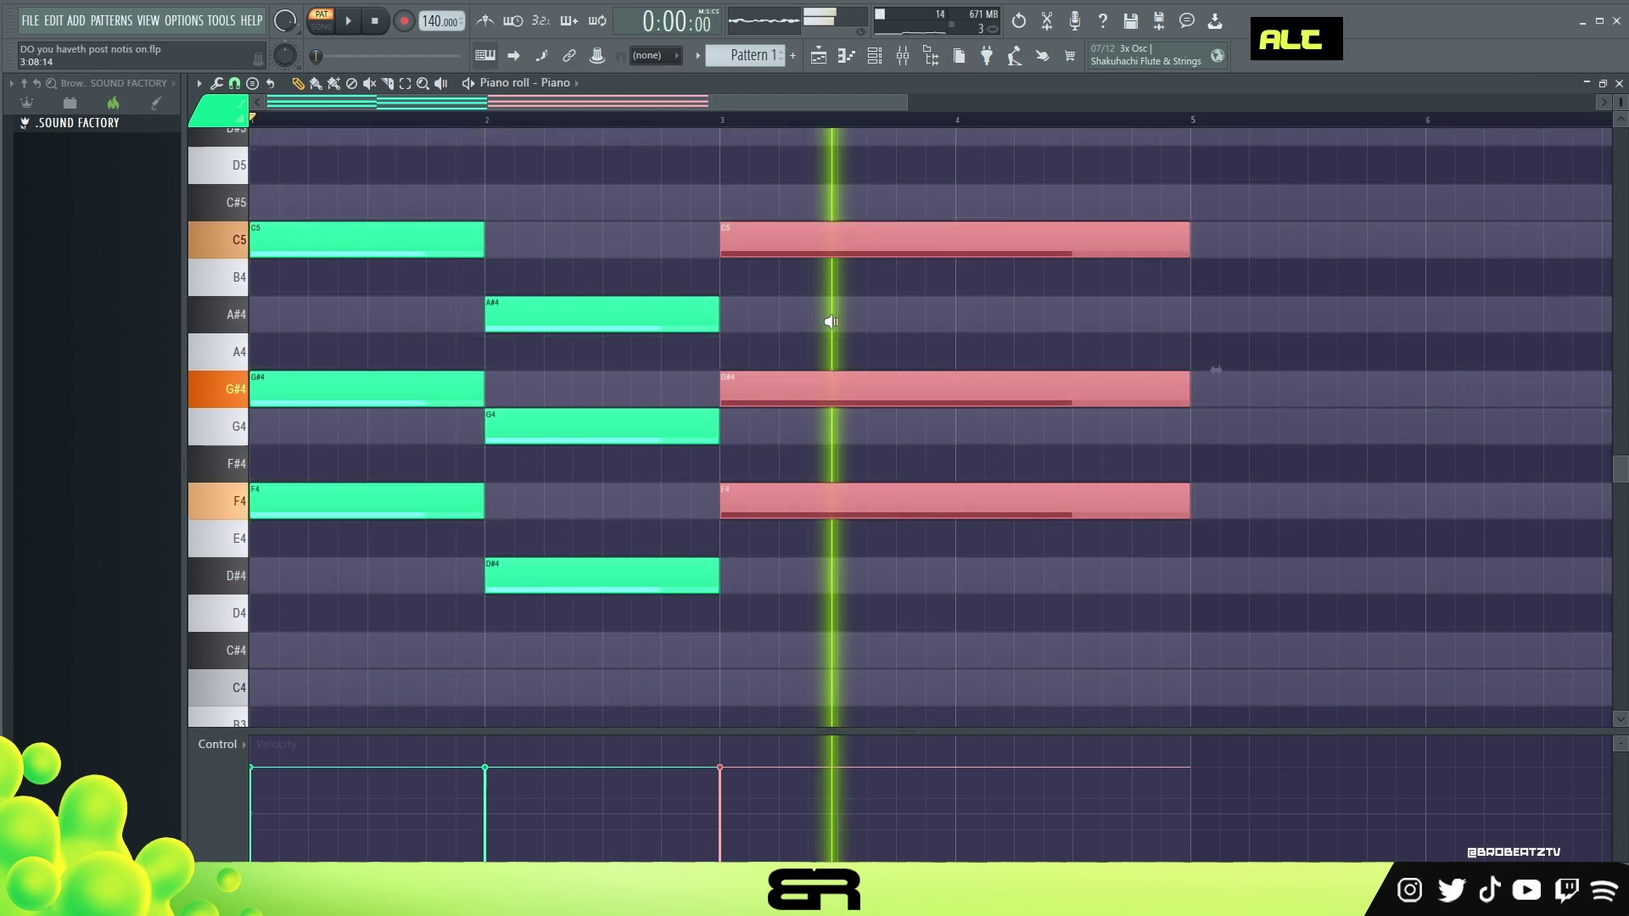
right_click(792, 286)
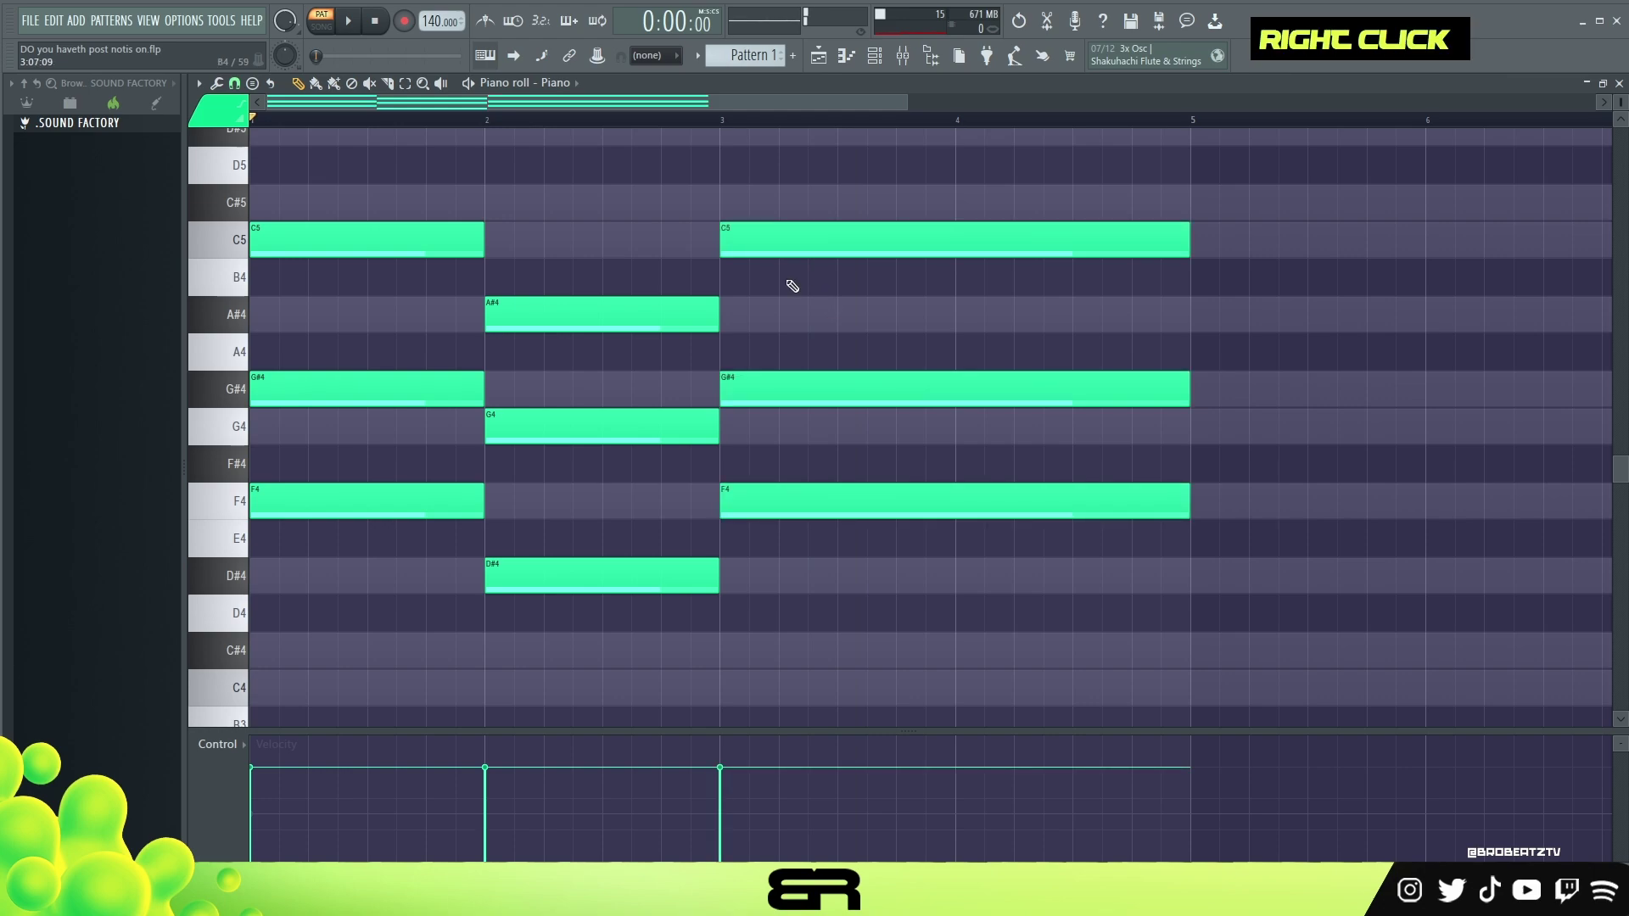
Shift the boundary between the first two chords to beat 2 of bar 2 and play the pattern.
right_click(534, 316, "shift")
key("ctrl+z")
left_click_drag(487, 315, 544, 318)
key("space")
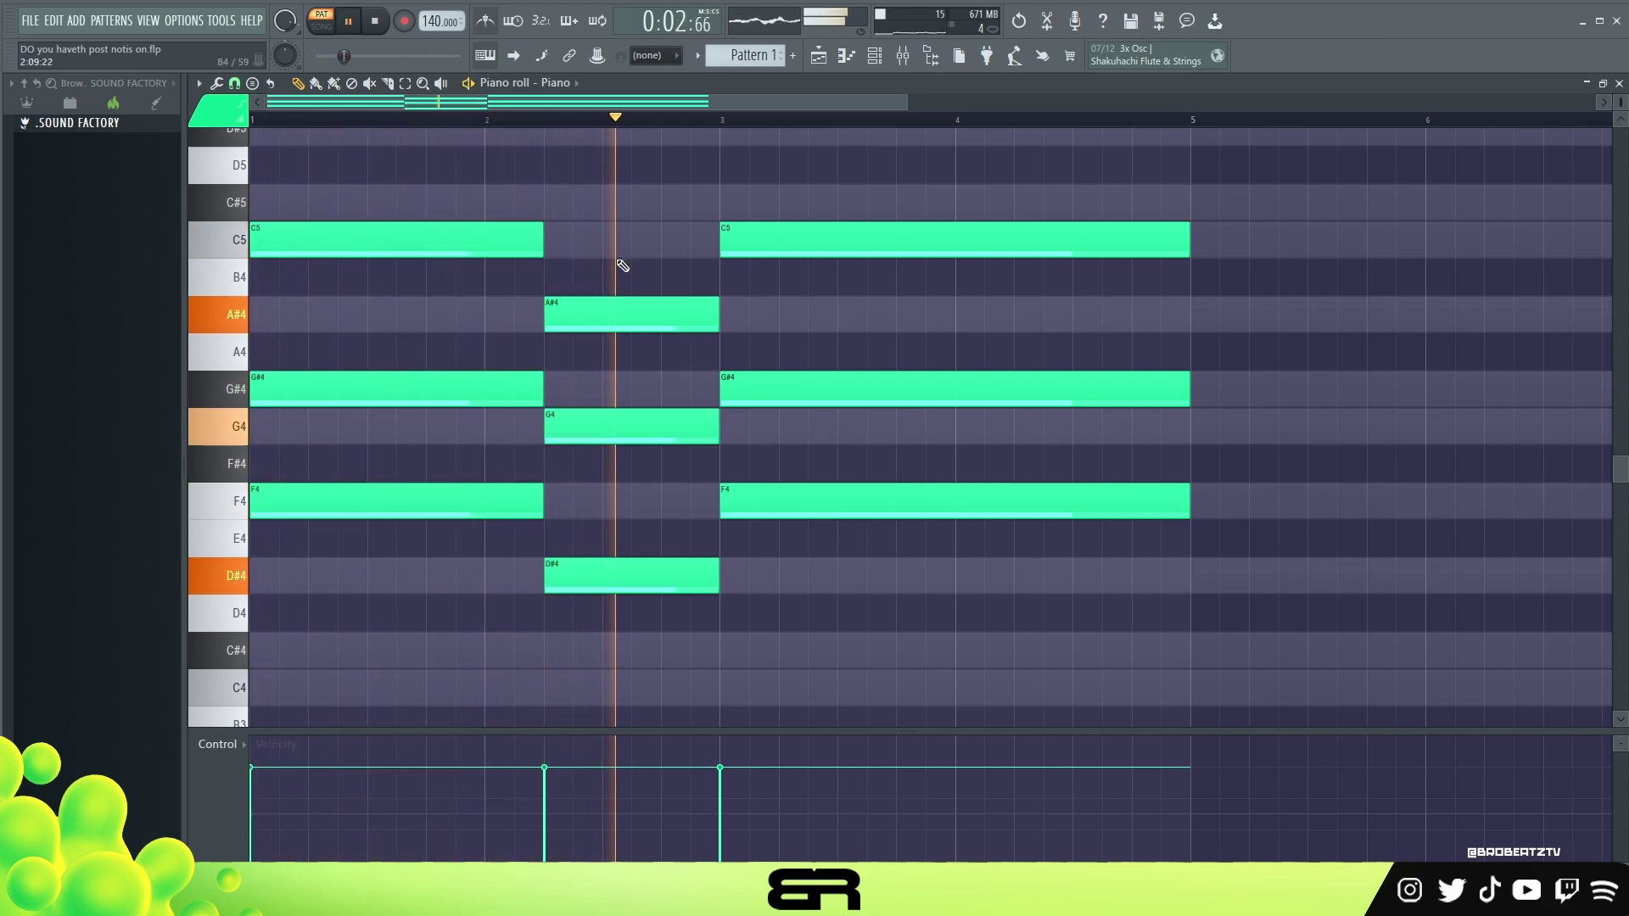
key("space")
Shift the boundary between the second and third chords back to beat 4 of bar 2 and play the pattern.
left_click_drag(727, 323, 661, 321)
key("space")
key("shift")
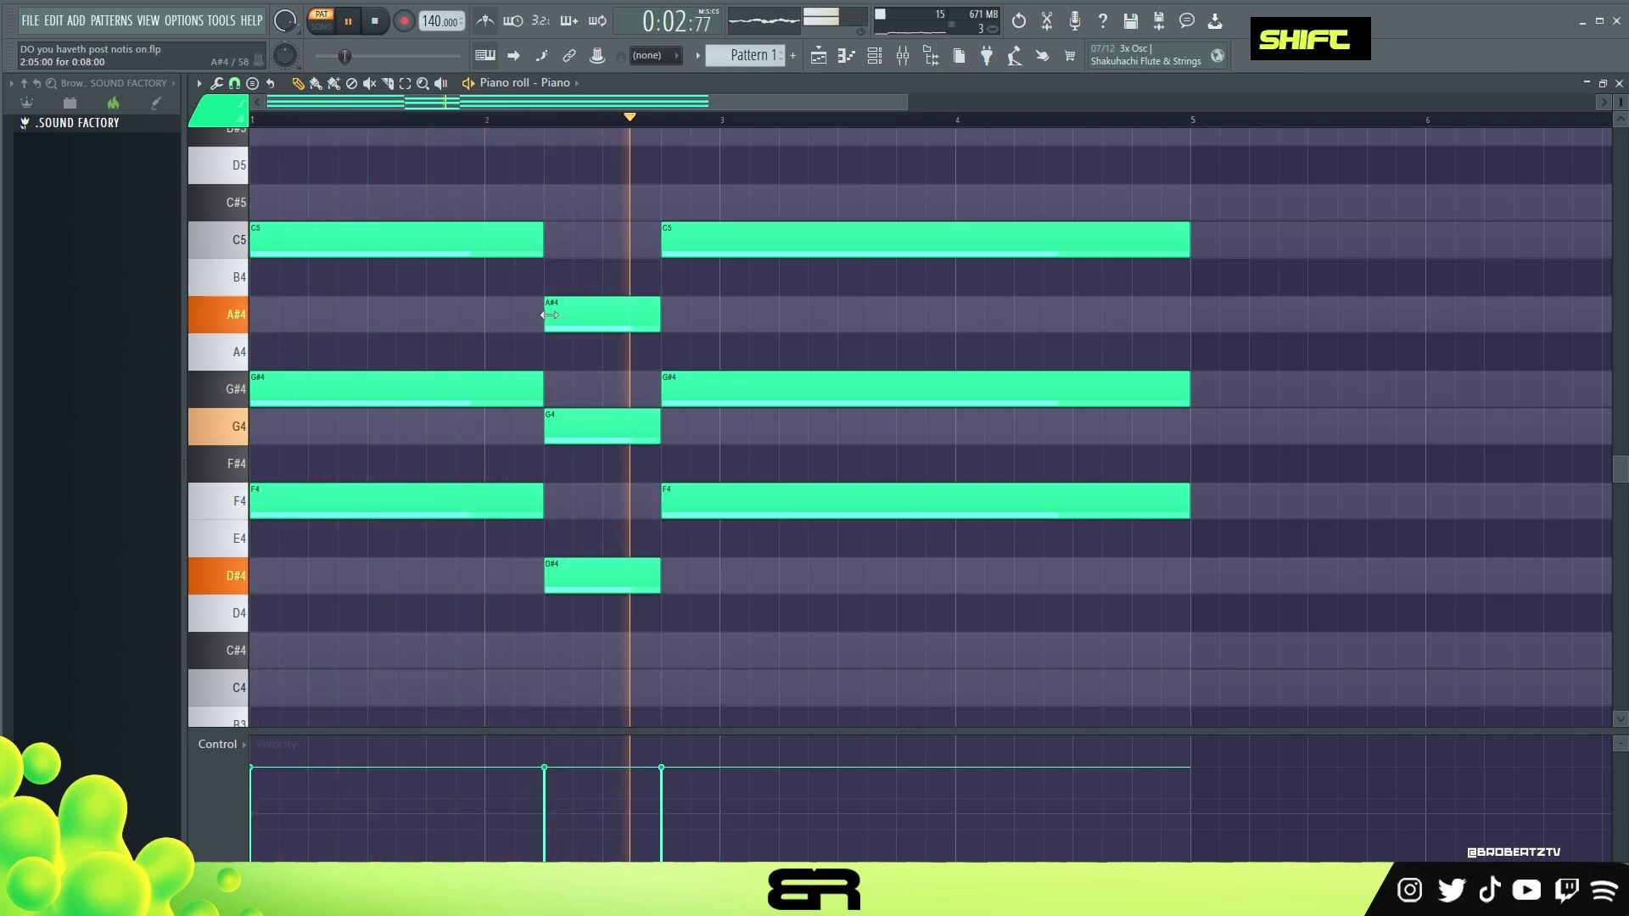
key("space")
Shift the boundary between the first two chords back to beat 4 of bar 1 and play the progression.
left_click_drag(547, 315, 424, 315)
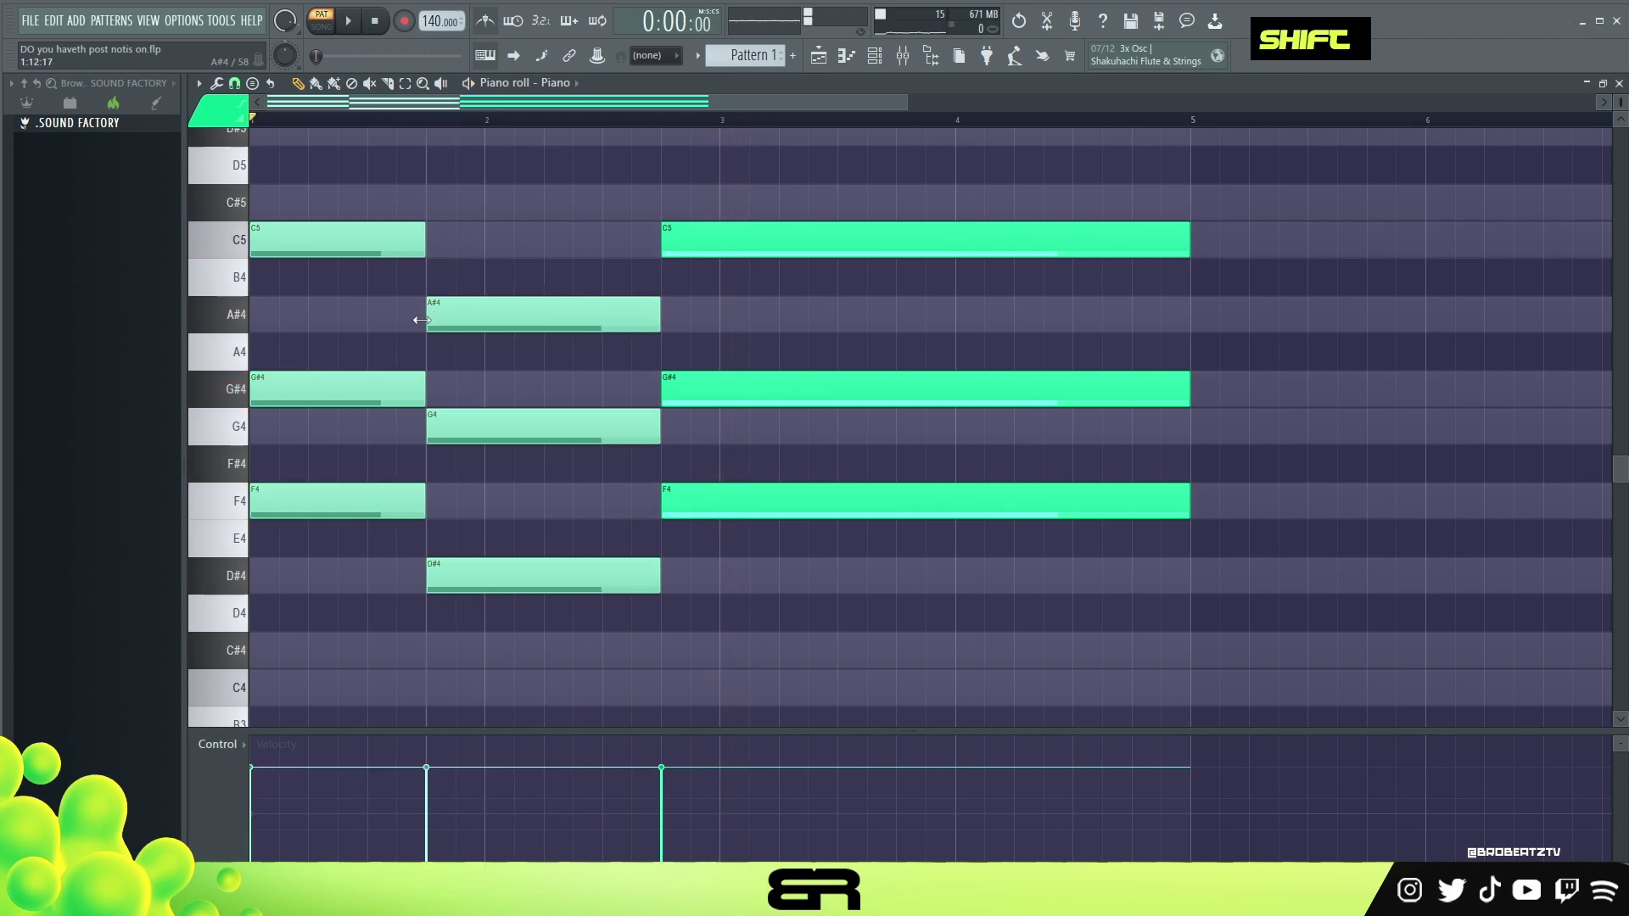
key("space")
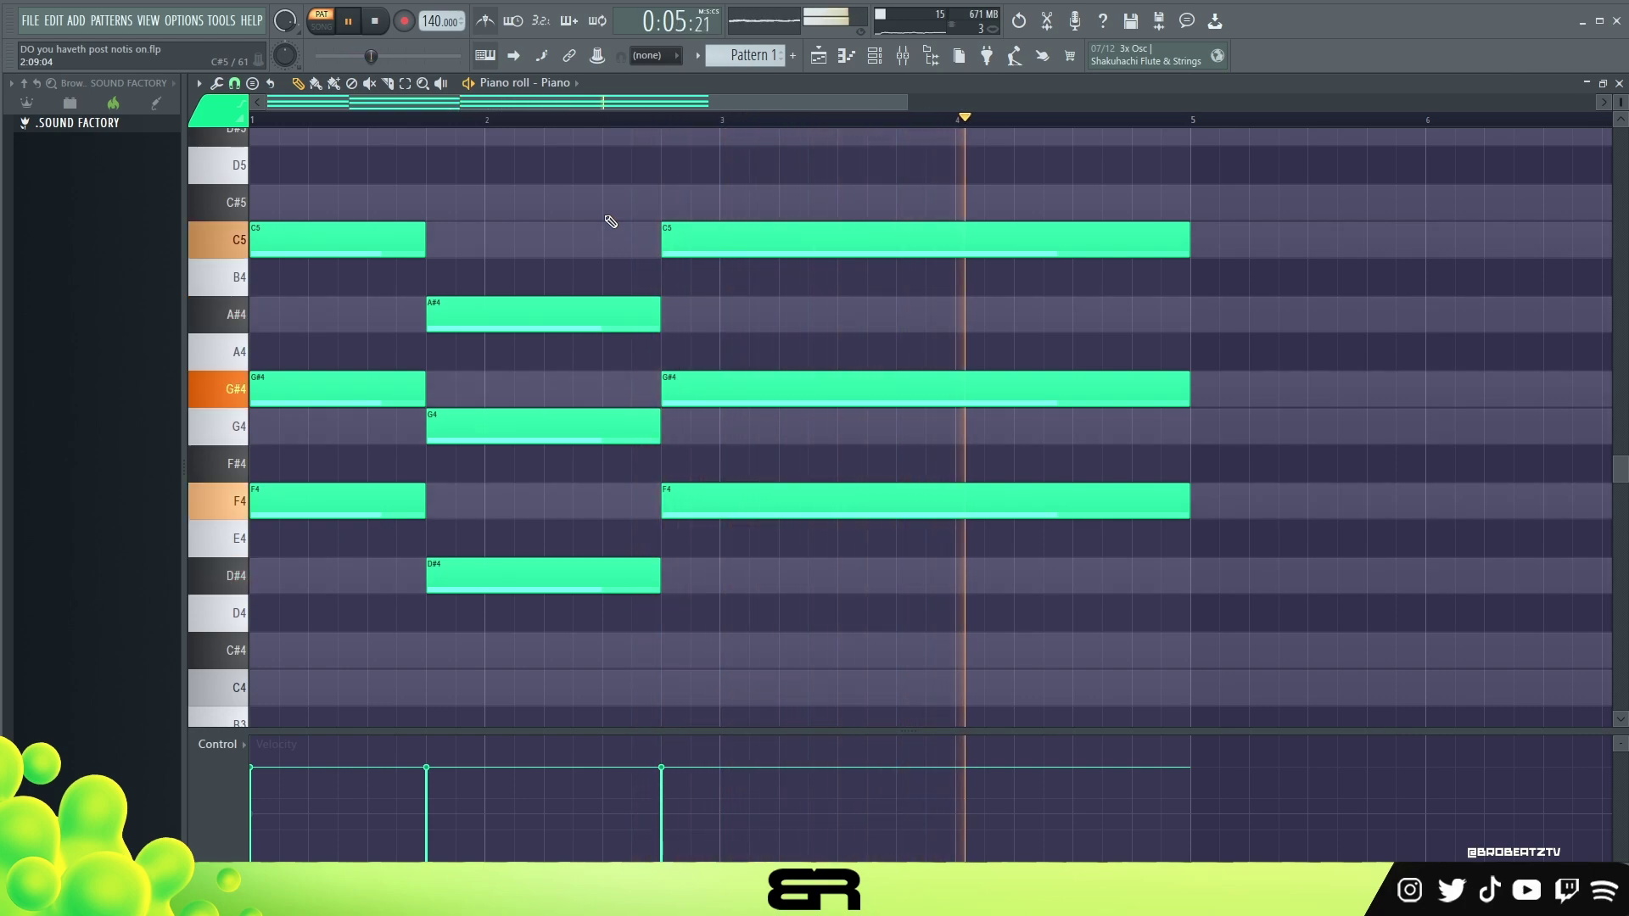
key("space")
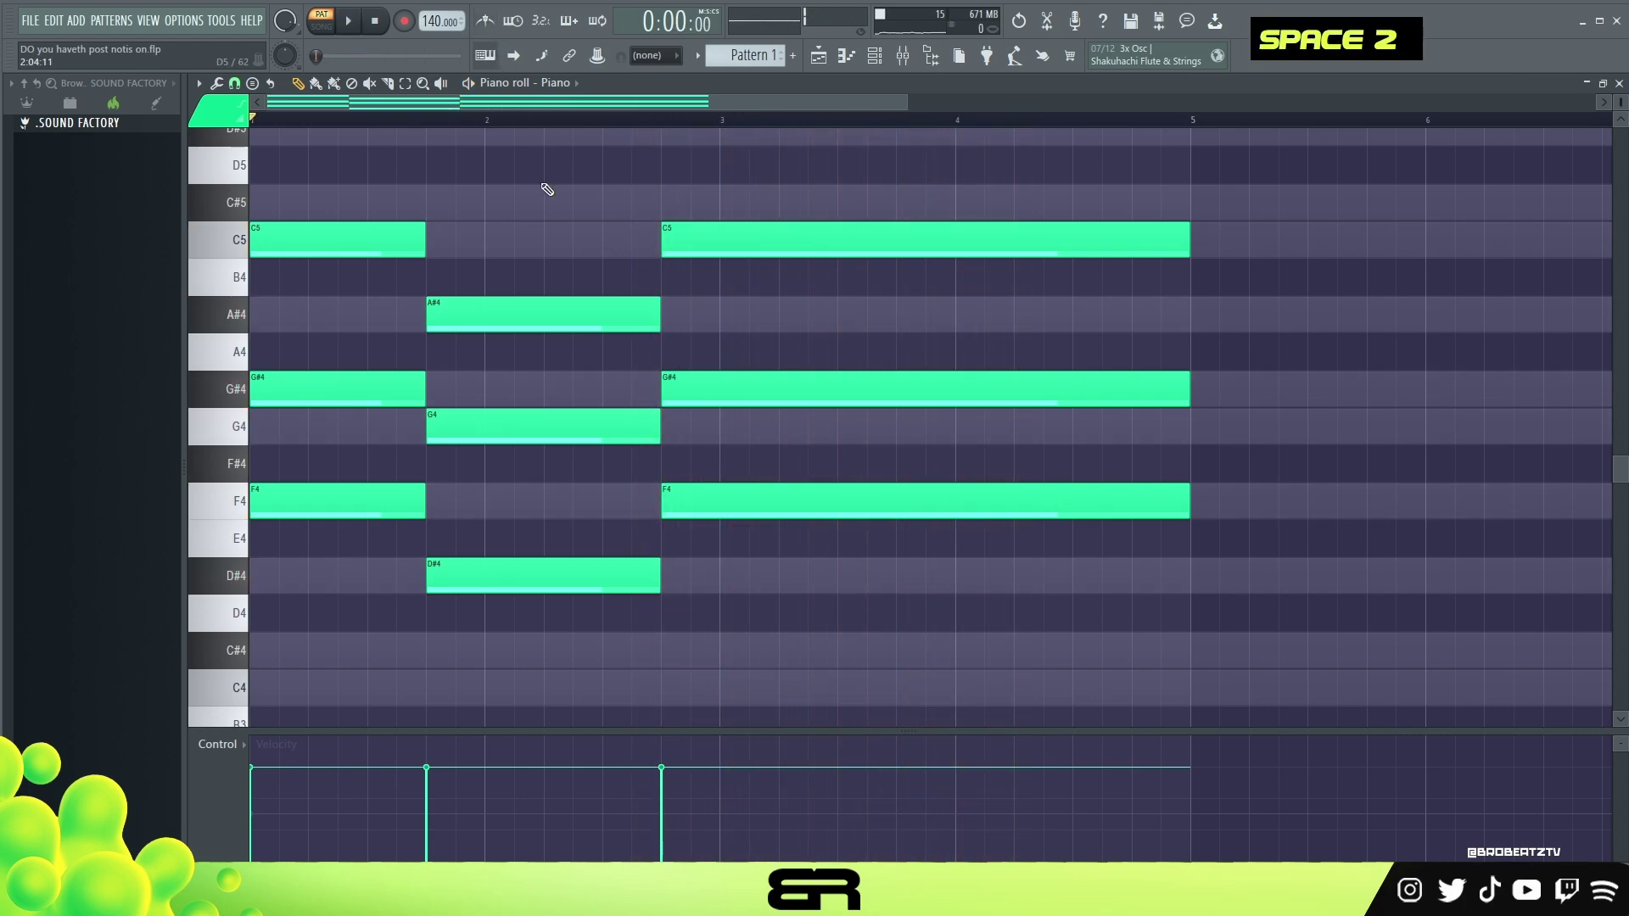
right_click(551, 161)
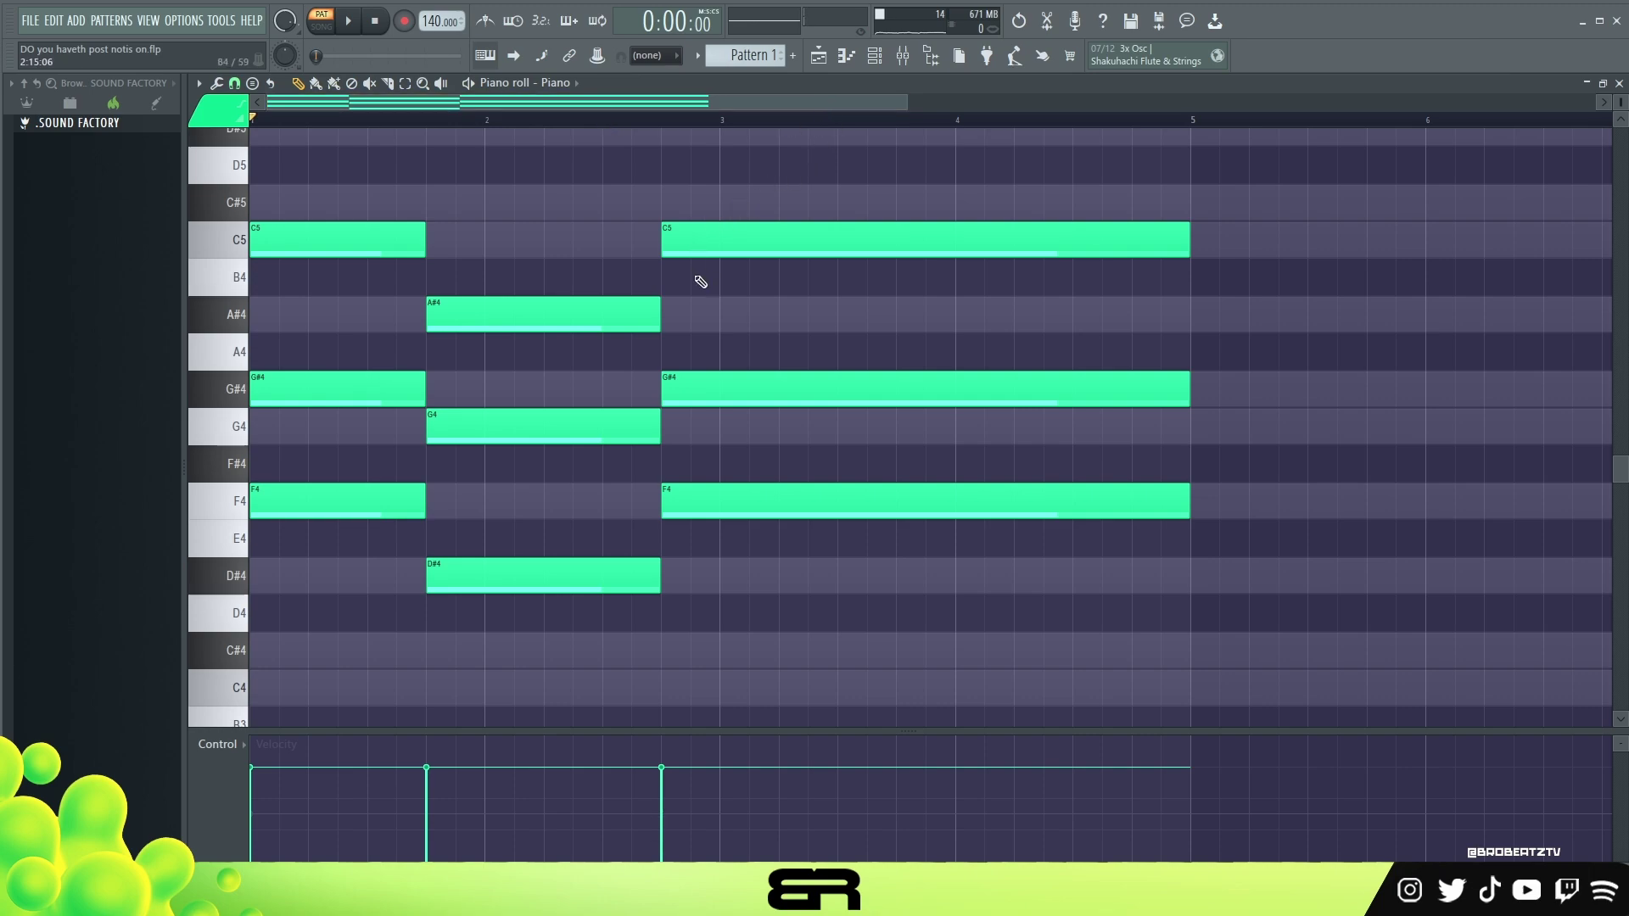
Copy the third chord's C5 note up to D#5 and audition the extended chord.
scroll(651, 352, "up", 3)
left_click(693, 348, "ctrl")
left_click_drag(693, 348, 715, 218)
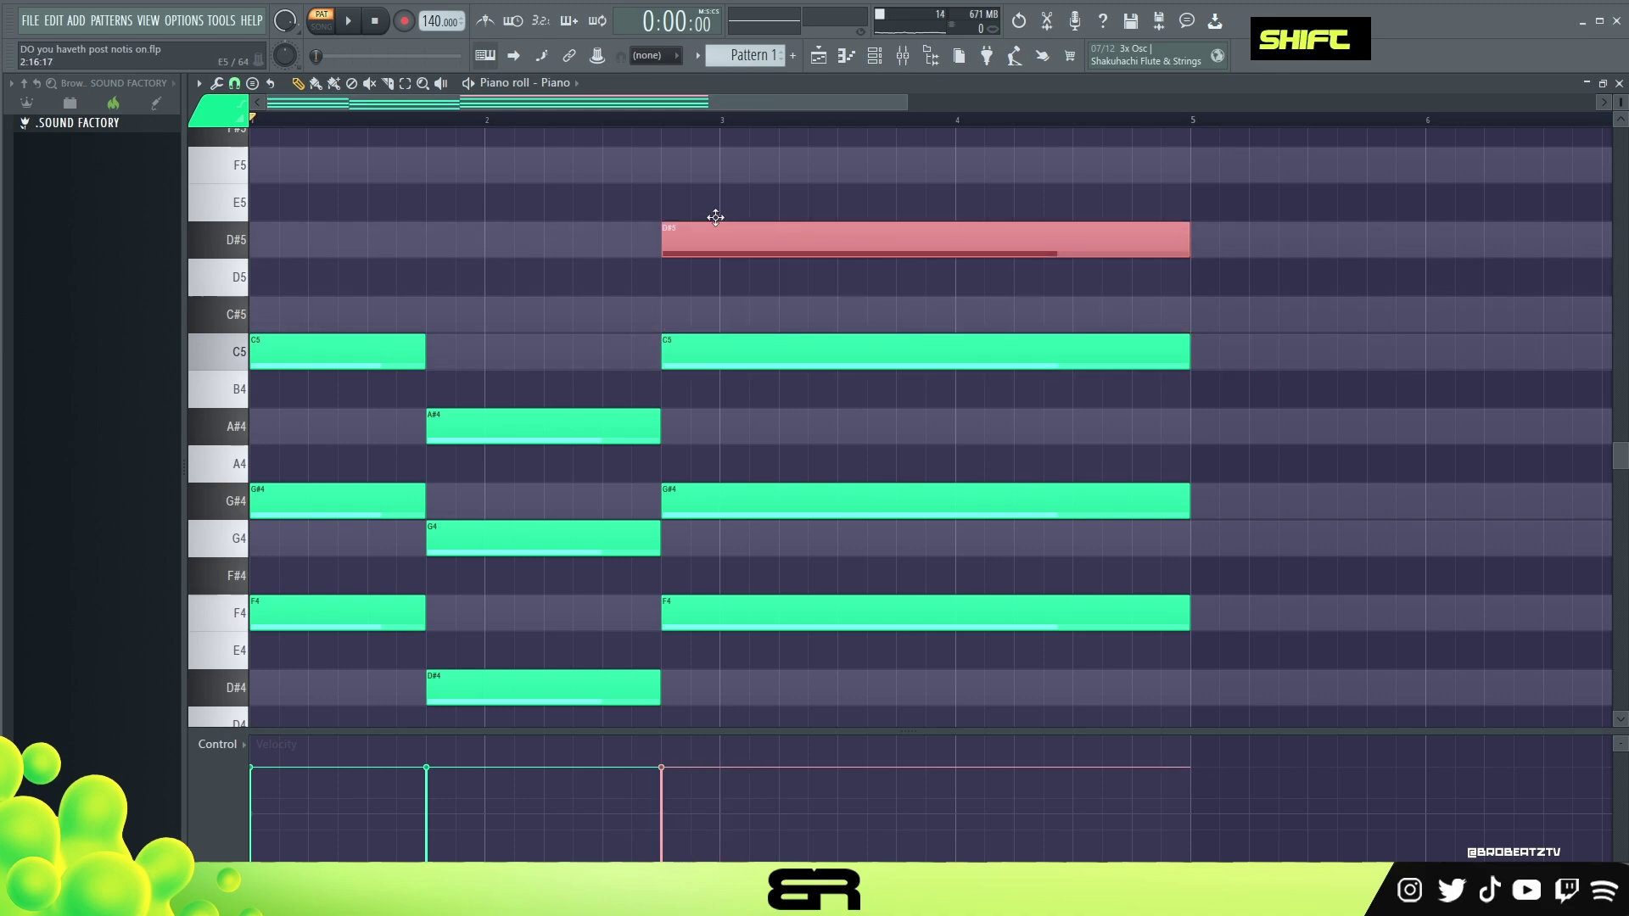
scroll(564, 225, "down", 3)
scroll(564, 226, "up", 3)
right_click(753, 263, "alt")
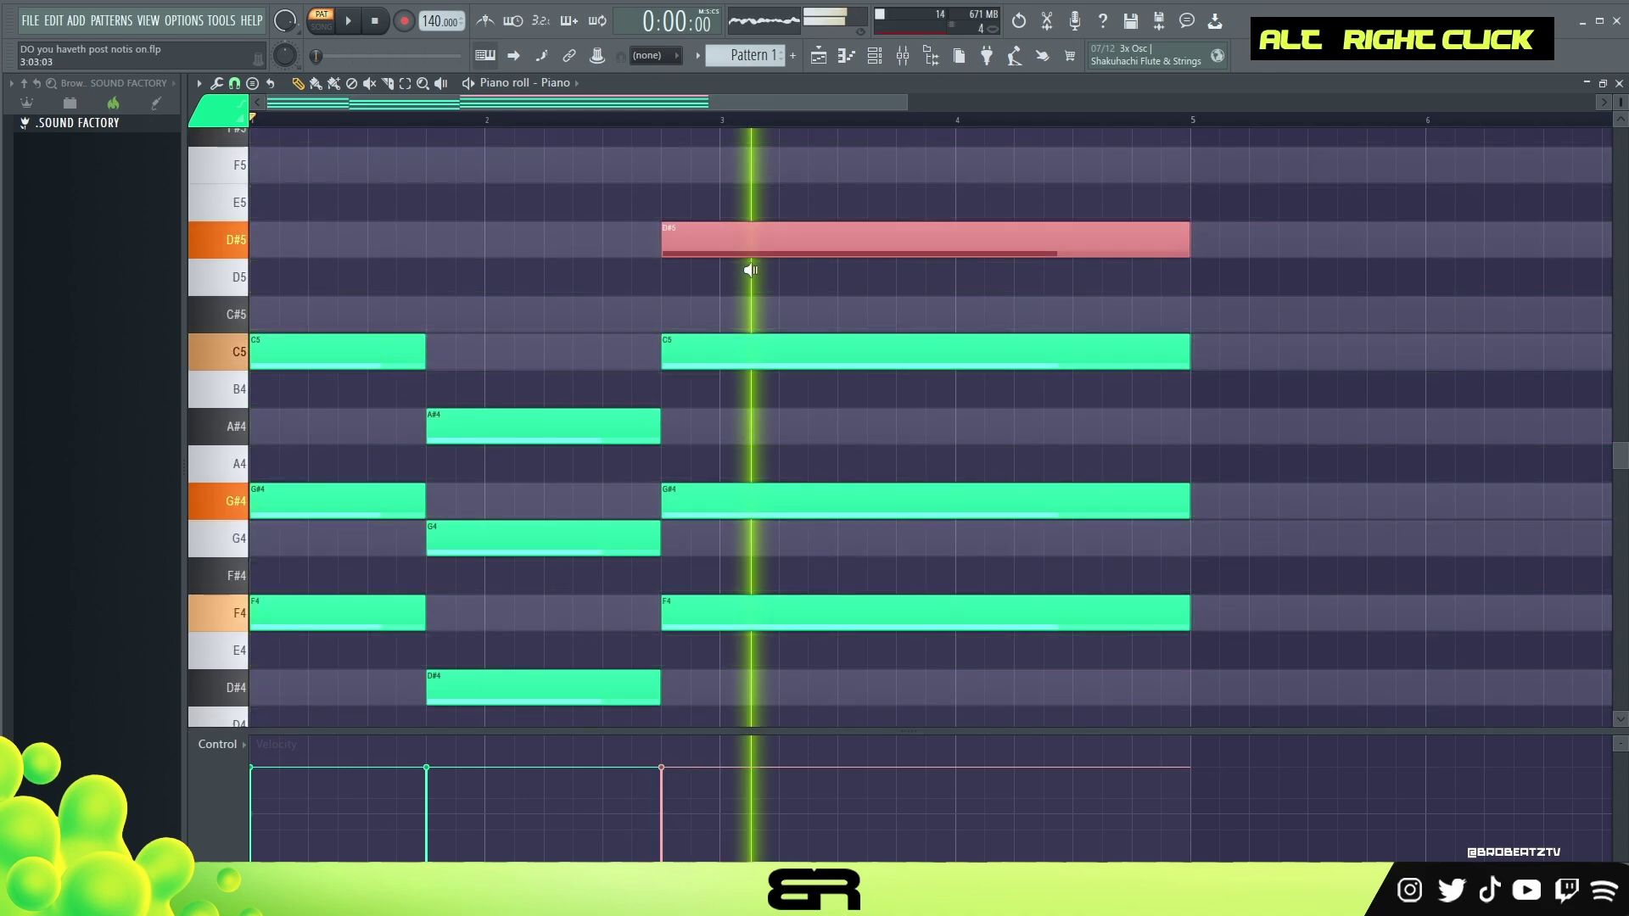
Play the four-bar progression from the start to review the third chord with its added D#5 note.
right_click(433, 209, "alt")
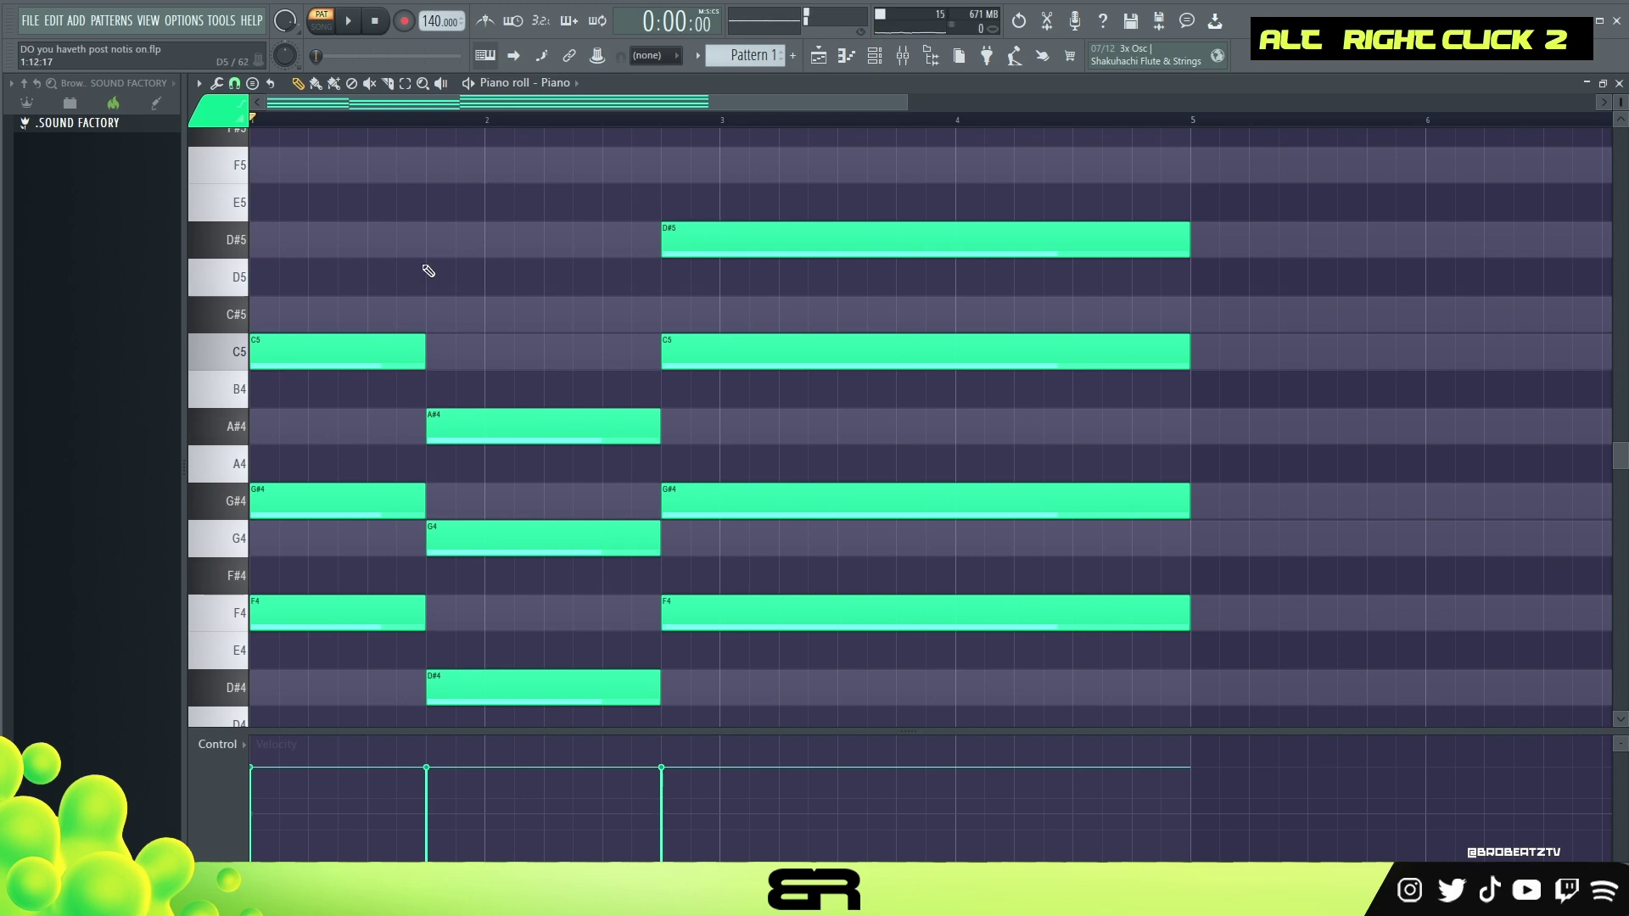
scroll(509, 251, "down", 3)
key("space")
scroll(560, 247, "up", 3)
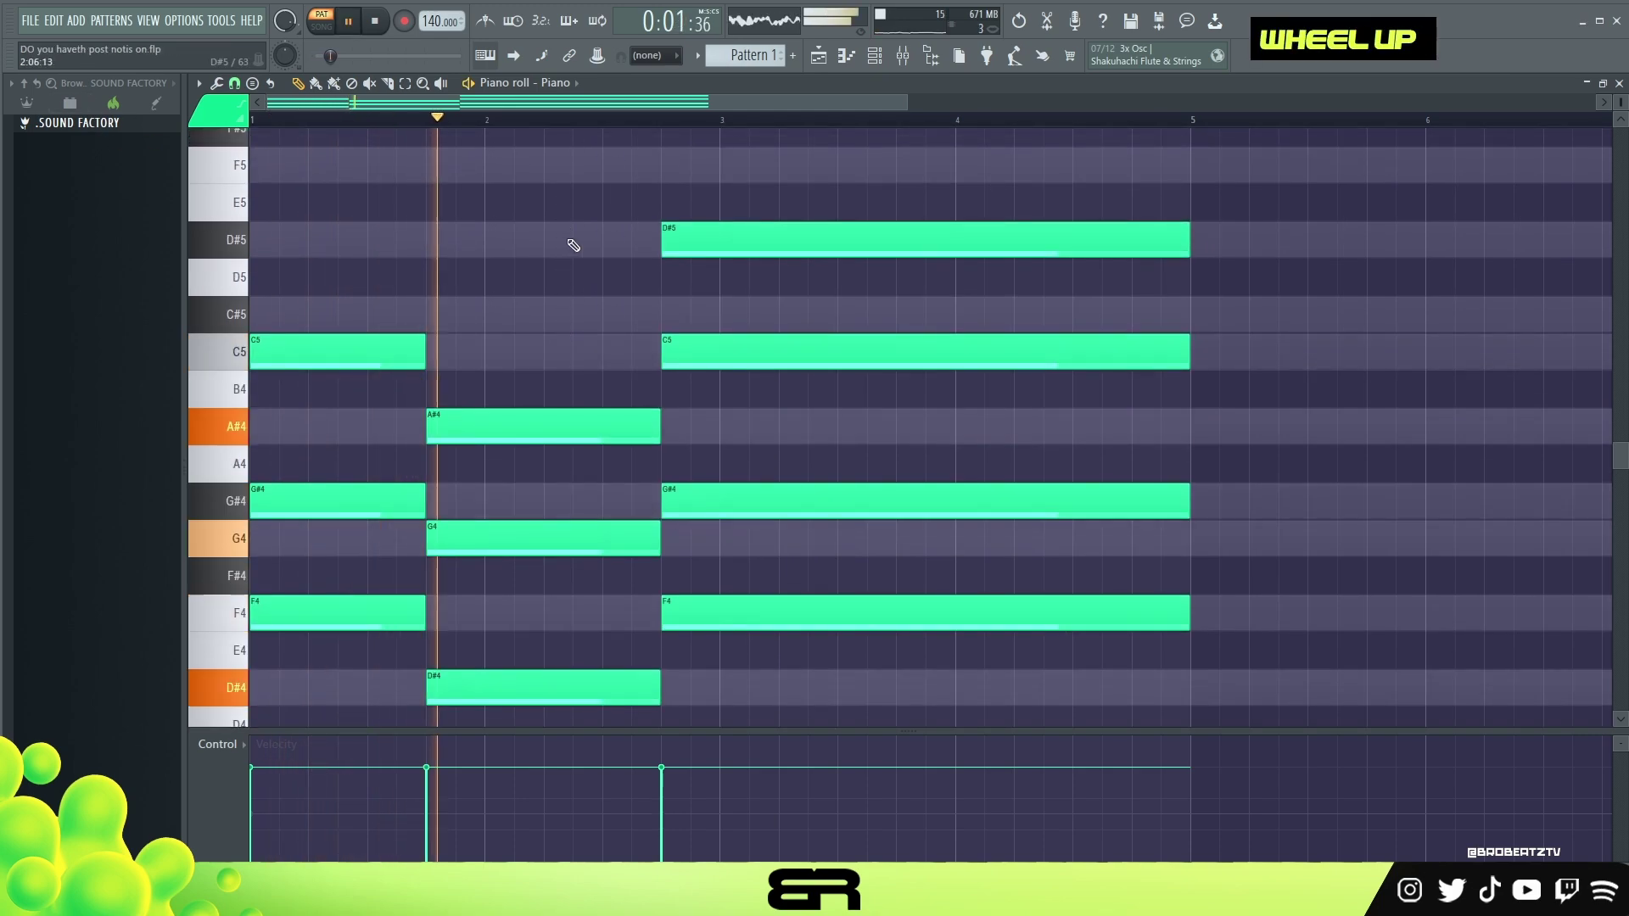
key("ctrl")
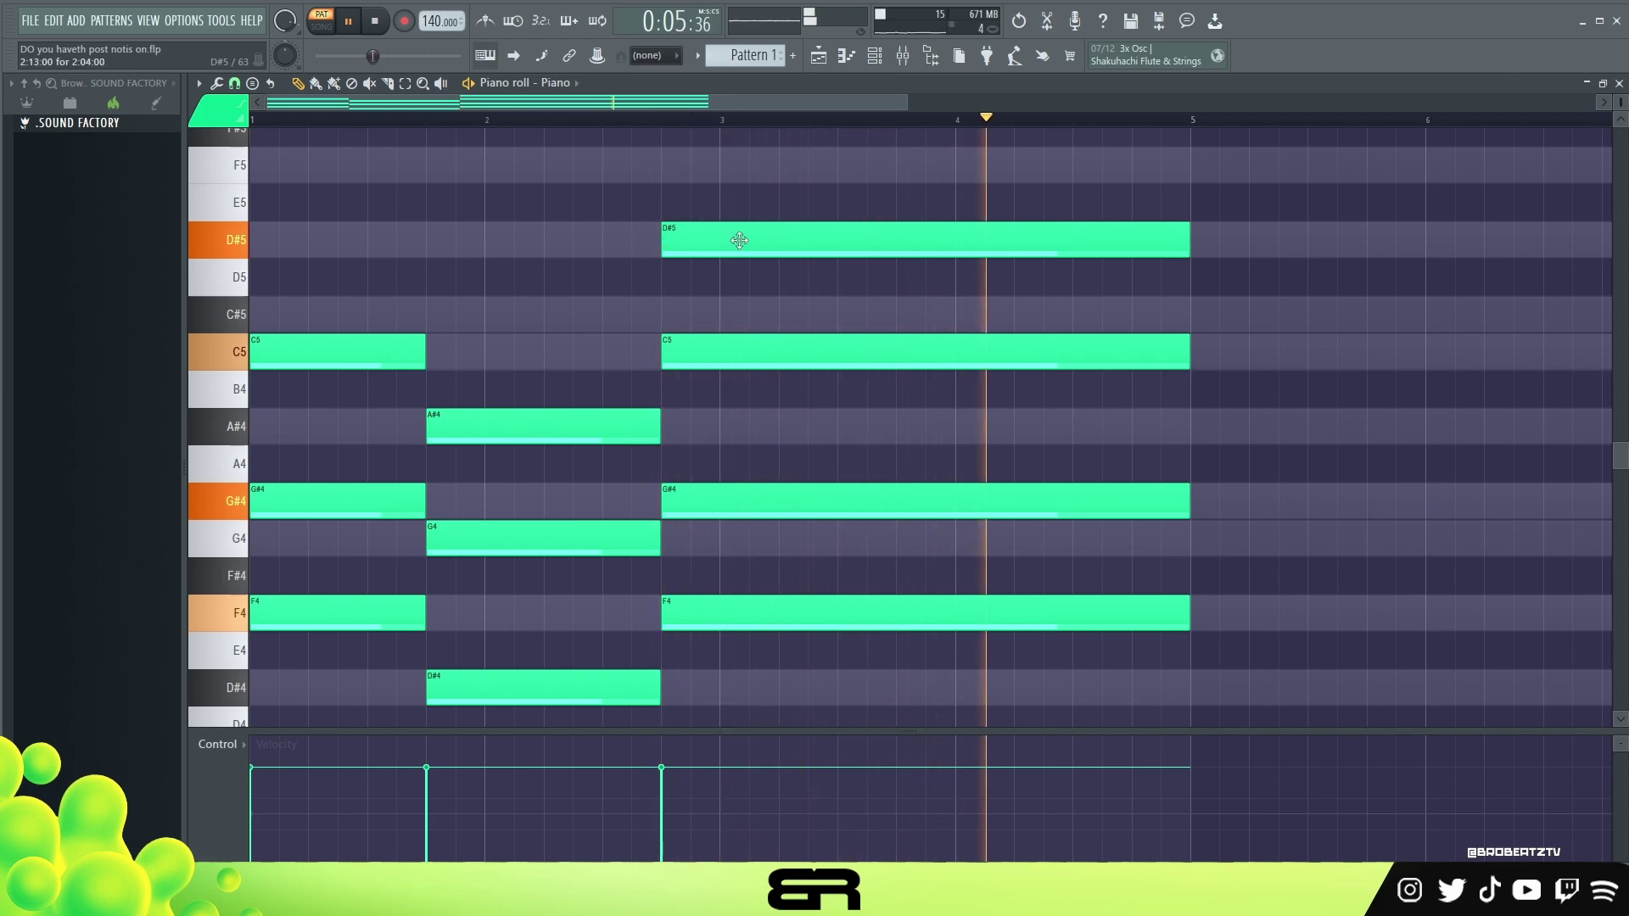
key("space")
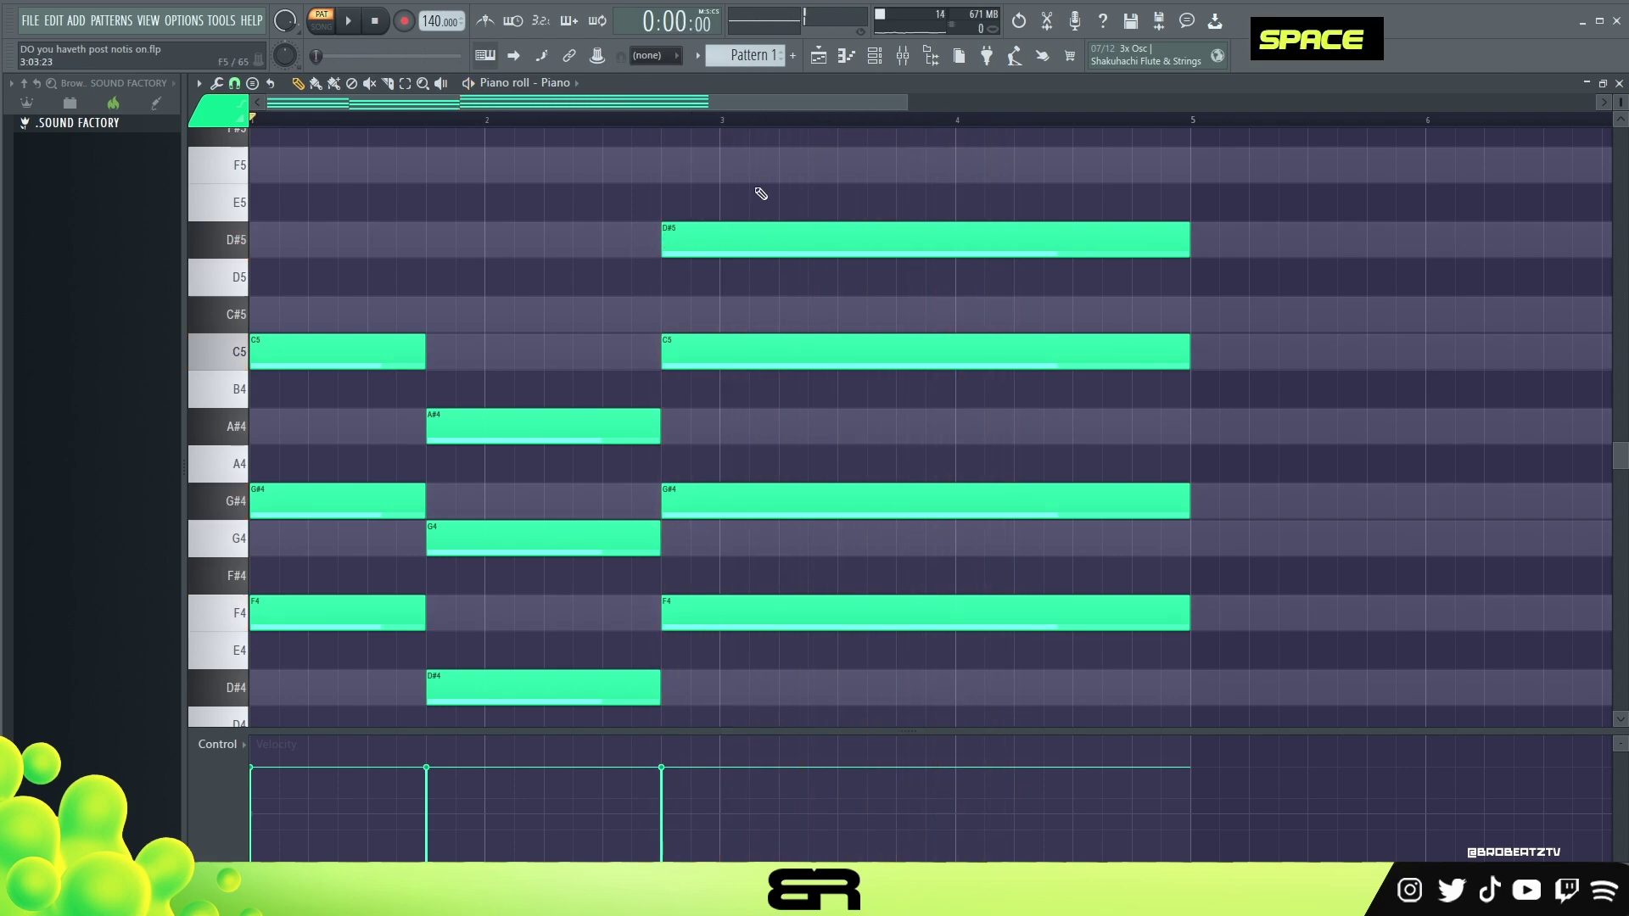
Duplicate the whole four-bar progression so the copy starts at bar 5.
key("ctrl+a")
left_click_drag(364, 339, 1287, 331)
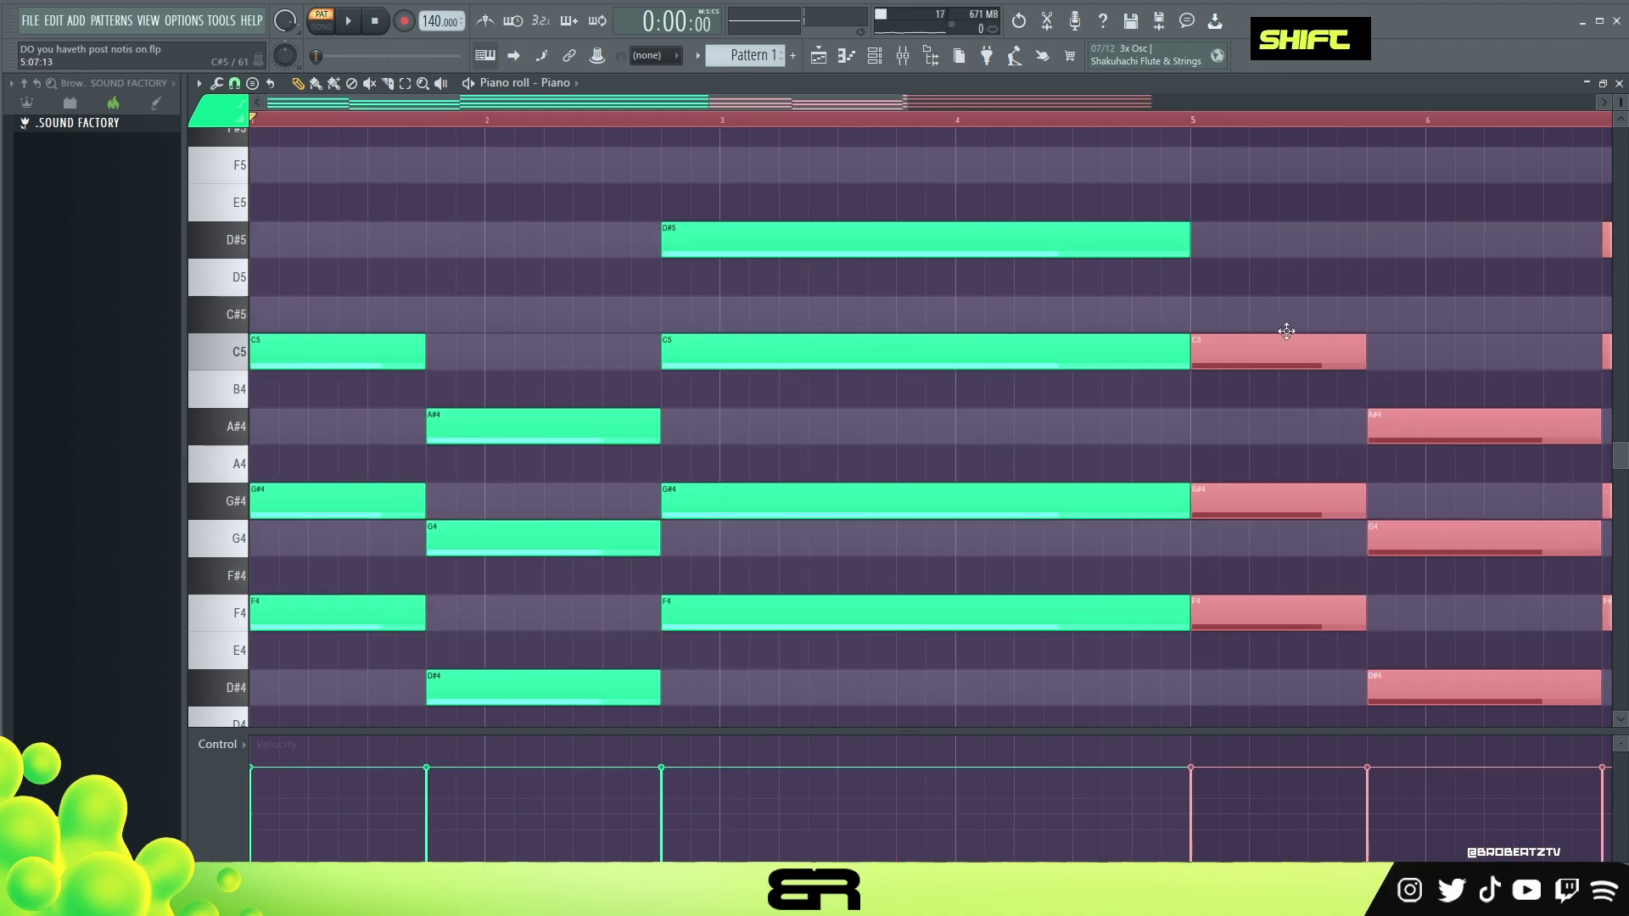
left_click_drag(1133, 183, 1062, 670)
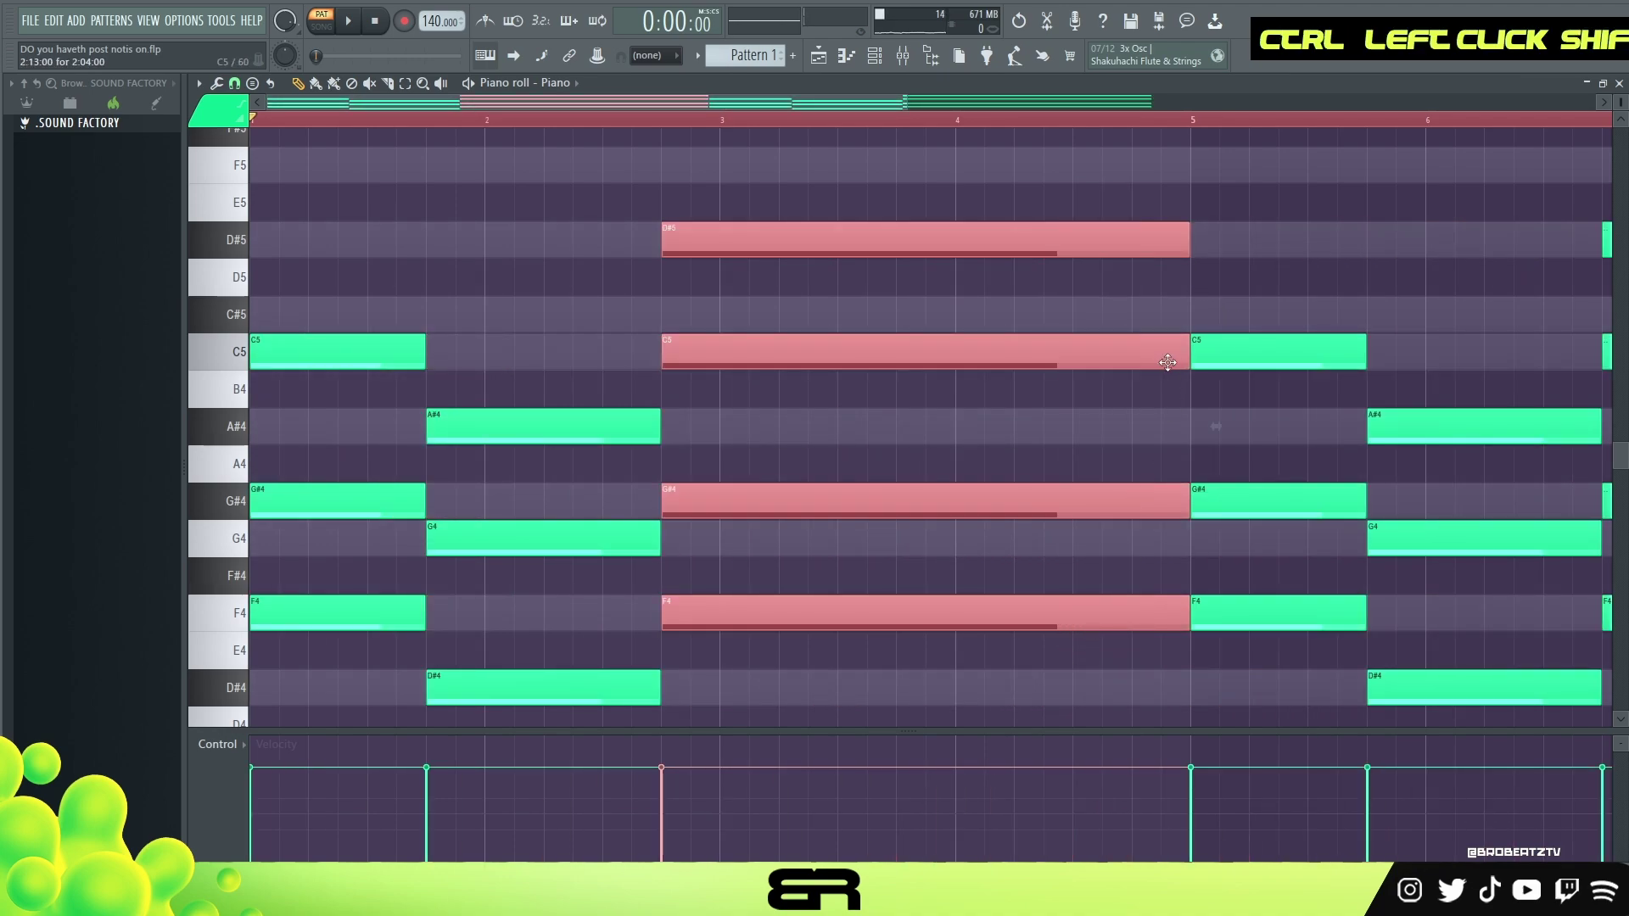
right_click(917, 185)
In the copied progression, delay the first chord's G#4 and the second chord's G4 by half a beat each.
left_click_drag(864, 109, 1402, 213)
left_click_drag(1619, 101, 1589, 109)
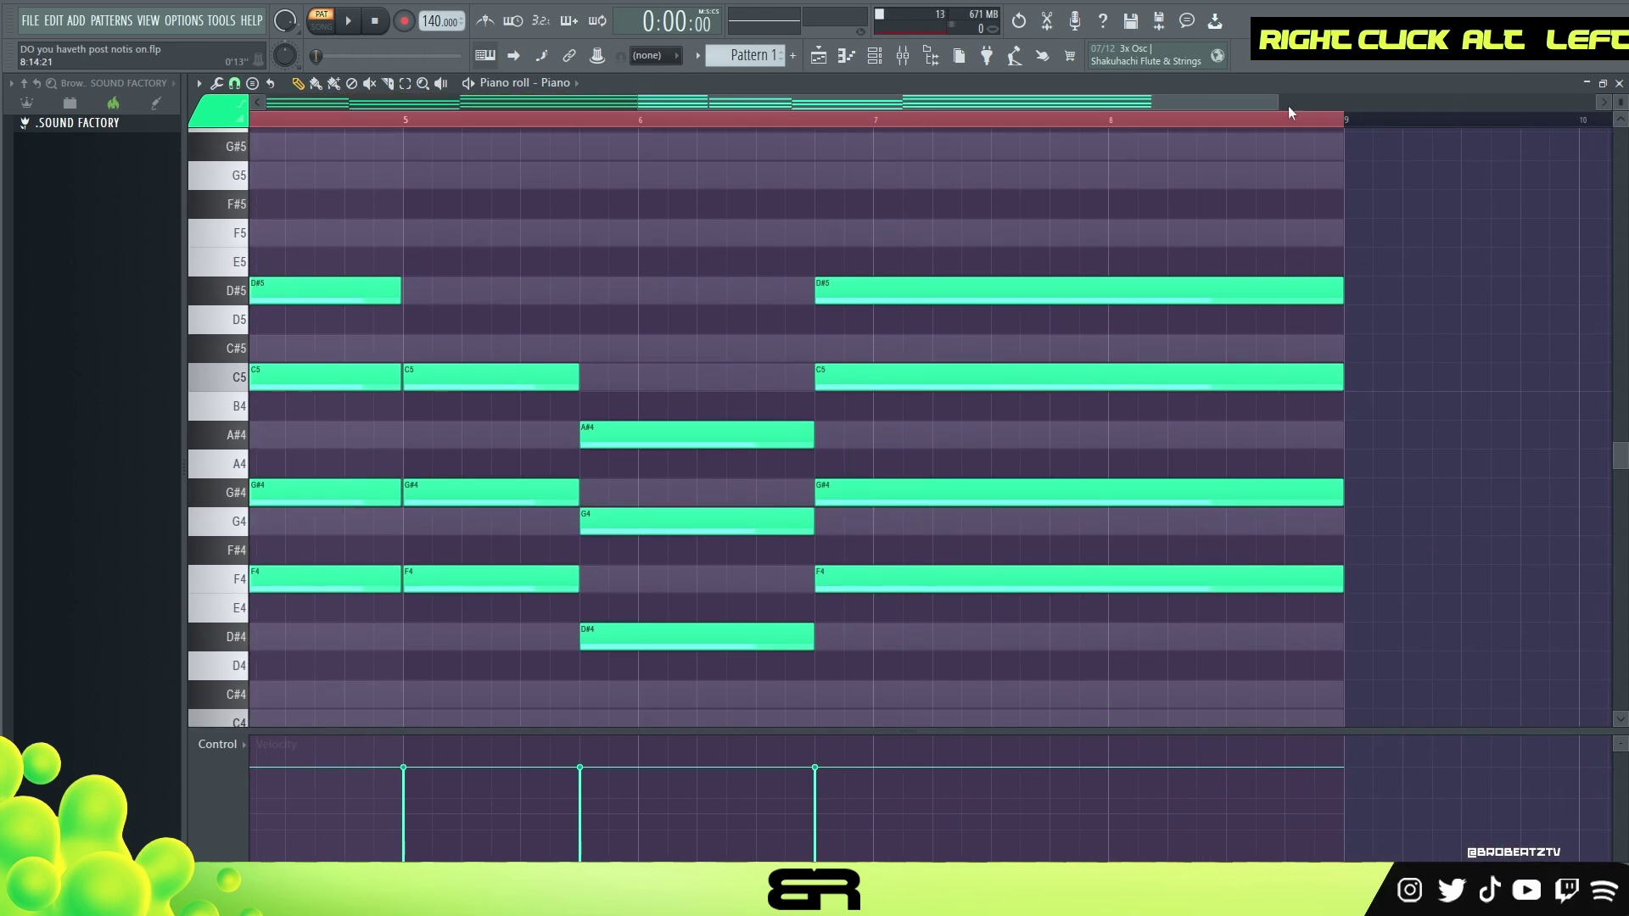
left_click_drag(1227, 101, 1230, 101)
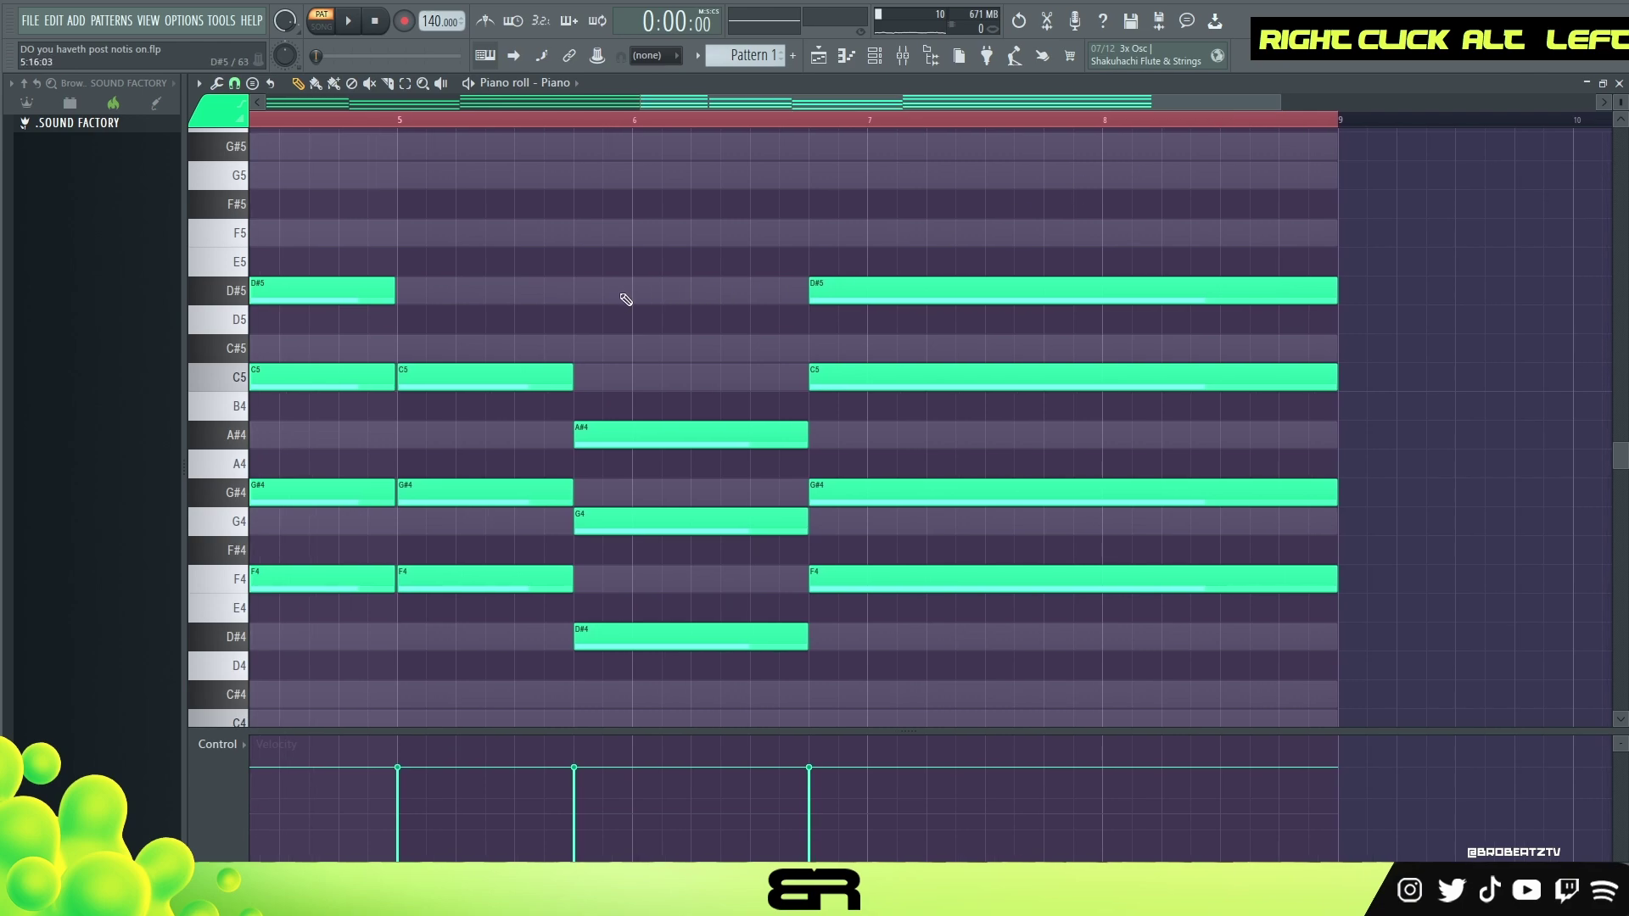
left_click_drag(473, 532, 468, 499)
left_click_drag(616, 520, 630, 530)
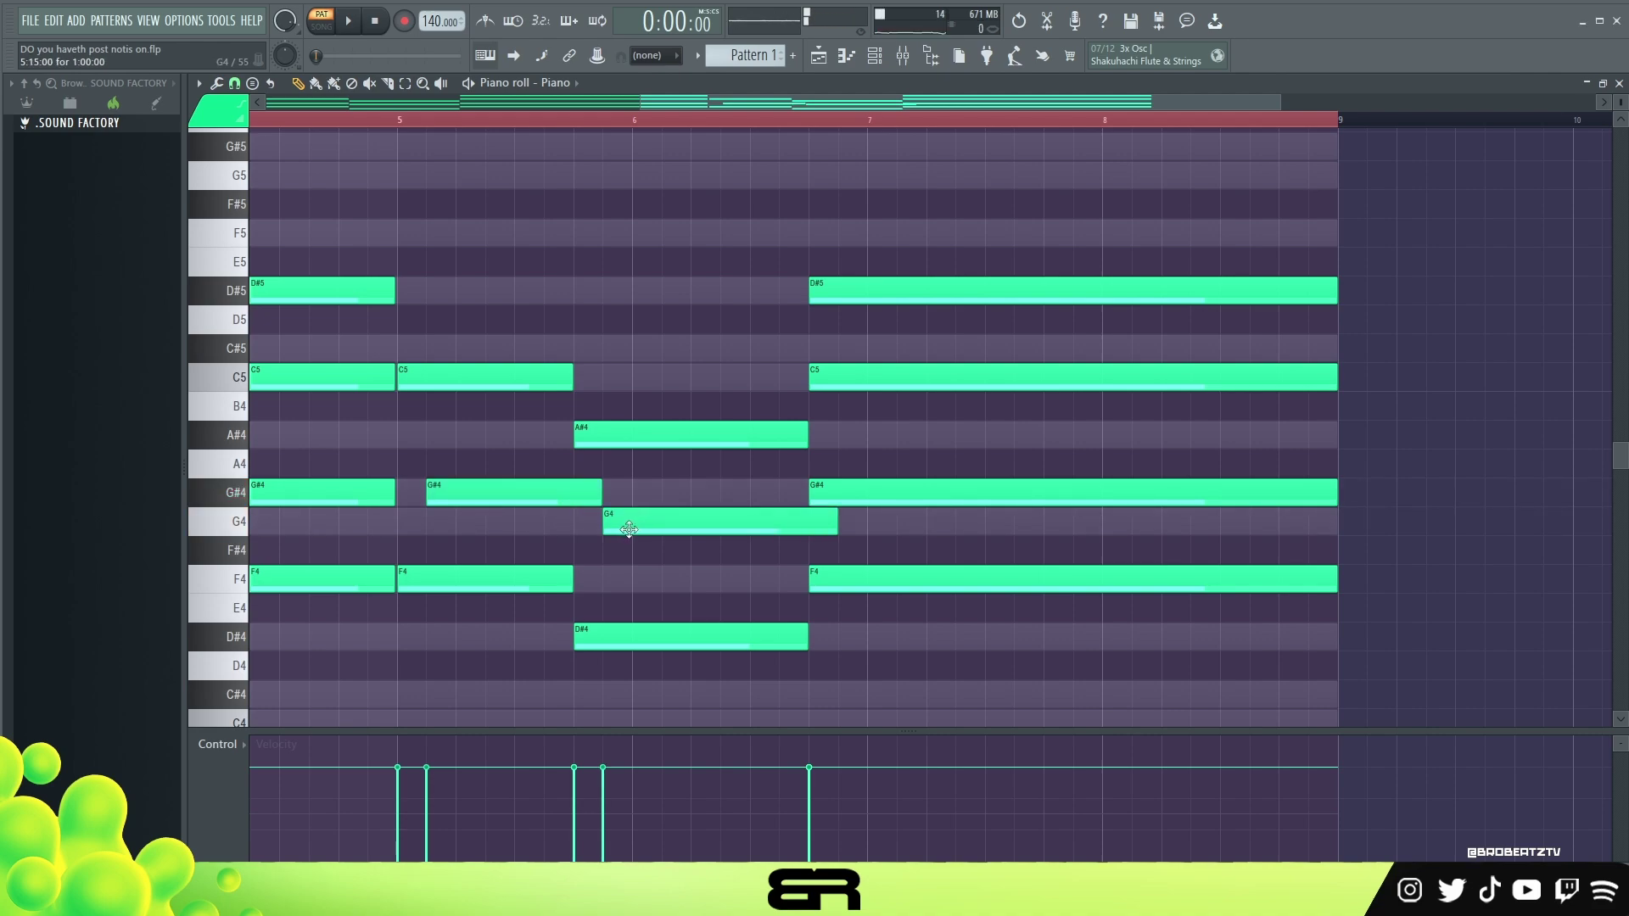
Add a short A#4 note at beat 2 of bar 5, between the first chord's C5 and G#4, and audition it.
left_click(471, 434)
left_click(692, 434, "ctrl")
left_click_drag(692, 434, 526, 465)
key("ctrl+z")
left_click(573, 434, "ctrl")
key("space")
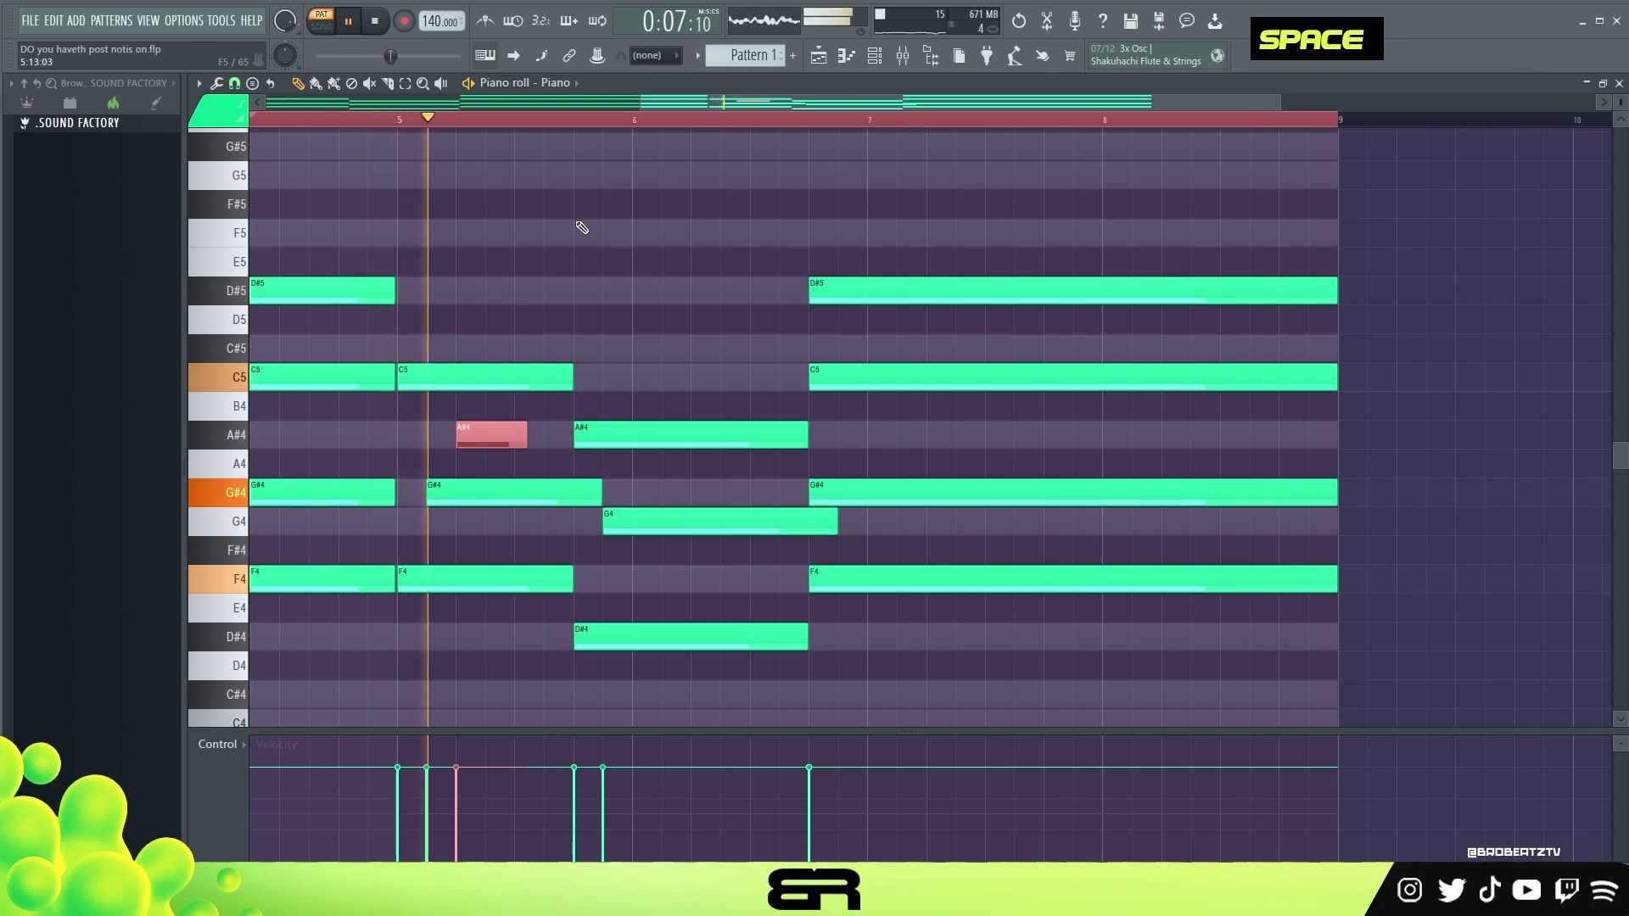
key("space")
key("space")
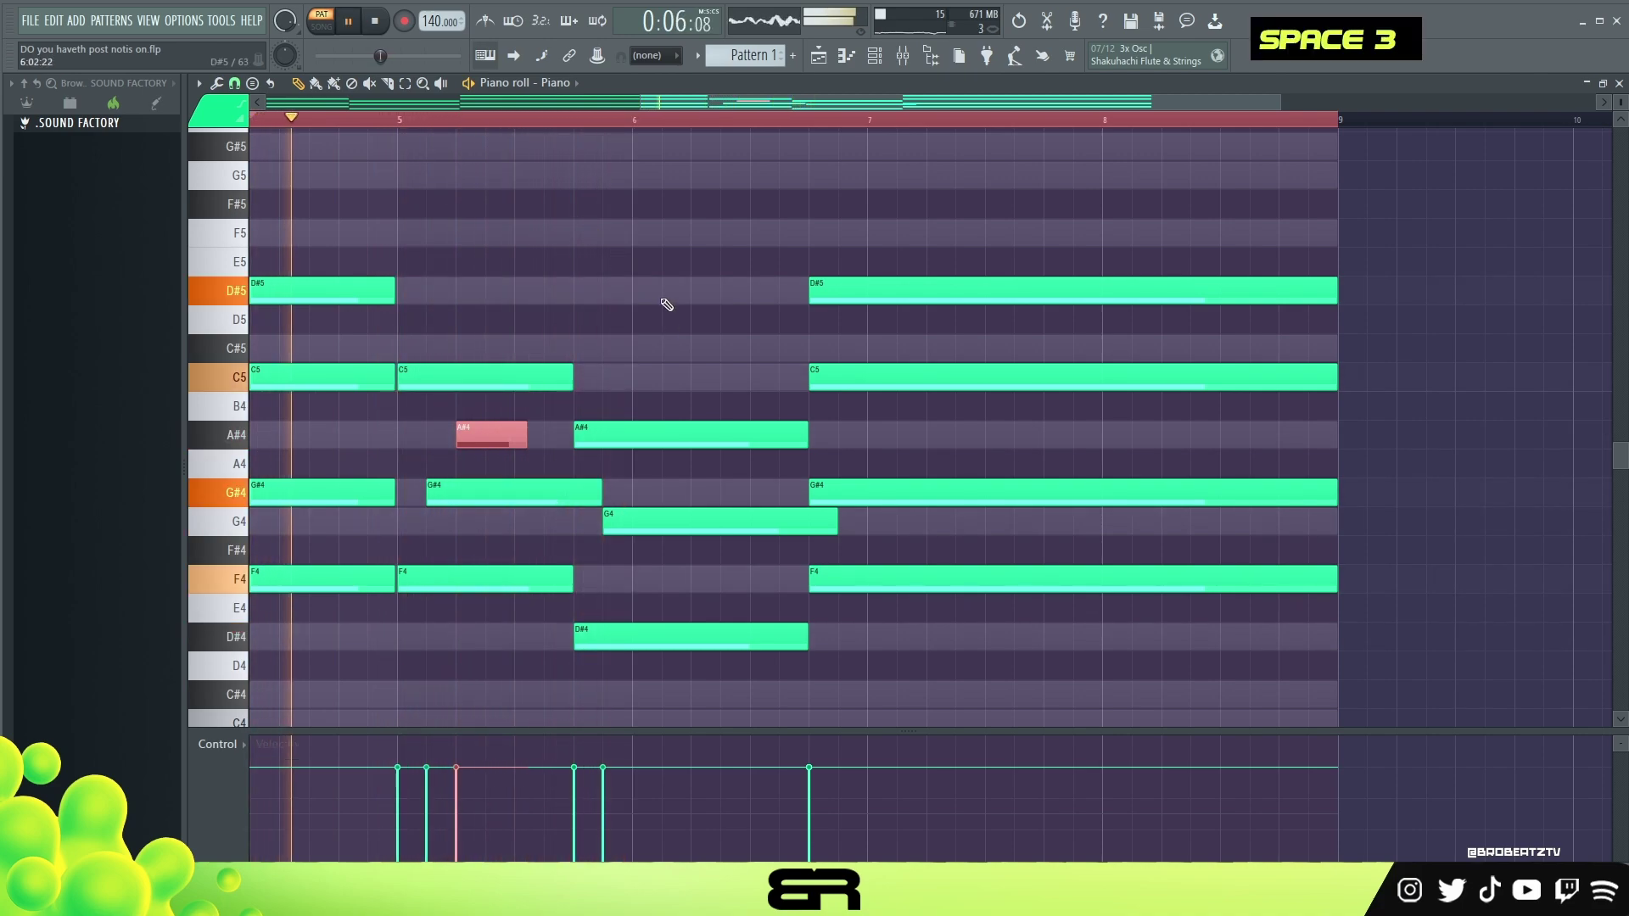
right_click(663, 293)
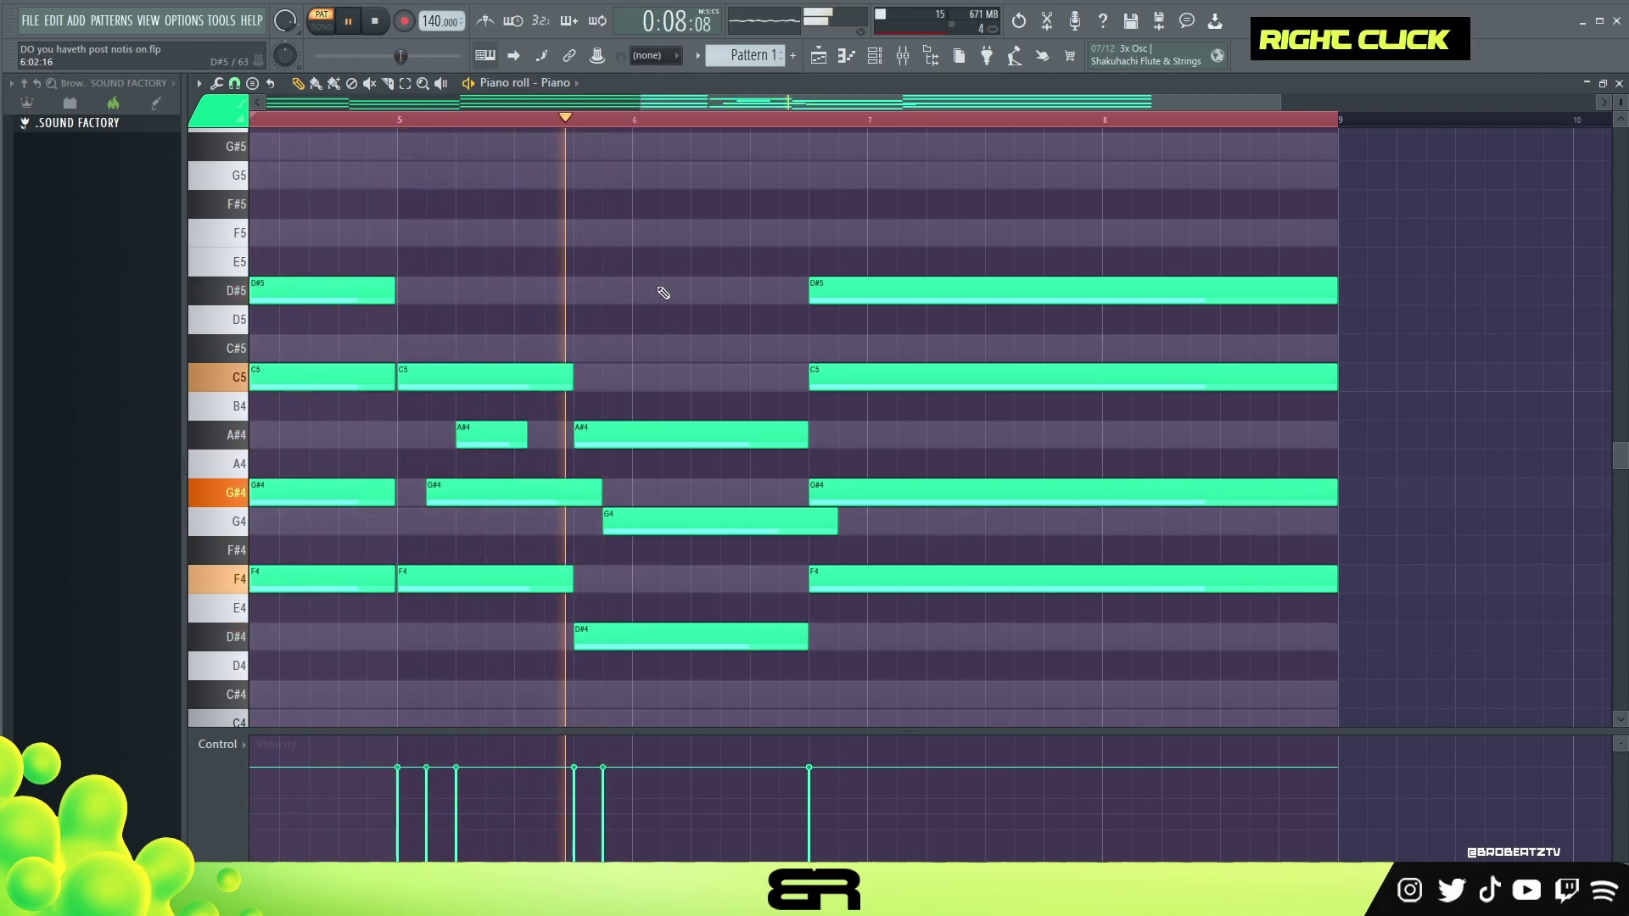
key("space")
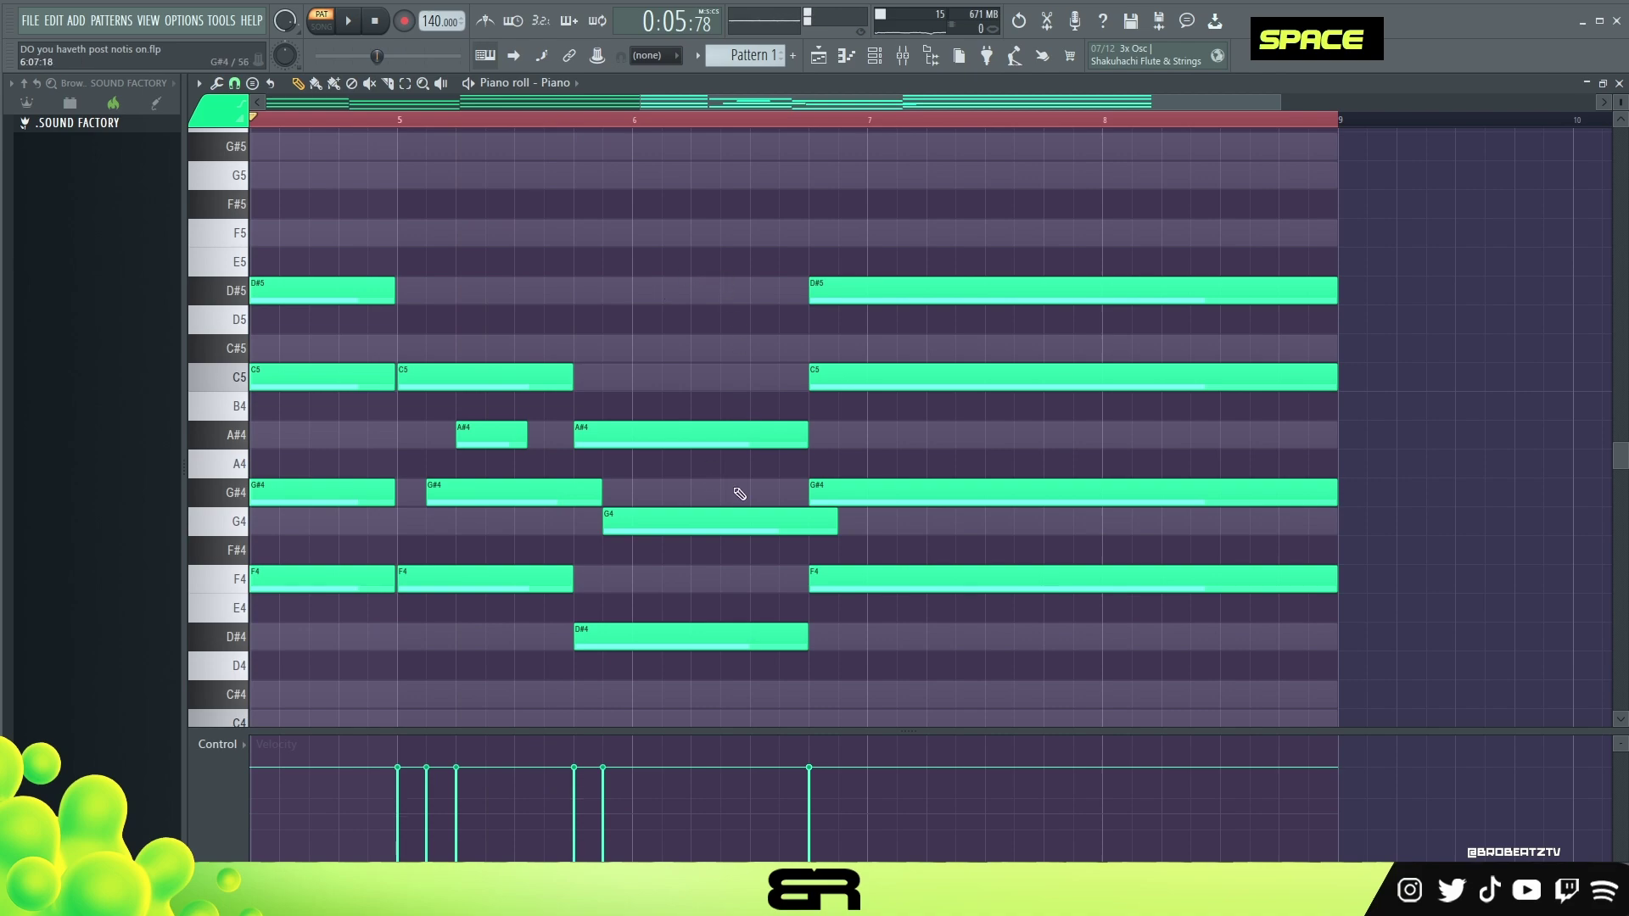
Shorten the A#4 at beat 4 of bar 5, repeat it at beat 2 of bar 6, and play the result.
mouse_move(807, 435)
left_mouse_down()
mouse_move(675, 434)
mouse_move(747, 424)
left_mouse_up()
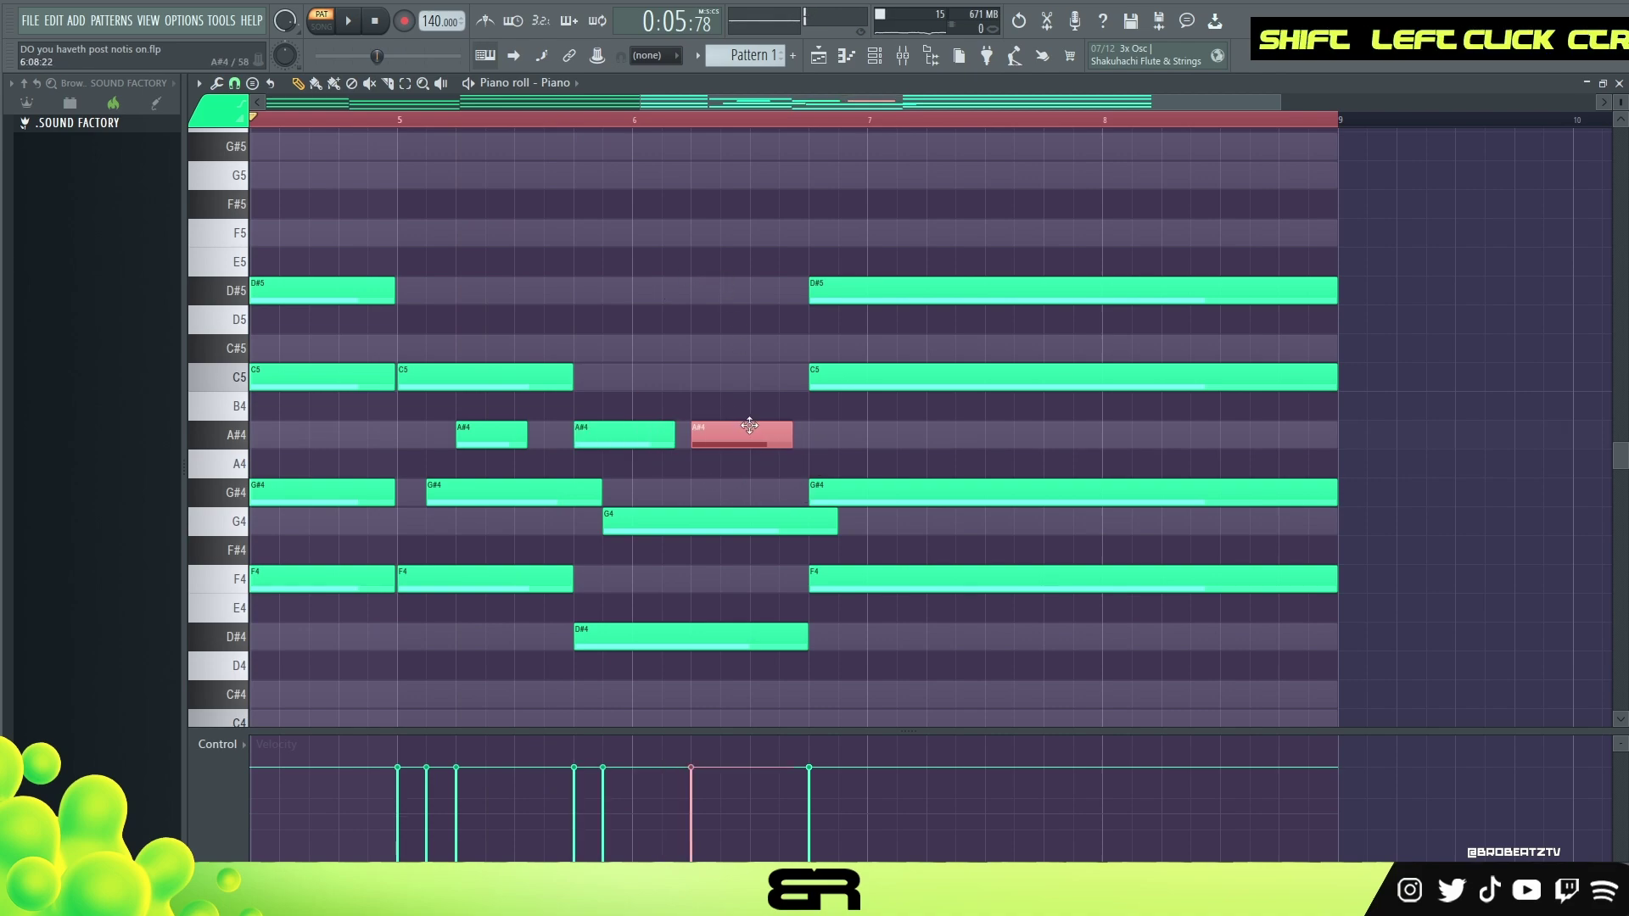
key("space")
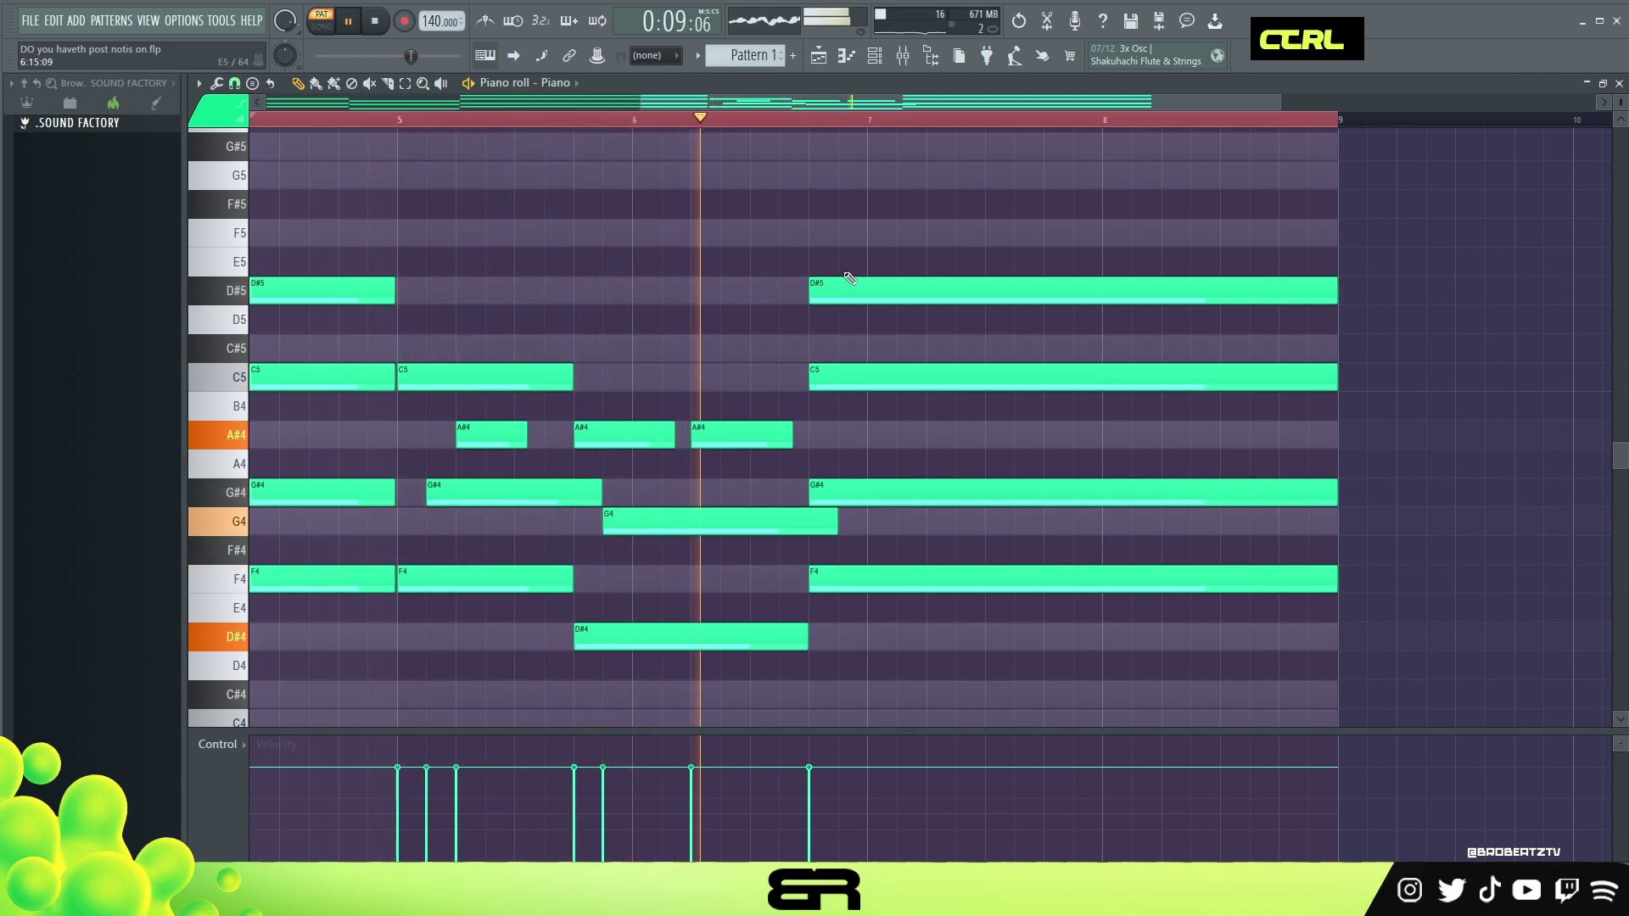
key("space")
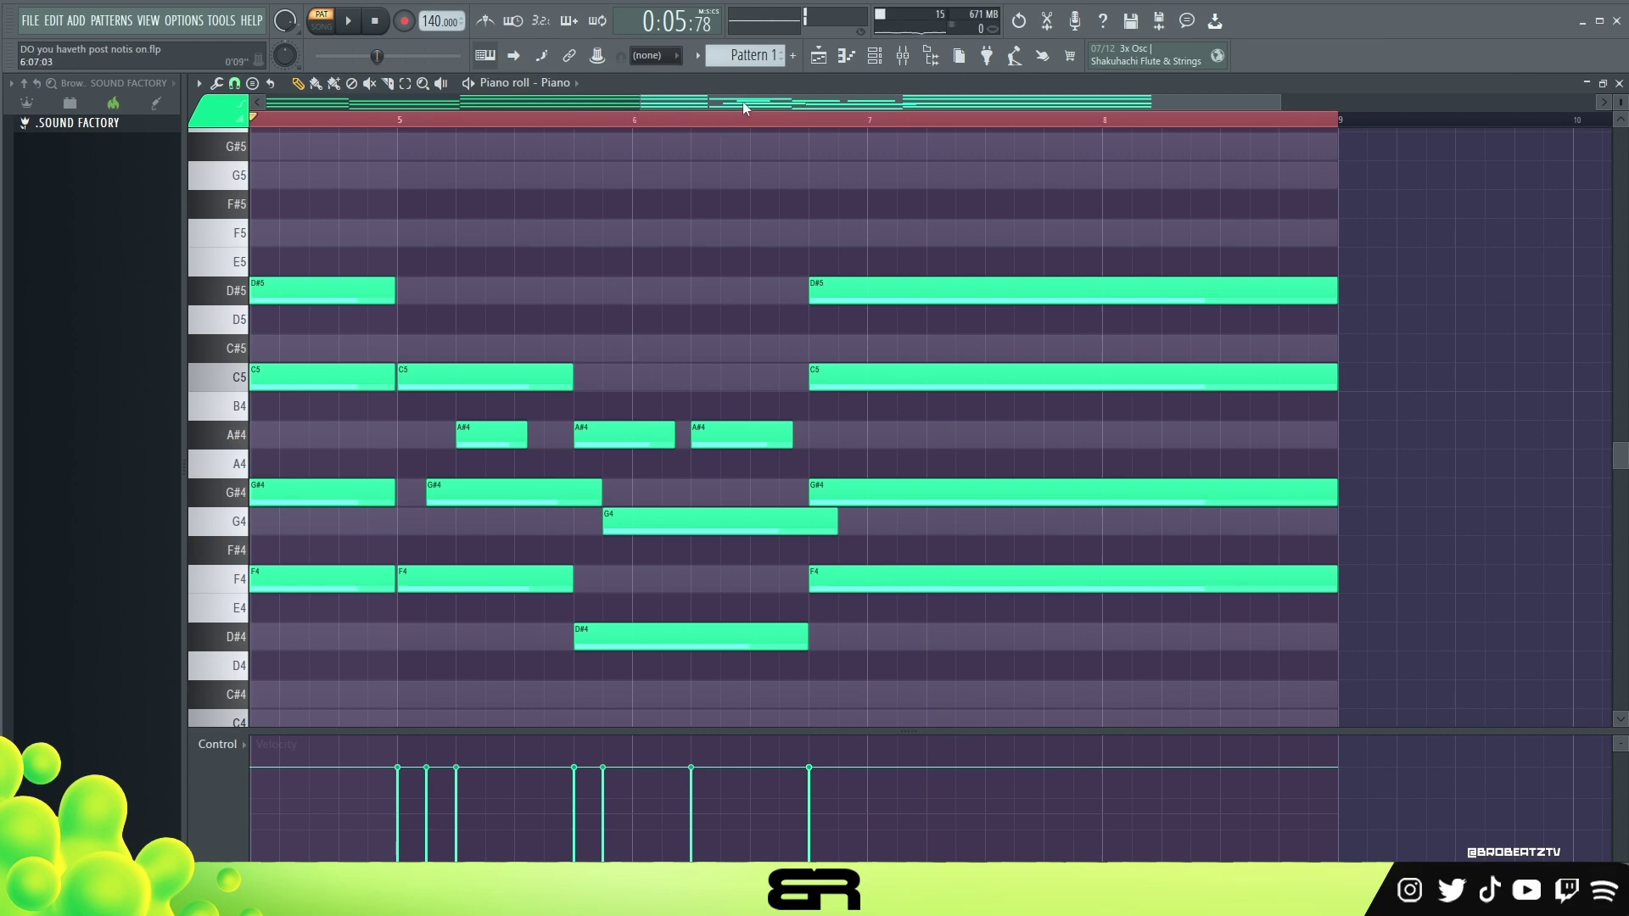
Strum the last chord by starting its C5 slightly late and its D#5 a little later still, staggering their ends too.
scroll(742, 100, "left", 2)
left_click_drag(920, 247, 928, 424)
scroll(928, 425, "down", 2)
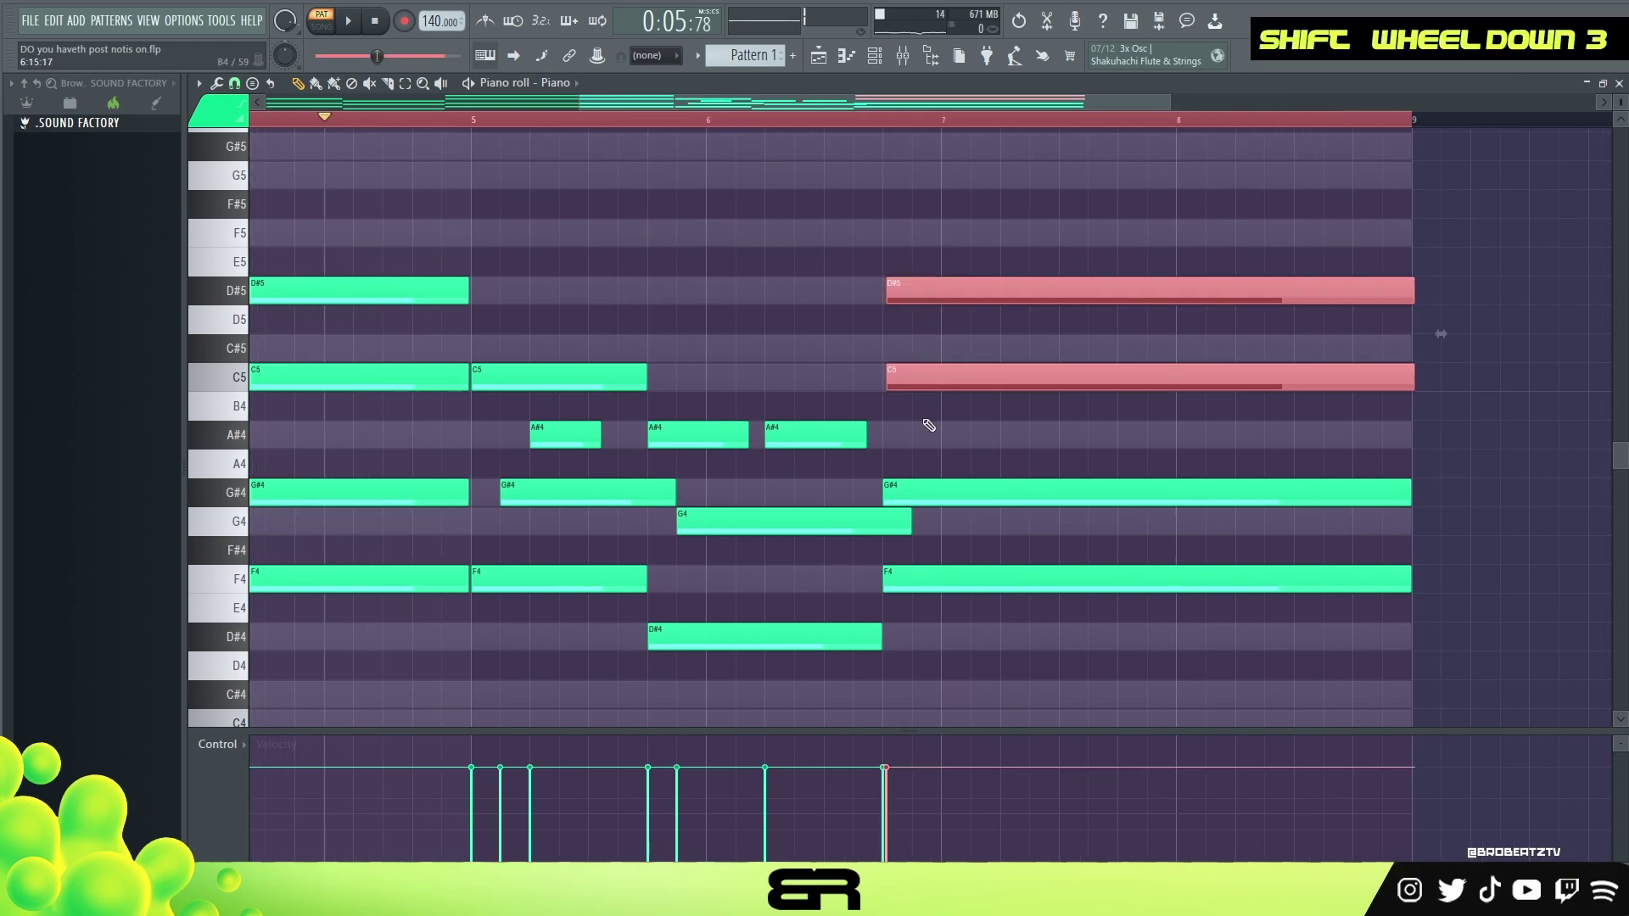
left_click(923, 301, "ctrl")
left_click_drag(1386, 248, 1391, 378)
left_click_drag(1413, 294, 1408, 293)
right_click(1454, 272)
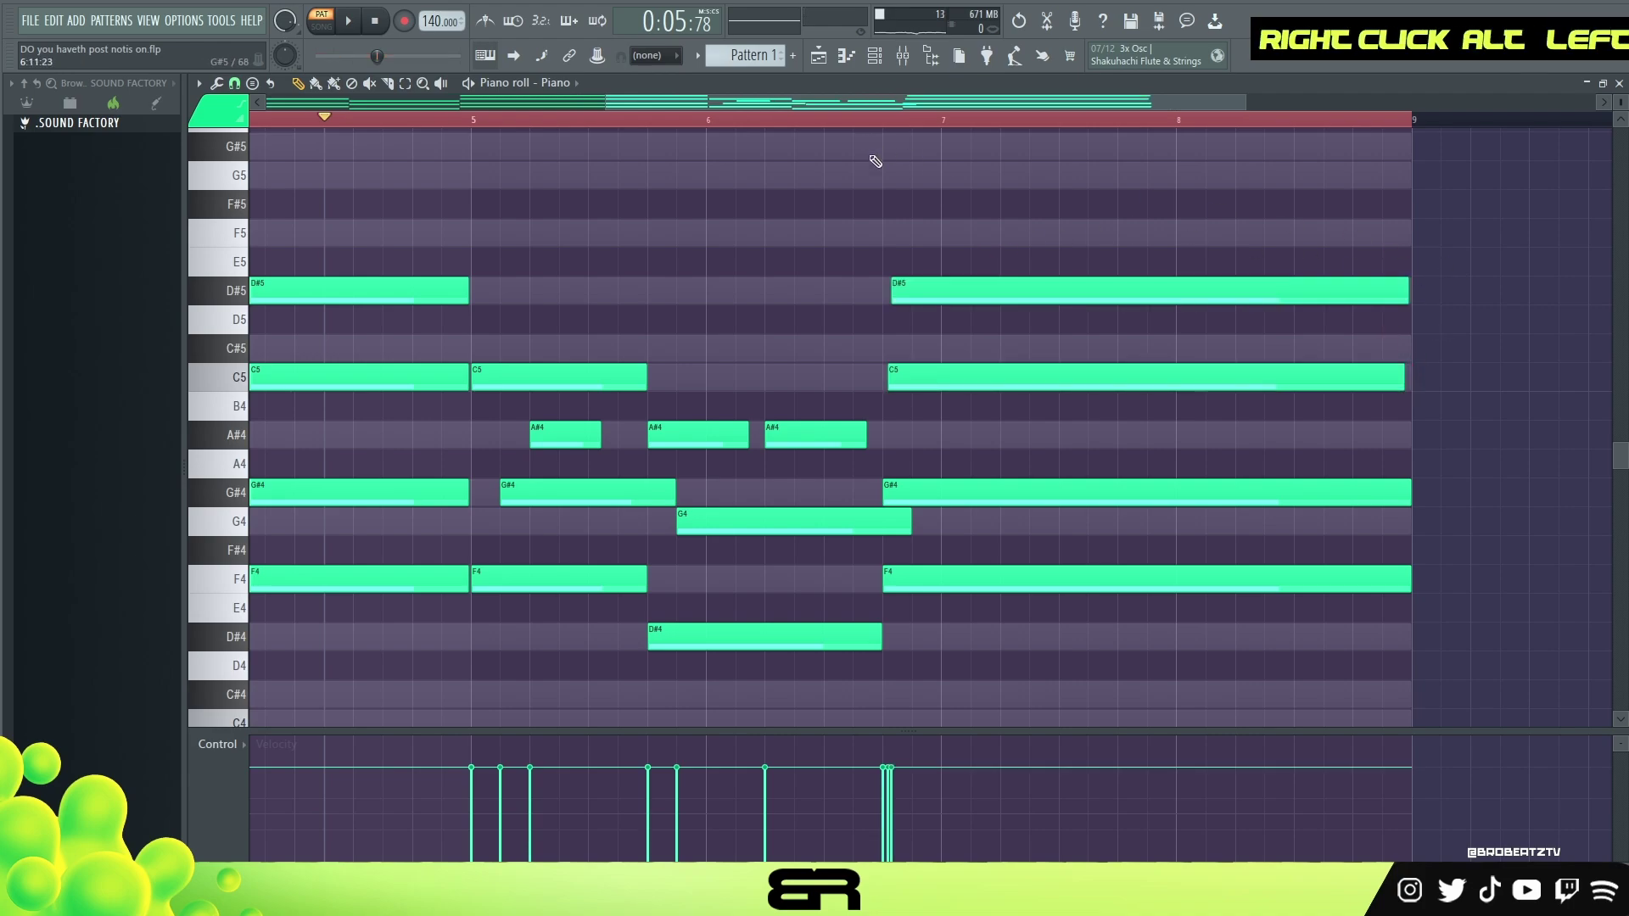
Clear the time selection, play the full eight bars, and lengthen the last A#4 in bar 6 to end with the G4.
scroll(869, 135, "down", 3)
scroll(829, 353, "down", 5)
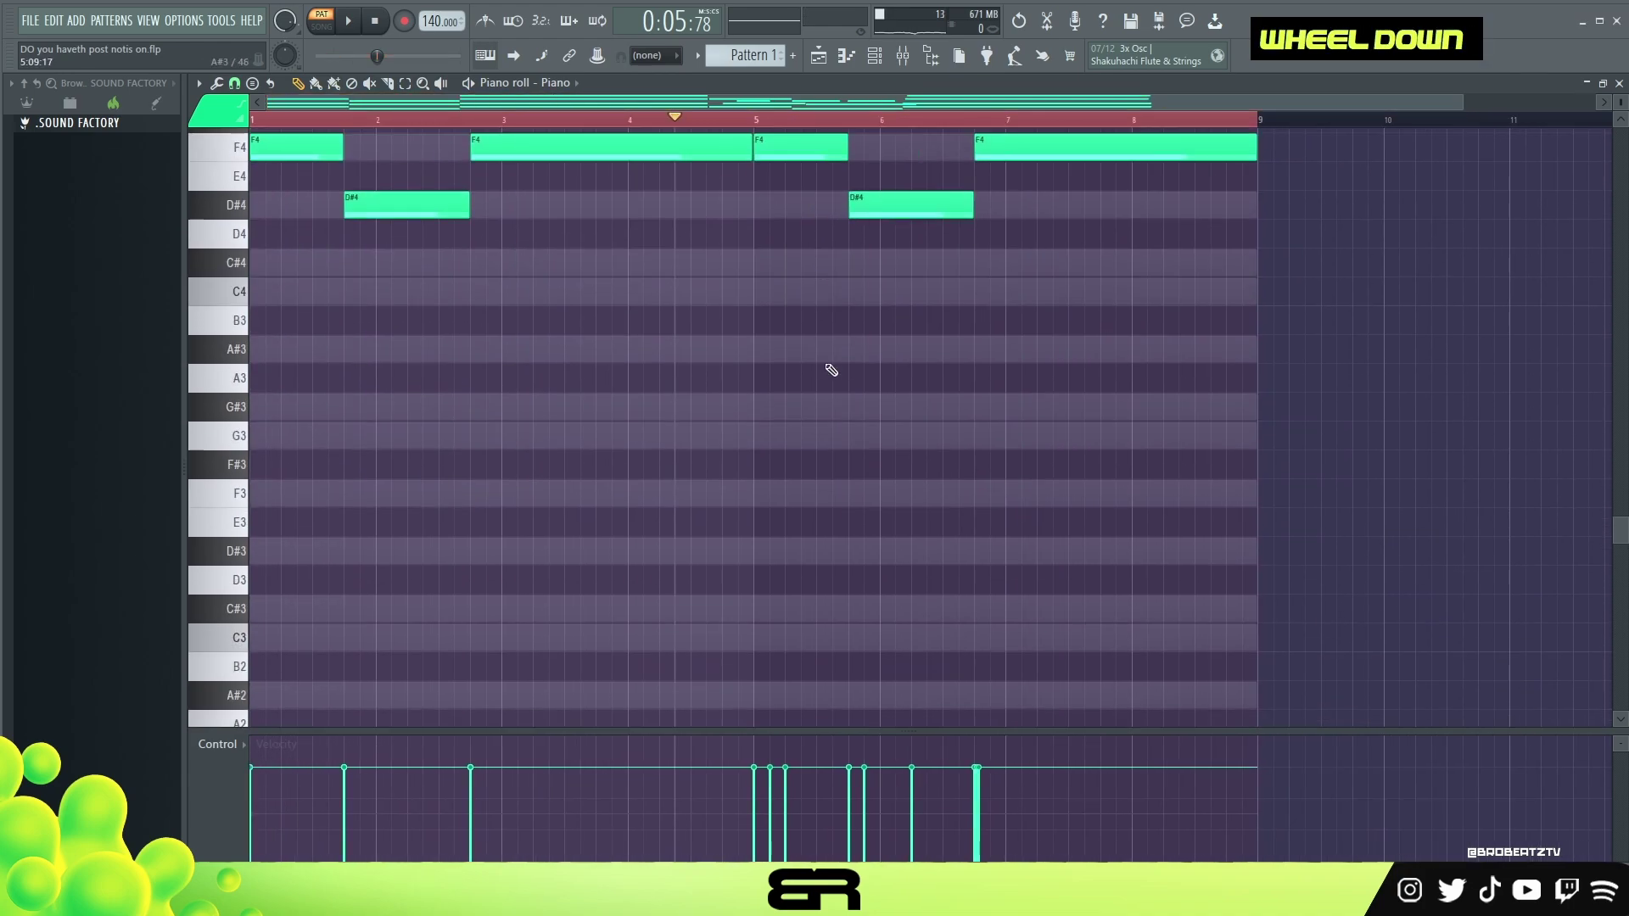
scroll(837, 428, "up", 5)
scroll(837, 427, "up", 1)
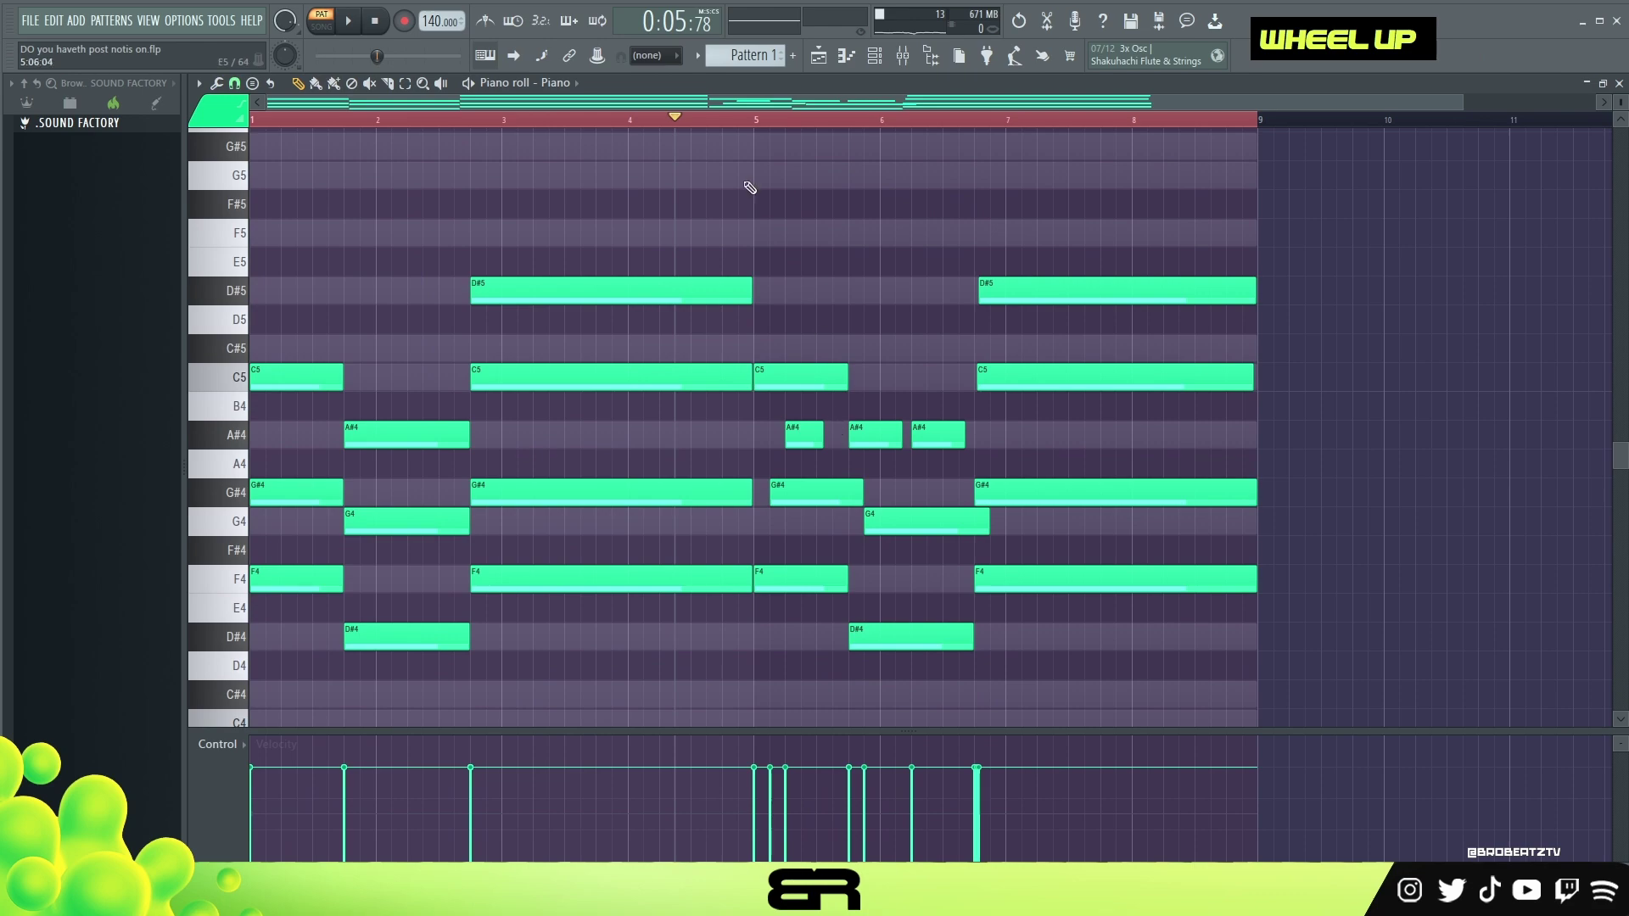
double_click(669, 127)
key("space")
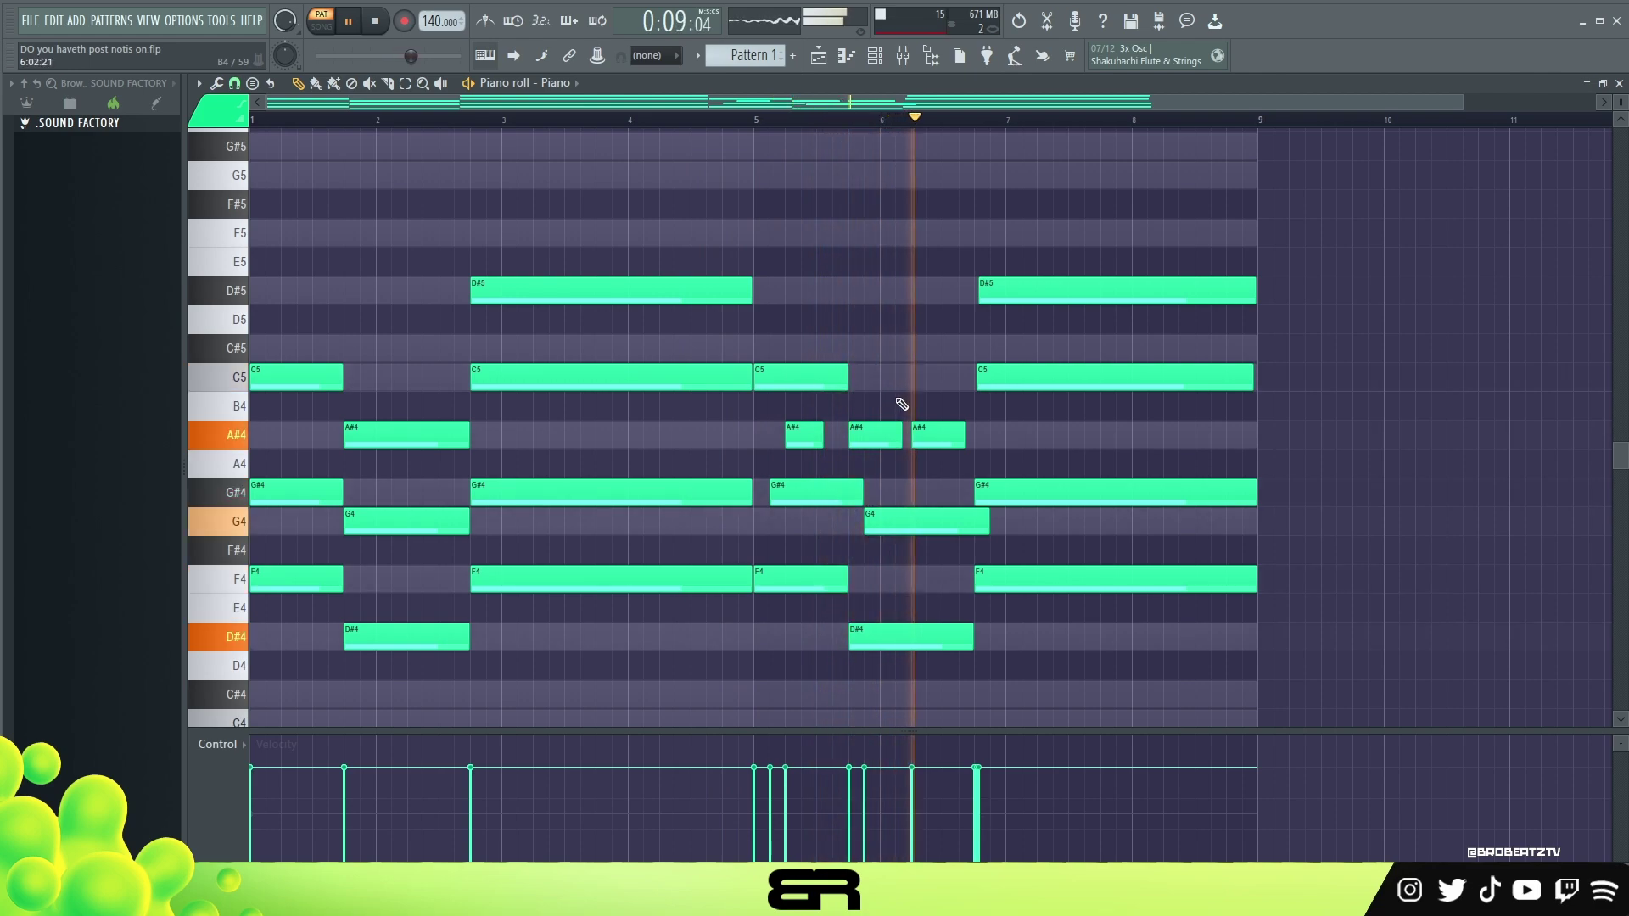
left_click_drag(964, 434, 991, 434)
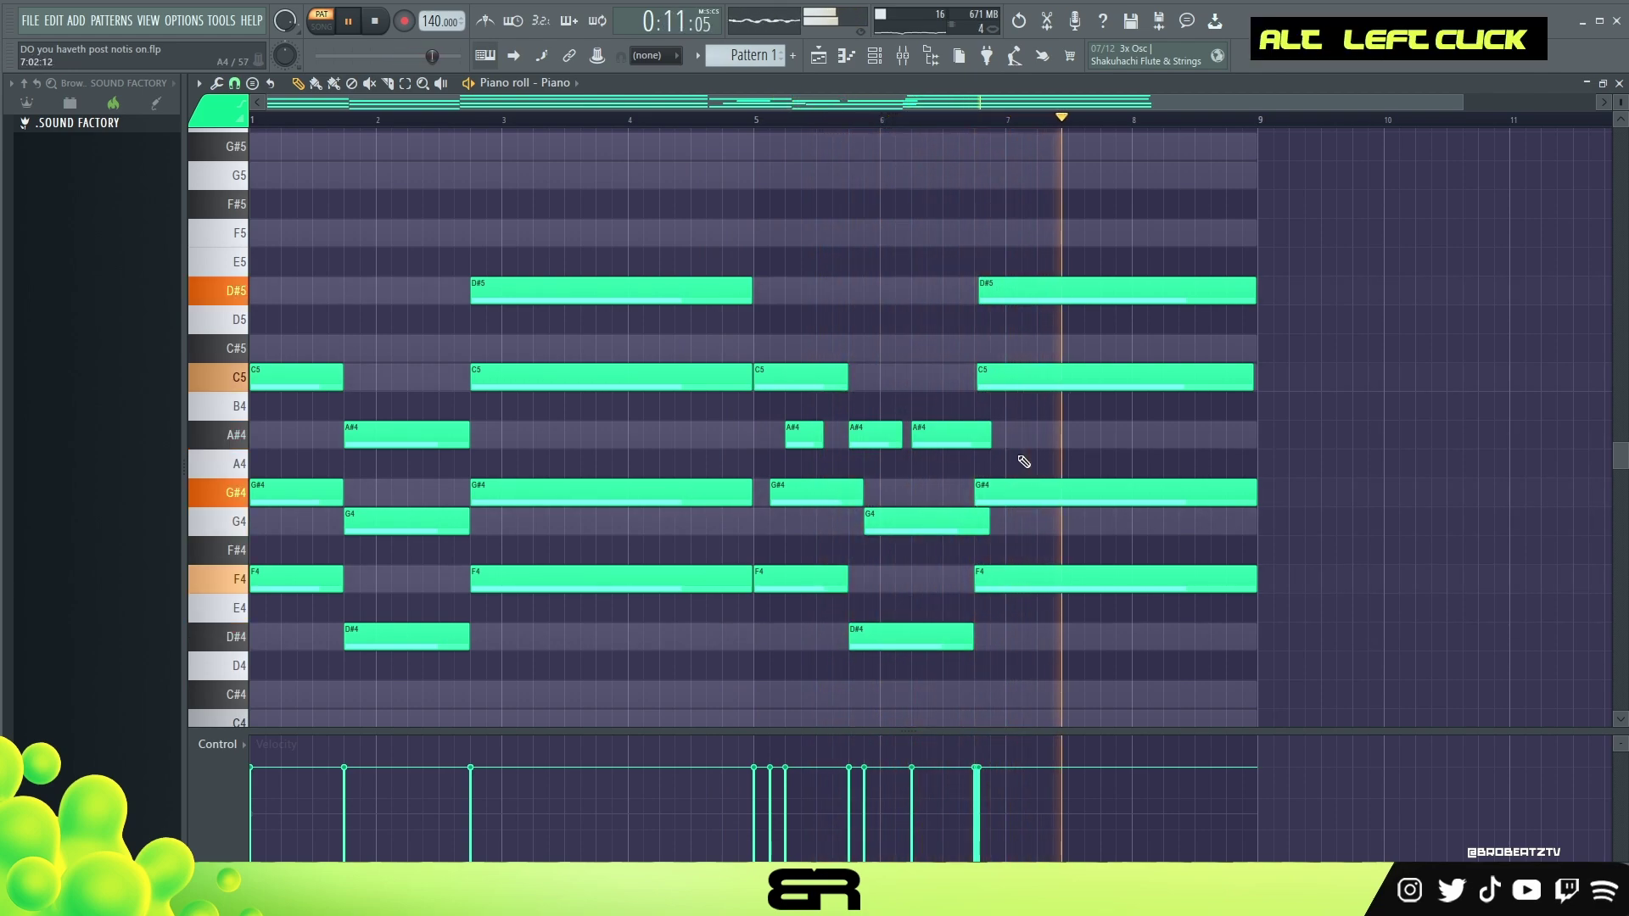
key("space")
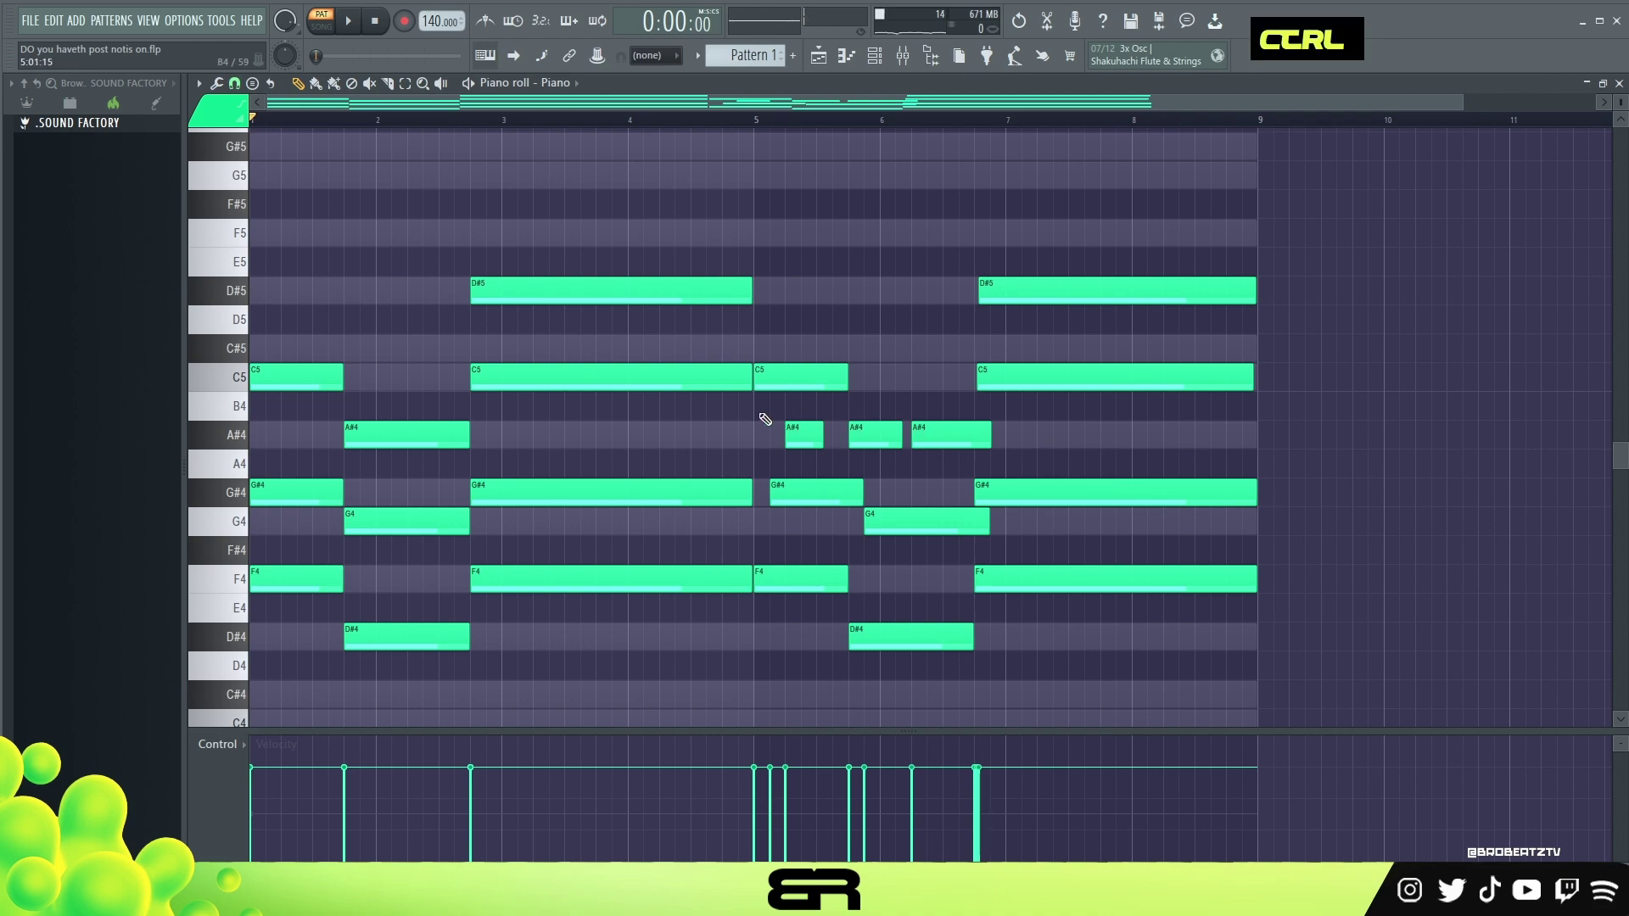
Slightly lower the velocity of the short A#4 note in bar 5.
left_click(797, 427, "ctrl")
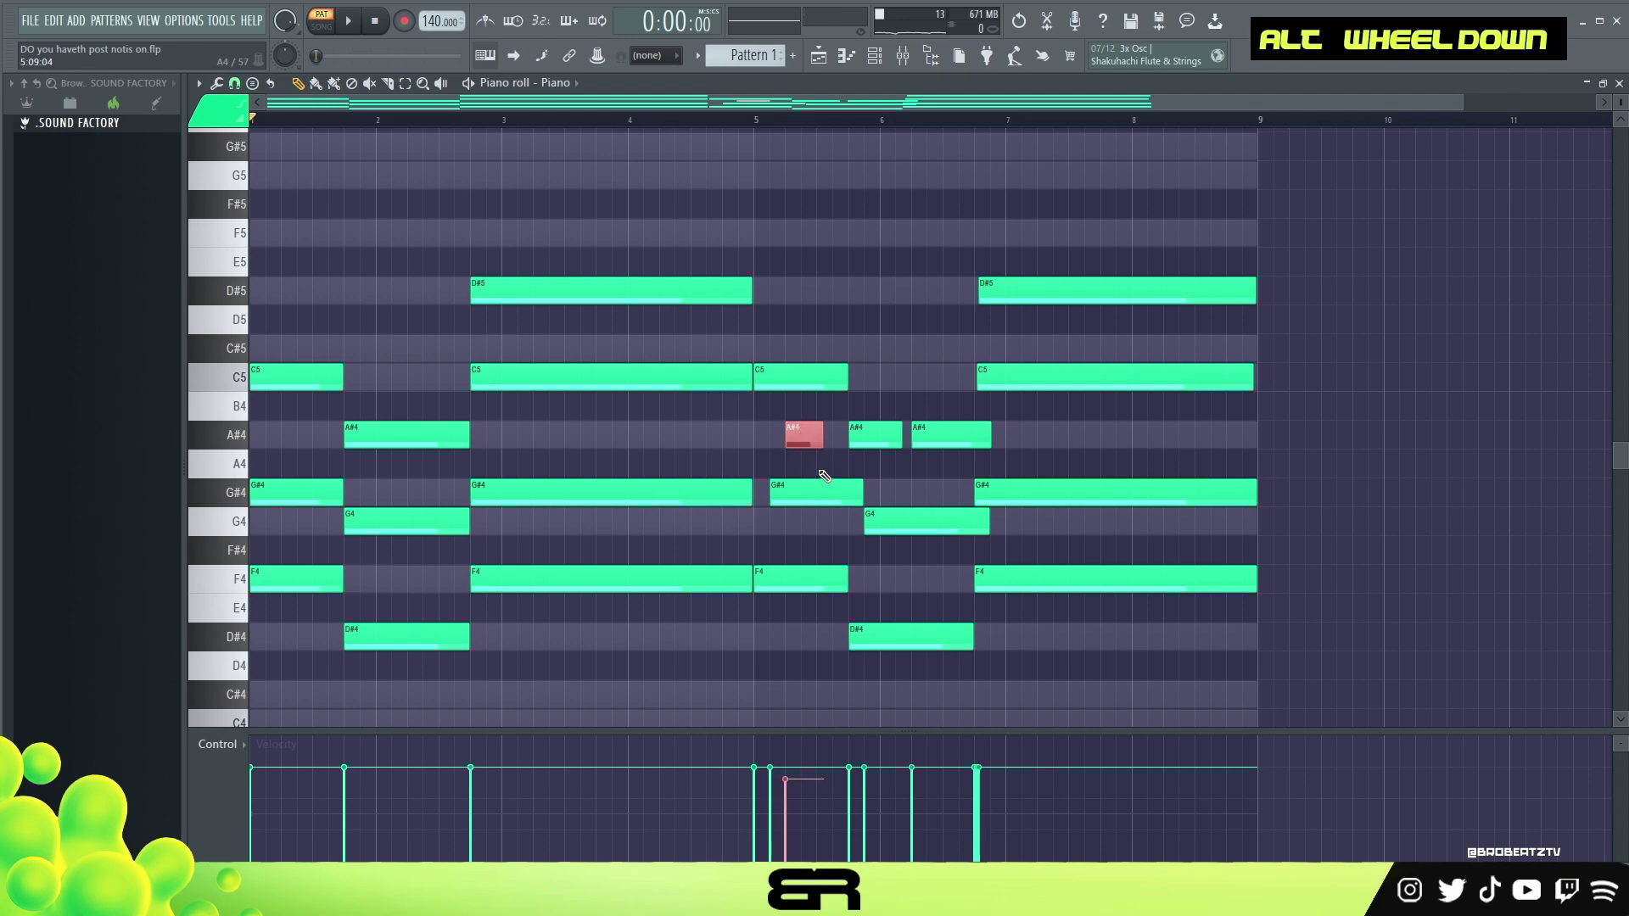
right_click(849, 462)
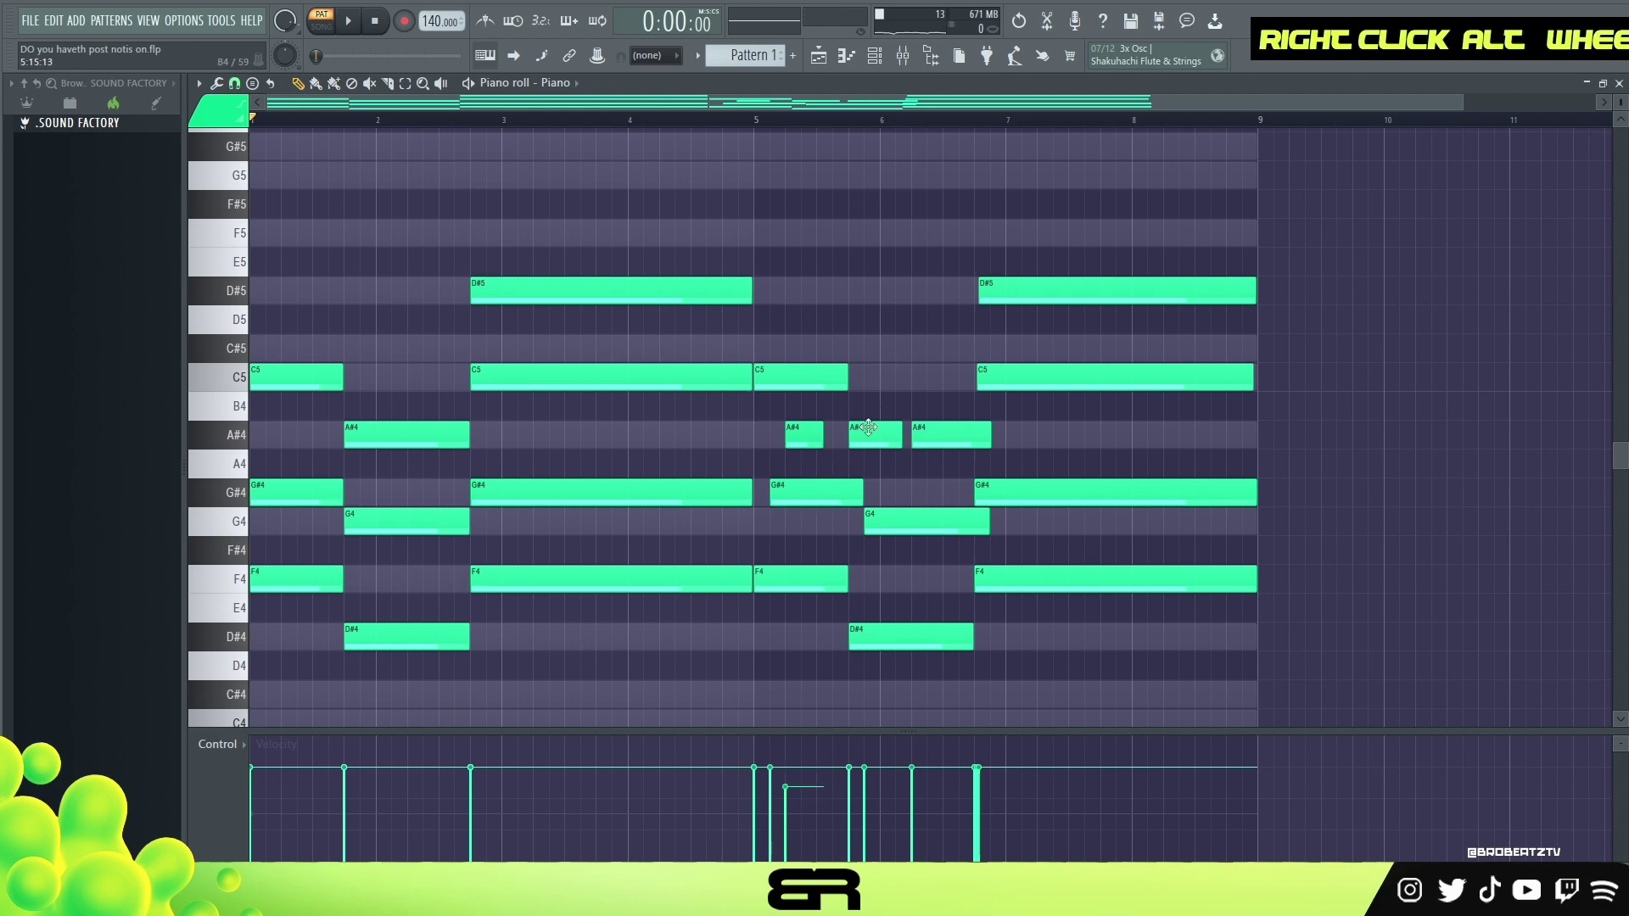
left_click(866, 430, "ctrl")
right_click(883, 504)
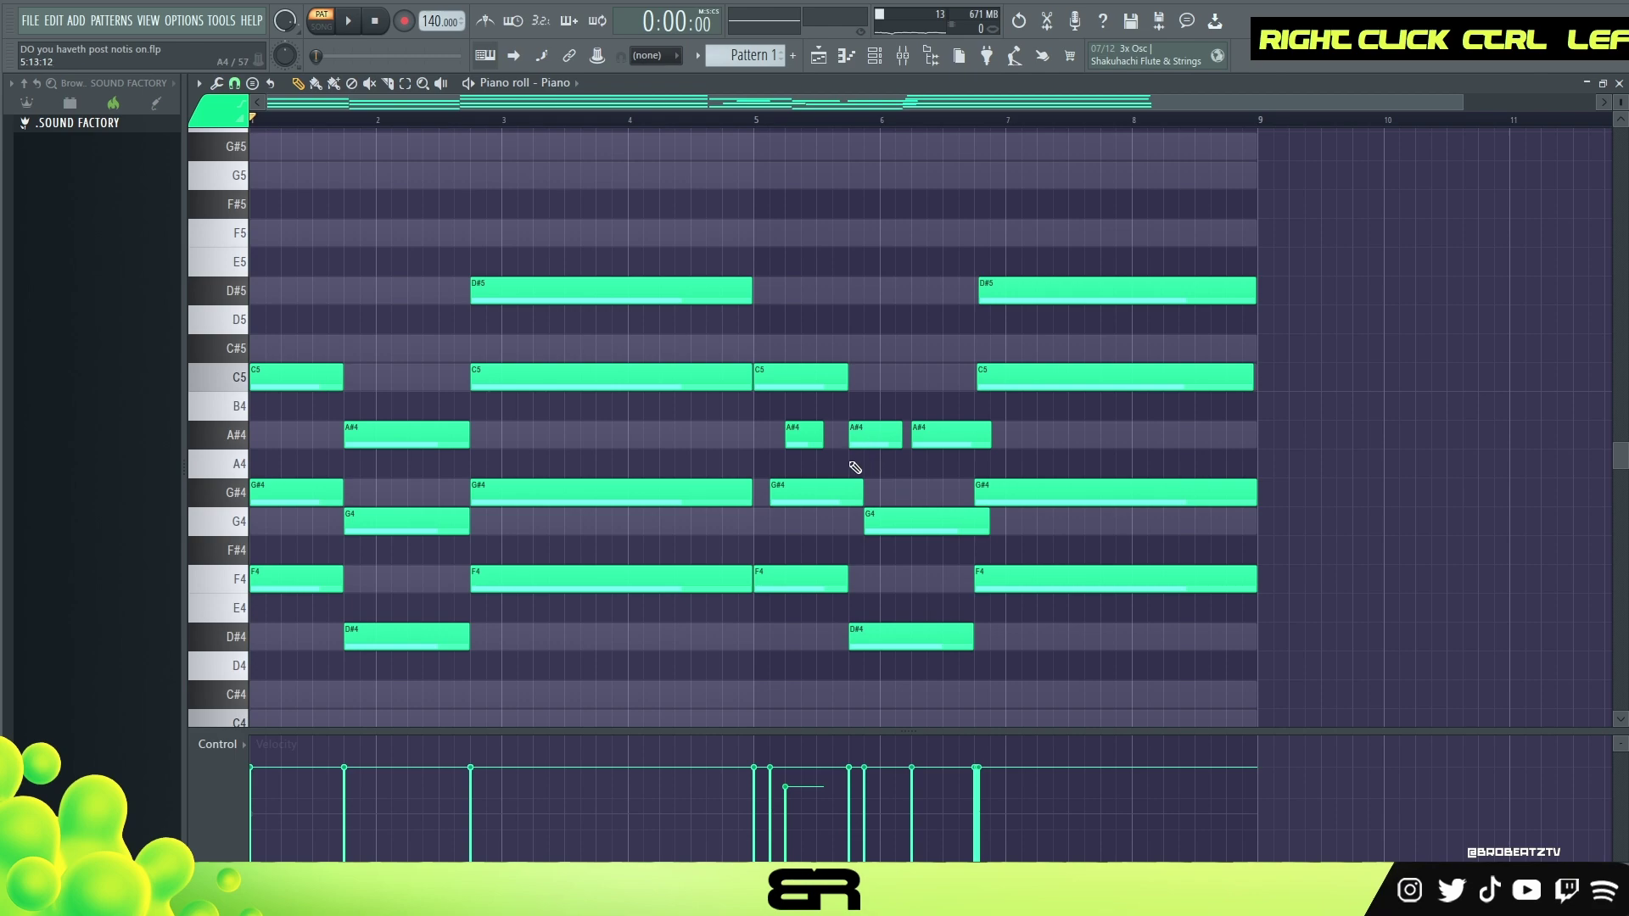
Enlarge the velocity lane, lower the velocities of the delayed G#4, the delayed G4 and the last A#4, and play the pattern.
left_click_drag(760, 395, 827, 502)
left_click(942, 435, "ctrl+shift")
left_click(920, 523, "ctrl+shift")
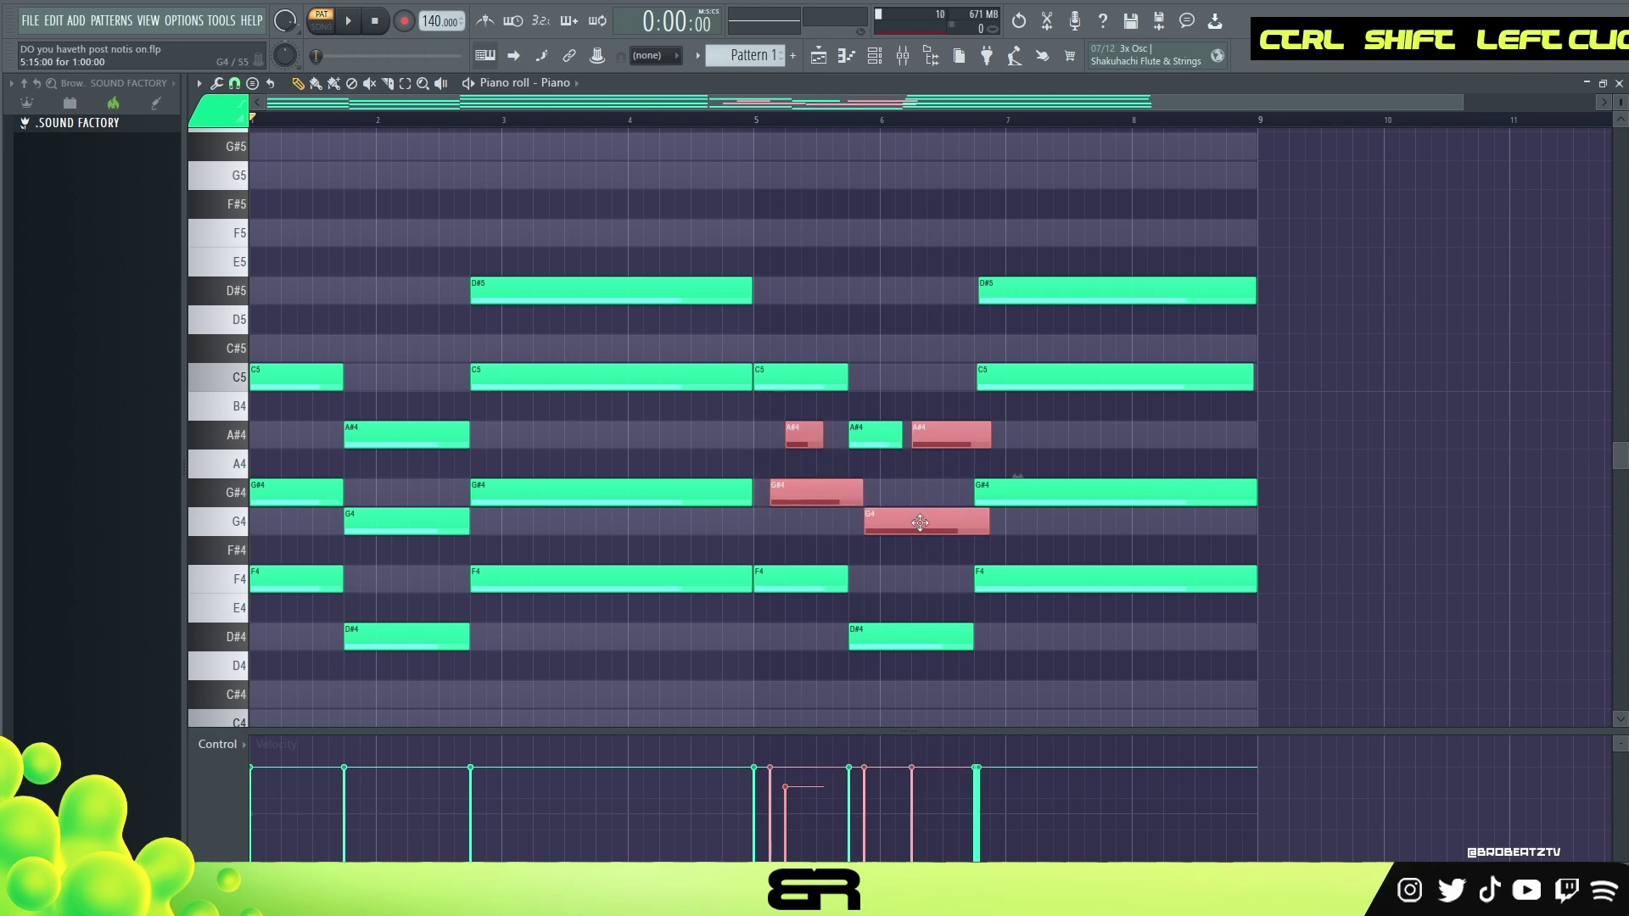
double_click(790, 778)
left_click_drag(806, 734, 807, 604)
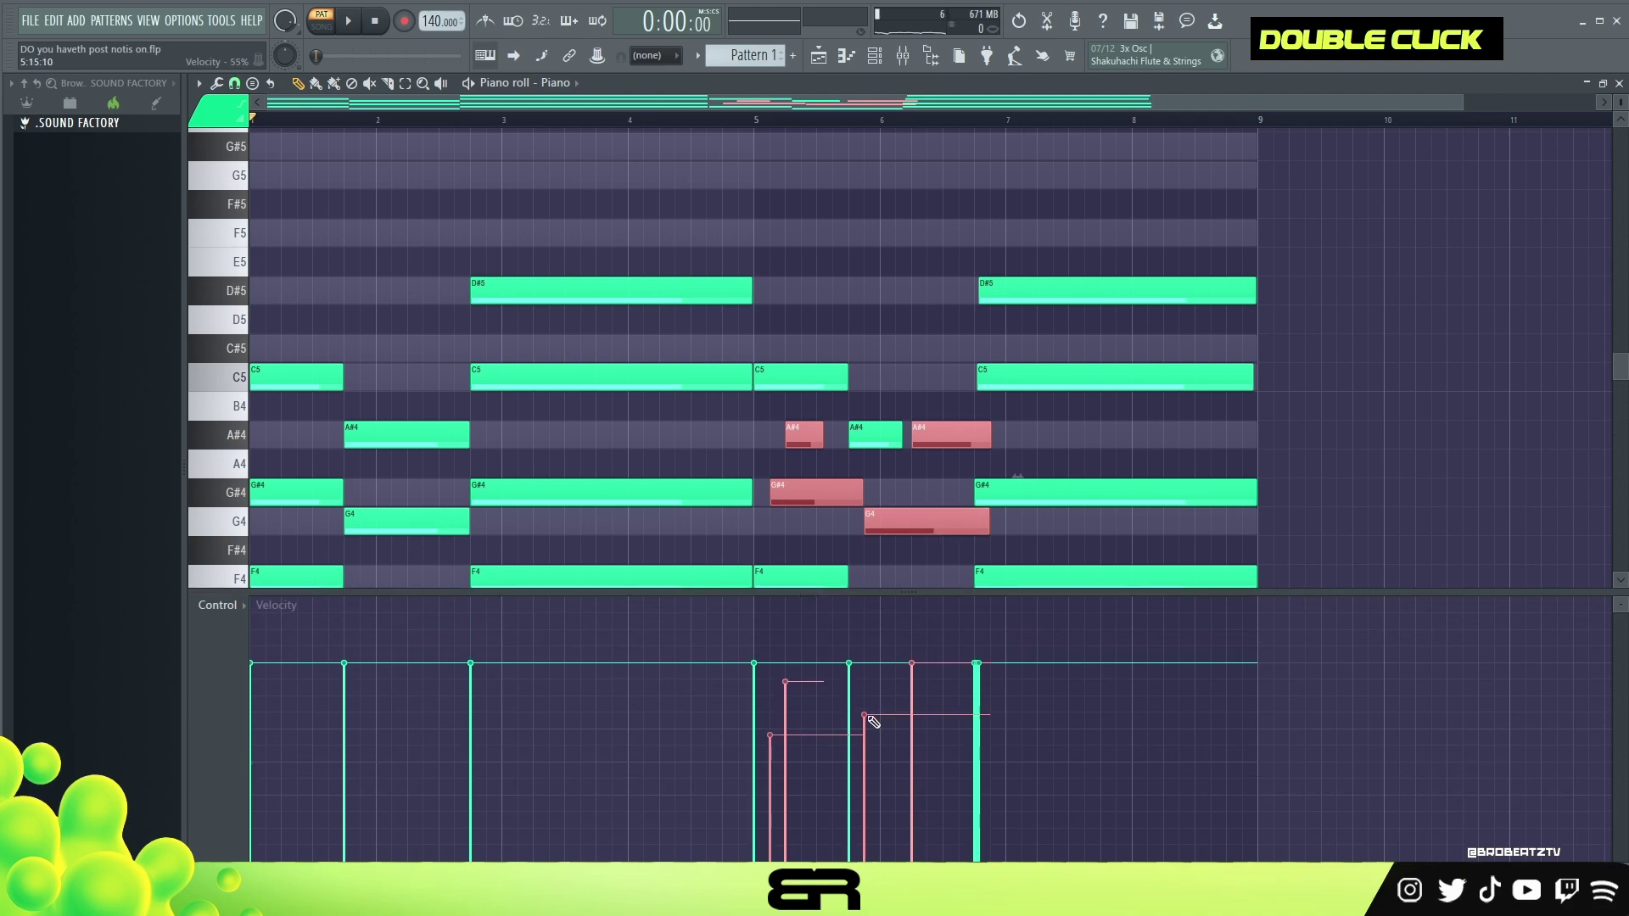
key("space")
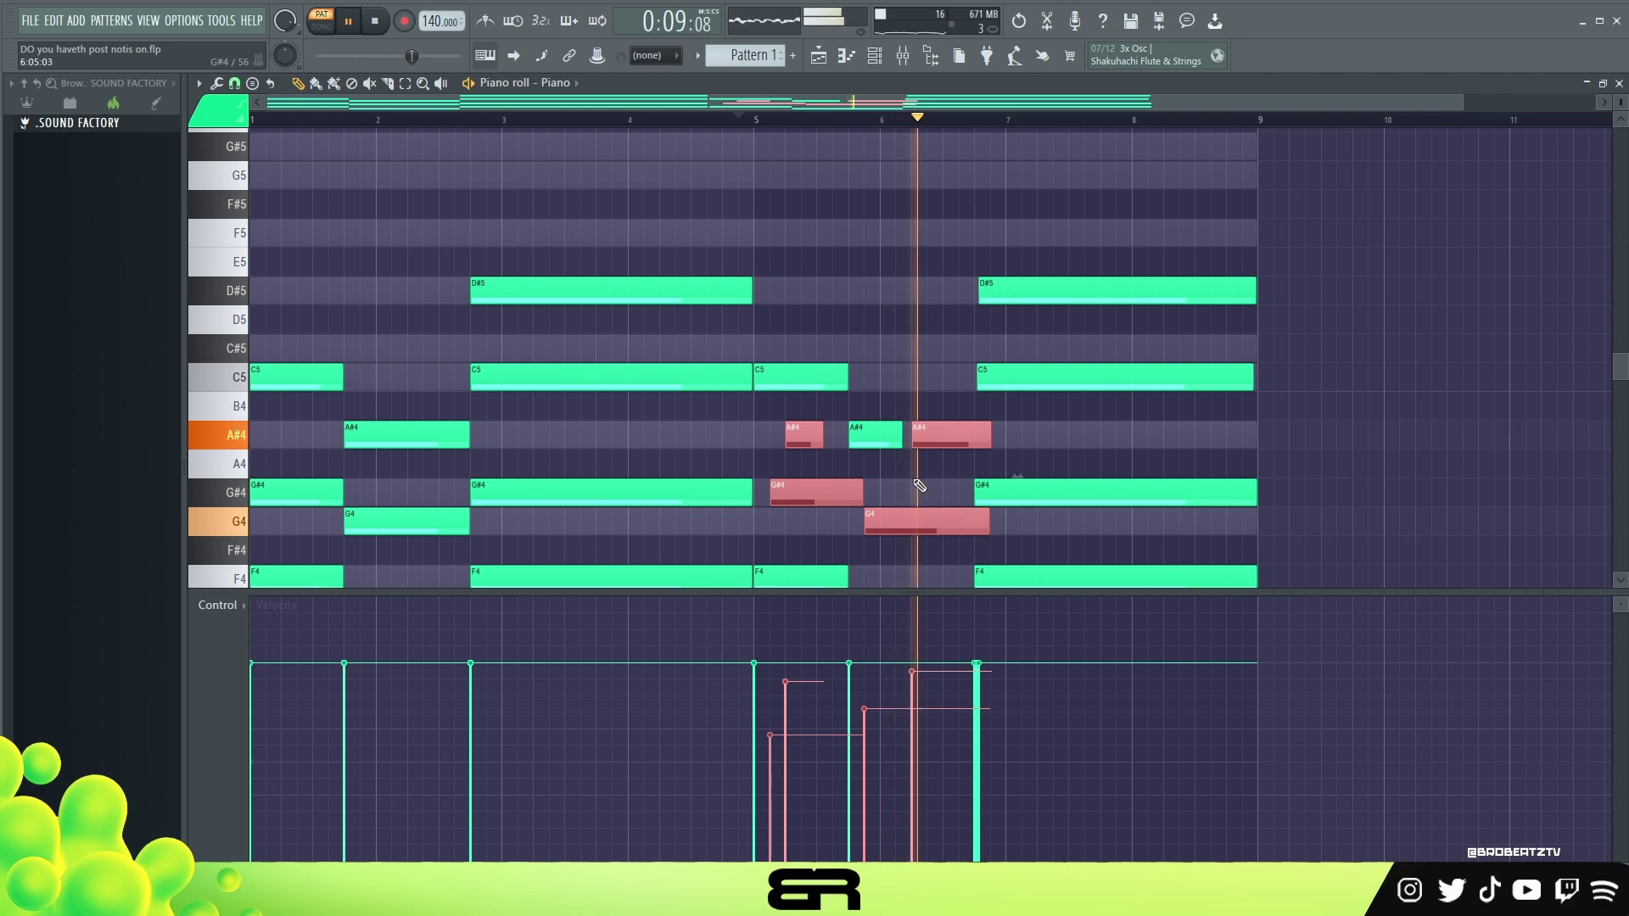
Stop playback and lower the velocity of the last A#4 in bar 6 a little further.
right_click(953, 462)
key("space")
left_click(958, 444, "ctrl")
scroll(958, 444, "down", 2)
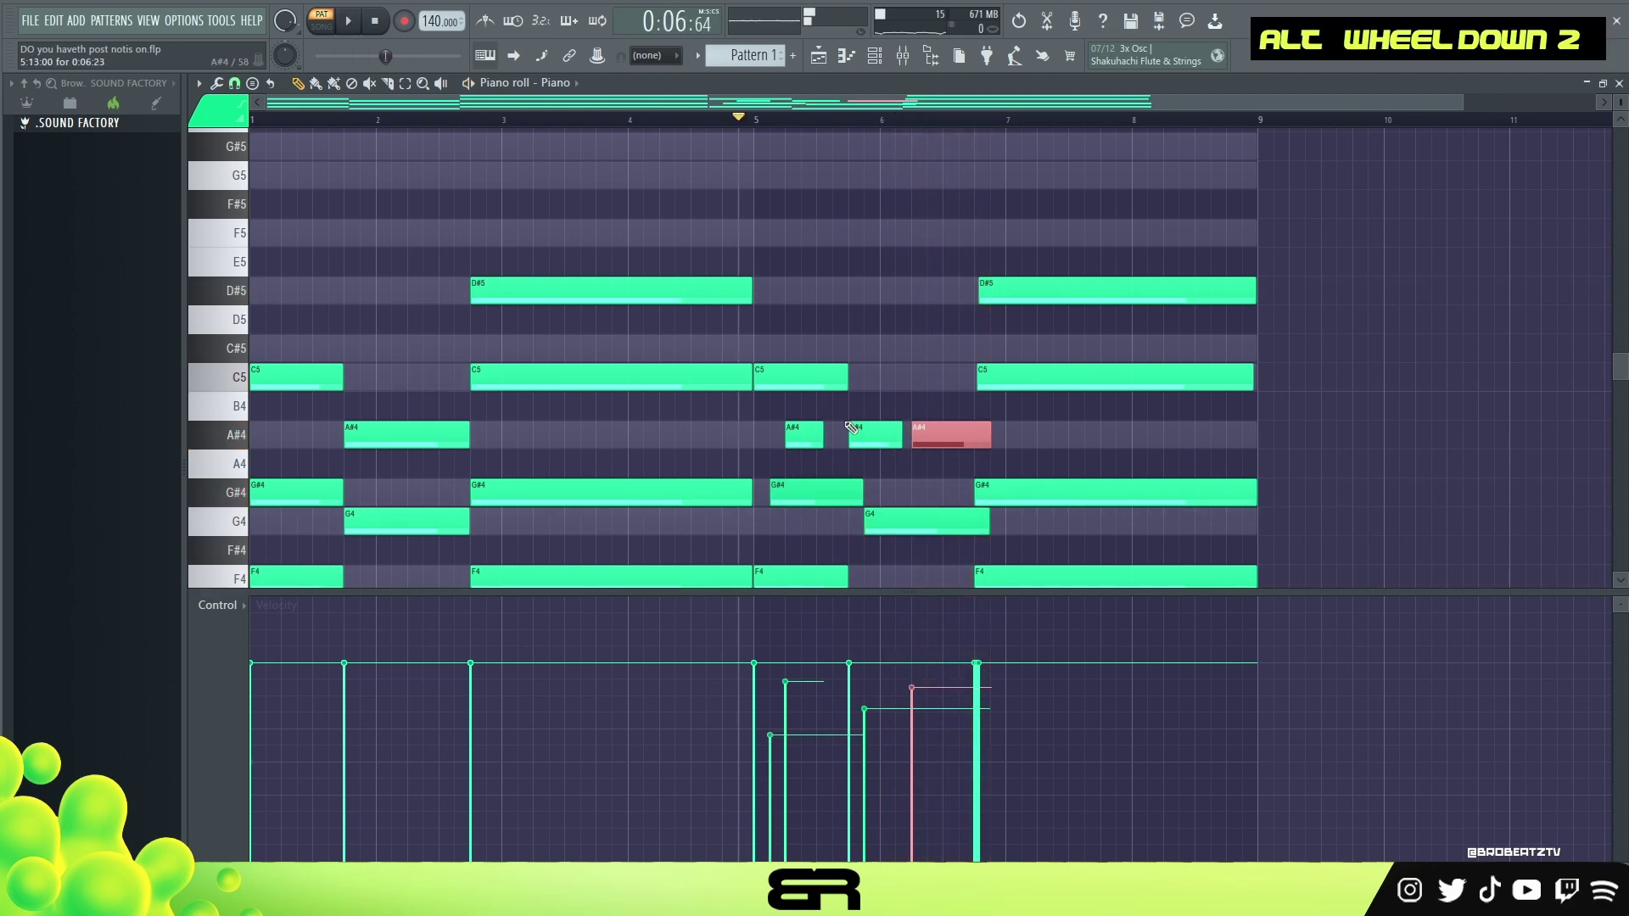
Lengthen the short A#4 in bar 5 so that it reaches towards the next A#4.
left_click(803, 435, "ctrl")
right_click(928, 345)
right_click(863, 327, "ctrl")
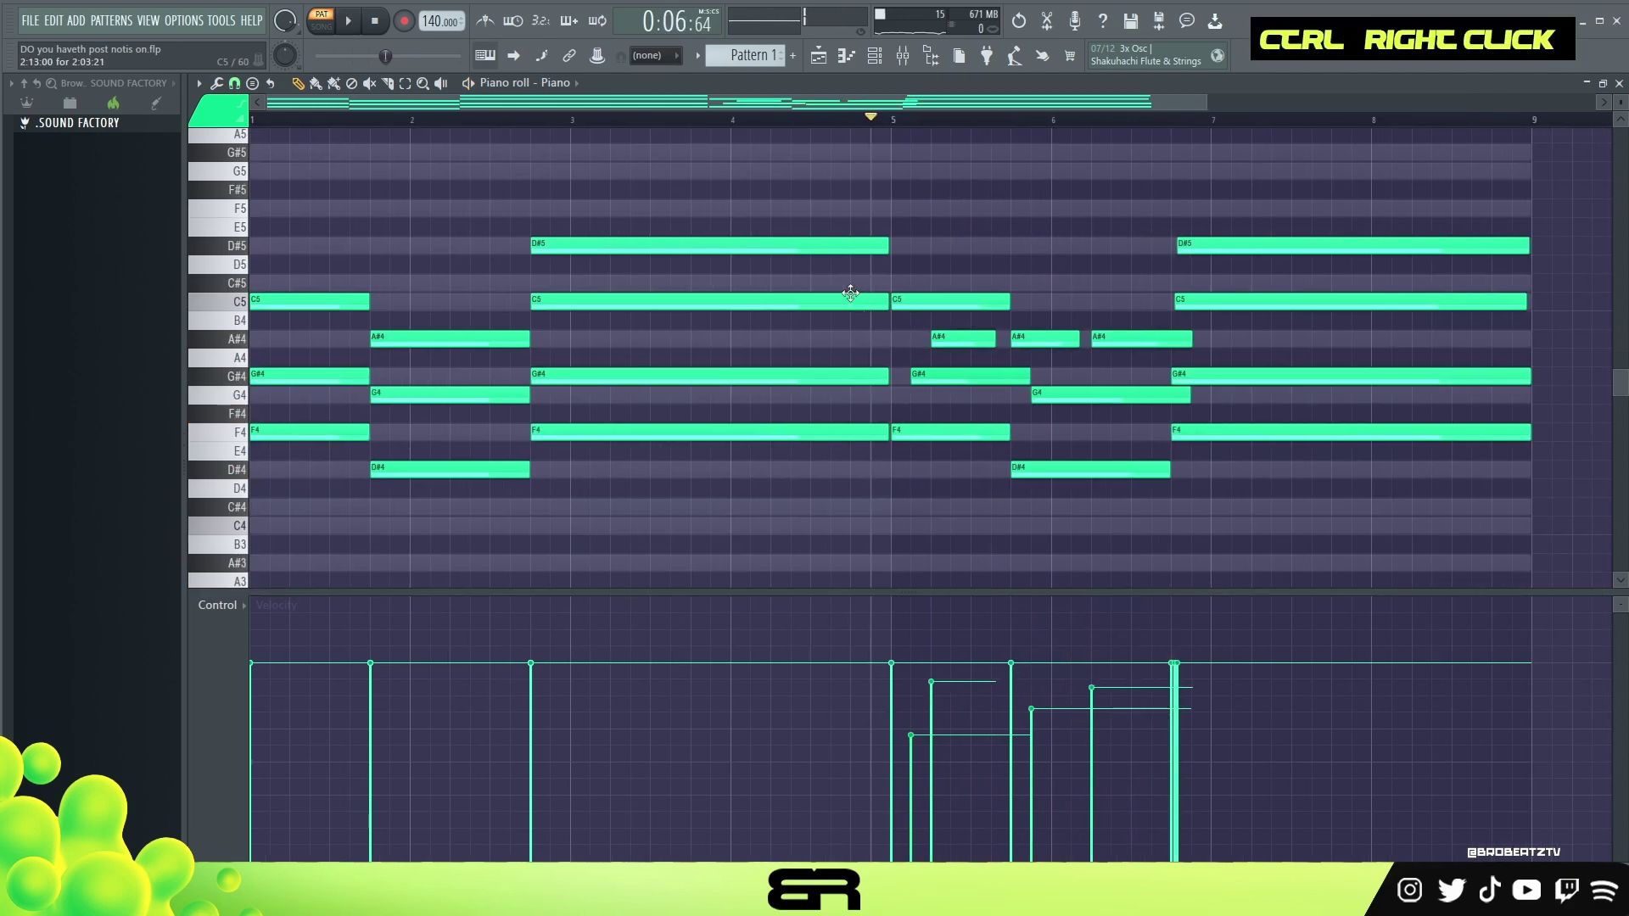
scroll(838, 292, "up", 3)
scroll(825, 301, "down", 3)
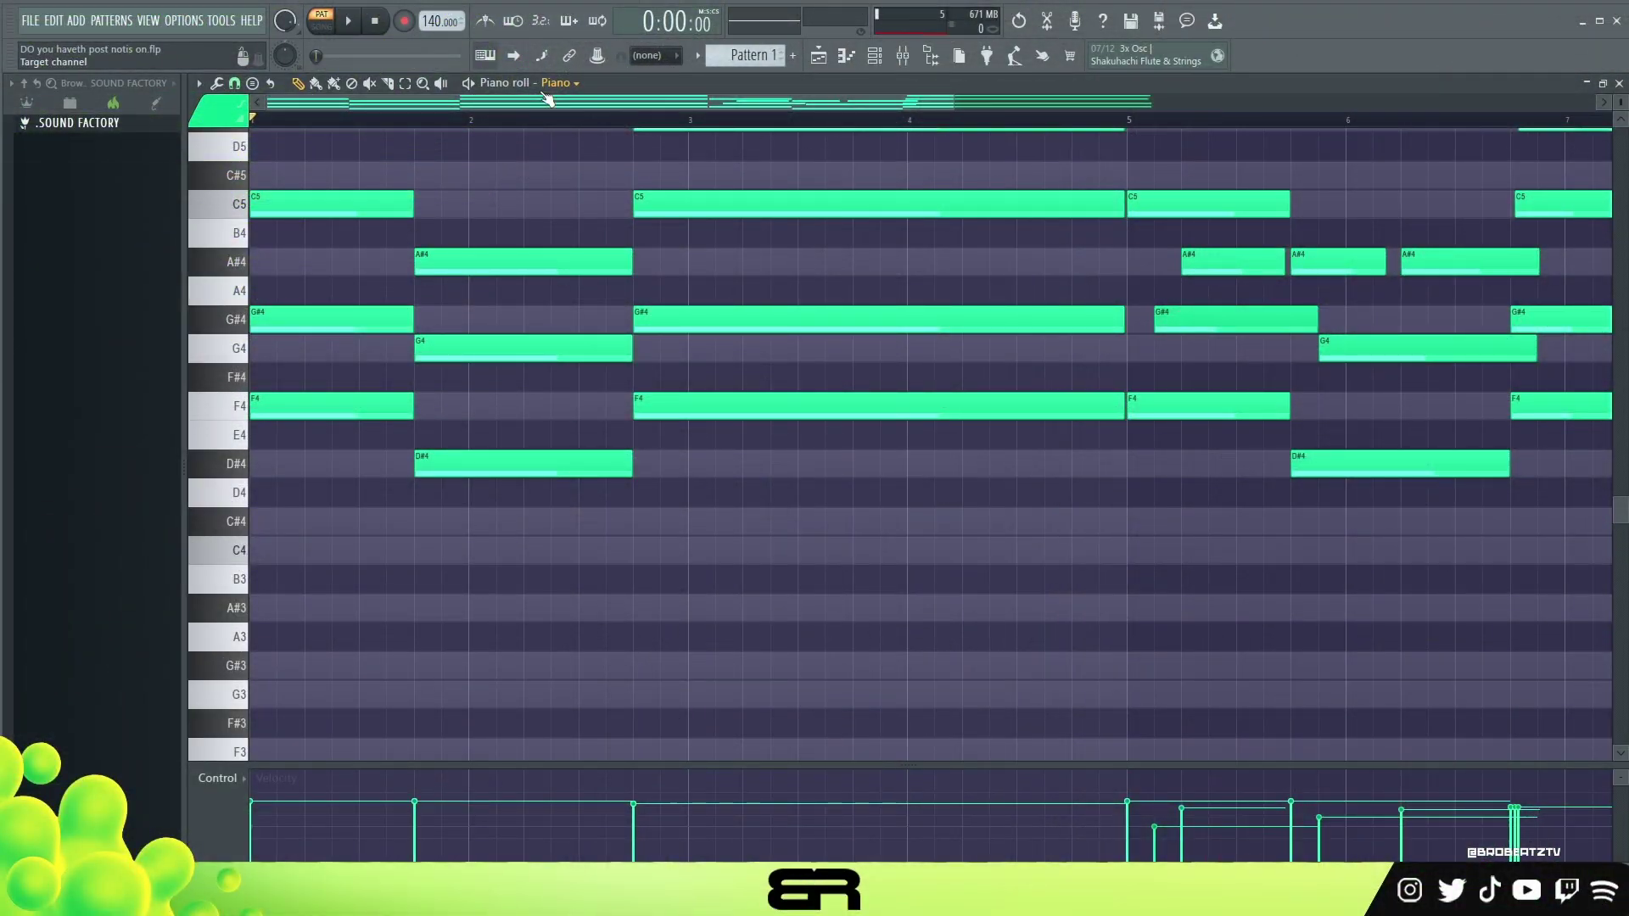
Duplicate the lowest notes of the first three chords (F4, D#4, F4) one octave down and play the start of the pattern.
left_click(543, 465, "ctrl+shift")
left_click(653, 406, "ctrl+shift")
left_click(324, 407, "ctrl+shift")
key("ctrl+Down")
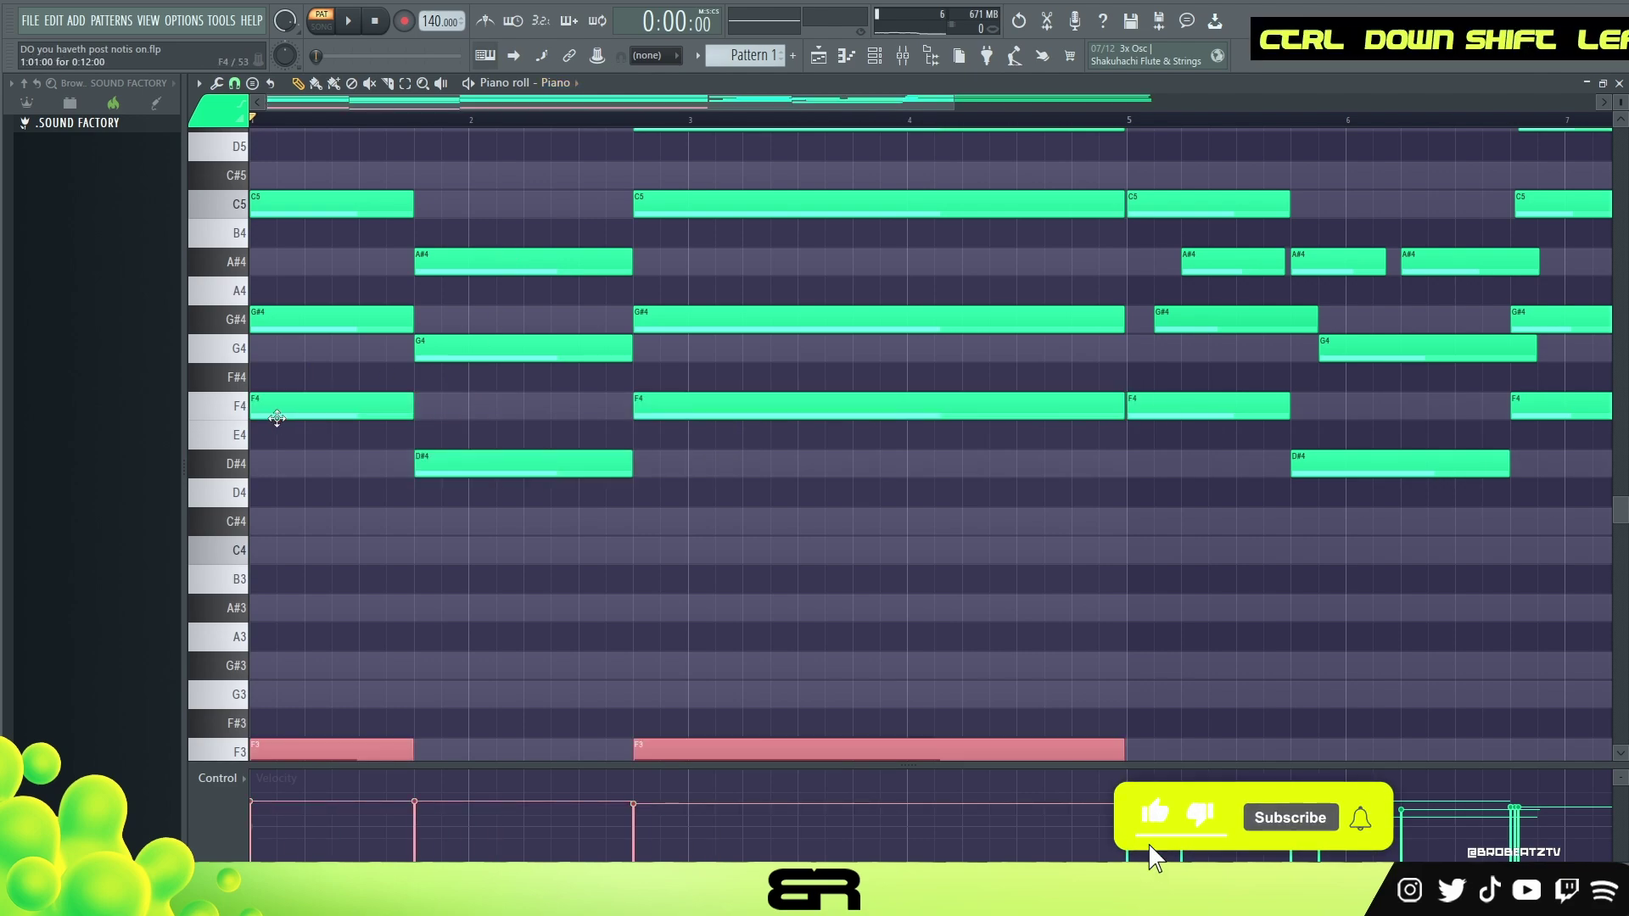
key("space")
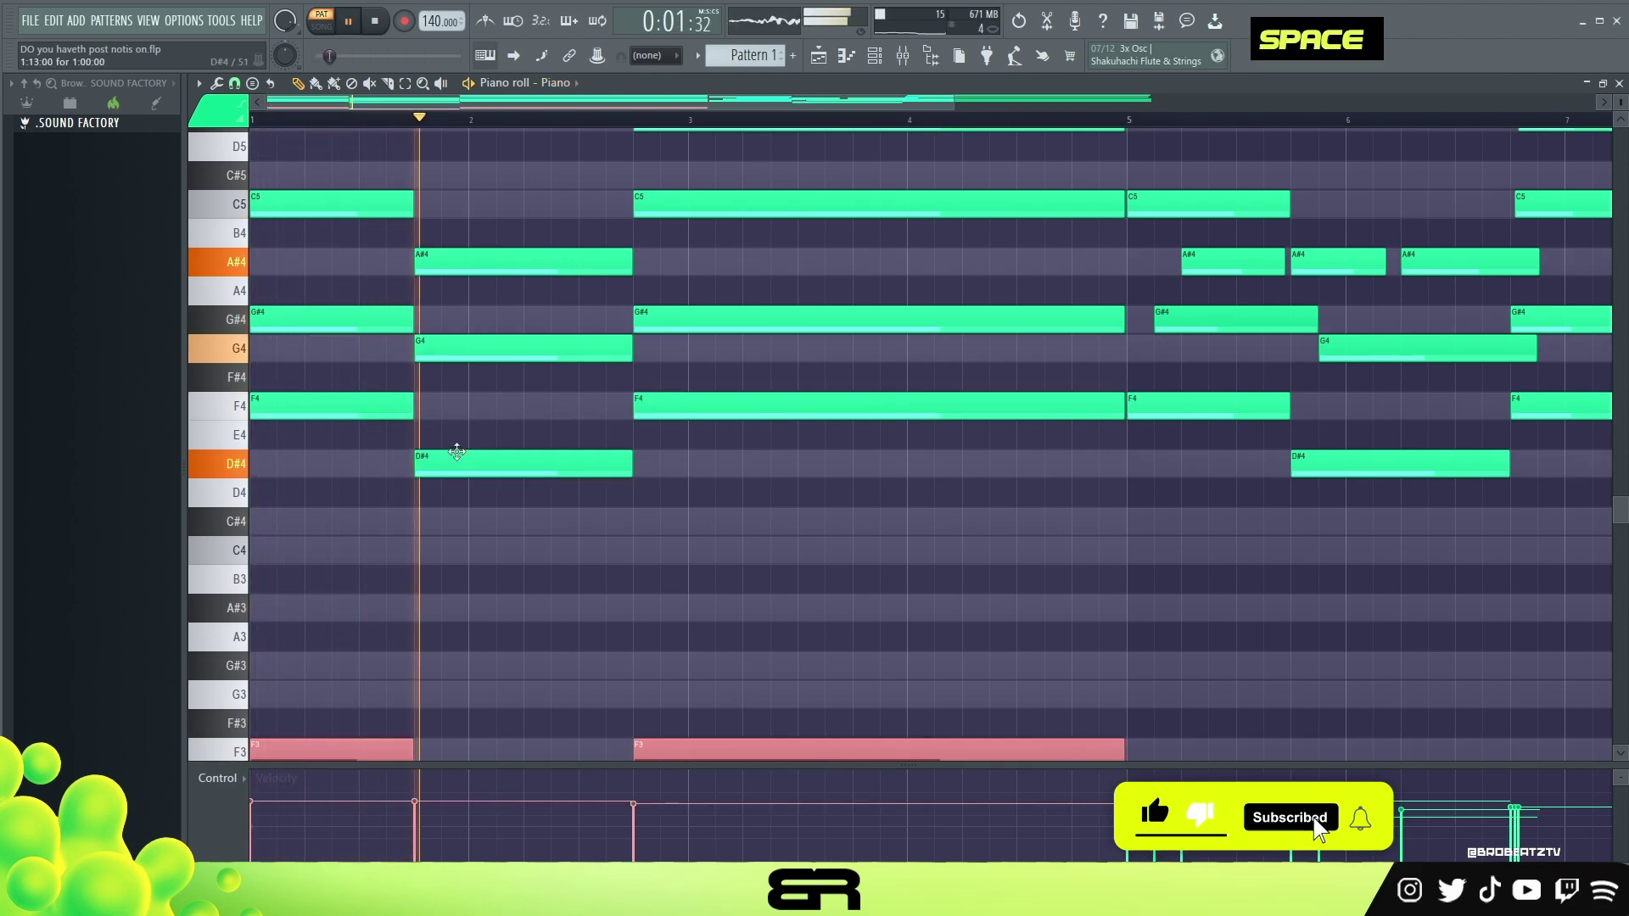
key("space")
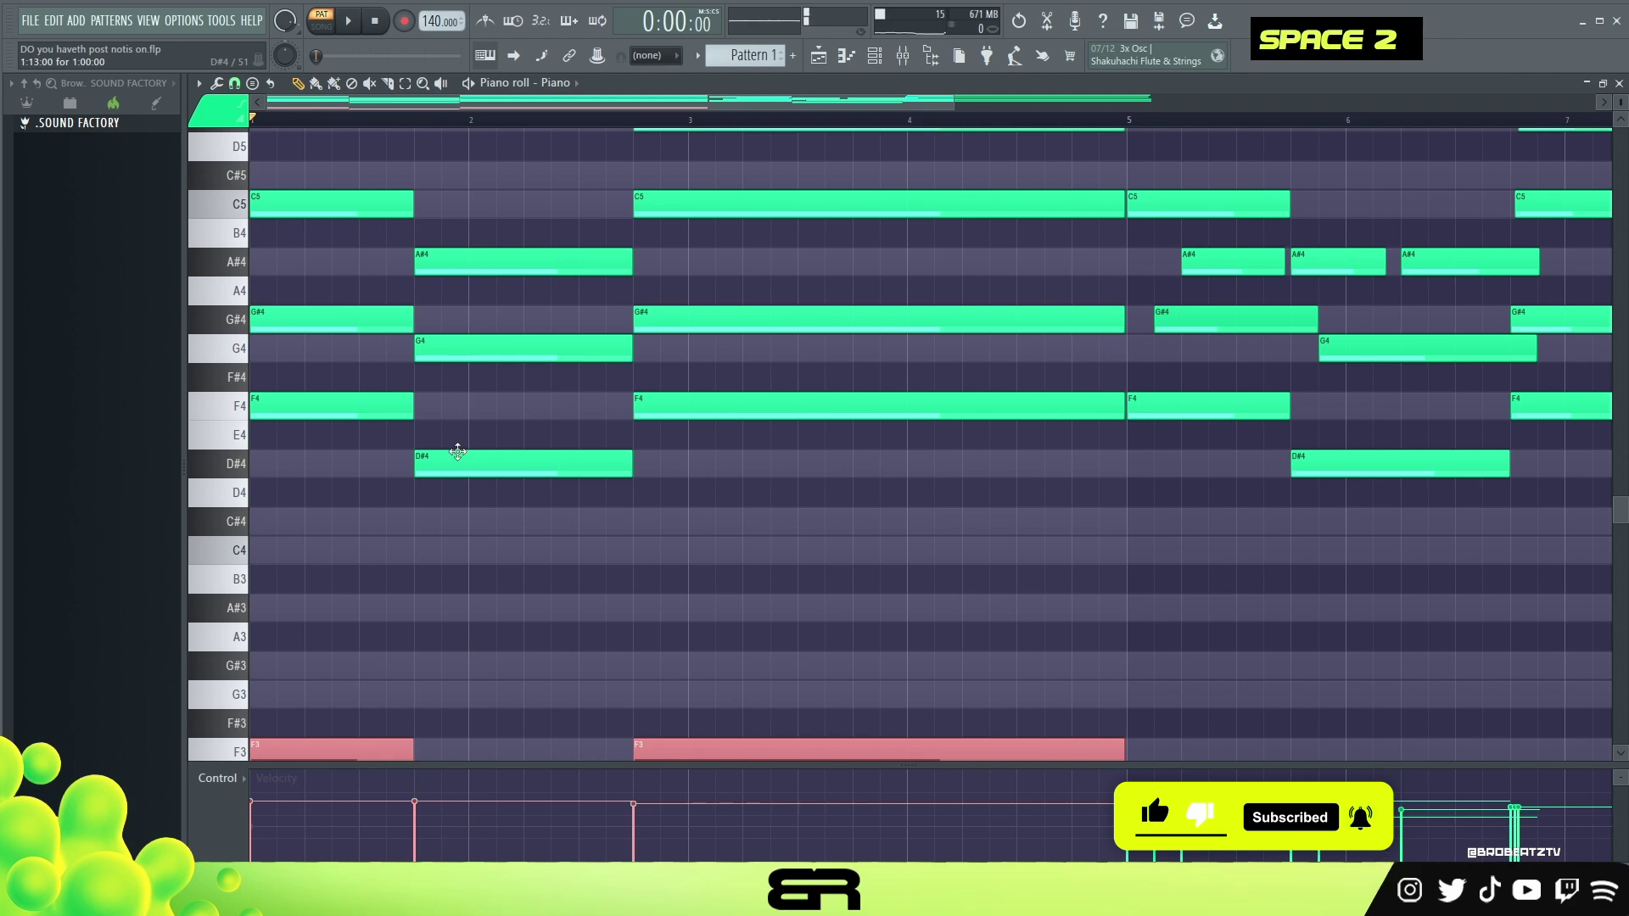
Delete the octave-down copies of the root notes and set the colour of new notes to yellow, testing it with a C#4.
key("Delete")
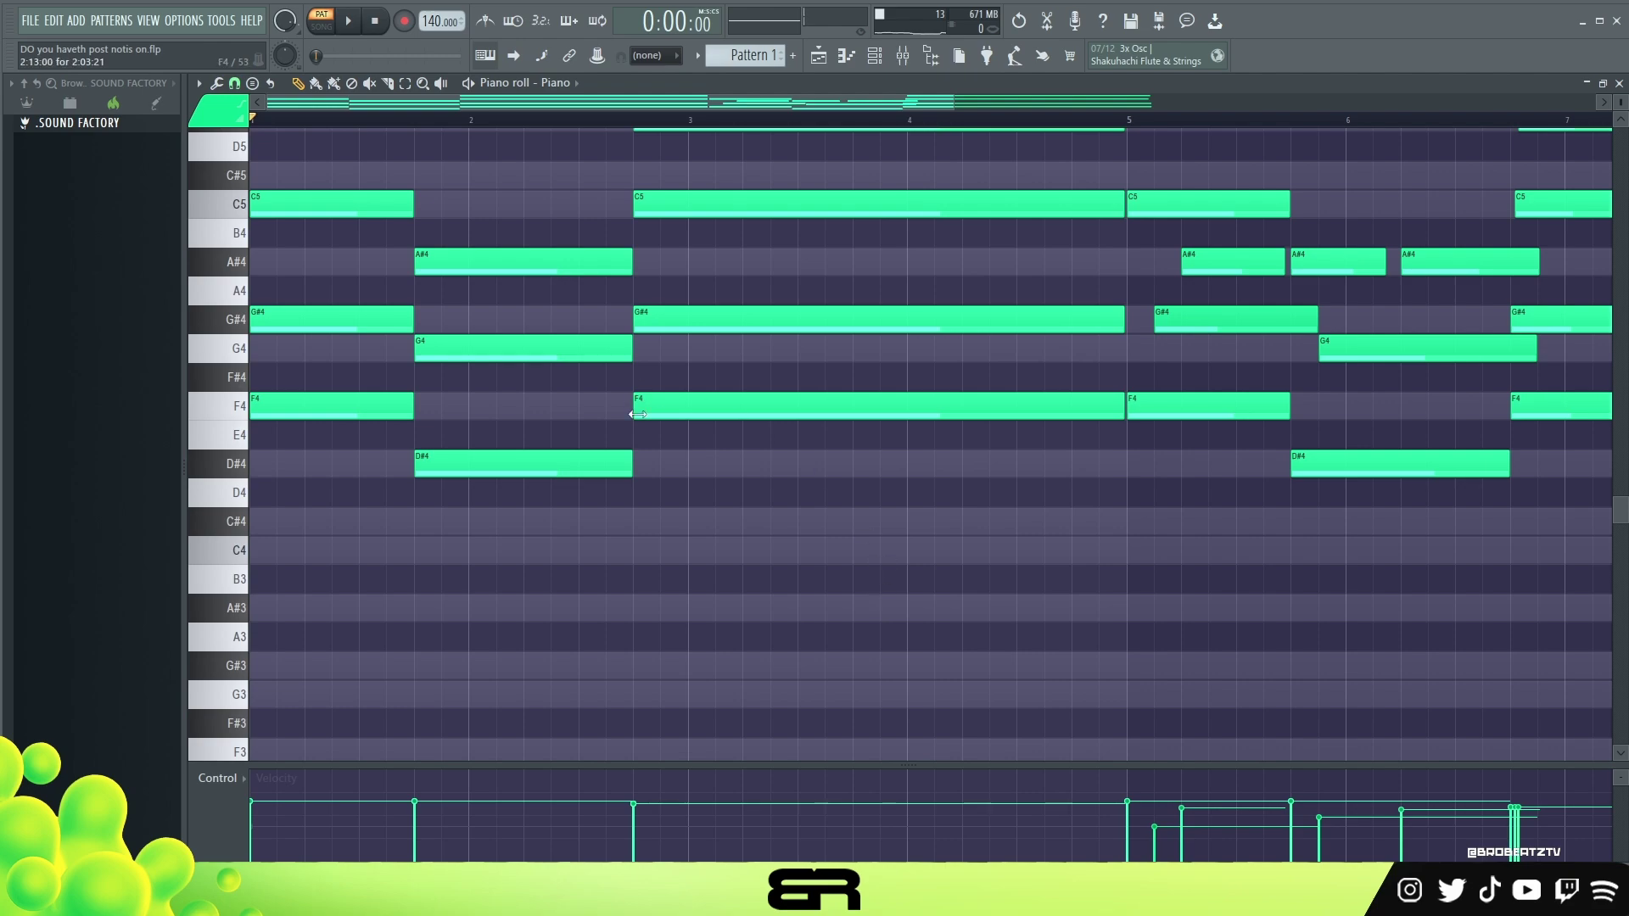
left_click(218, 108)
left_click(211, 270)
double_click(429, 552)
right_click(428, 552)
left_click(218, 108)
left_click(208, 224)
double_click(307, 521)
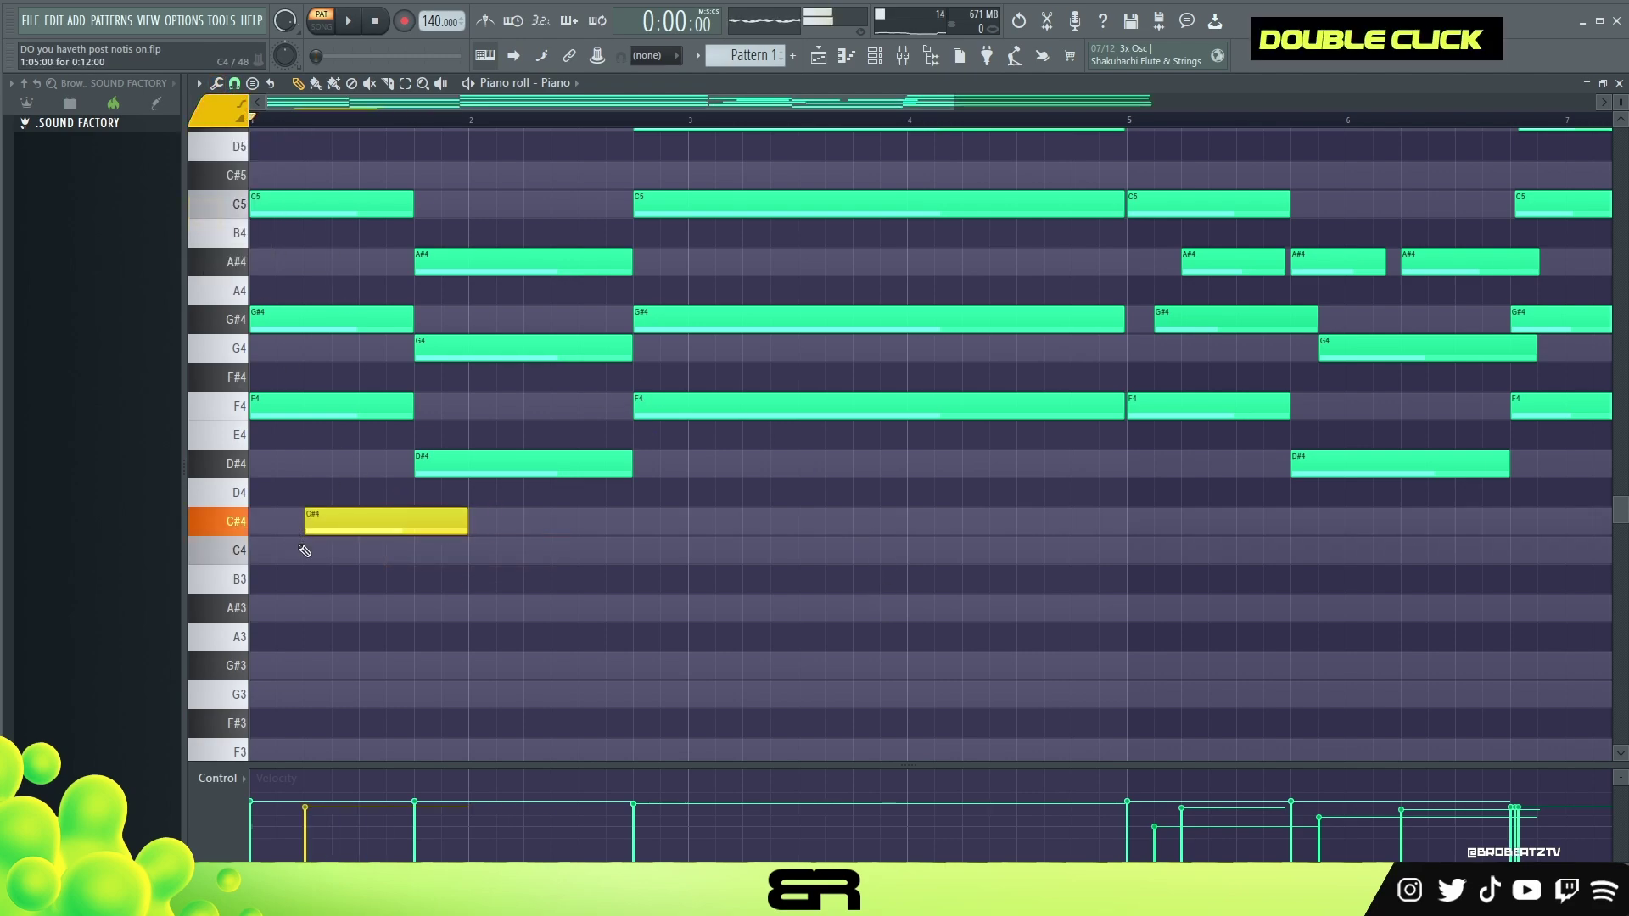
right_click(365, 519)
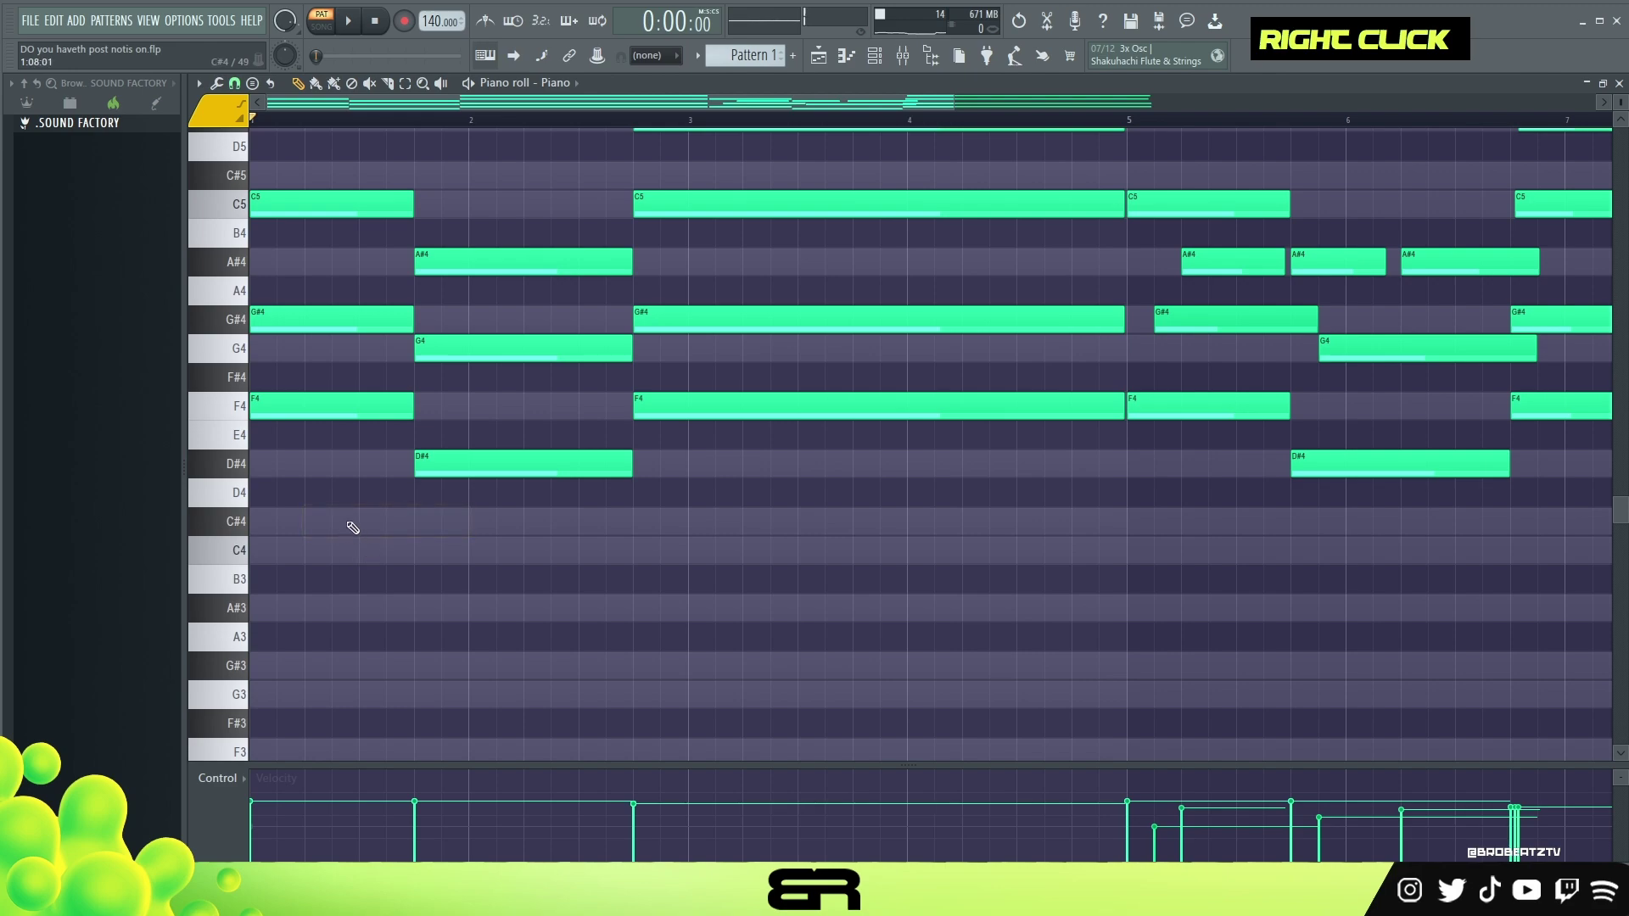
Add a yellow C#3 bass note as long as the first chord at the start of bar 1 and play it.
left_click(301, 394, "ctrl")
left_click_drag(282, 416, 259, 524)
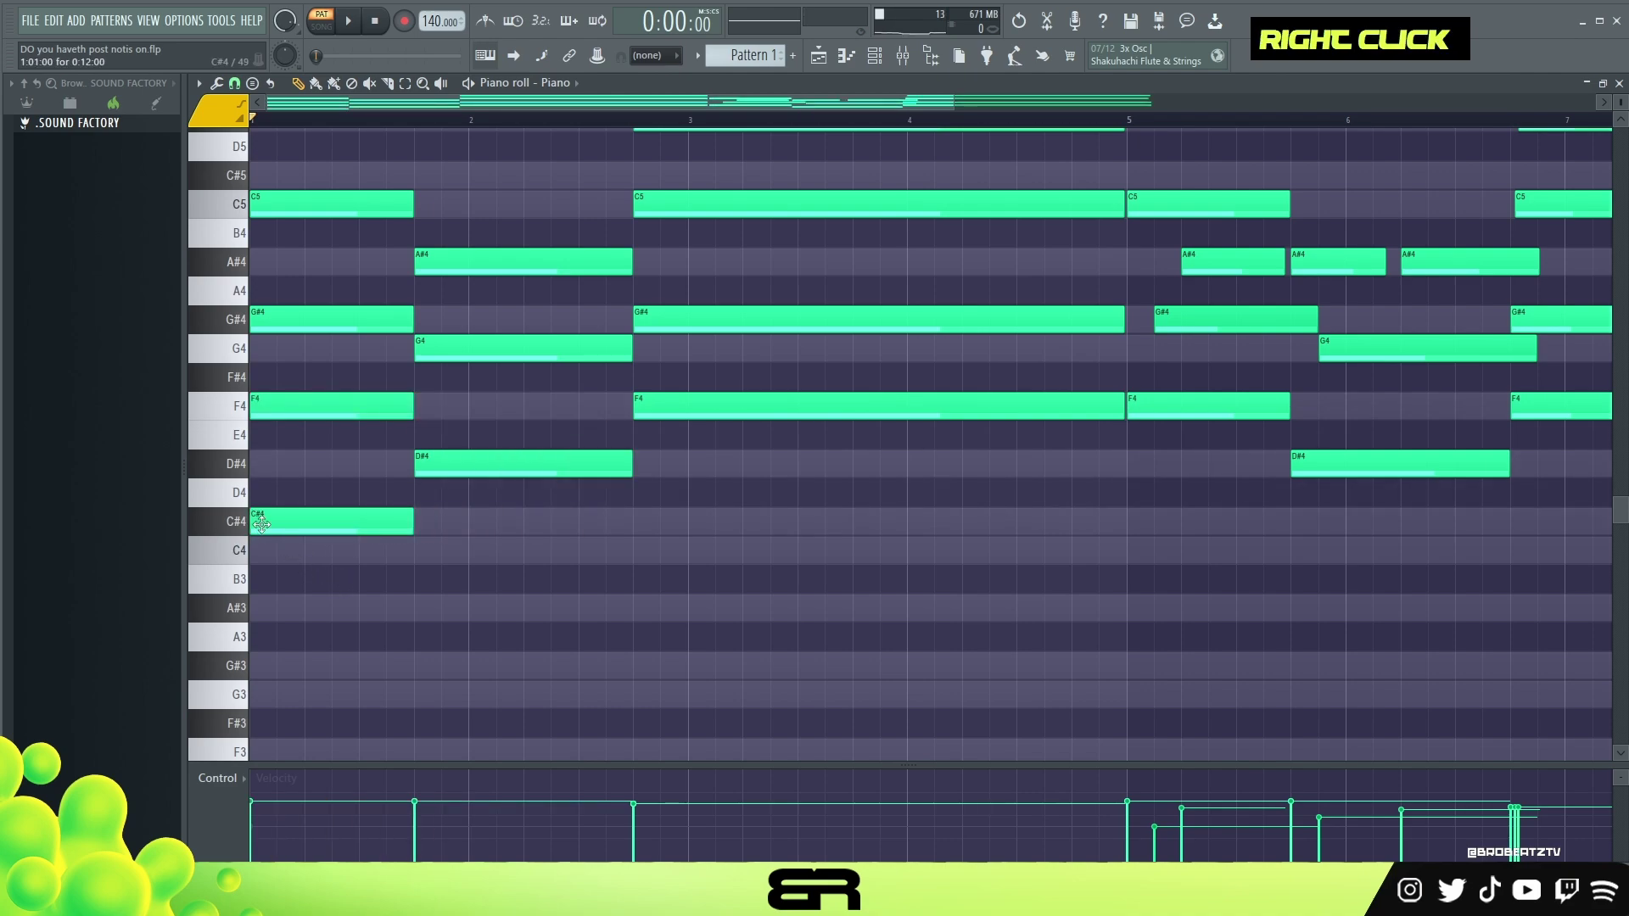
right_click(274, 524)
left_click(260, 521)
left_click(339, 519, "ctrl")
key("ctrl+Down")
scroll(371, 519, "down", 2)
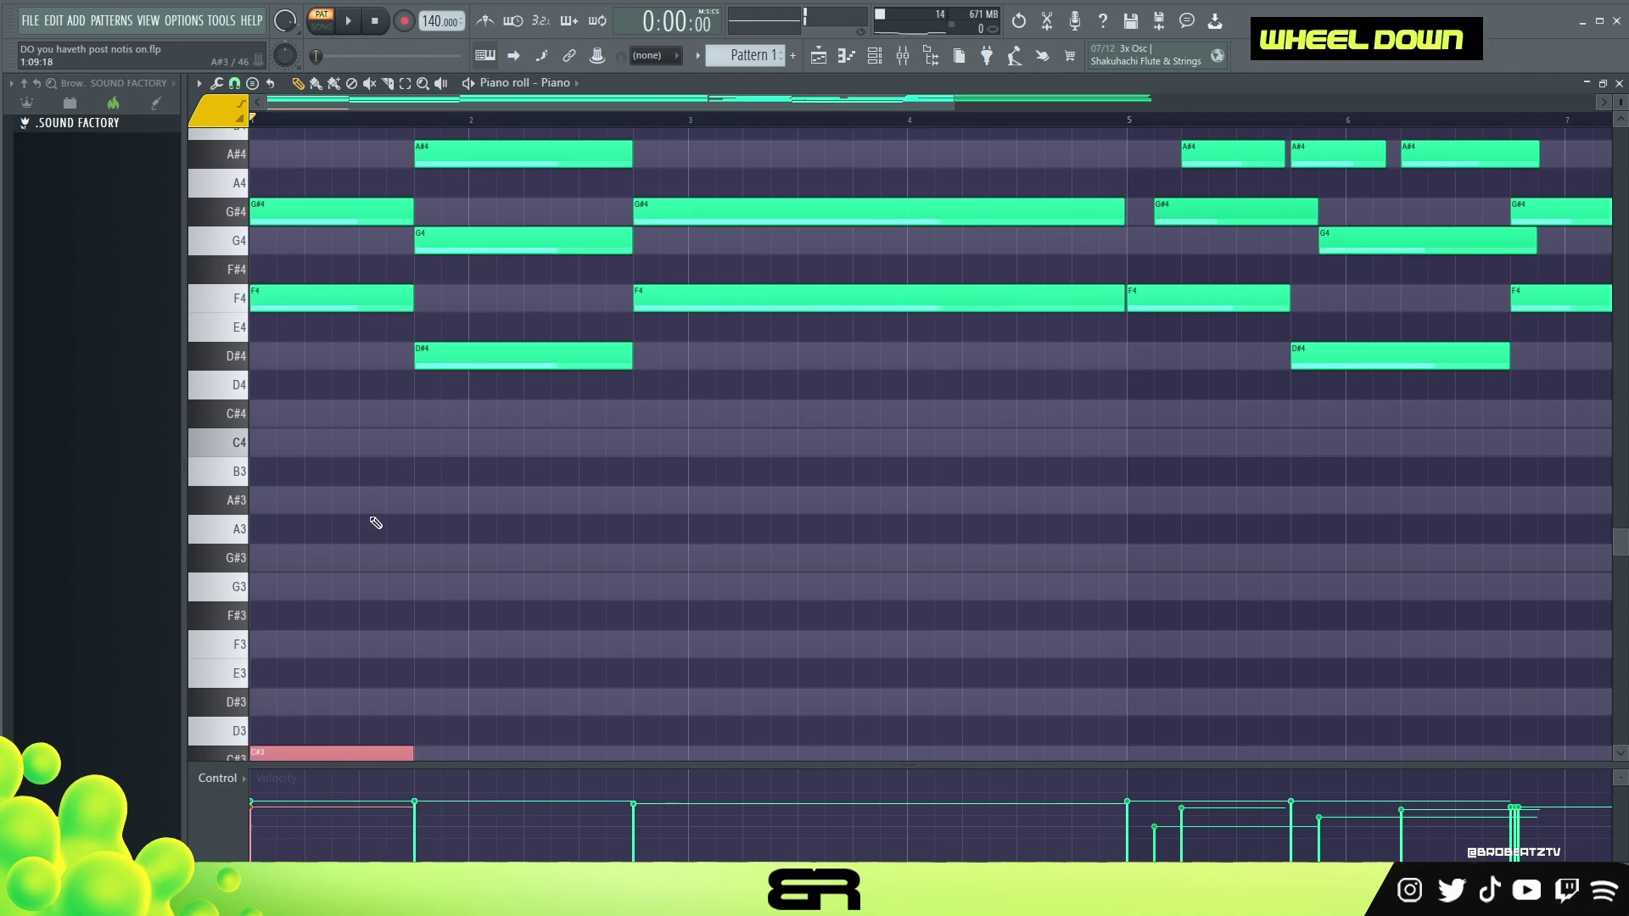
key("space")
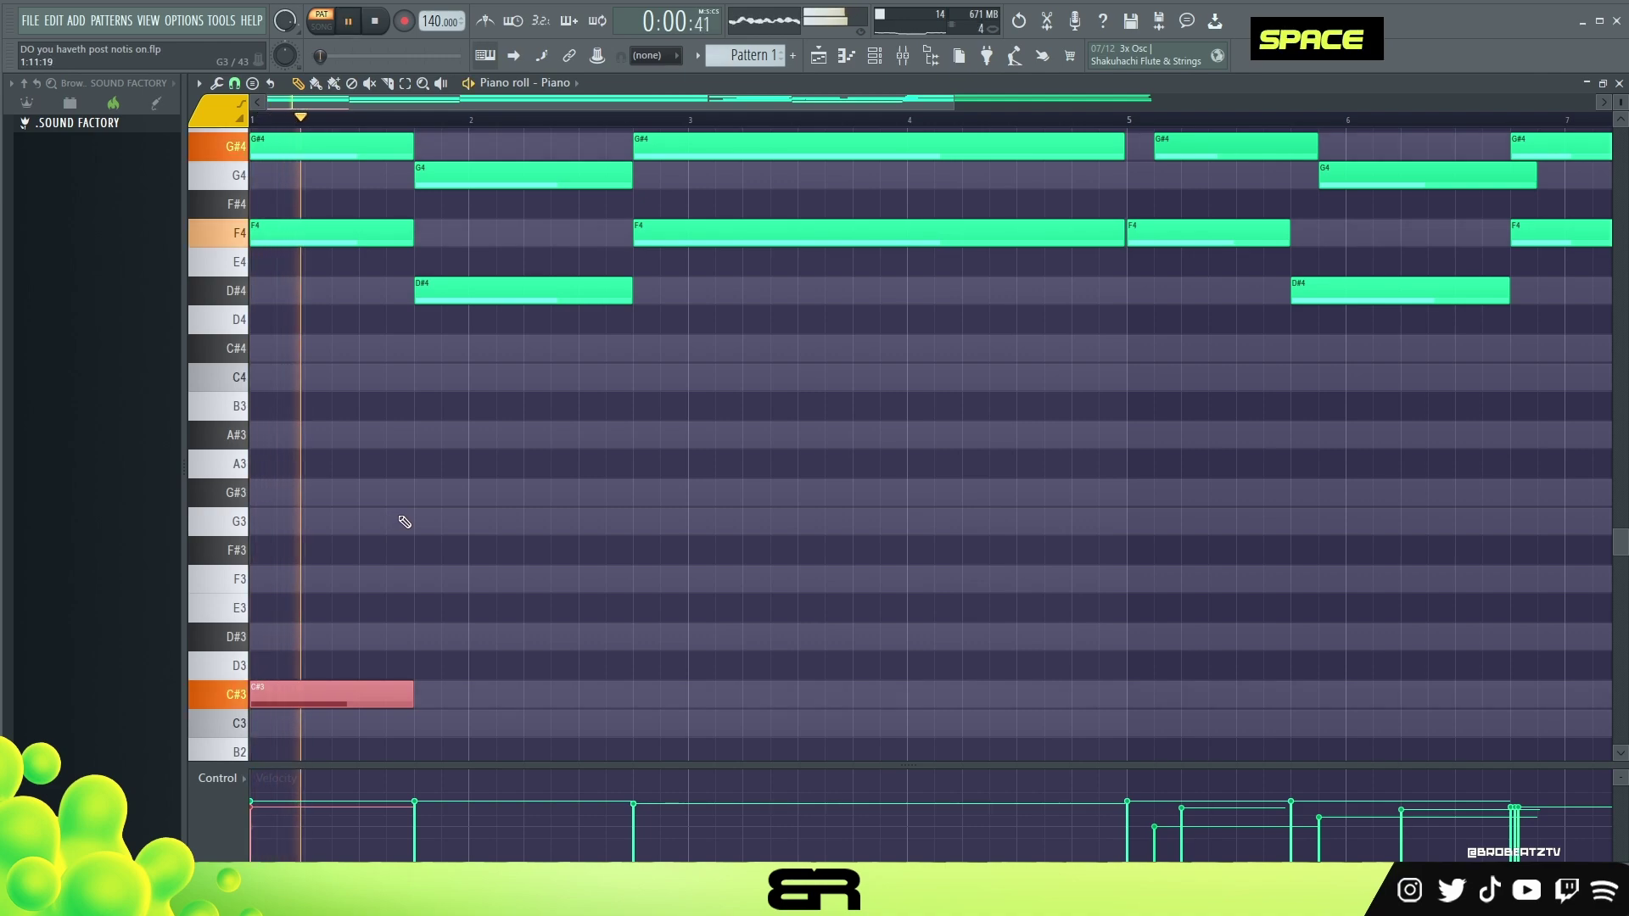
key("space")
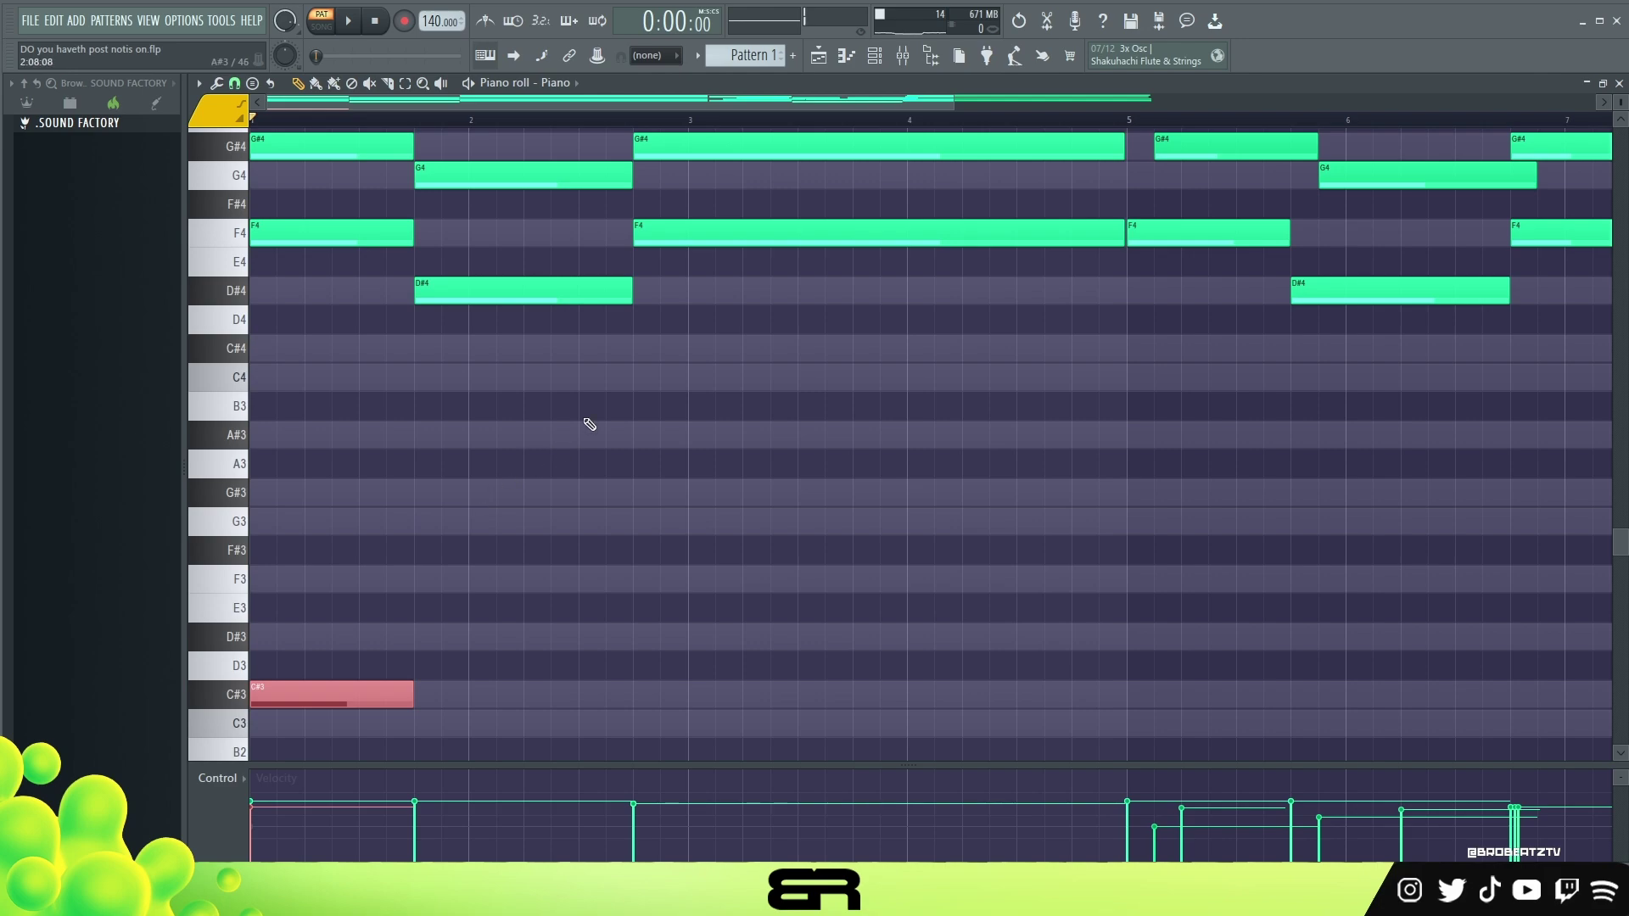
Copy the C#3 bass note up to F3 and place the copy at the start of the second chord.
left_click(683, 231, "ctrl")
left_click(453, 281, "ctrl+shift")
right_click(574, 453)
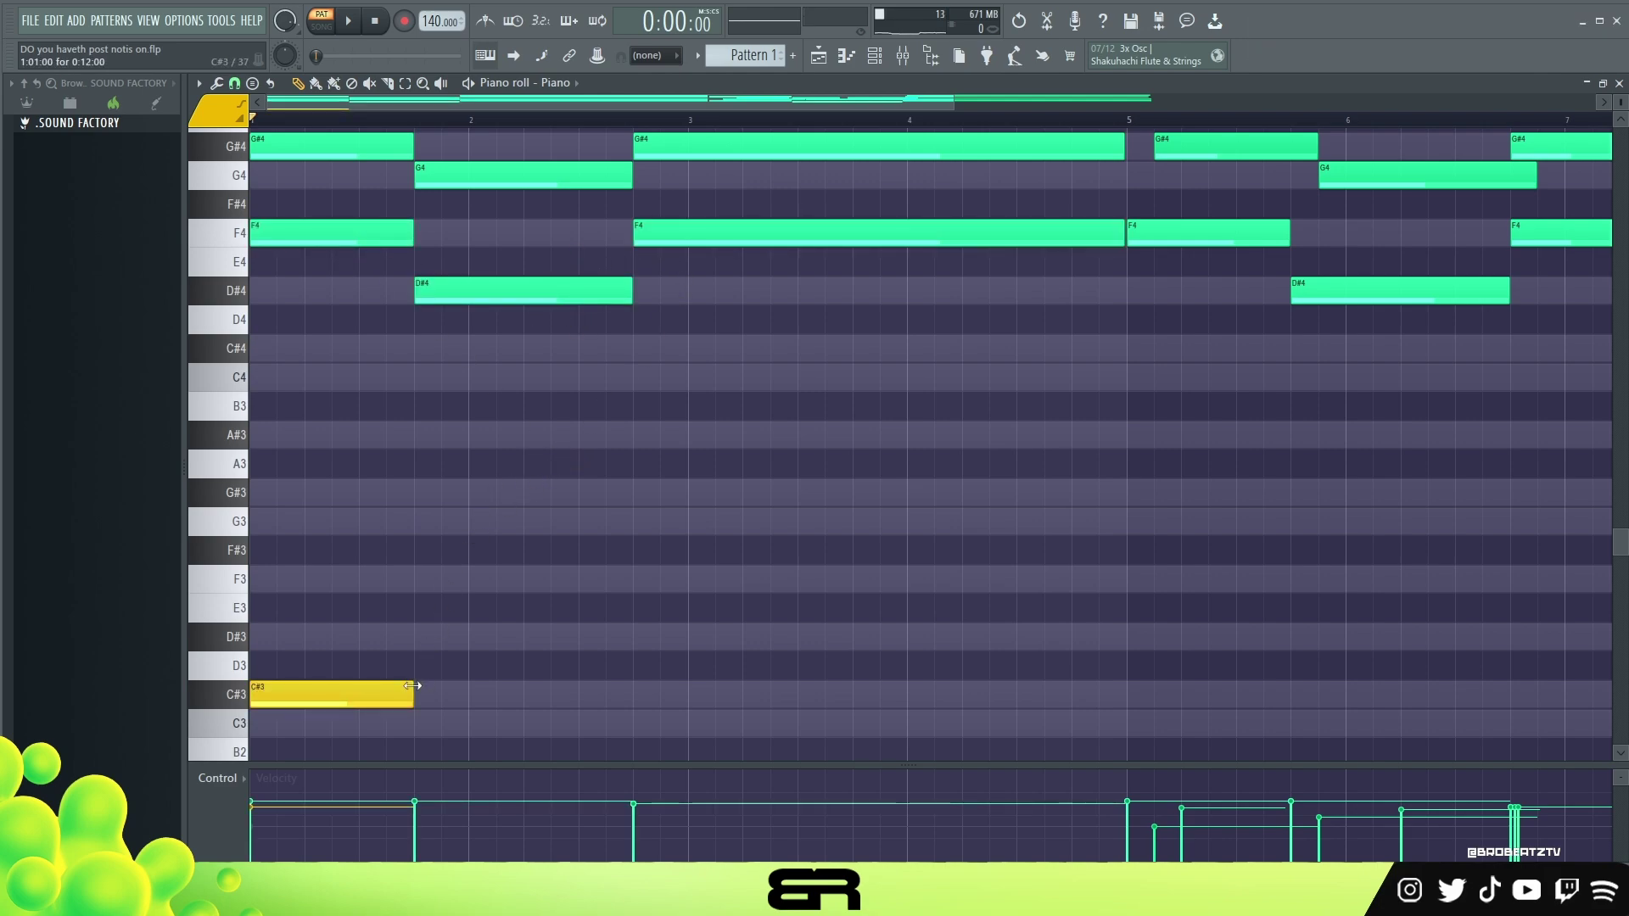
left_click(336, 689, "ctrl")
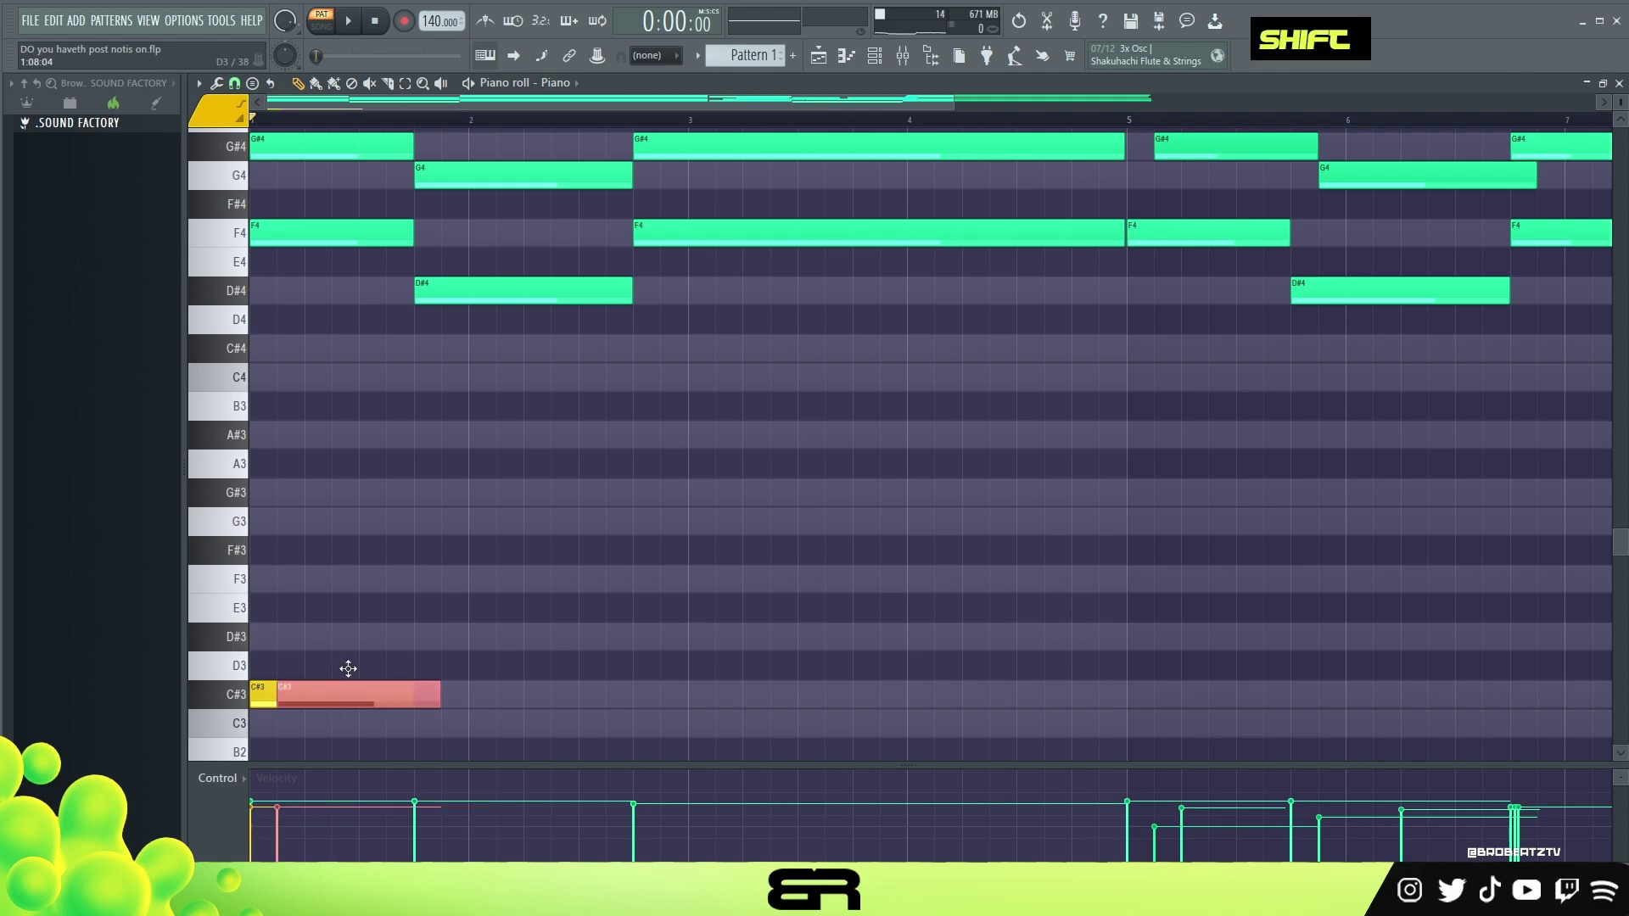
left_click_drag(285, 694, 243, 560)
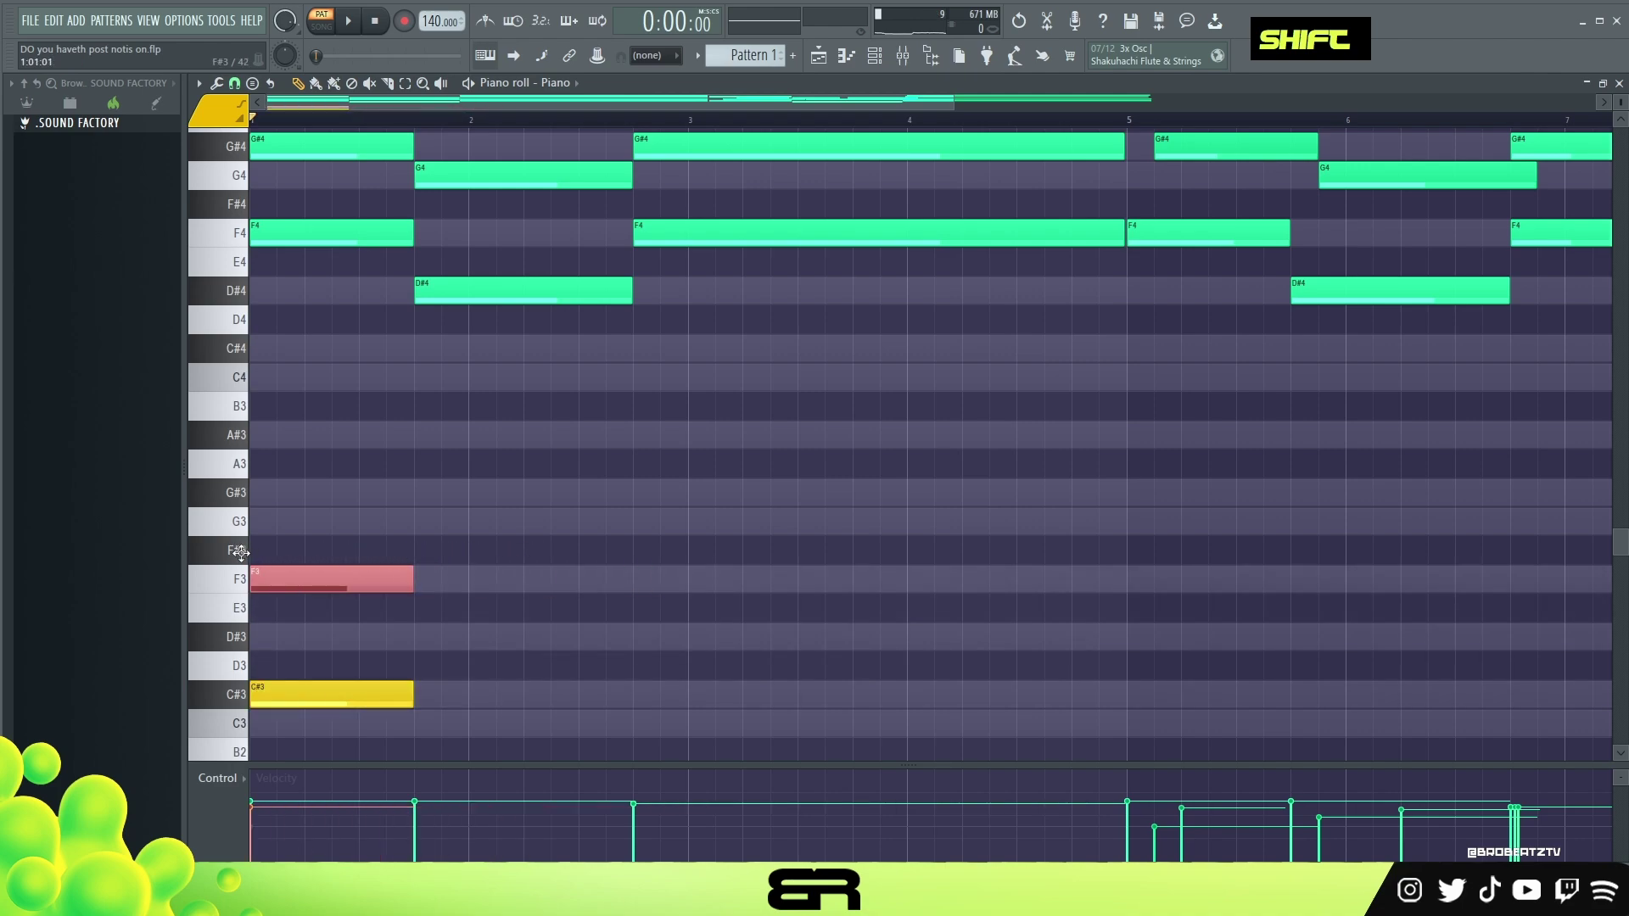
left_click_drag(344, 539, 474, 579)
right_click(461, 522)
left_click(328, 238, "ctrl")
left_click_drag(293, 235, 258, 357)
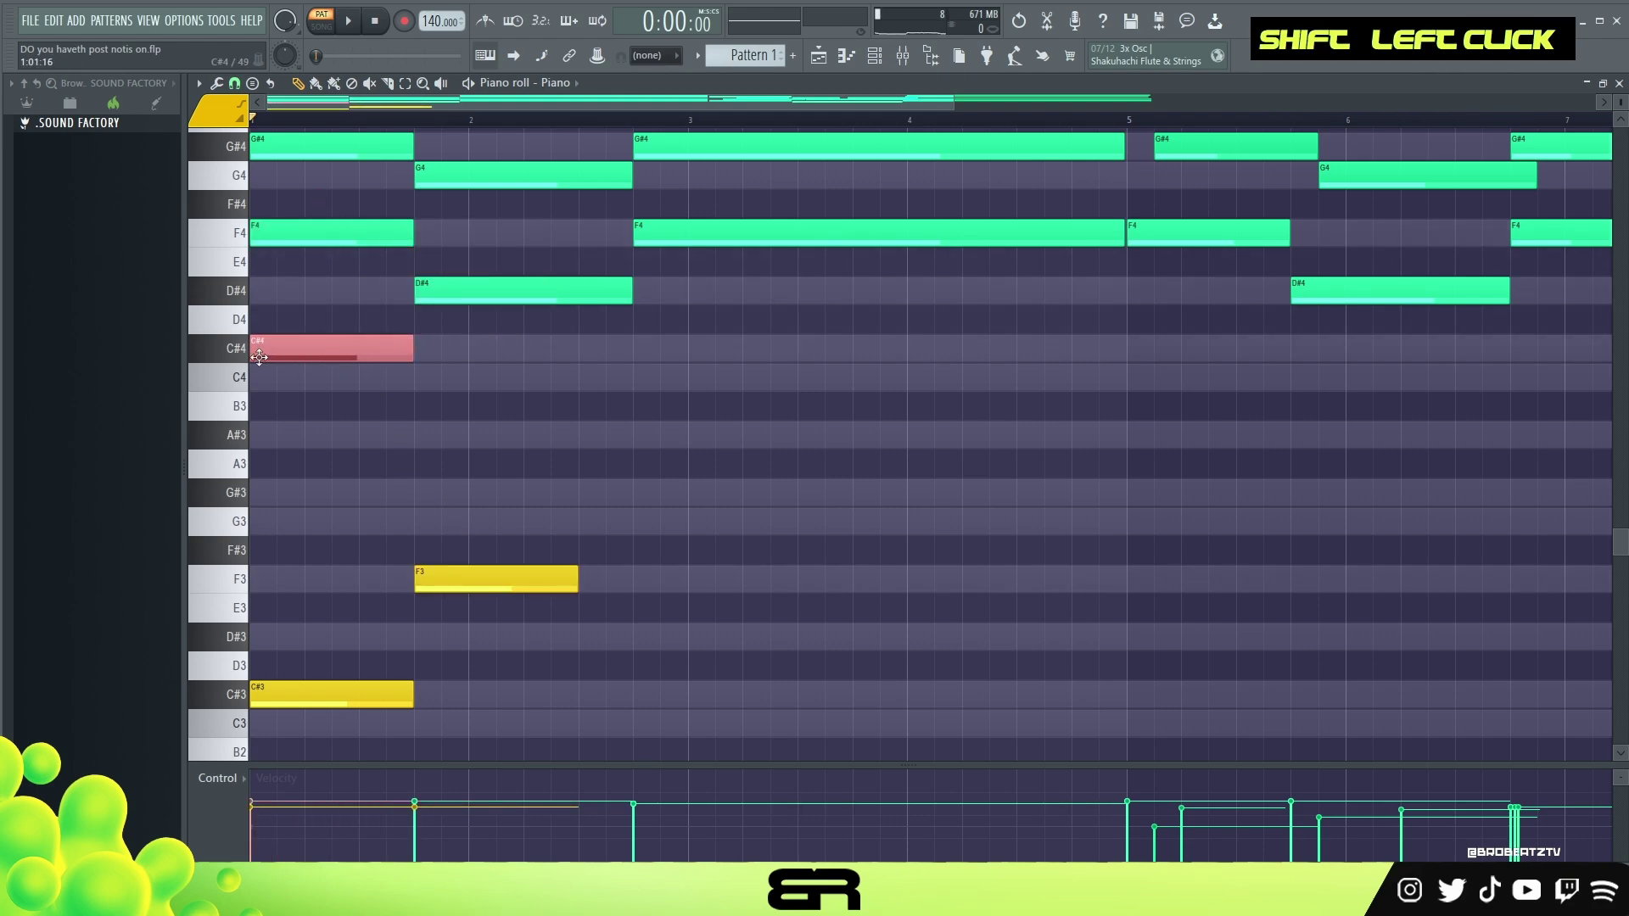
key("ctrl+Down")
left_click_drag(330, 687, 306, 563)
right_click(303, 564)
left_click(297, 694)
right_click(307, 692)
left_click(303, 694)
right_click(289, 698)
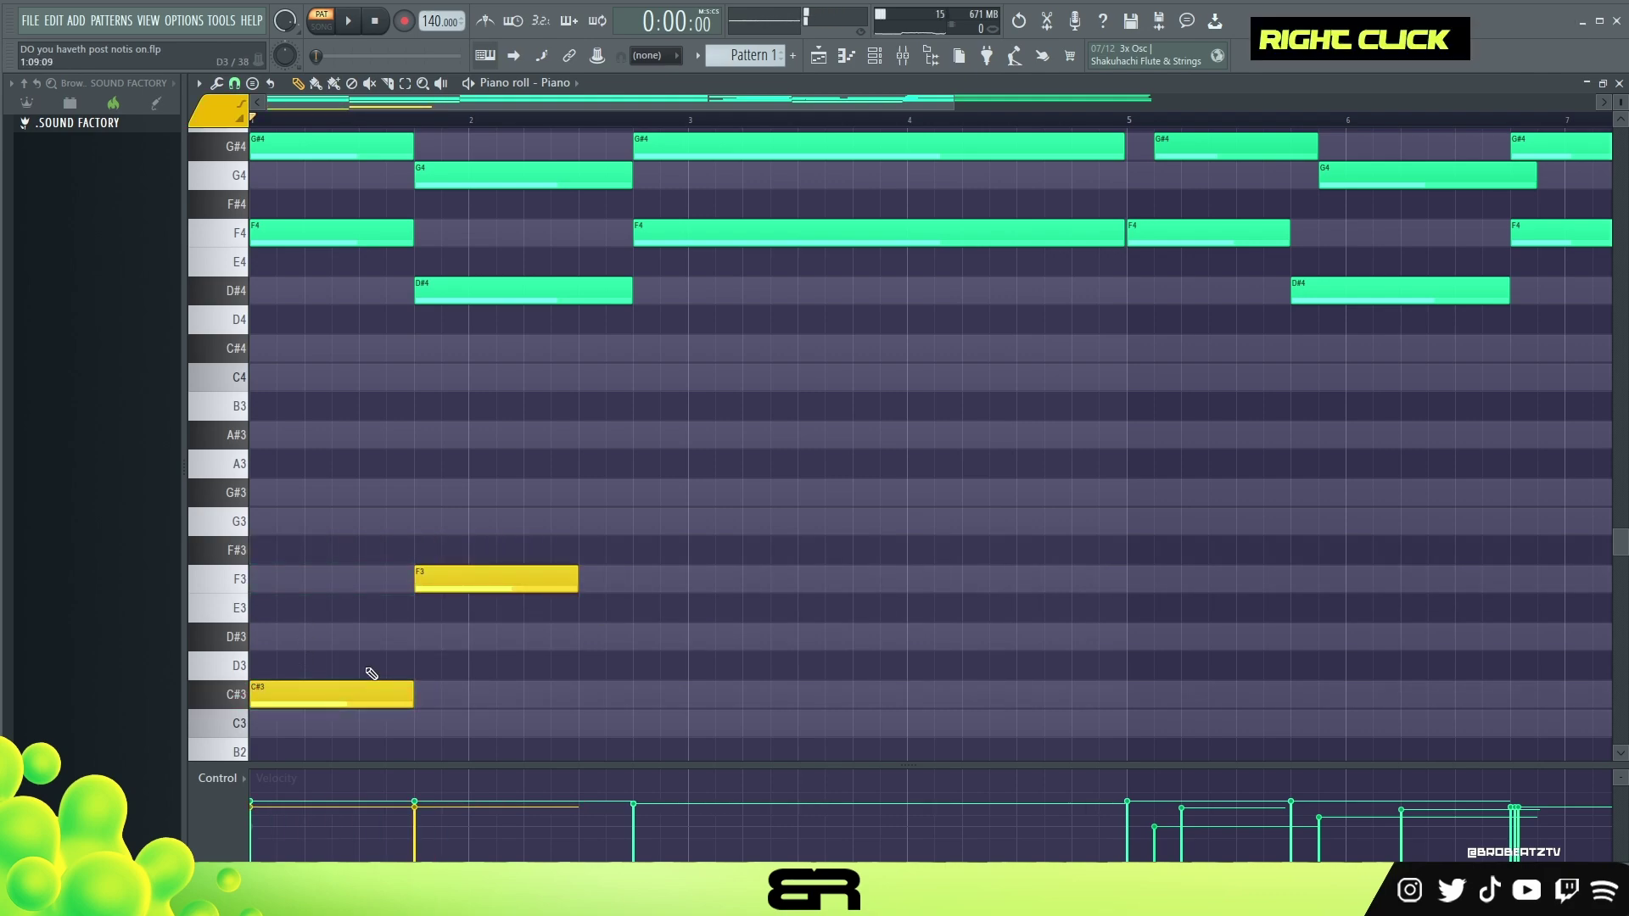
Play the start of the pattern to check how the C#3 and F3 bass notes sound under the chords.
key("space")
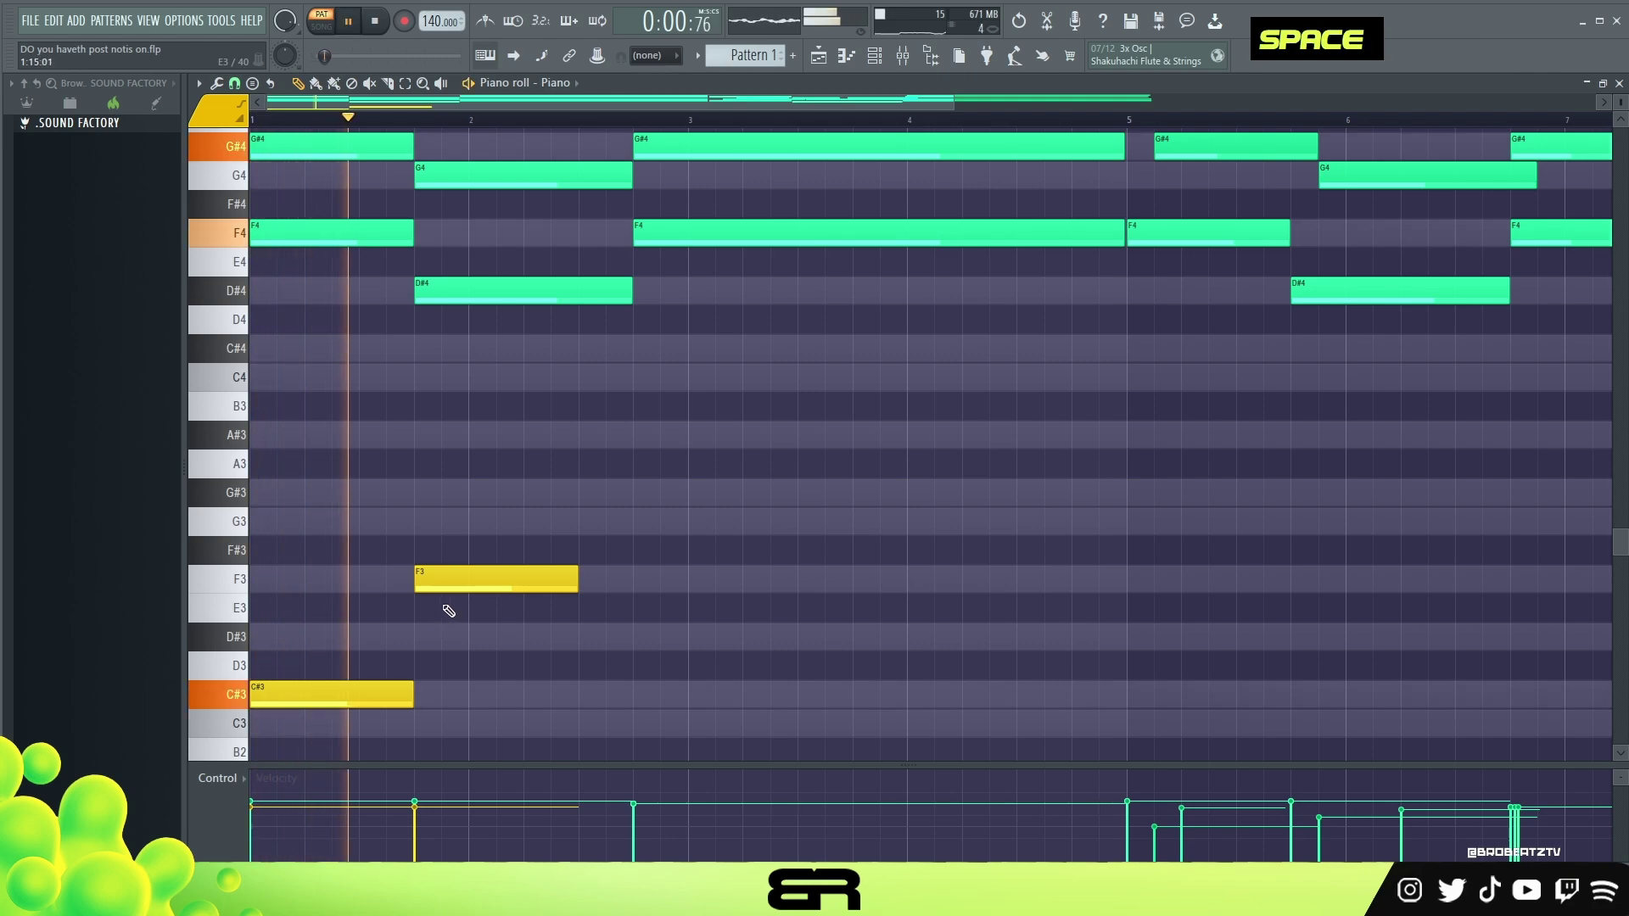
key("space")
key("space")
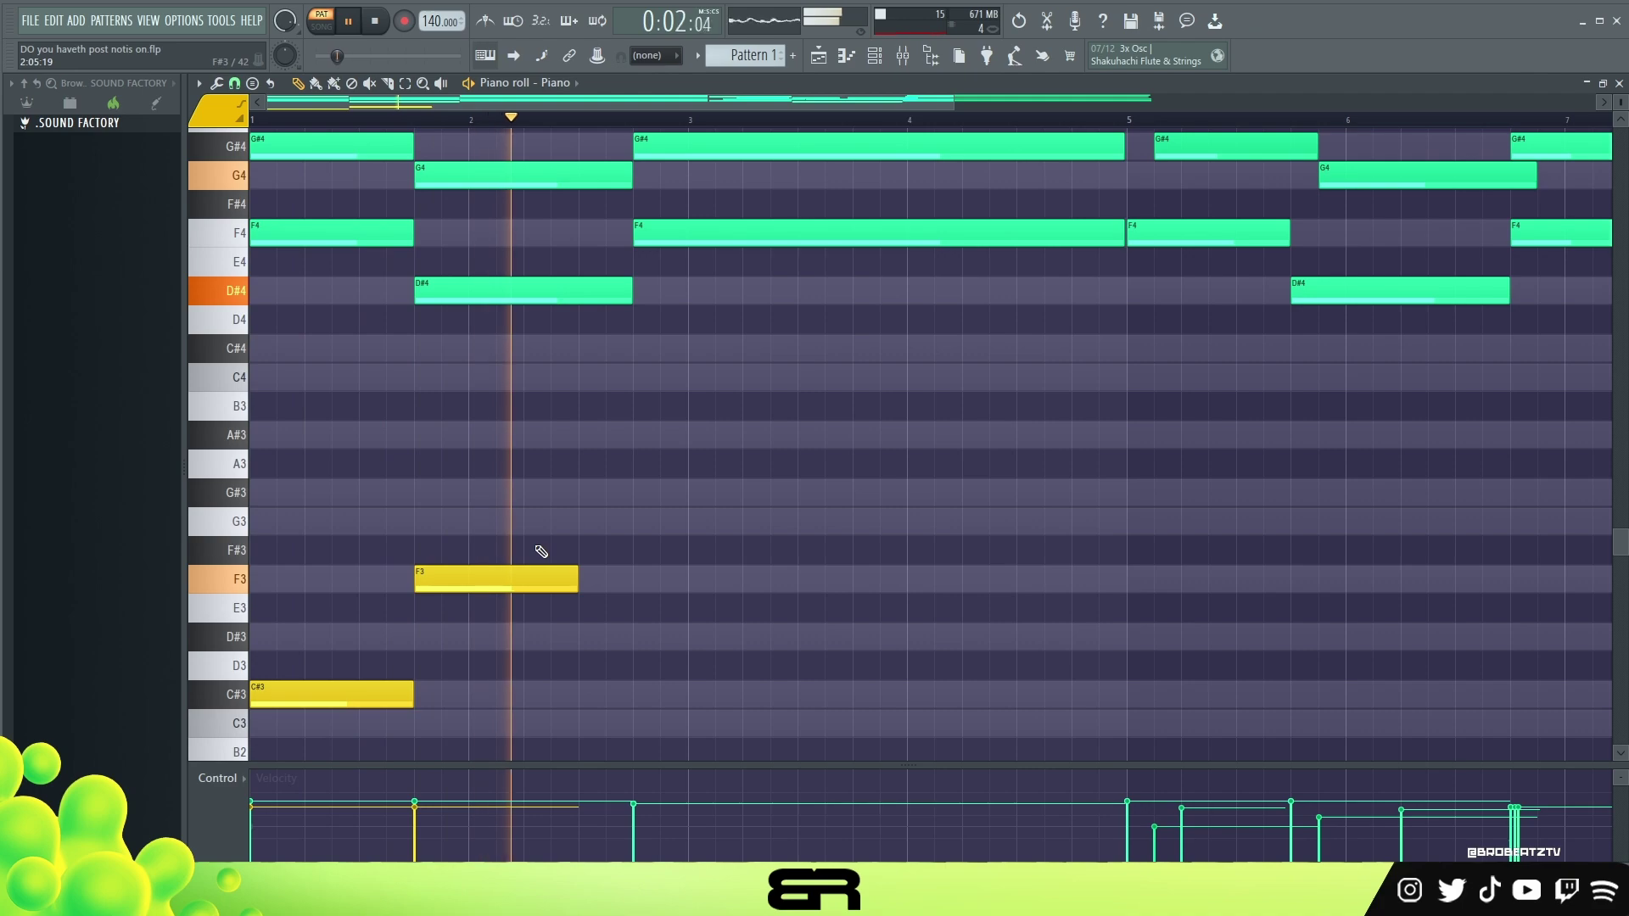
key("space")
scroll(564, 412, "down", 2)
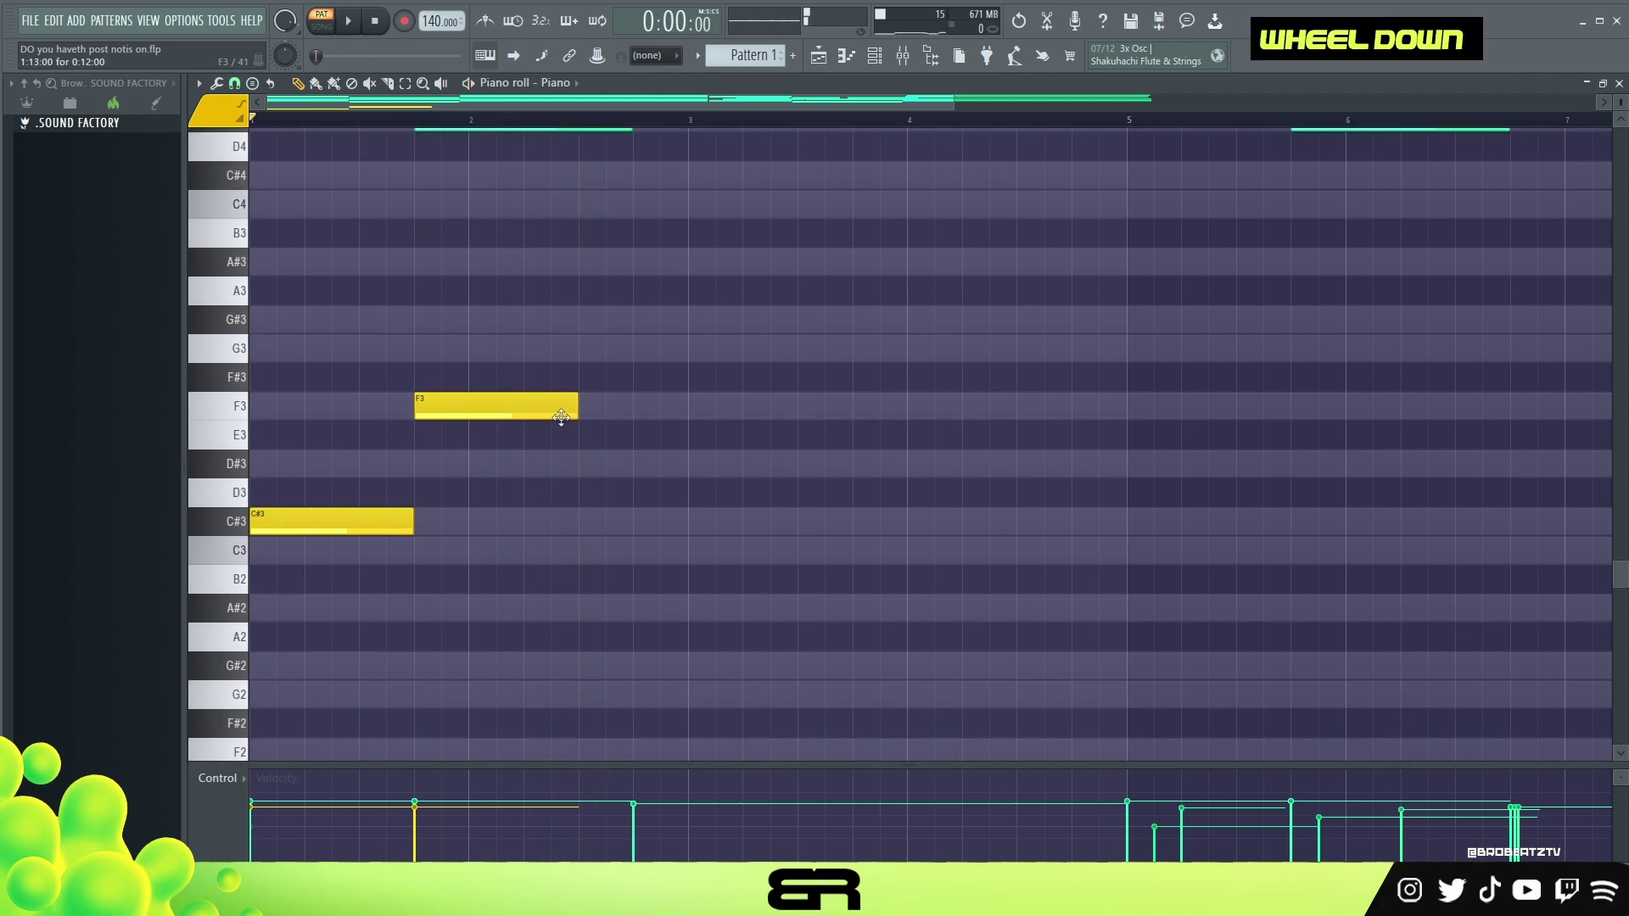
scroll(566, 304, "up", 1)
right_click(338, 491, "alt")
right_click(454, 483, "alt")
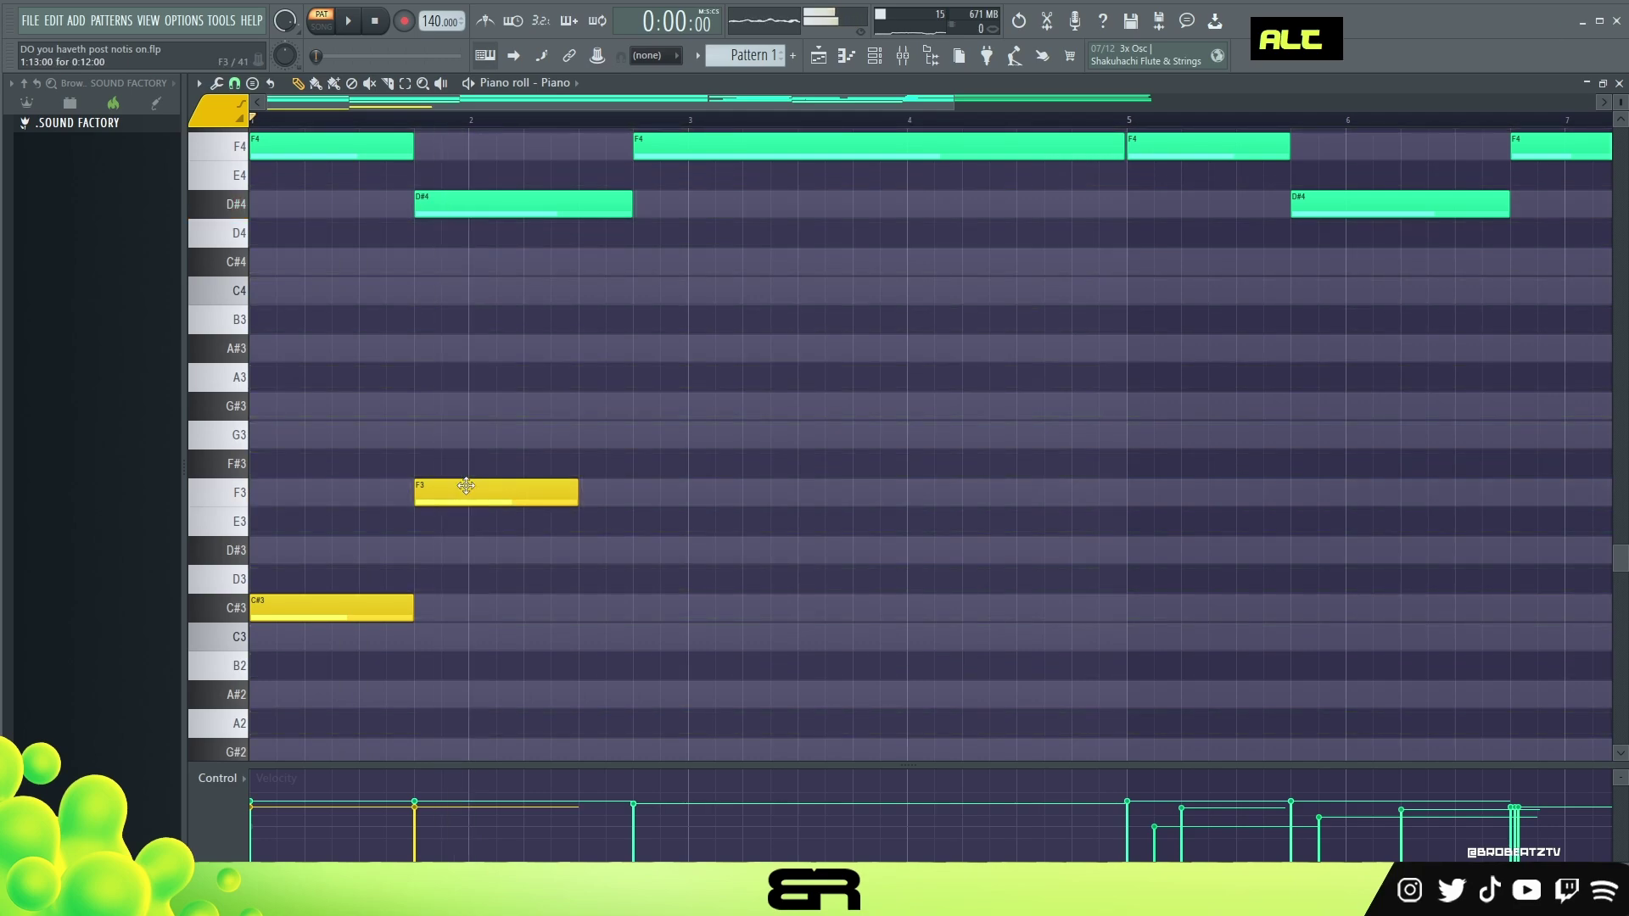
scroll(569, 468, "up", 1)
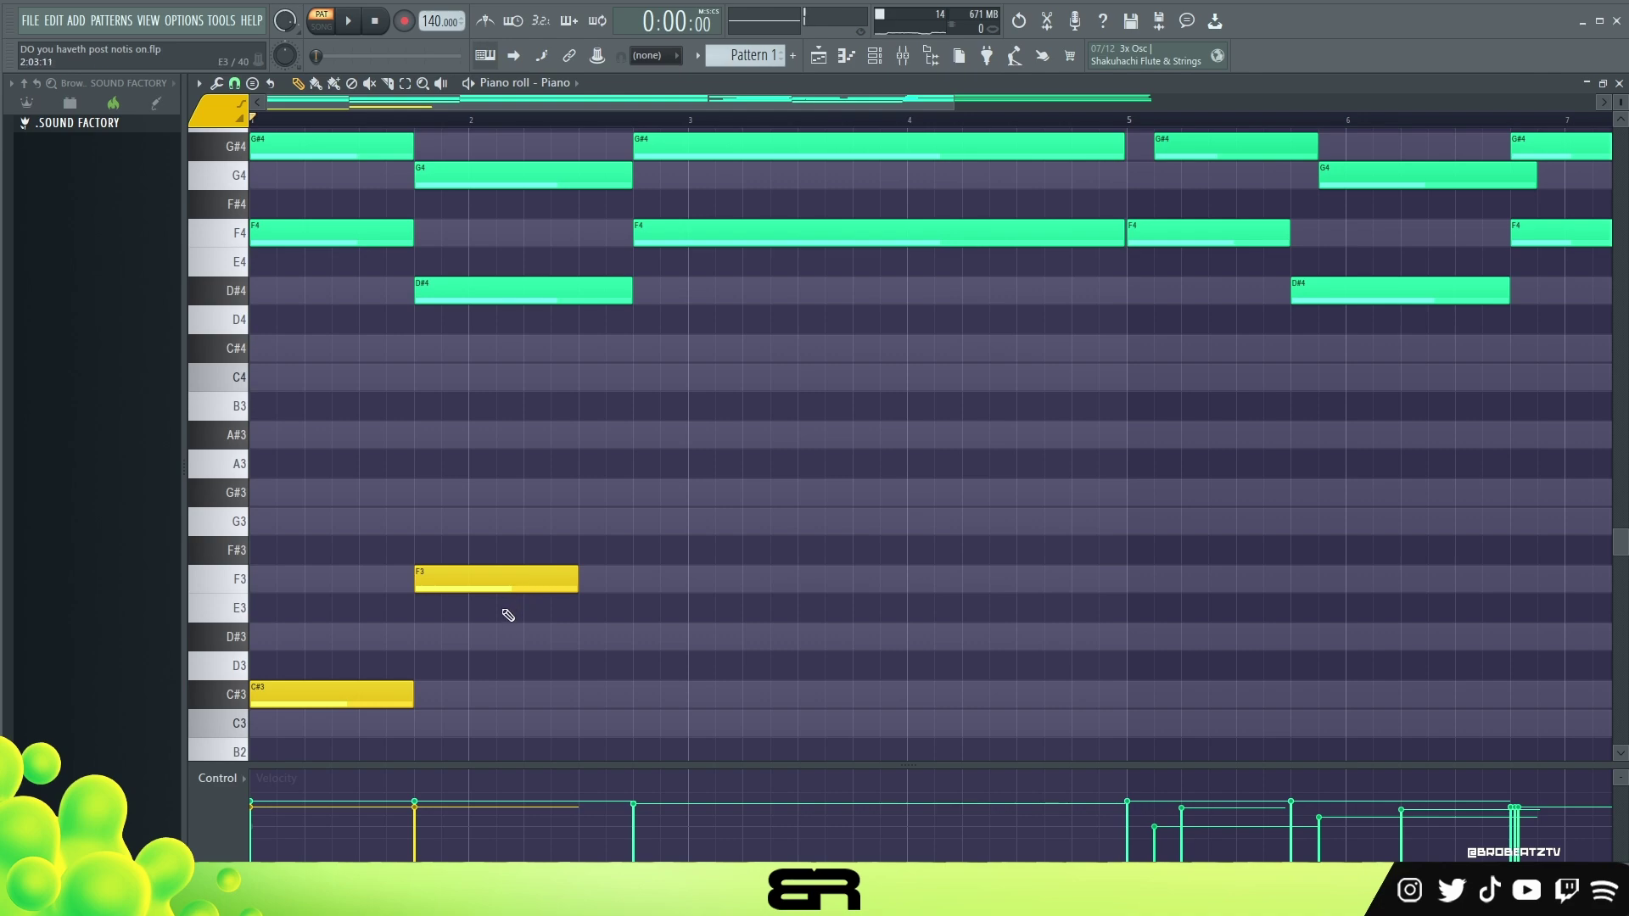
Add a D#3 bass note directly after the F3 and shorten it to end at about the end of the second chord.
left_click(535, 649)
left_click(474, 287, "ctrl")
left_click(605, 641, "ctrl+shift")
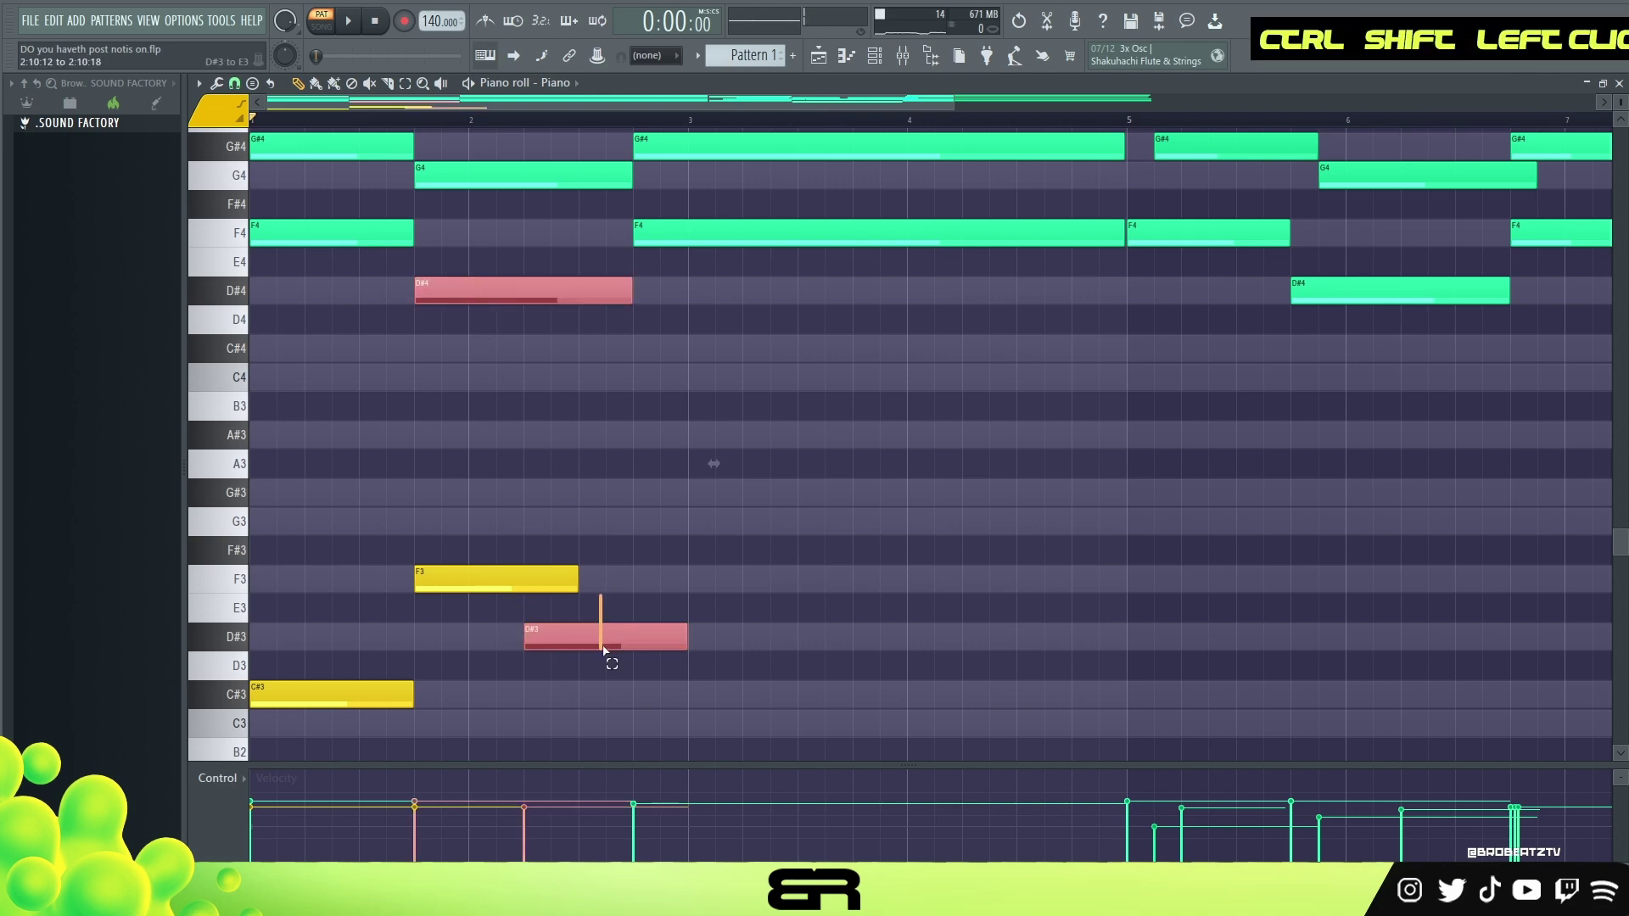
right_click(742, 479)
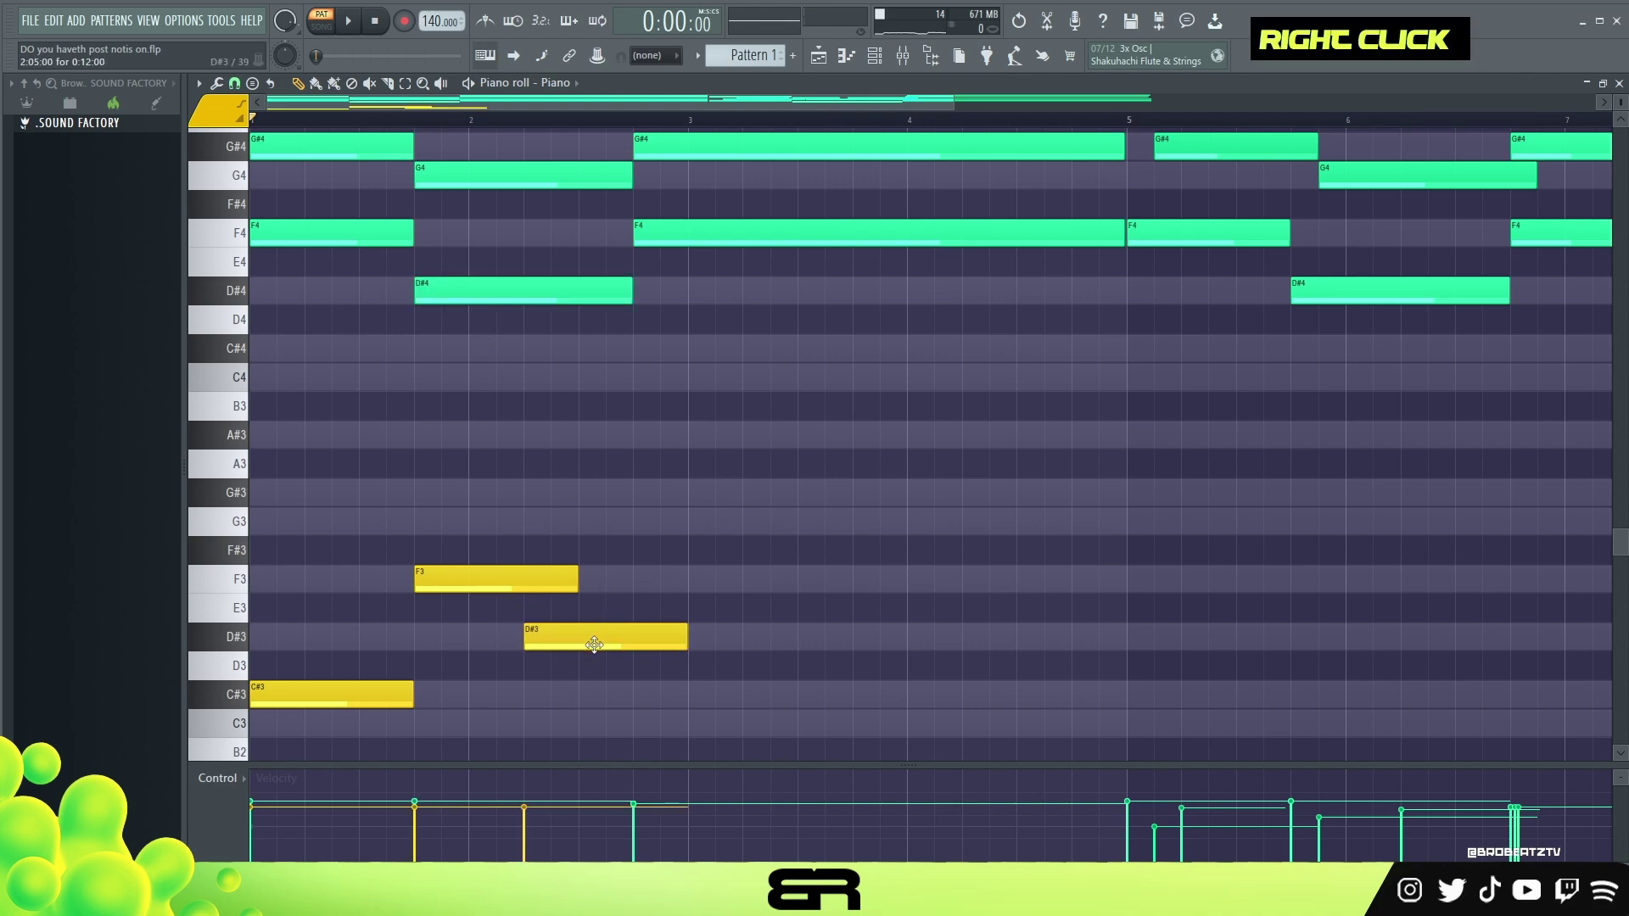
left_click_drag(593, 645, 647, 643)
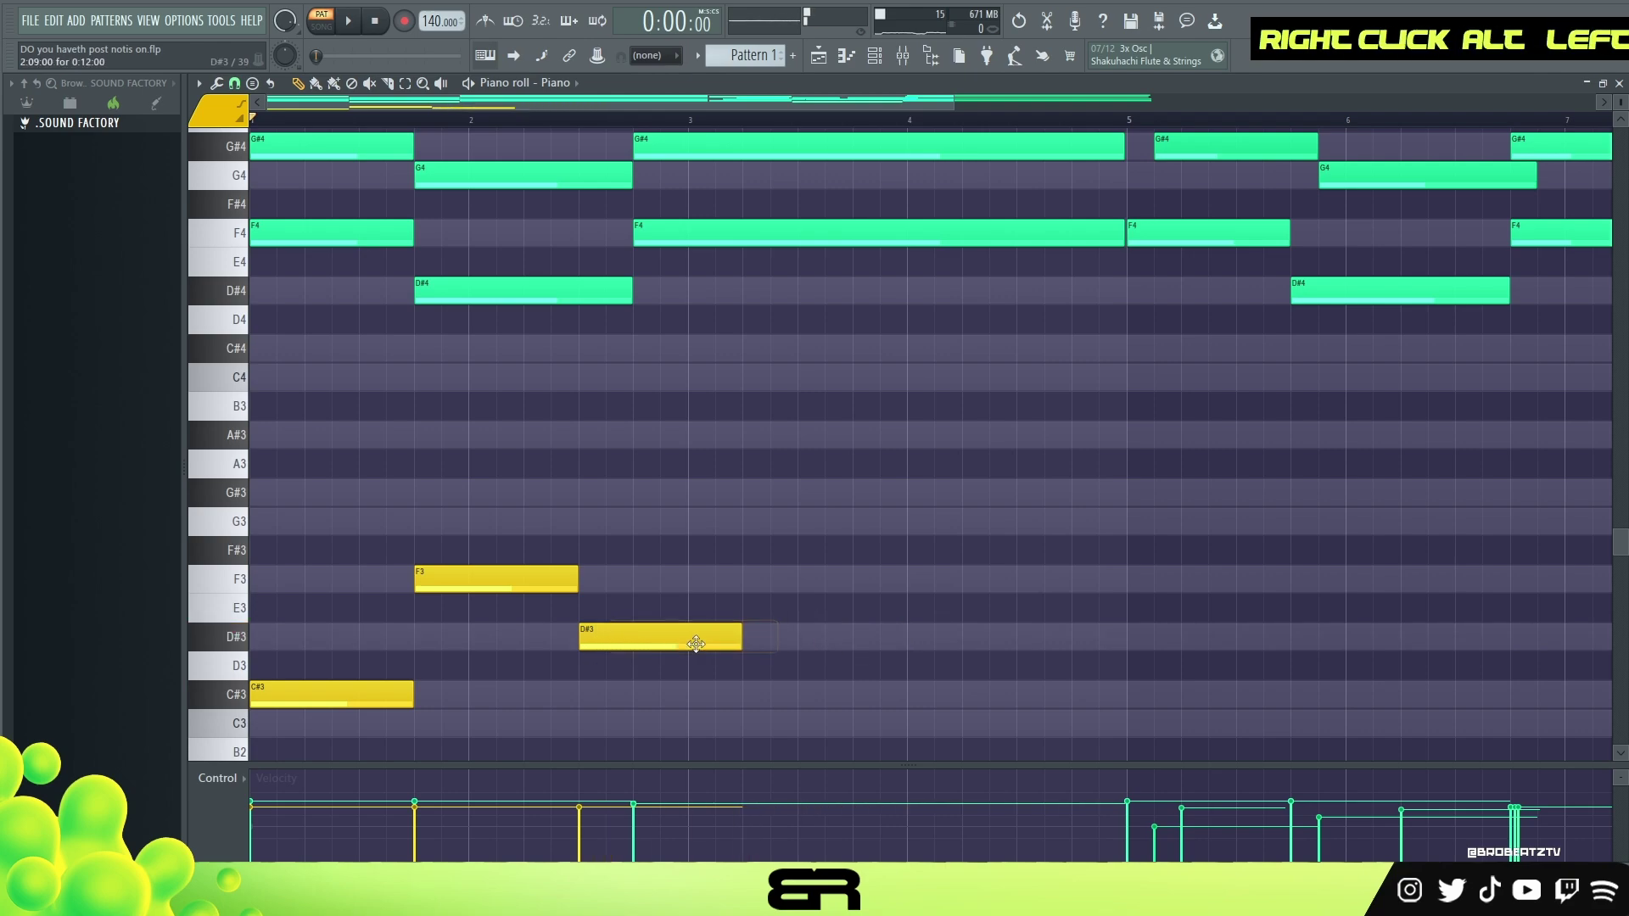
left_click_drag(755, 644, 636, 649)
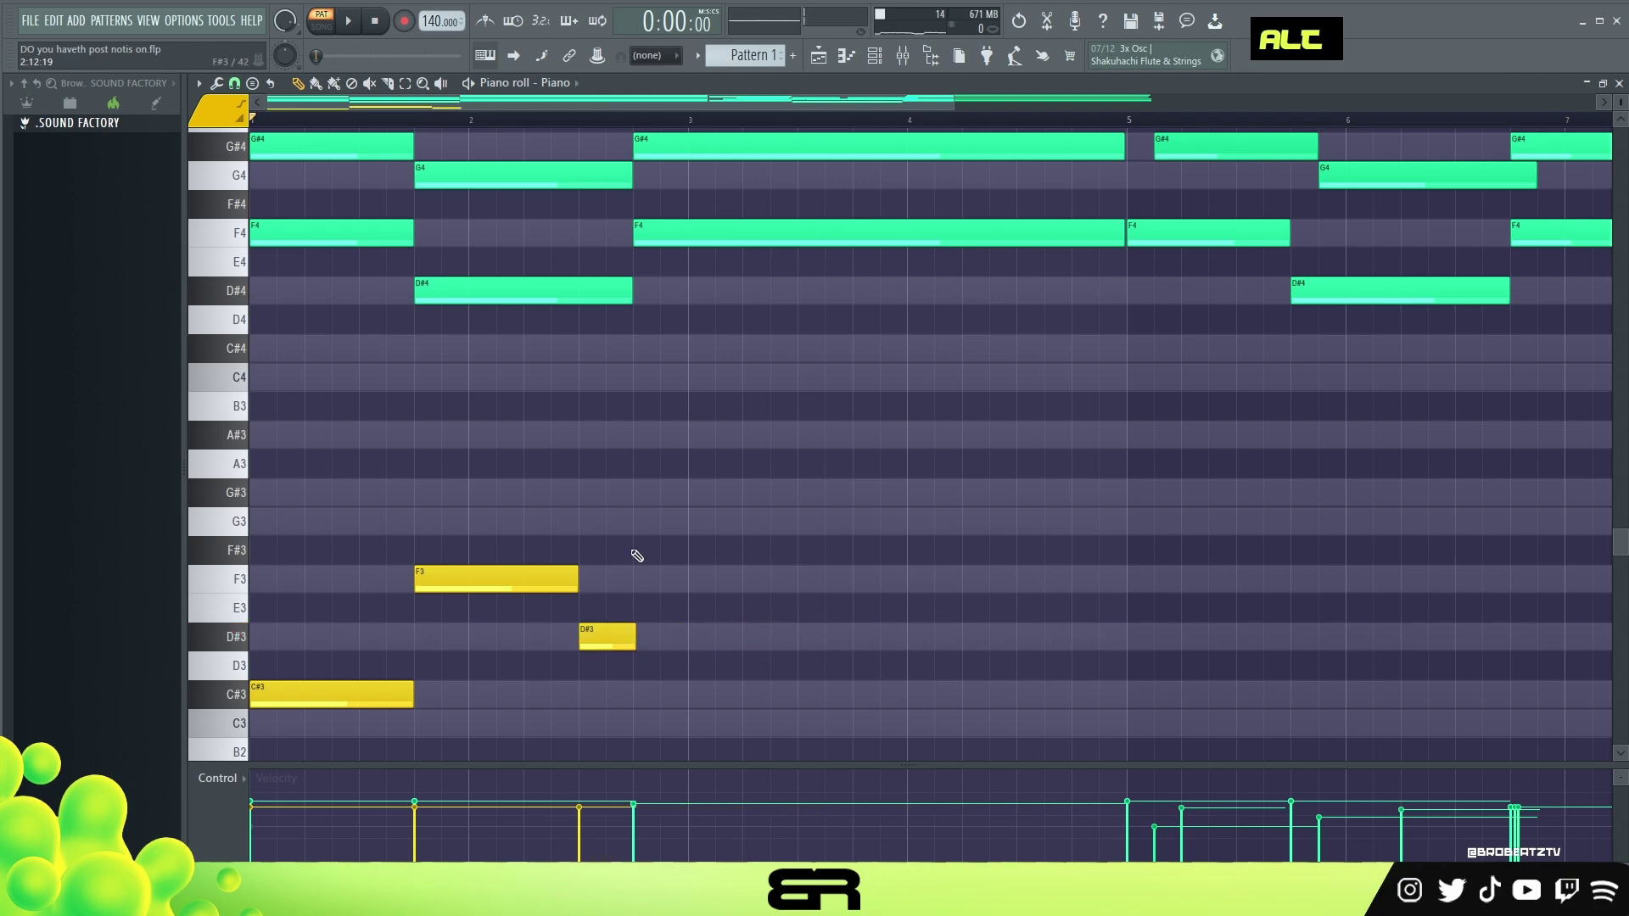
scroll(305, 160, "down", 1)
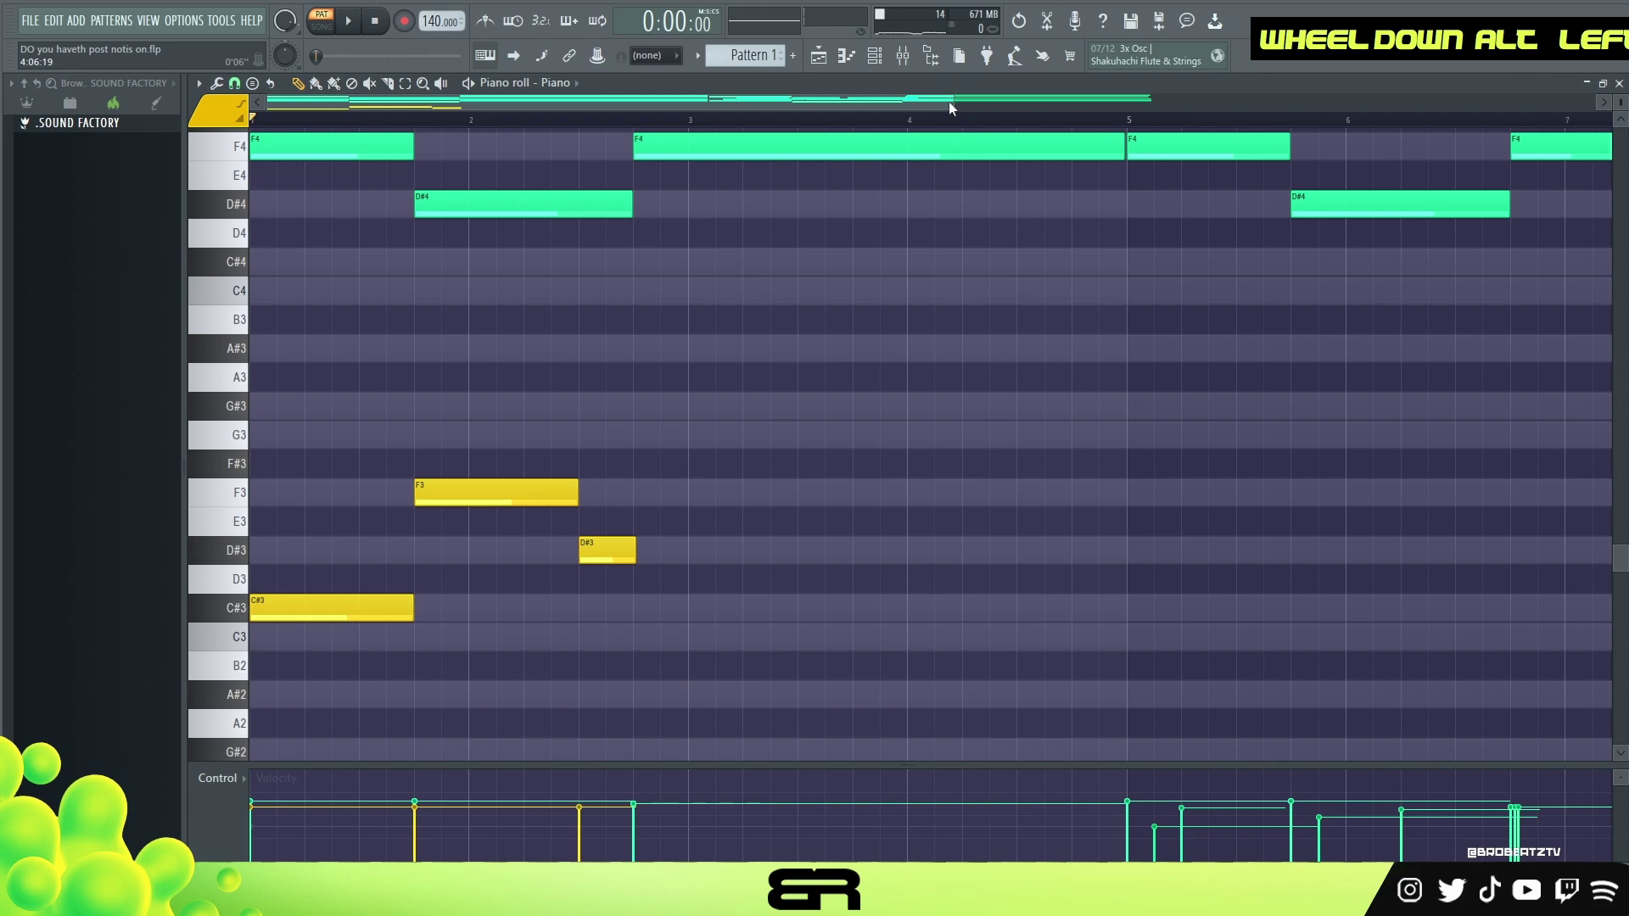
Copy the C#3 bass note, set the copy to G#2, move it to step 9 of bar 1 and shorten it.
left_click_drag(949, 102, 792, 103)
left_click(509, 494, "ctrl")
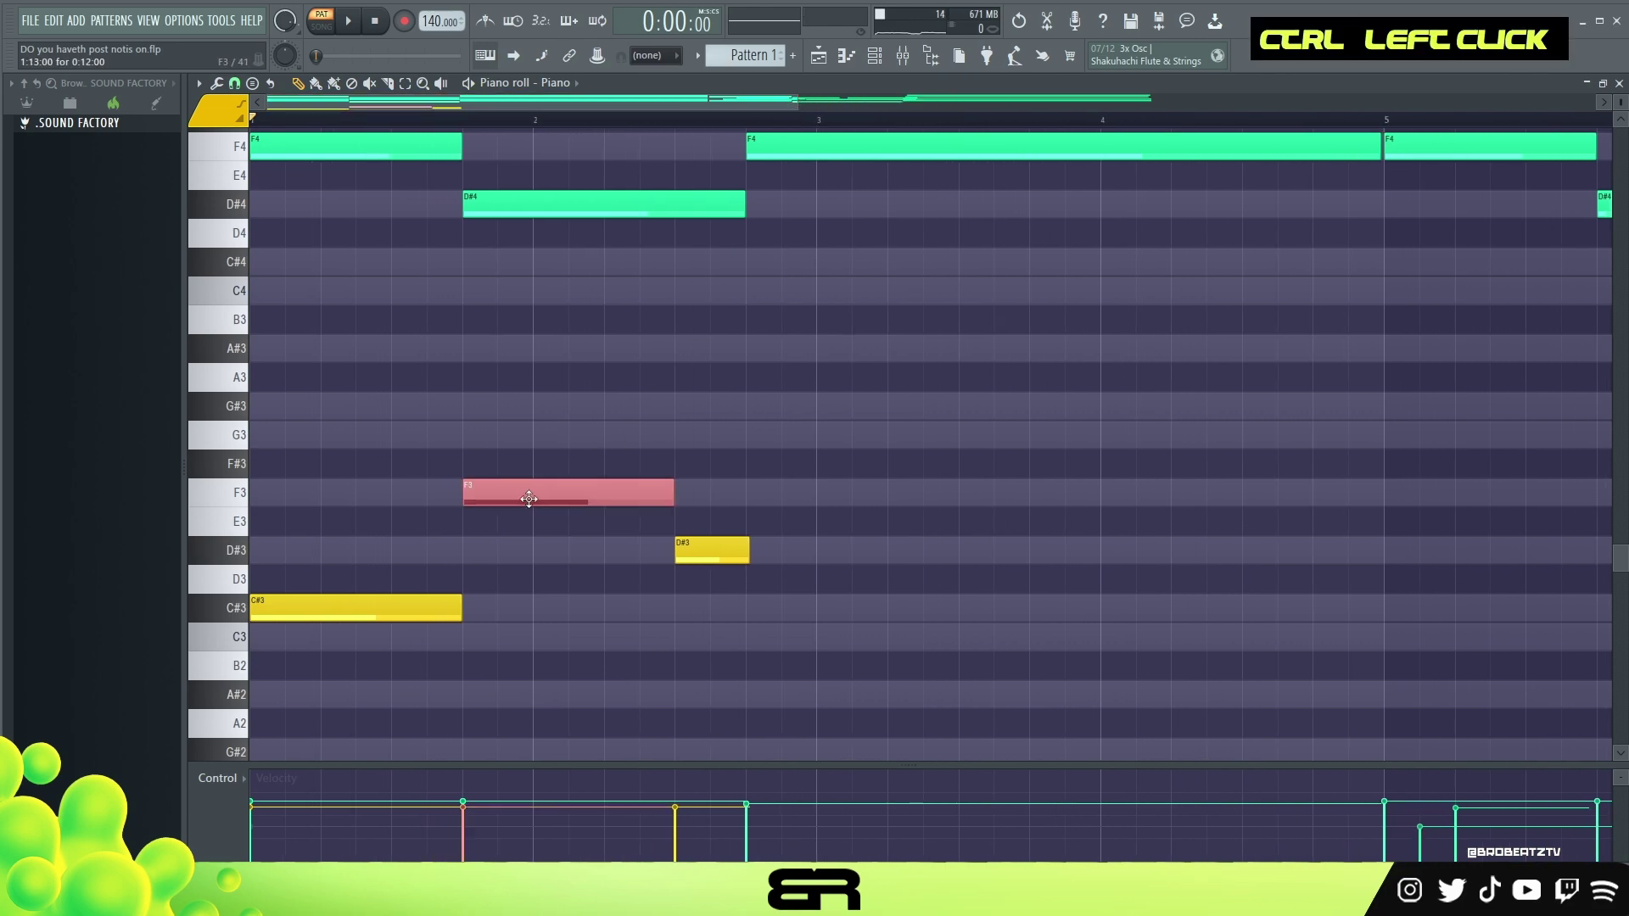
left_click(433, 607, "ctrl")
left_click_drag(323, 607, 331, 381)
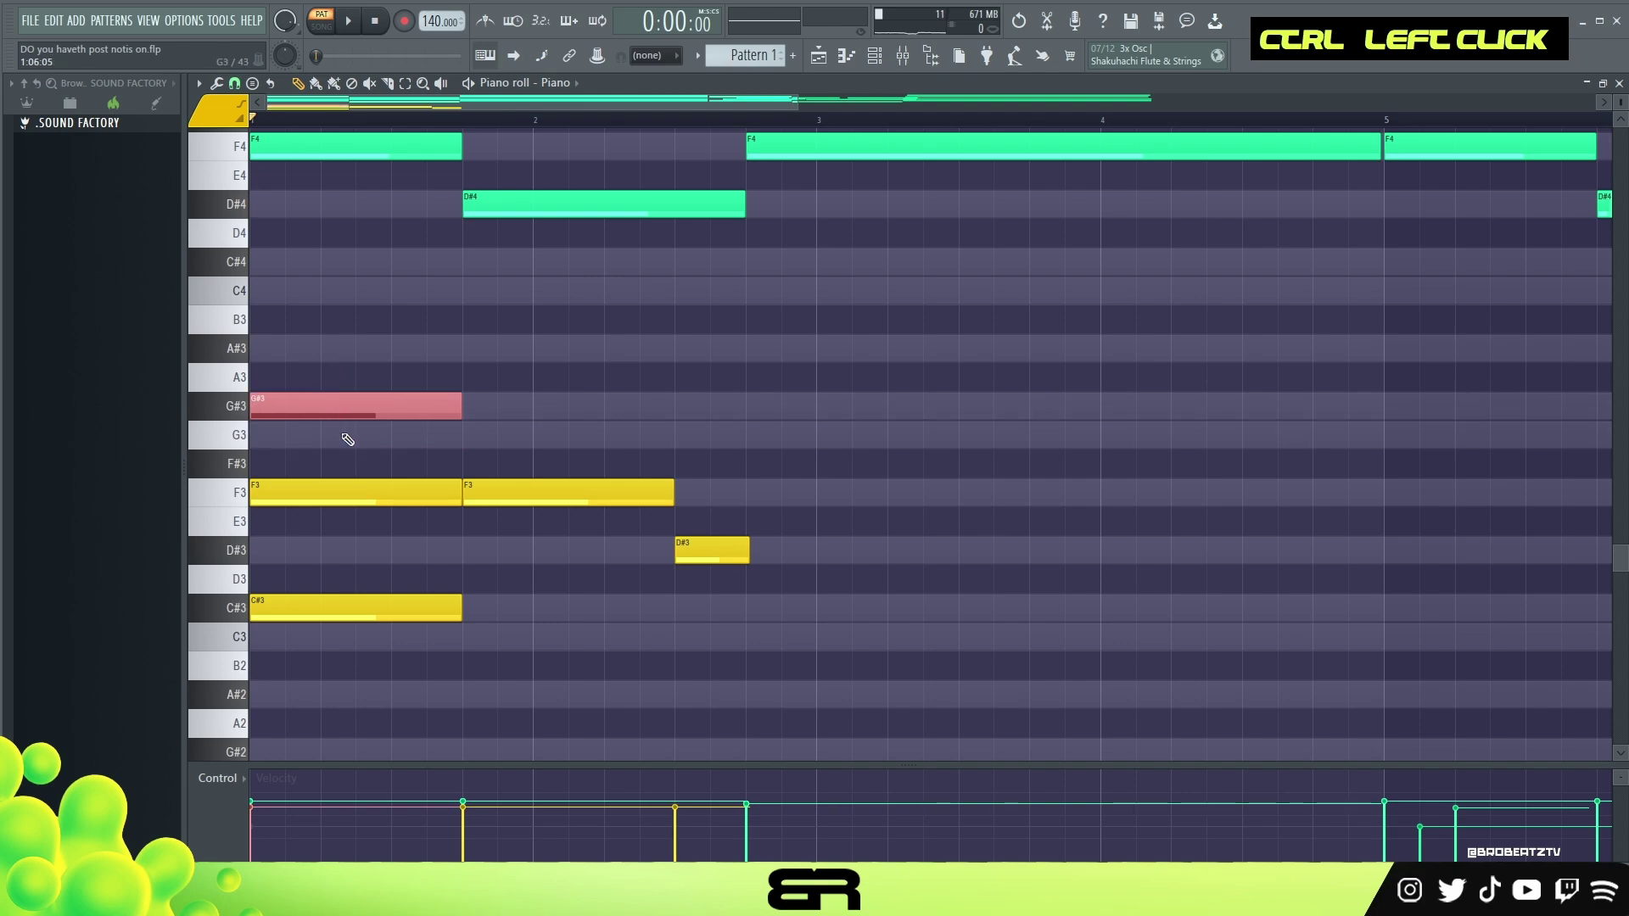
key("ctrl+Down")
right_click(373, 471)
right_click(373, 483)
scroll(407, 496, "down", 3)
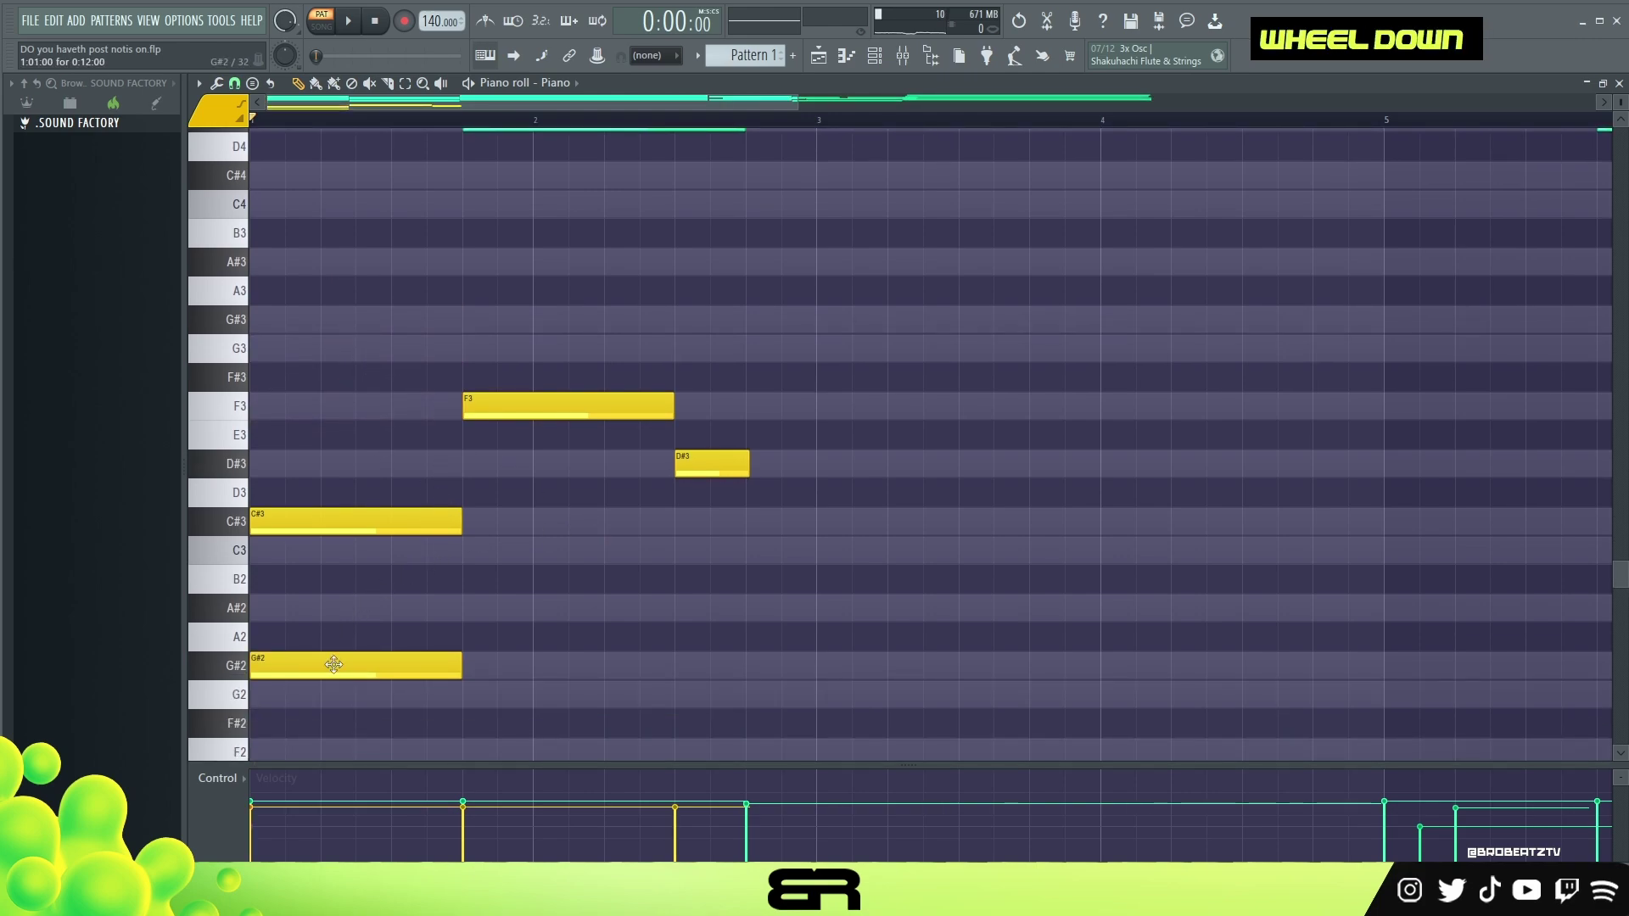
left_click_drag(335, 665, 493, 665)
left_click_drag(611, 665, 470, 665)
right_click(587, 664)
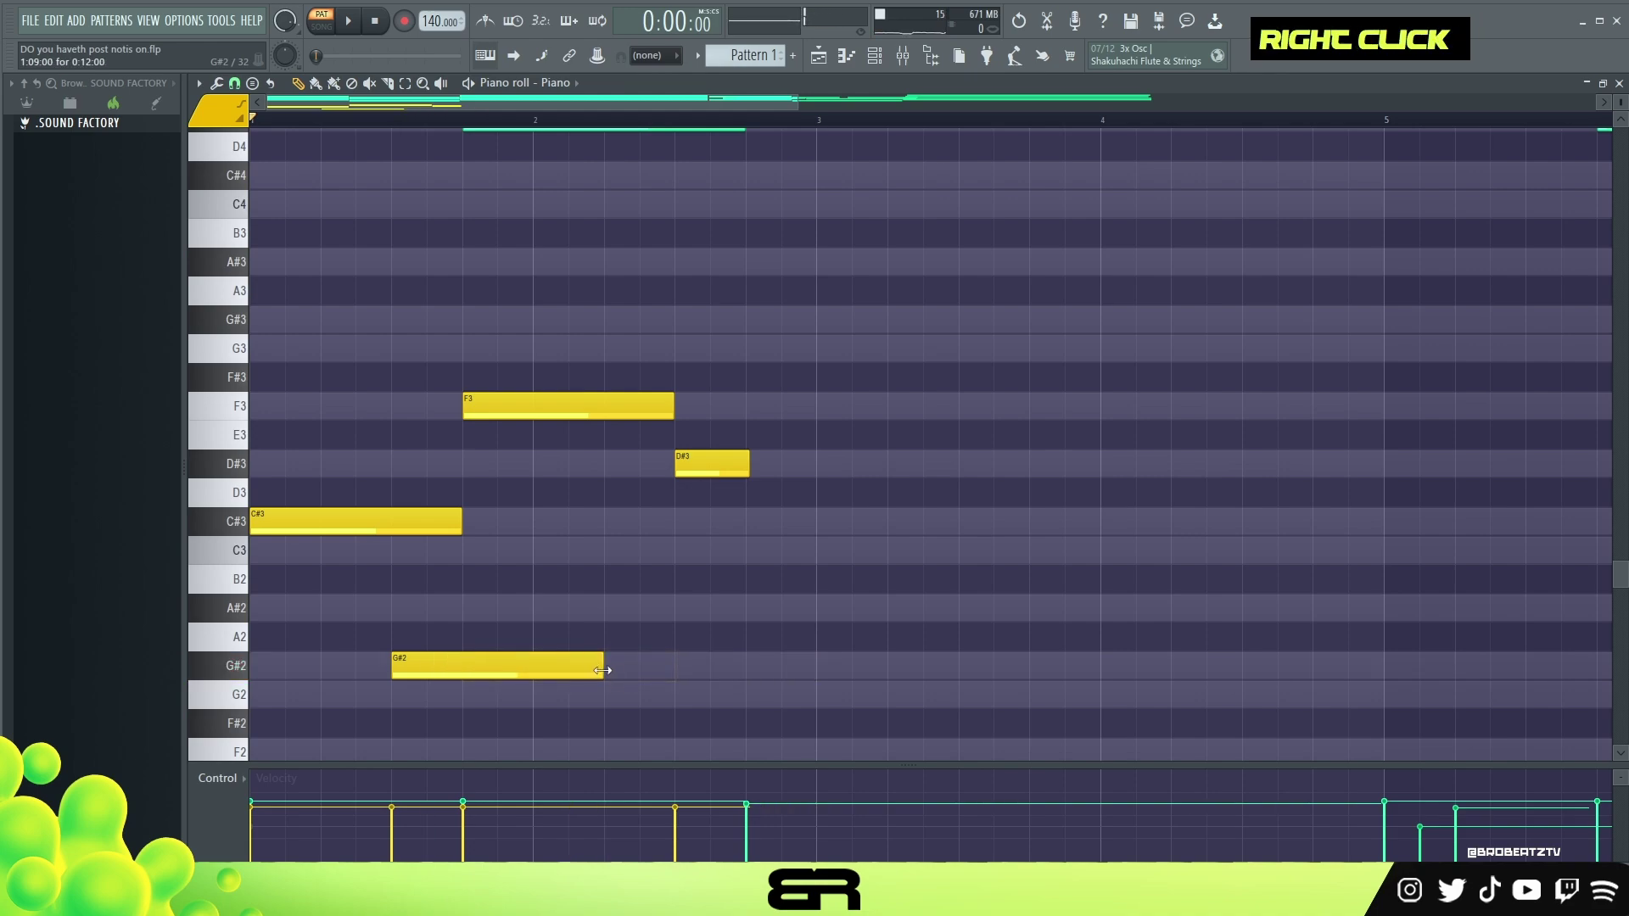
left_click_drag(602, 671, 416, 689)
Place a short A#2 between the G#2 and the F3, and shorten the C#3 to end just before the G#2.
left_click_drag(372, 565, 463, 680)
right_click(460, 547)
left_click_drag(461, 521, 381, 521)
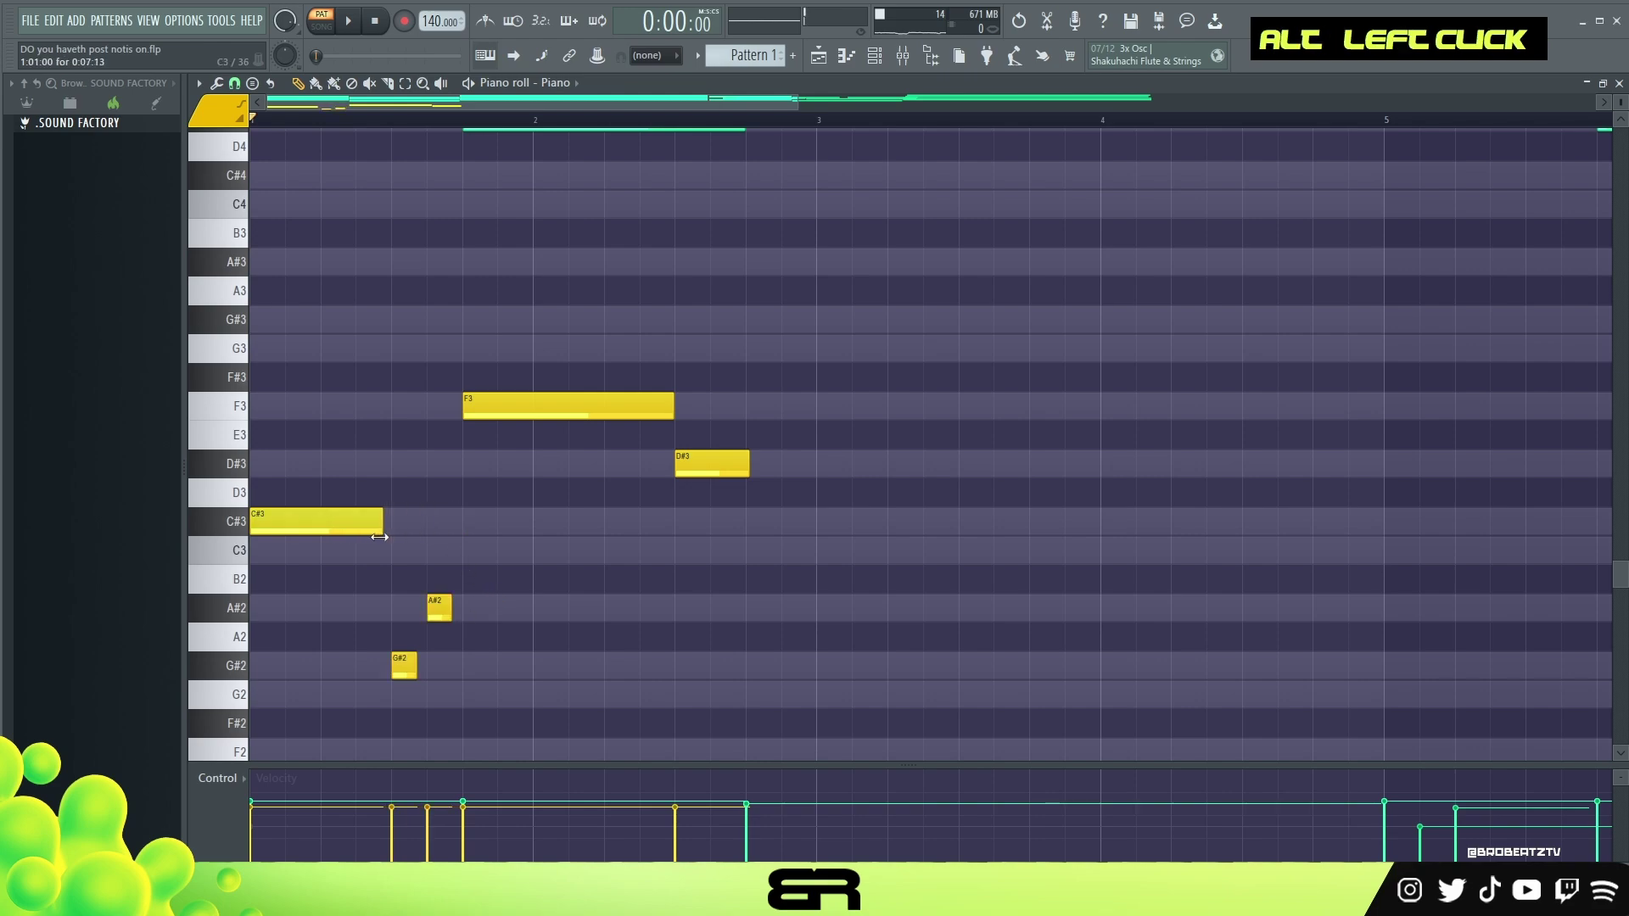
Play the first bars twice and check the new bass notes against the chords above.
key("space")
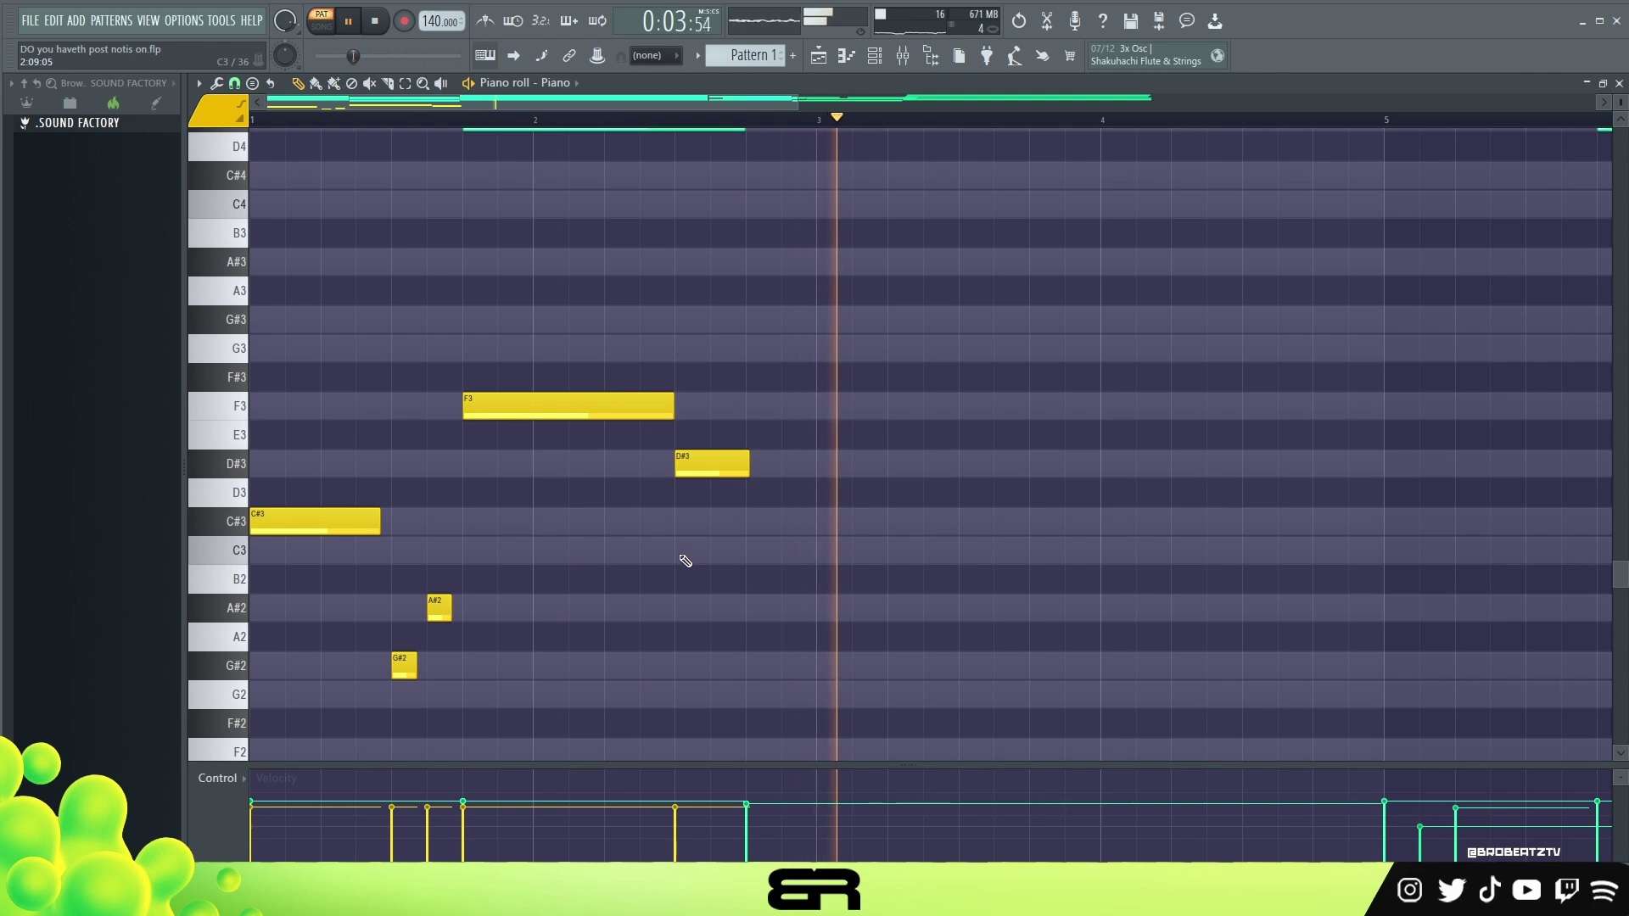
key("space")
key("space")
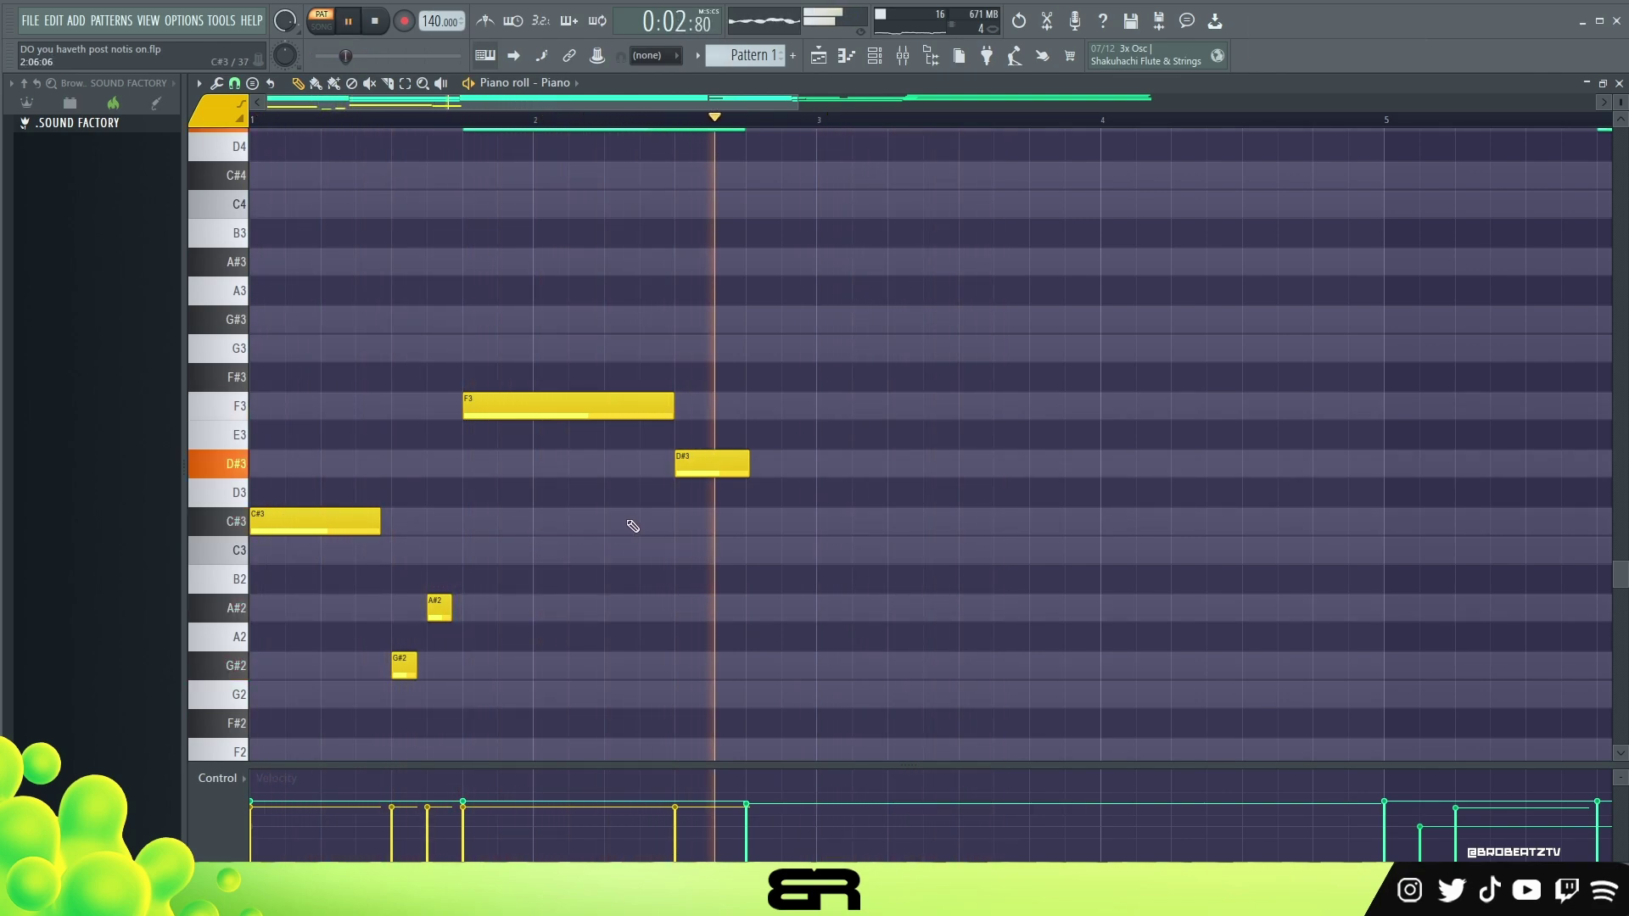
key("space")
left_click_drag(728, 337, 220, 710)
left_click(859, 576)
scroll(614, 473, "up", 6)
scroll(609, 441, "down", 3)
scroll(609, 440, "down", 3)
scroll(806, 489, "down", 1)
scroll(824, 493, "up", 1)
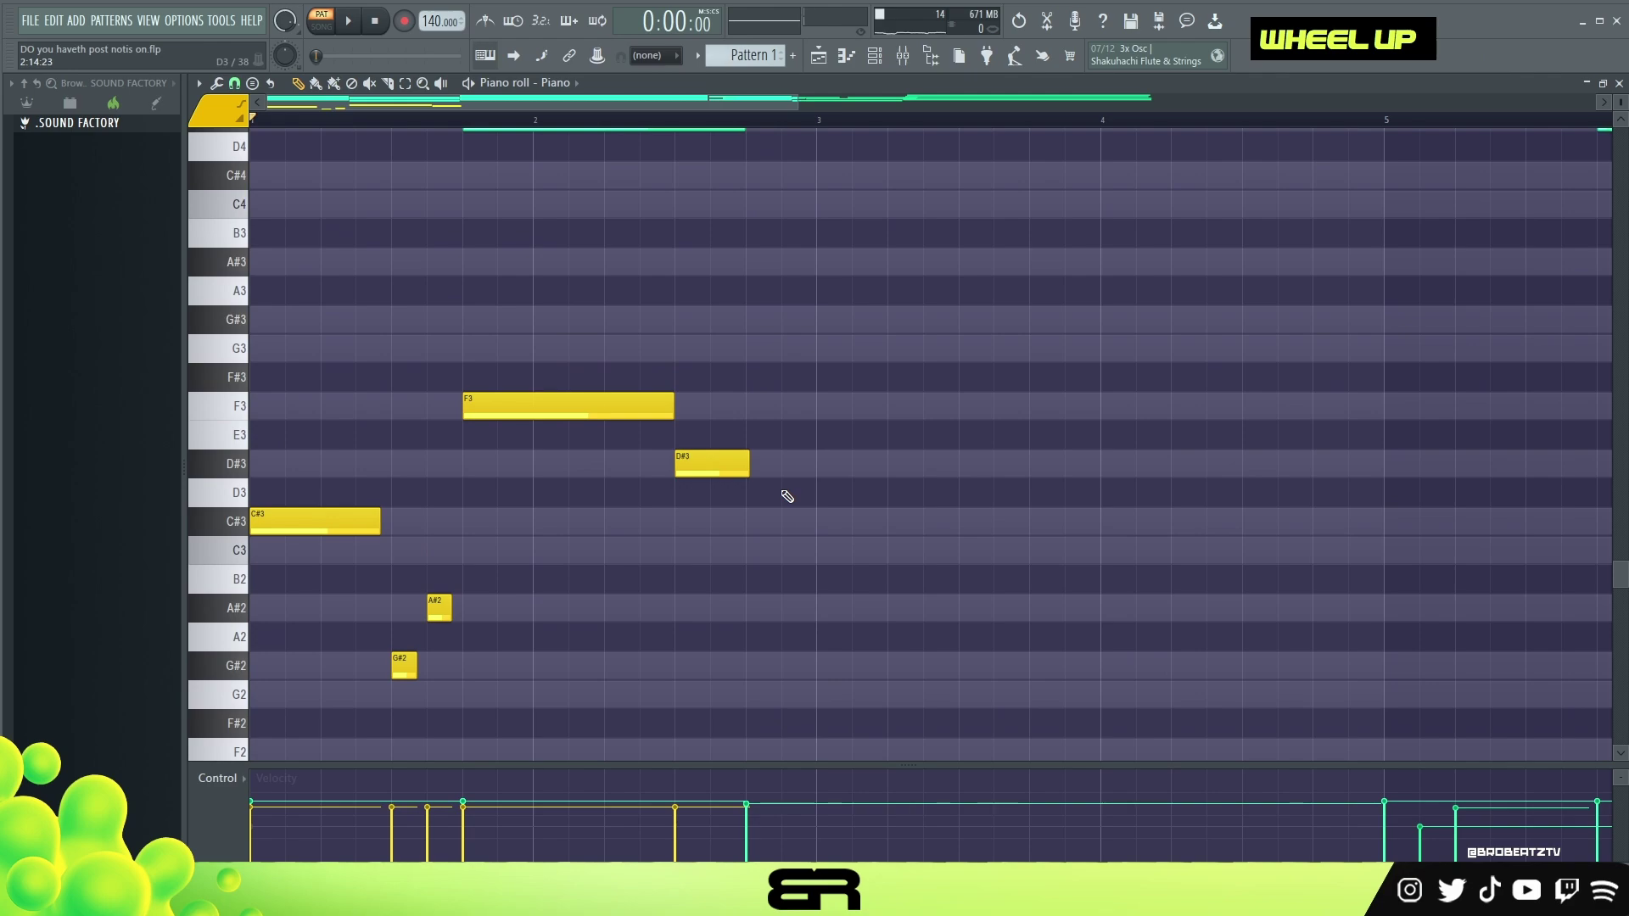
Copy the short G#2 and A#2 pair so that the A#2 starts bar 4, and extend that A#2 to near the bar's end.
scroll(788, 496, "down", 1)
left_click_drag(478, 501, 759, 585)
right_click(1099, 554)
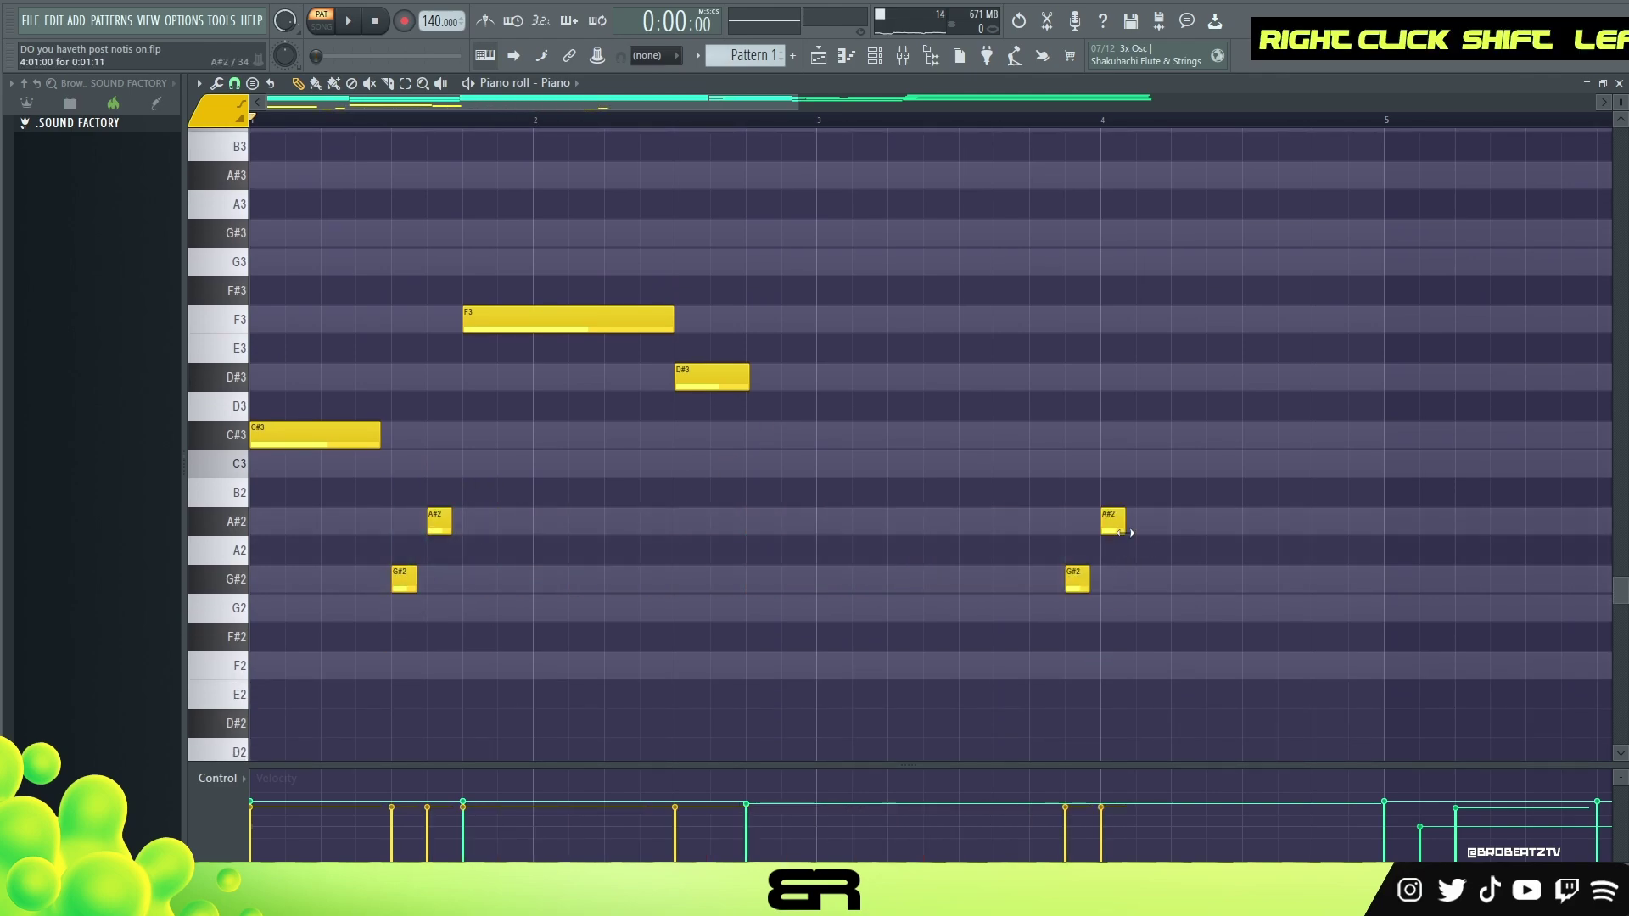
left_click_drag(1125, 528, 1377, 532)
Play the pattern and lengthen the G#2 before bar 4 slightly towards the A#2.
key("space")
right_click(1237, 415)
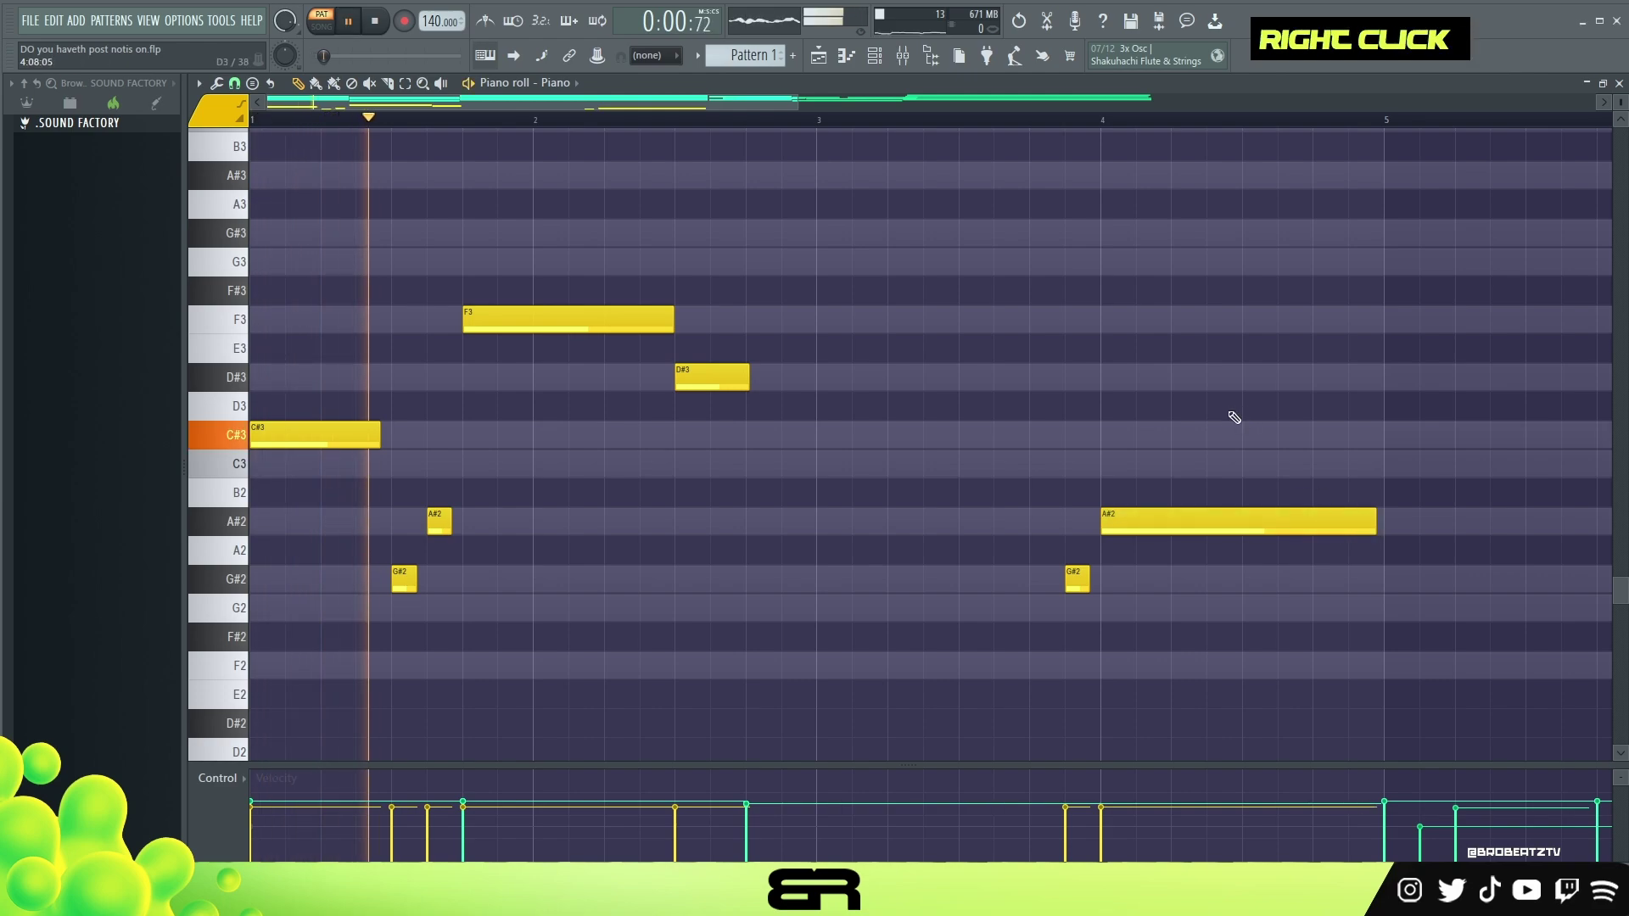
scroll(1162, 368, "up", 6)
scroll(920, 454, "down", 6)
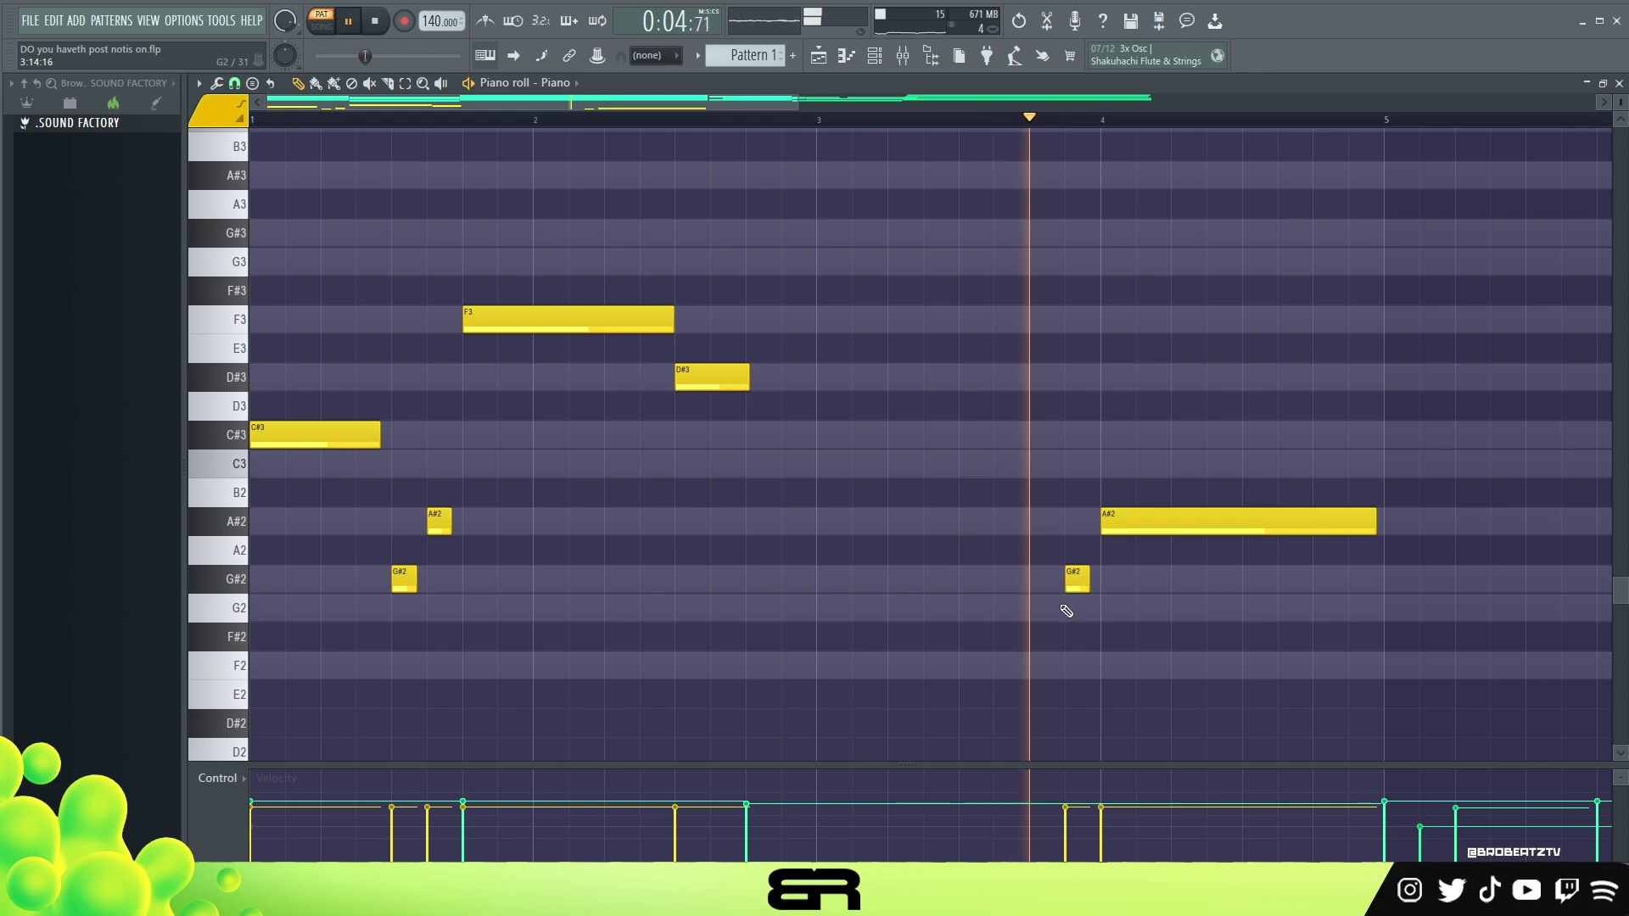
left_click(1080, 586, "alt")
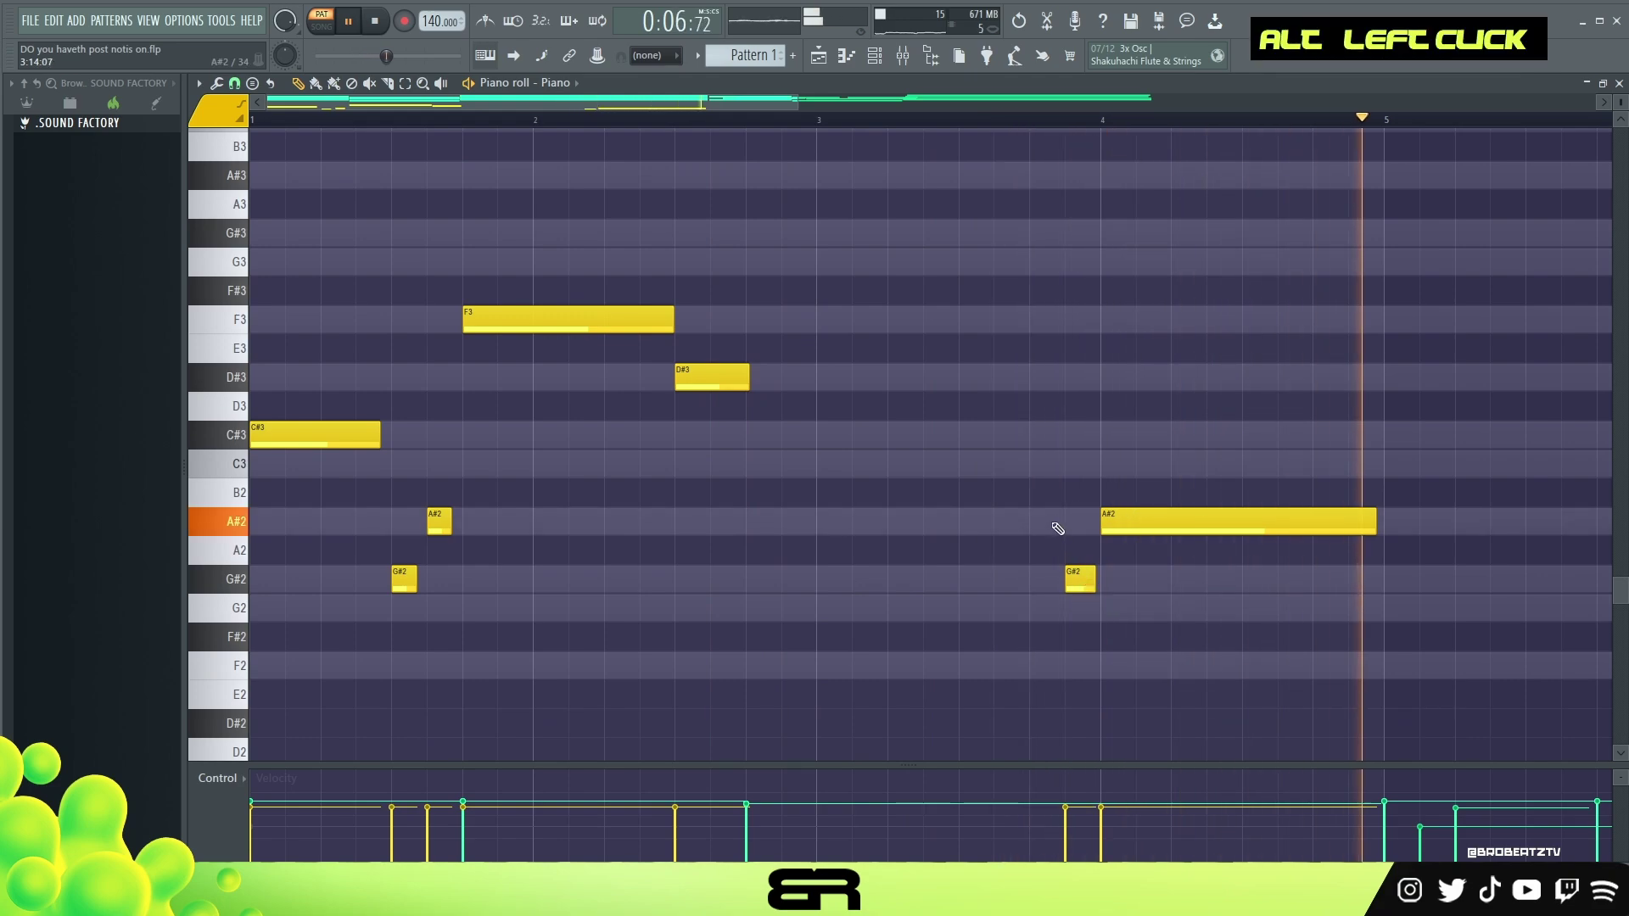
Select all yellow bass notes in bars 1 to 4 and duplicate them into bars 5 to 8.
right_click(1007, 476, "ctrl")
left_click_drag(871, 463, 909, 491, "ctrl")
left_click_drag(280, 485, 902, 507, "shift")
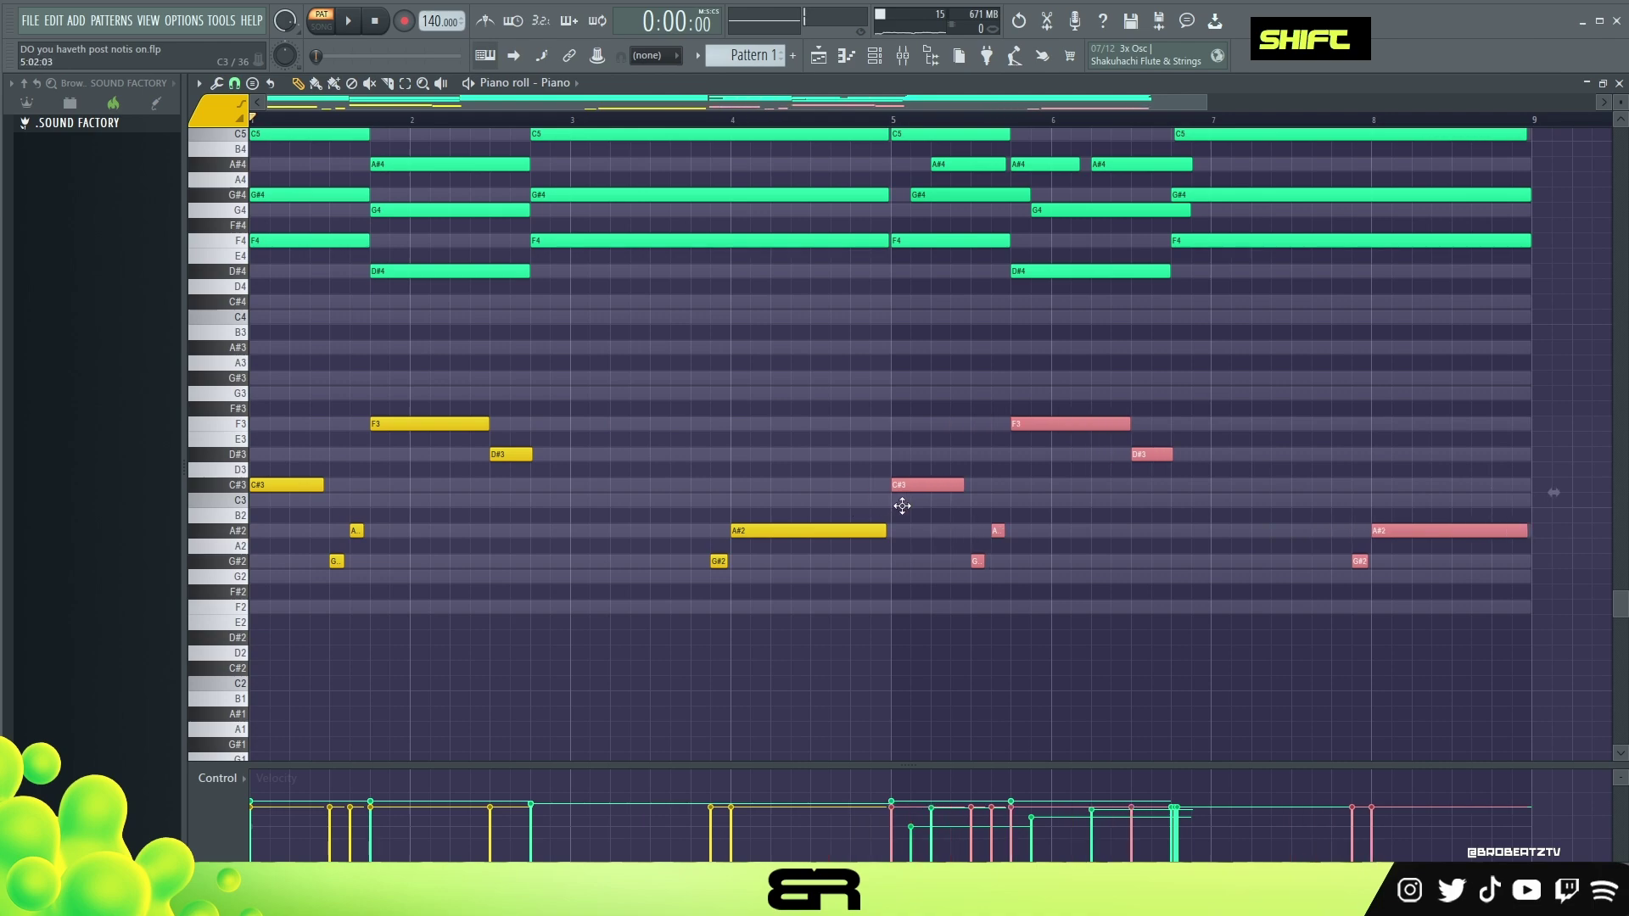
Play the full eight-bar pattern and check the duplicated bass notes against the chords above.
right_click(881, 415)
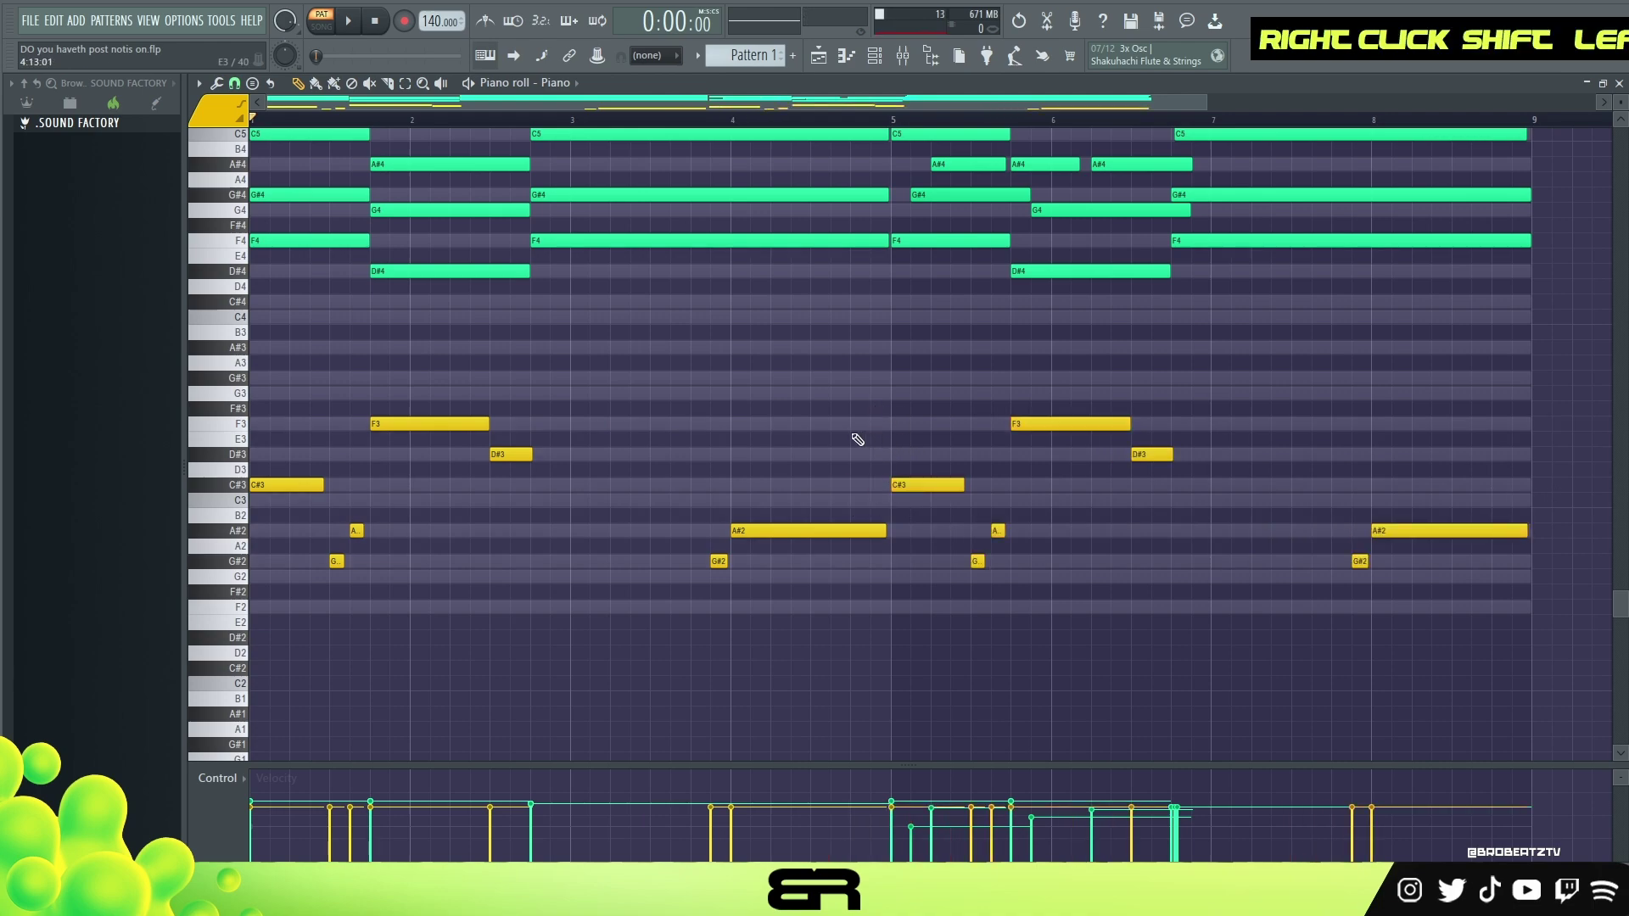
right_click(503, 523)
key("alt")
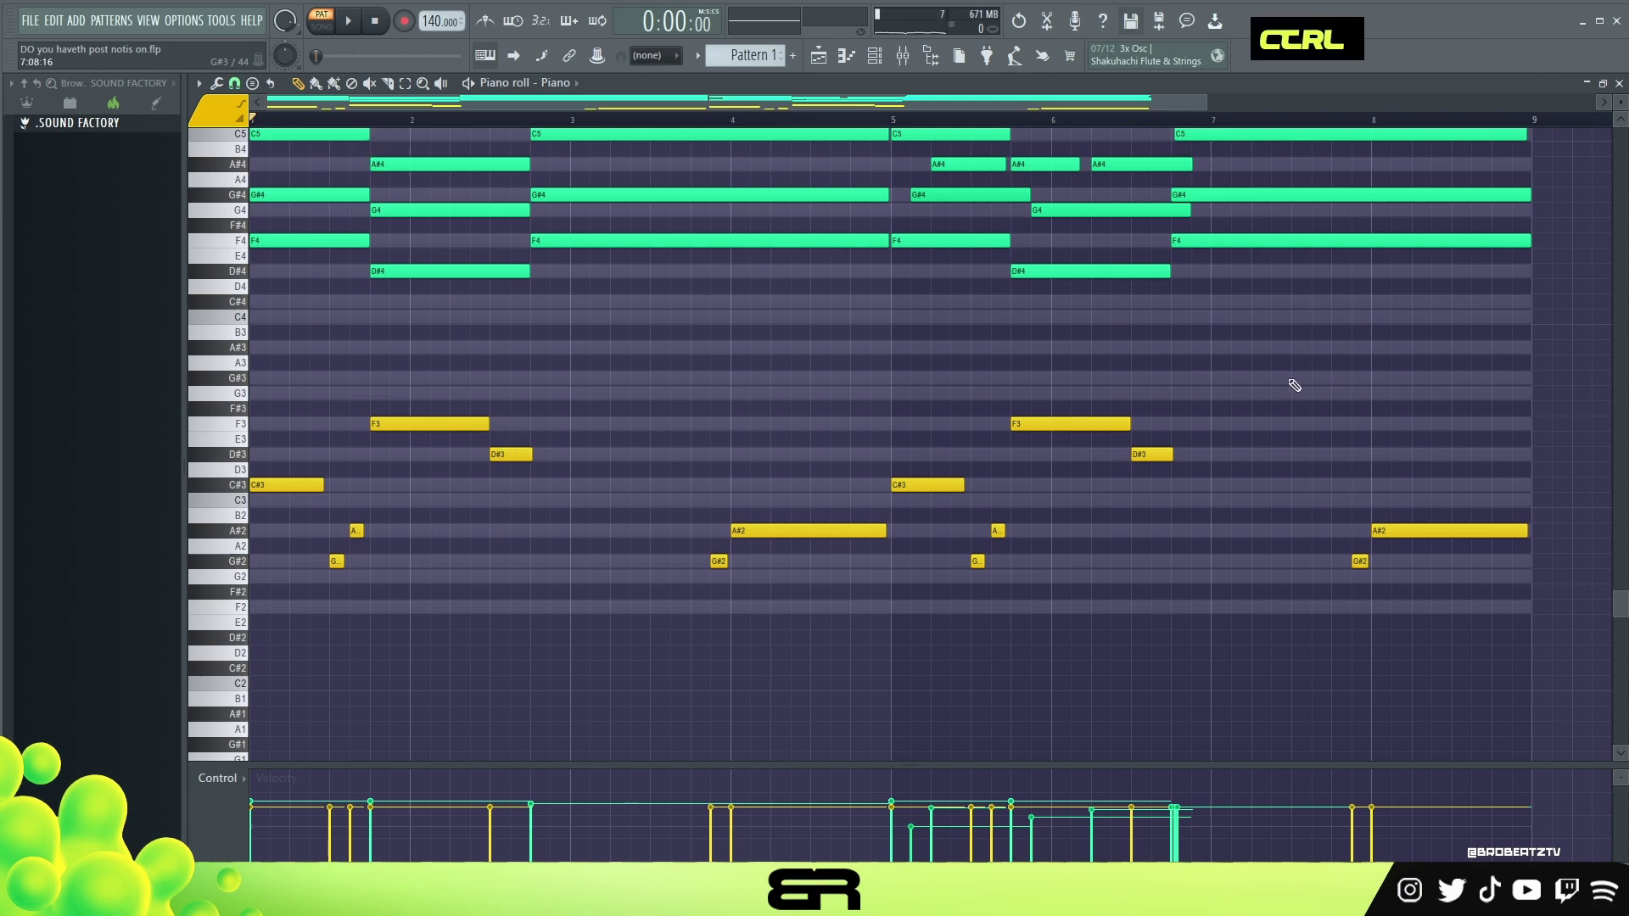
key("space")
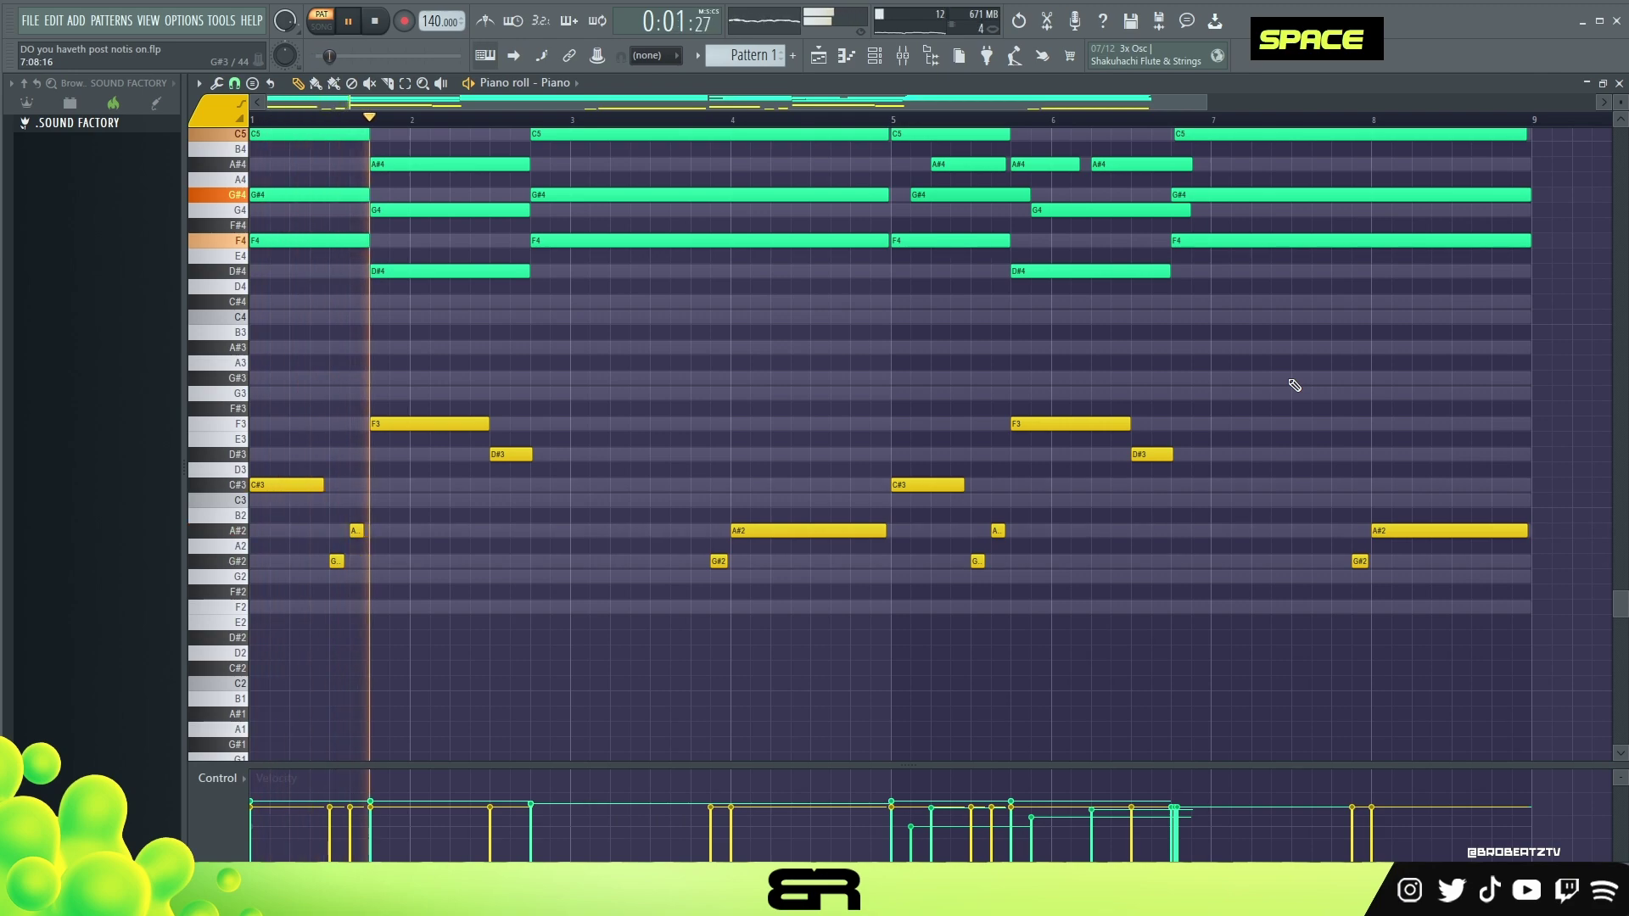
scroll(1134, 158, "up", 4)
left_click_drag(1374, 410, 588, 216)
key("alt")
scroll(862, 472, "down", 2)
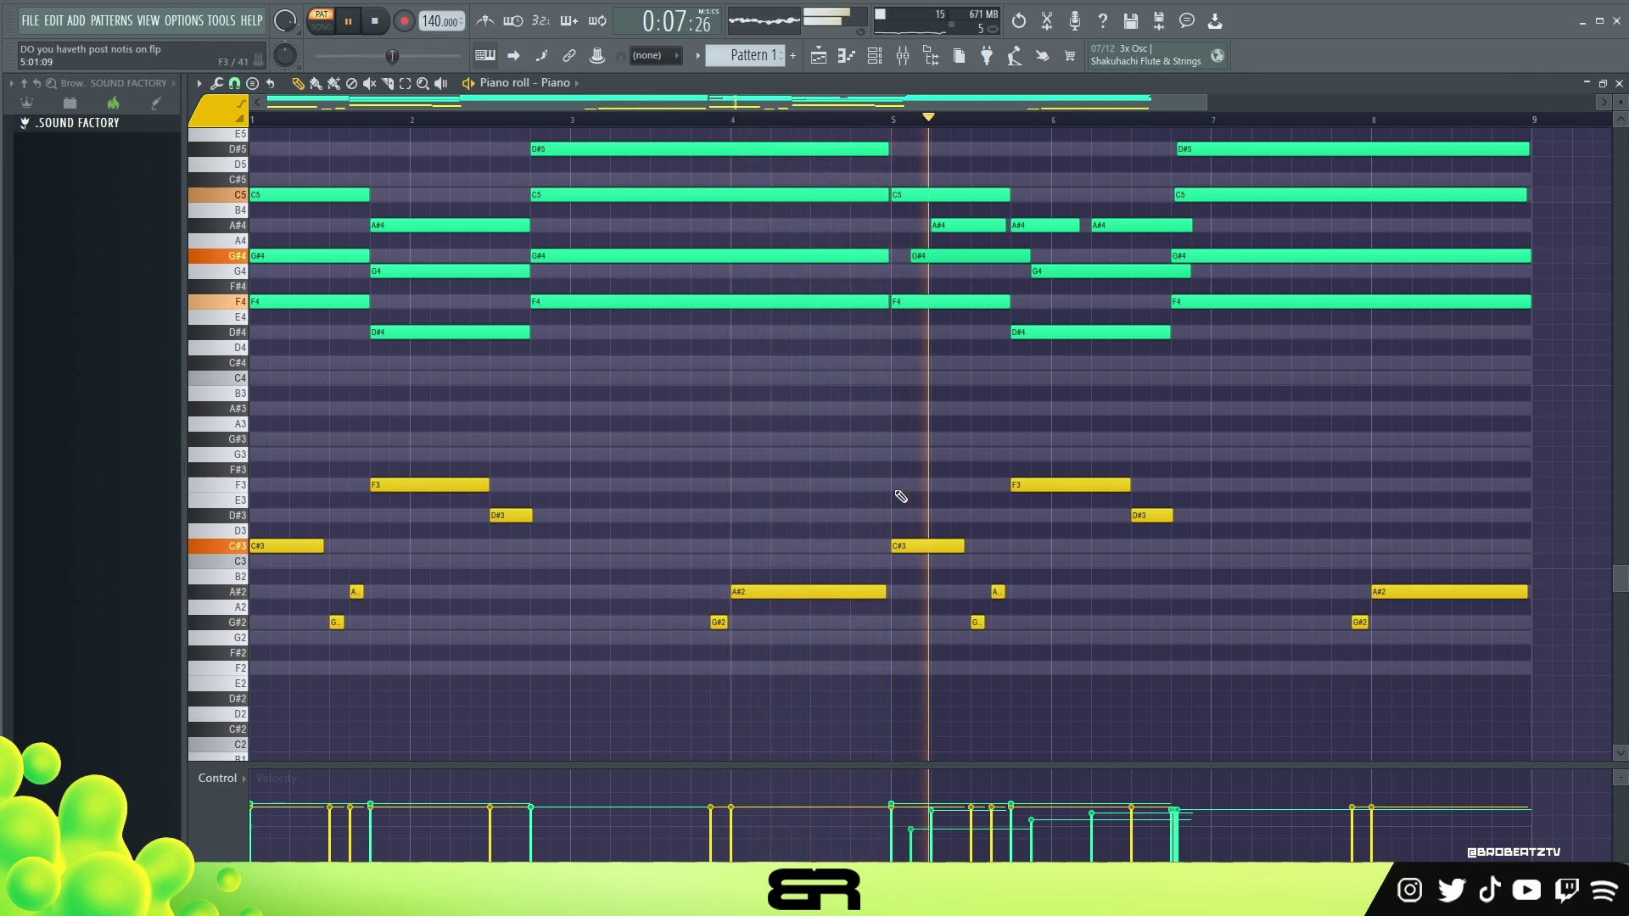
scroll(1302, 484, "up", 2)
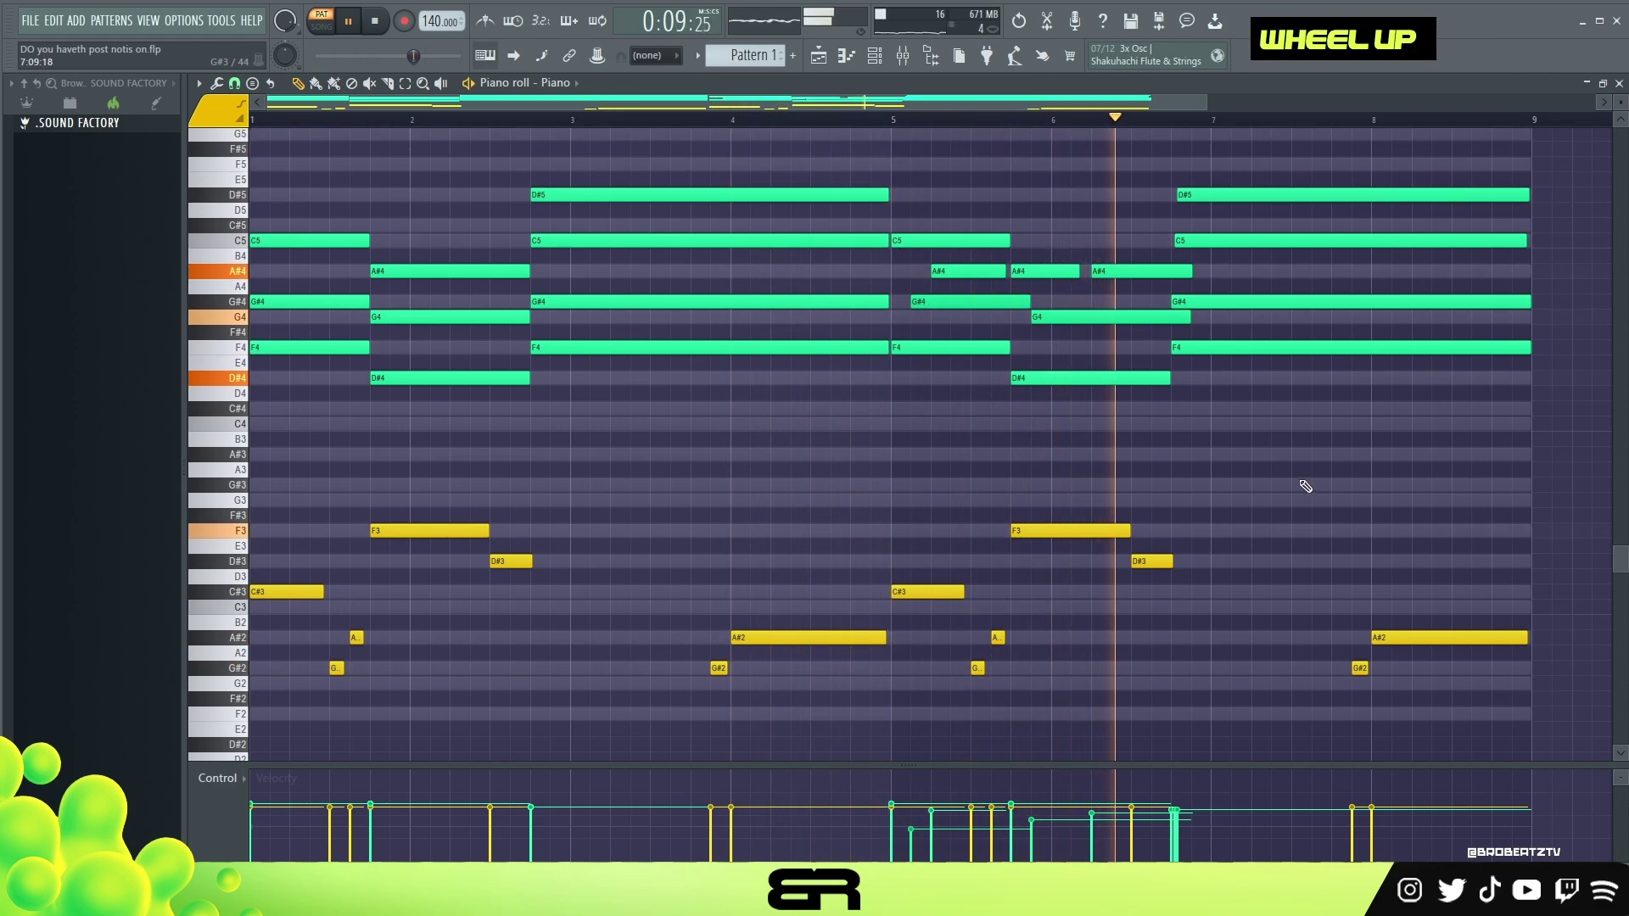
Shift the last chord's C5 and D#5 slightly later, then trim the end of that D#5 slightly.
left_click_drag(1238, 180, 1203, 234)
scroll(1208, 221, "down", 1)
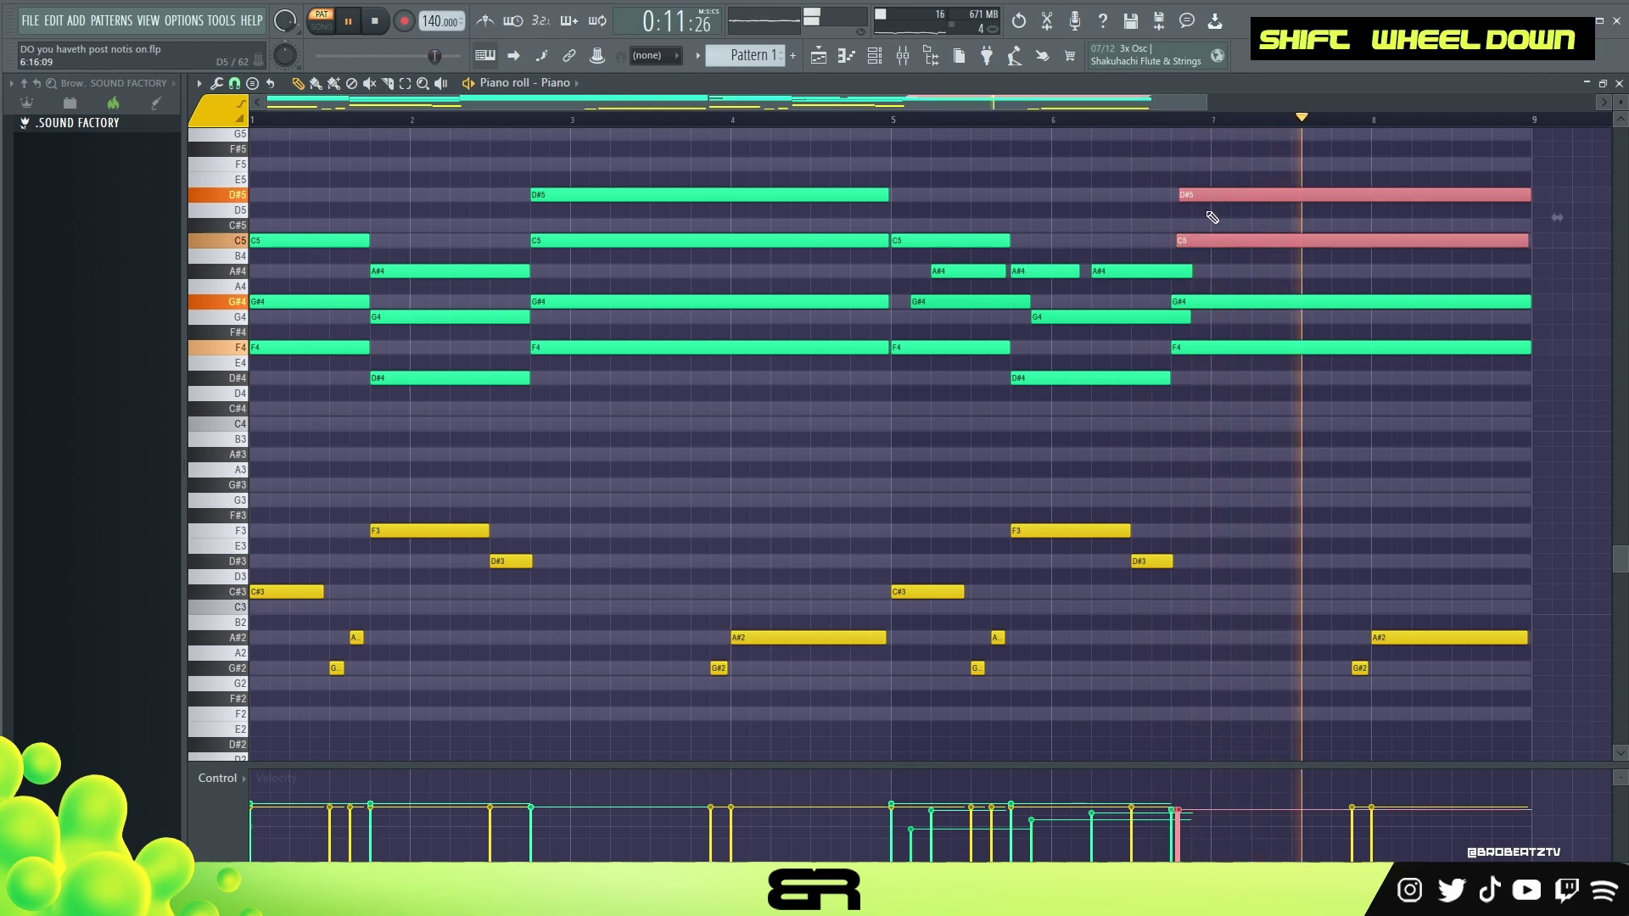
right_click(1210, 217)
left_click(1211, 194, "ctrl")
scroll(1509, 203, "down", 1)
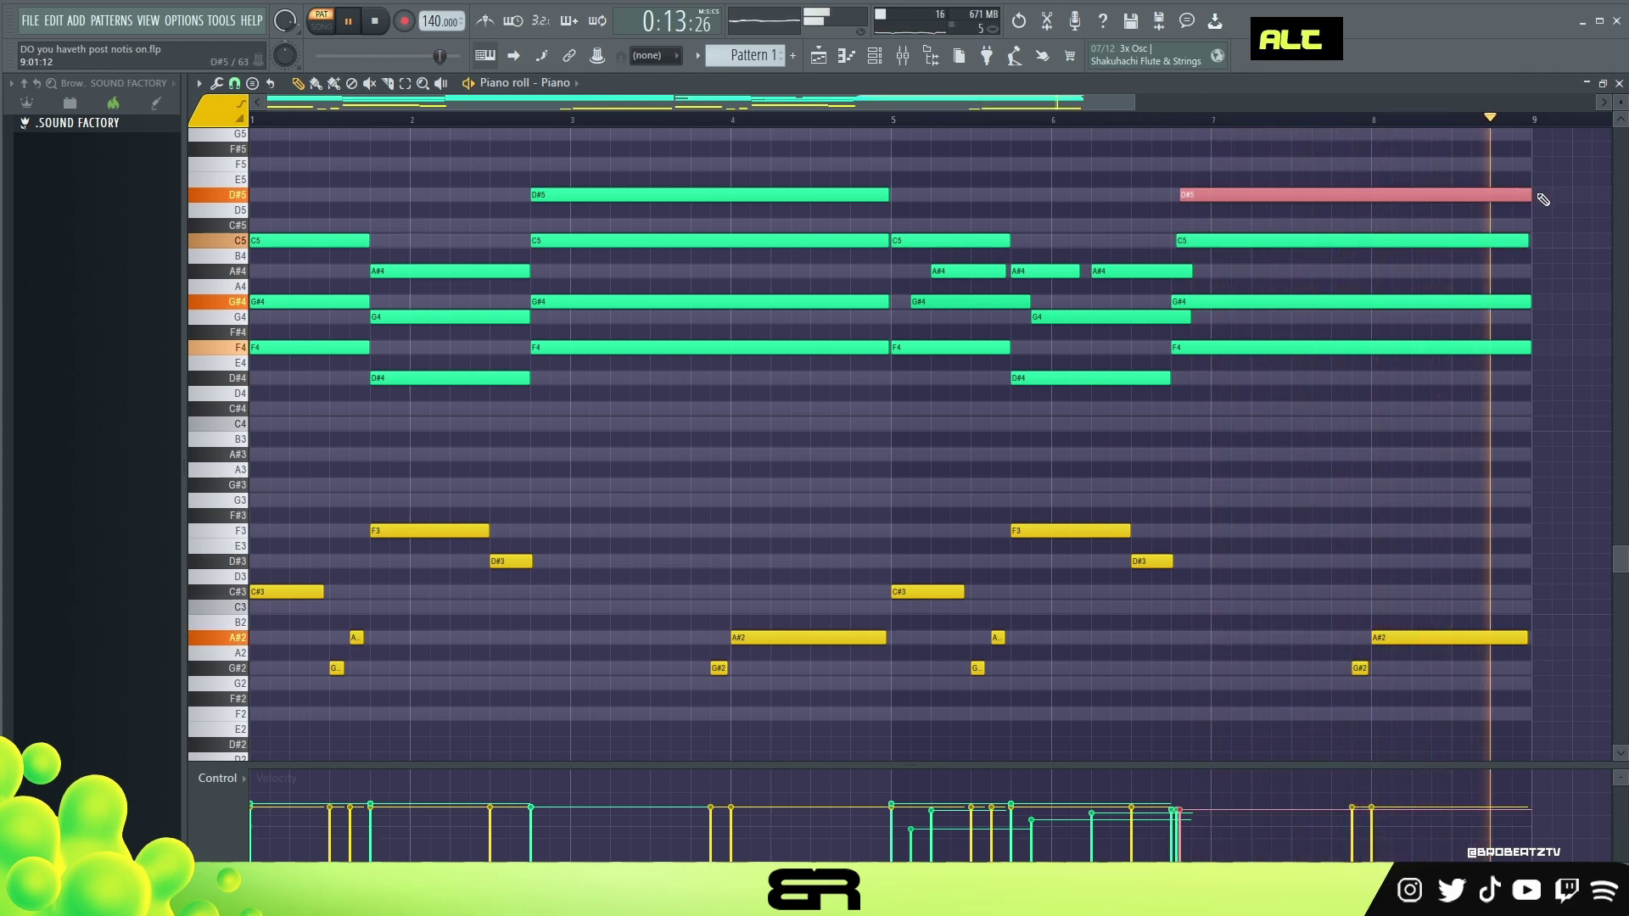
left_click(1525, 196, "alt")
right_click(1569, 268)
key("space")
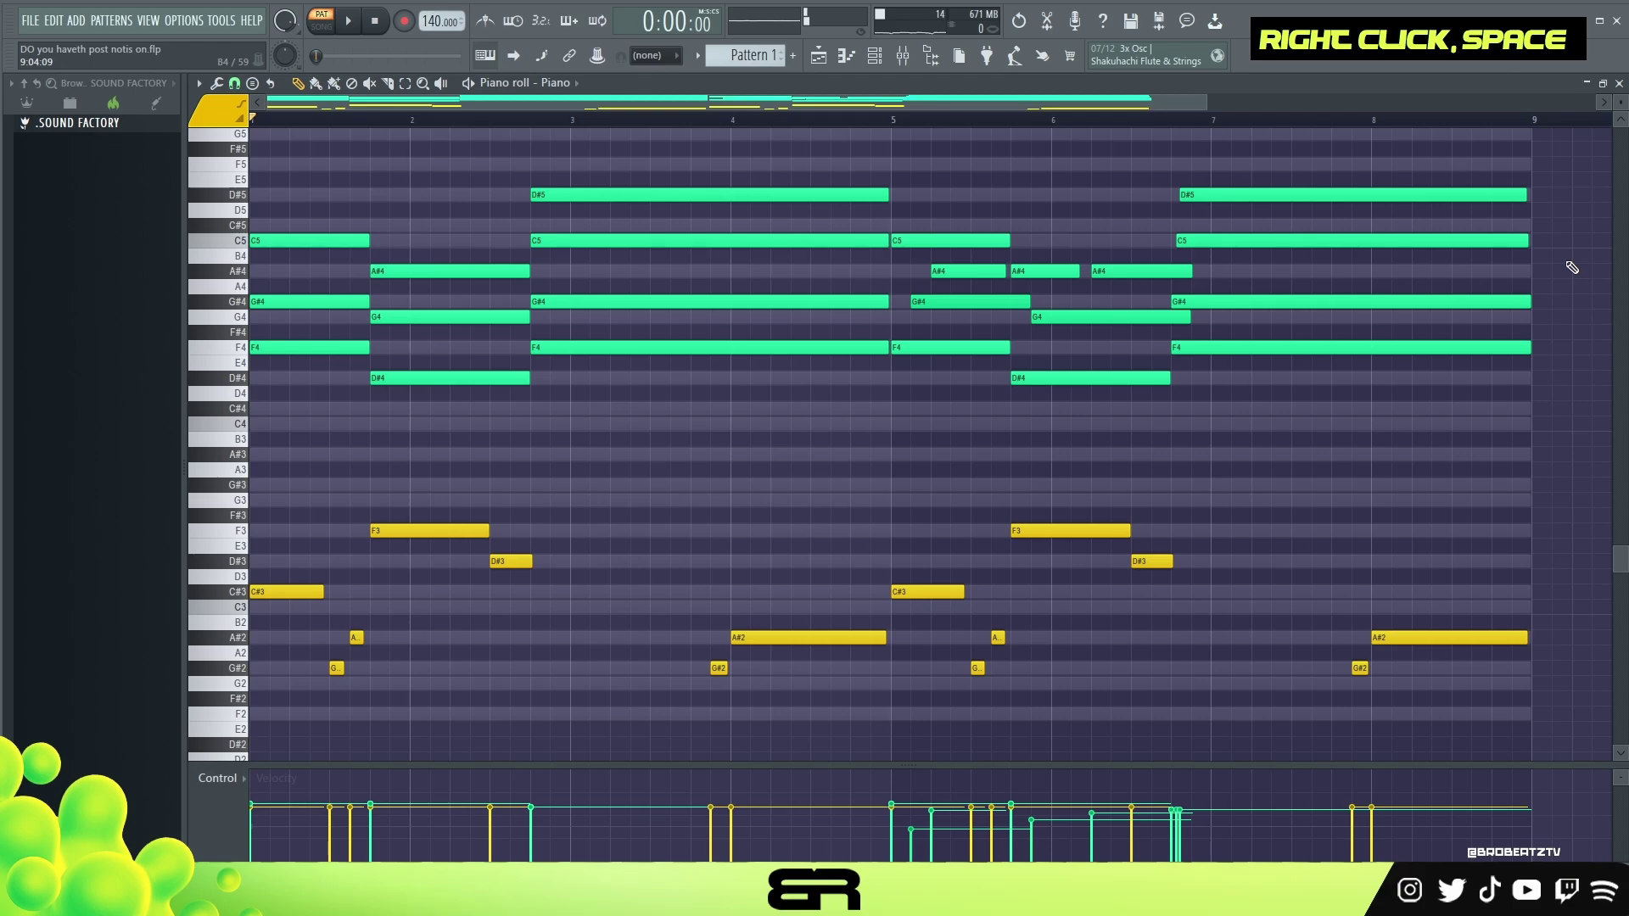
Place four overlapping trial notes, G#5, B5, D6 and F6, rising above the first chord, then delete them.
scroll(853, 486, "up", 5)
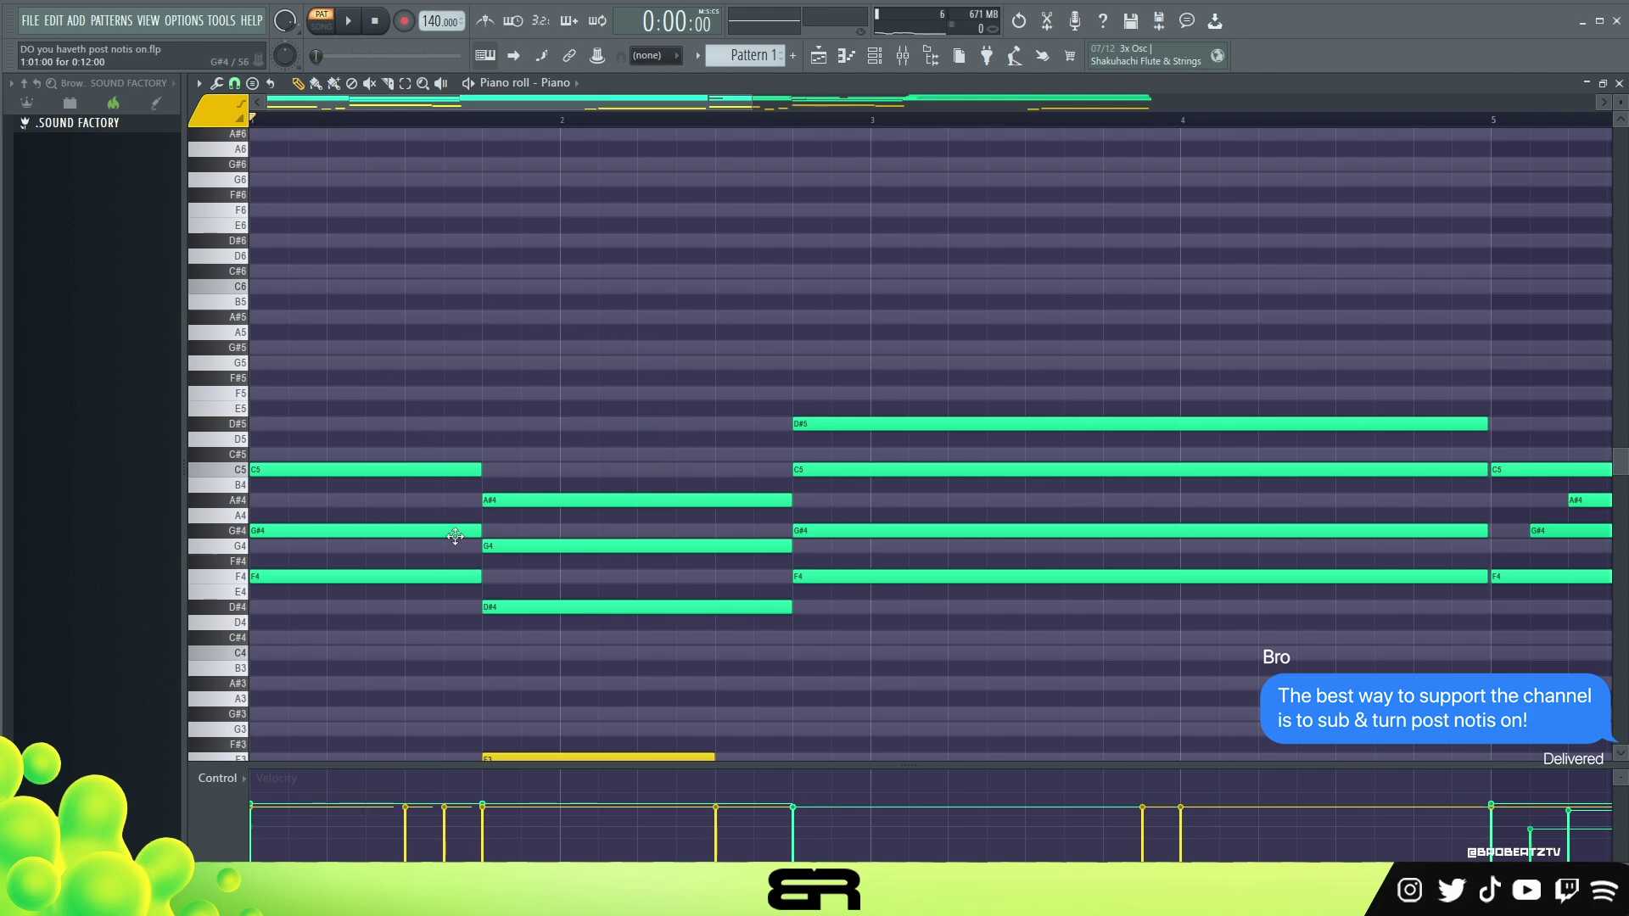
key("ctrl")
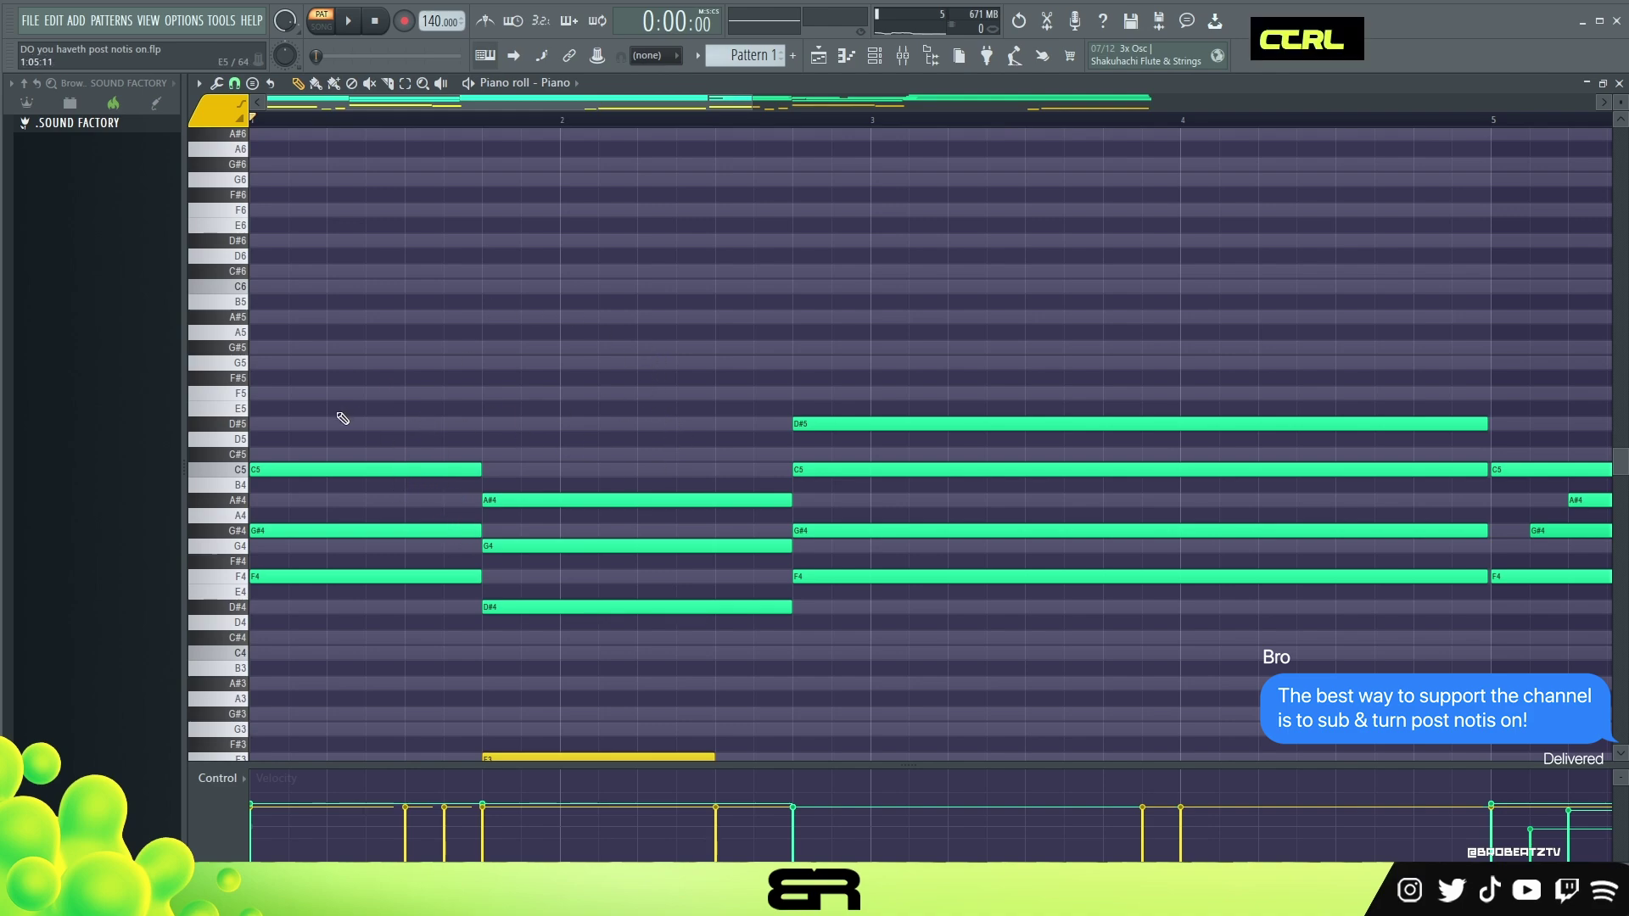
left_click(270, 347)
left_click(301, 301)
left_click(343, 256)
left_click(416, 208)
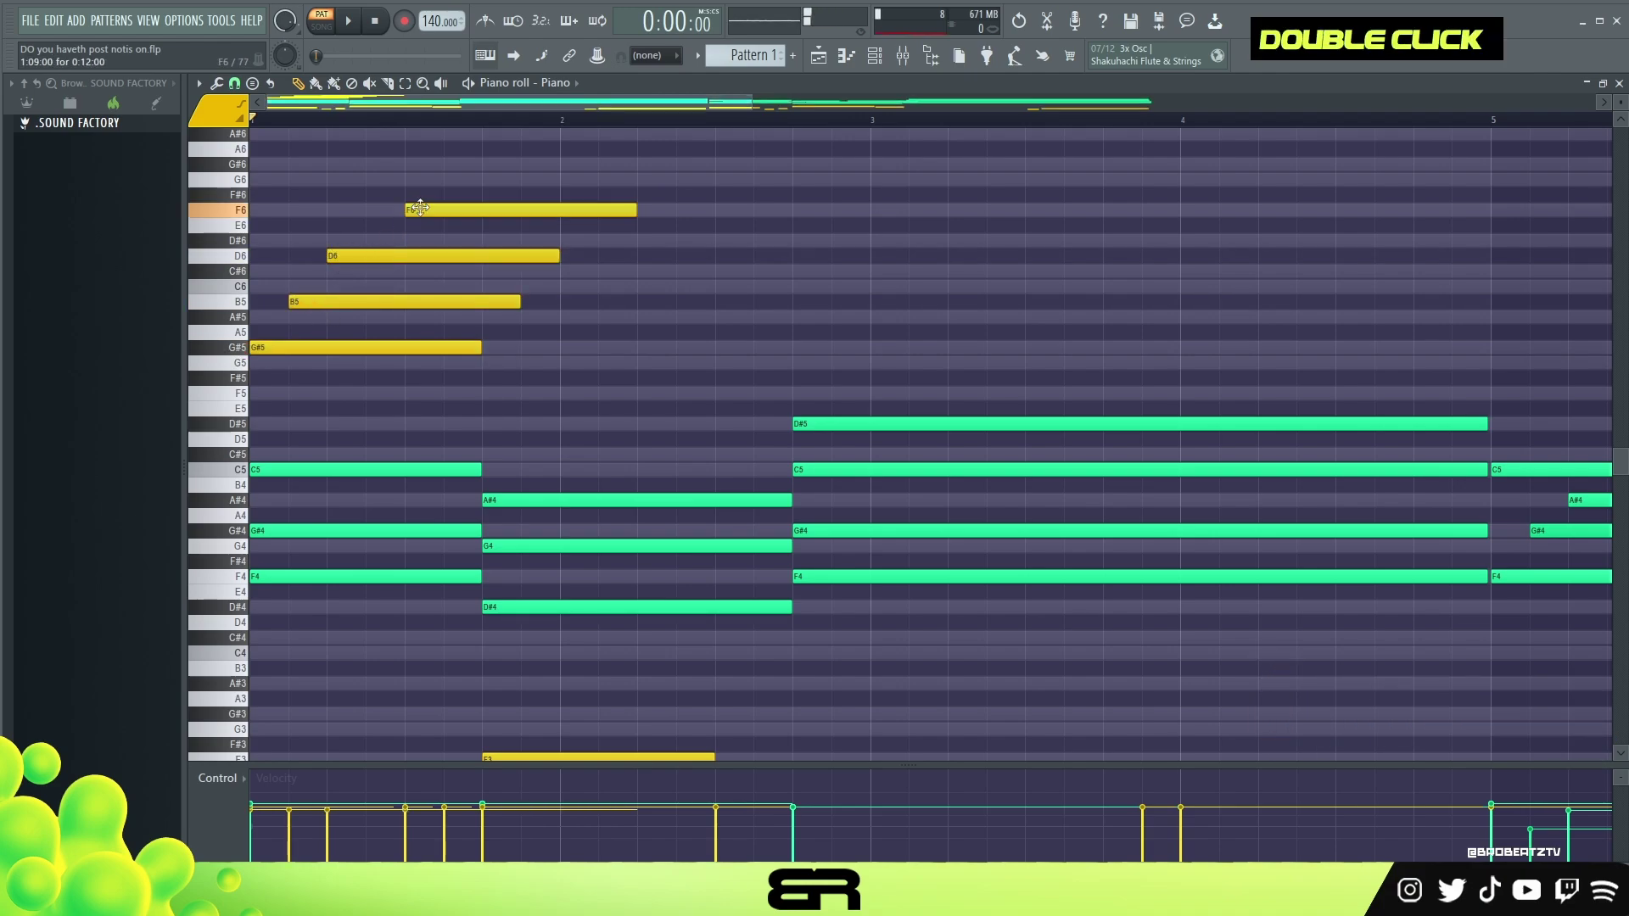
right_click(446, 347)
right_click(479, 301)
right_click(510, 256)
right_click(543, 209)
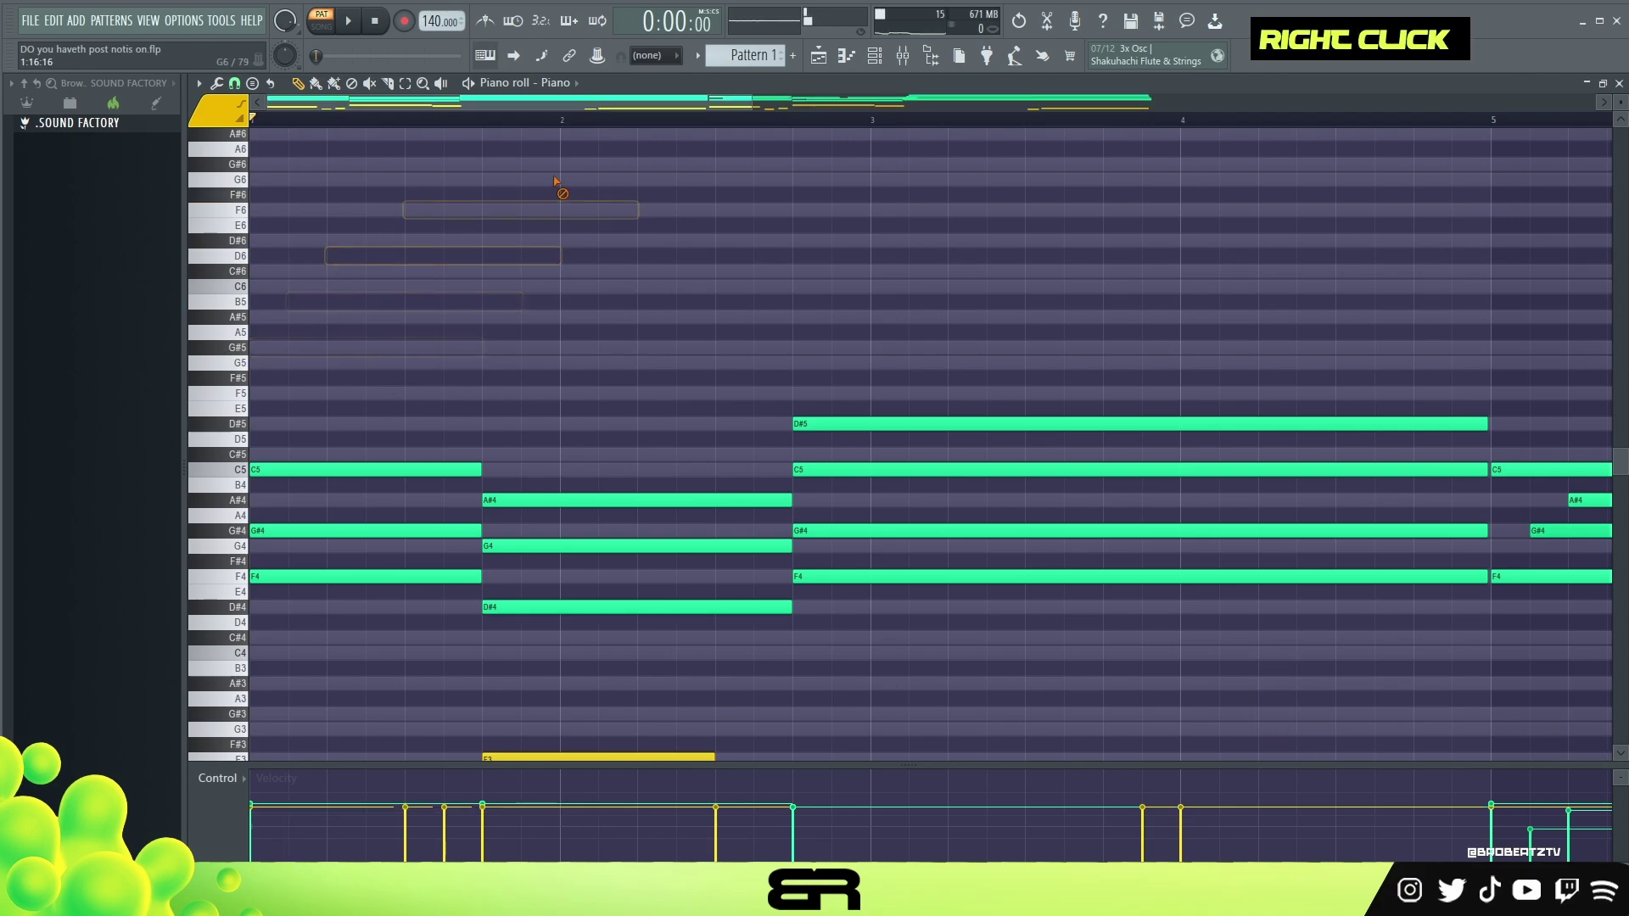
left_click(348, 472, "ctrl")
left_click(280, 576, "ctrl+shift")
mouse_move(280, 576)
left_mouse_down()
mouse_move(357, 576)
mouse_move(255, 567)
mouse_move(444, 563)
mouse_move(263, 569)
left_mouse_up()
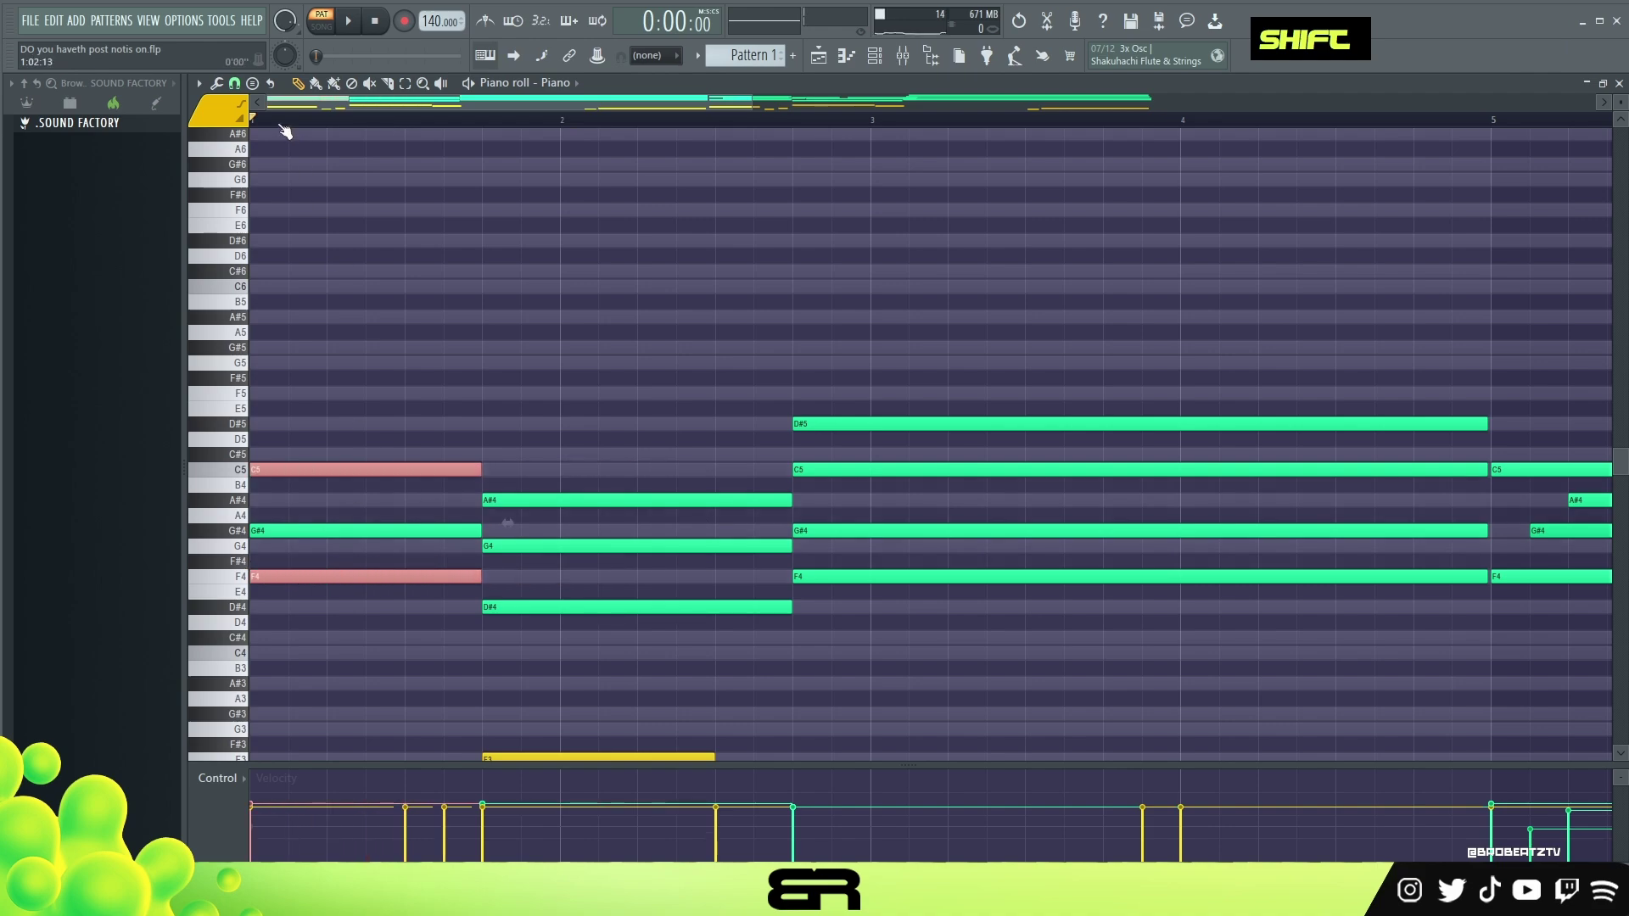
left_click(252, 83)
left_click(280, 13)
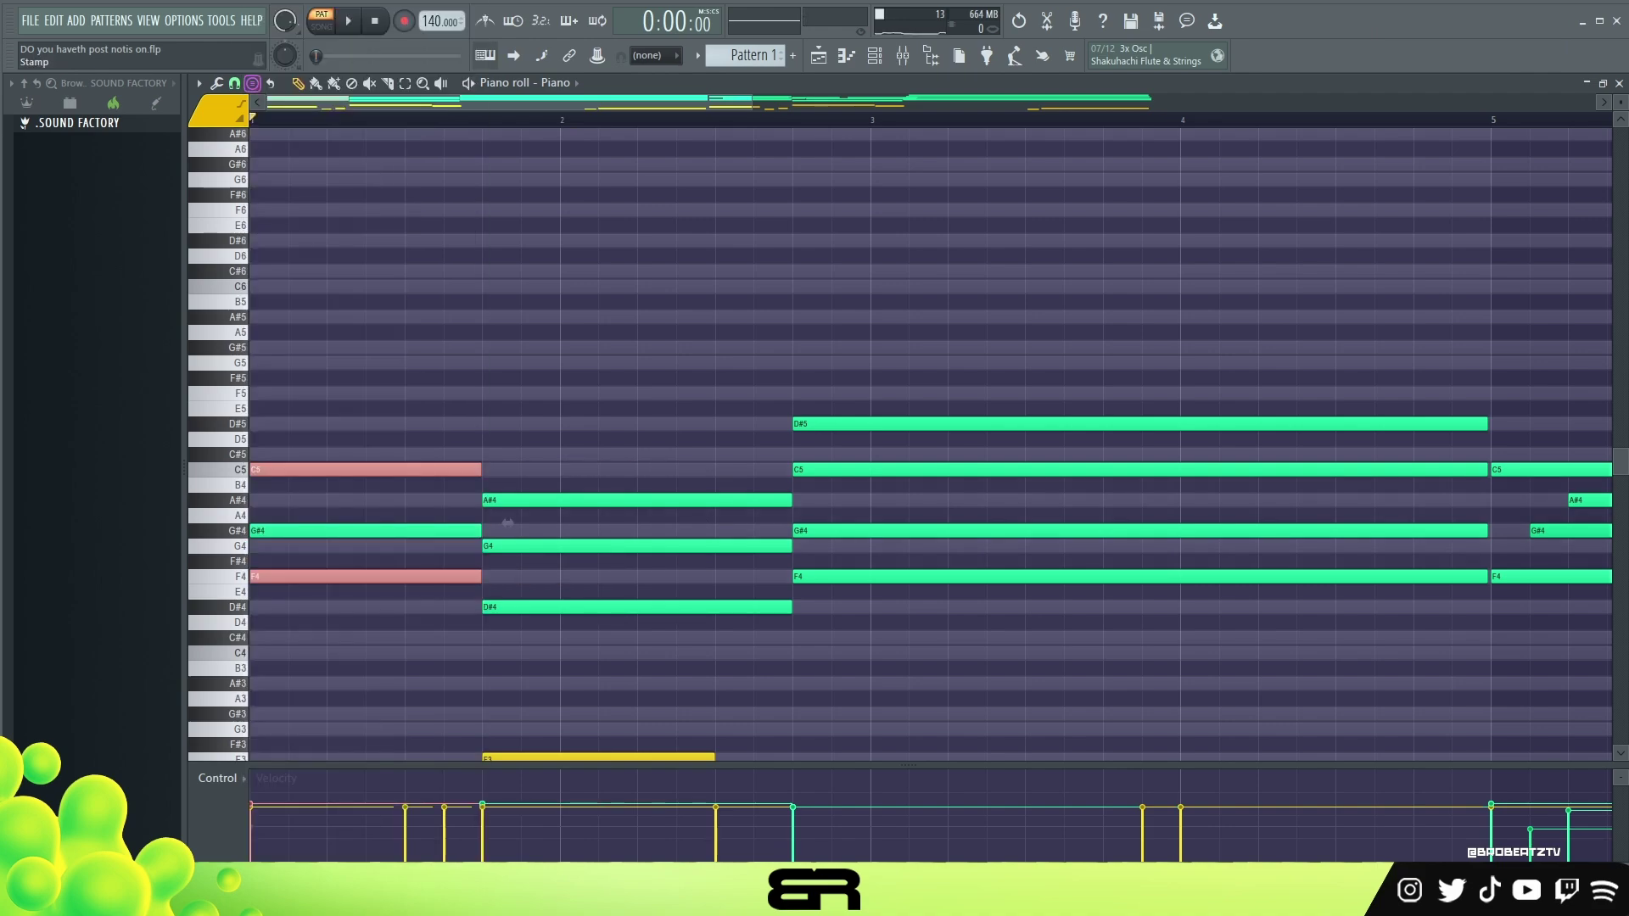
left_click_drag(281, 576, 321, 514)
right_click(322, 544)
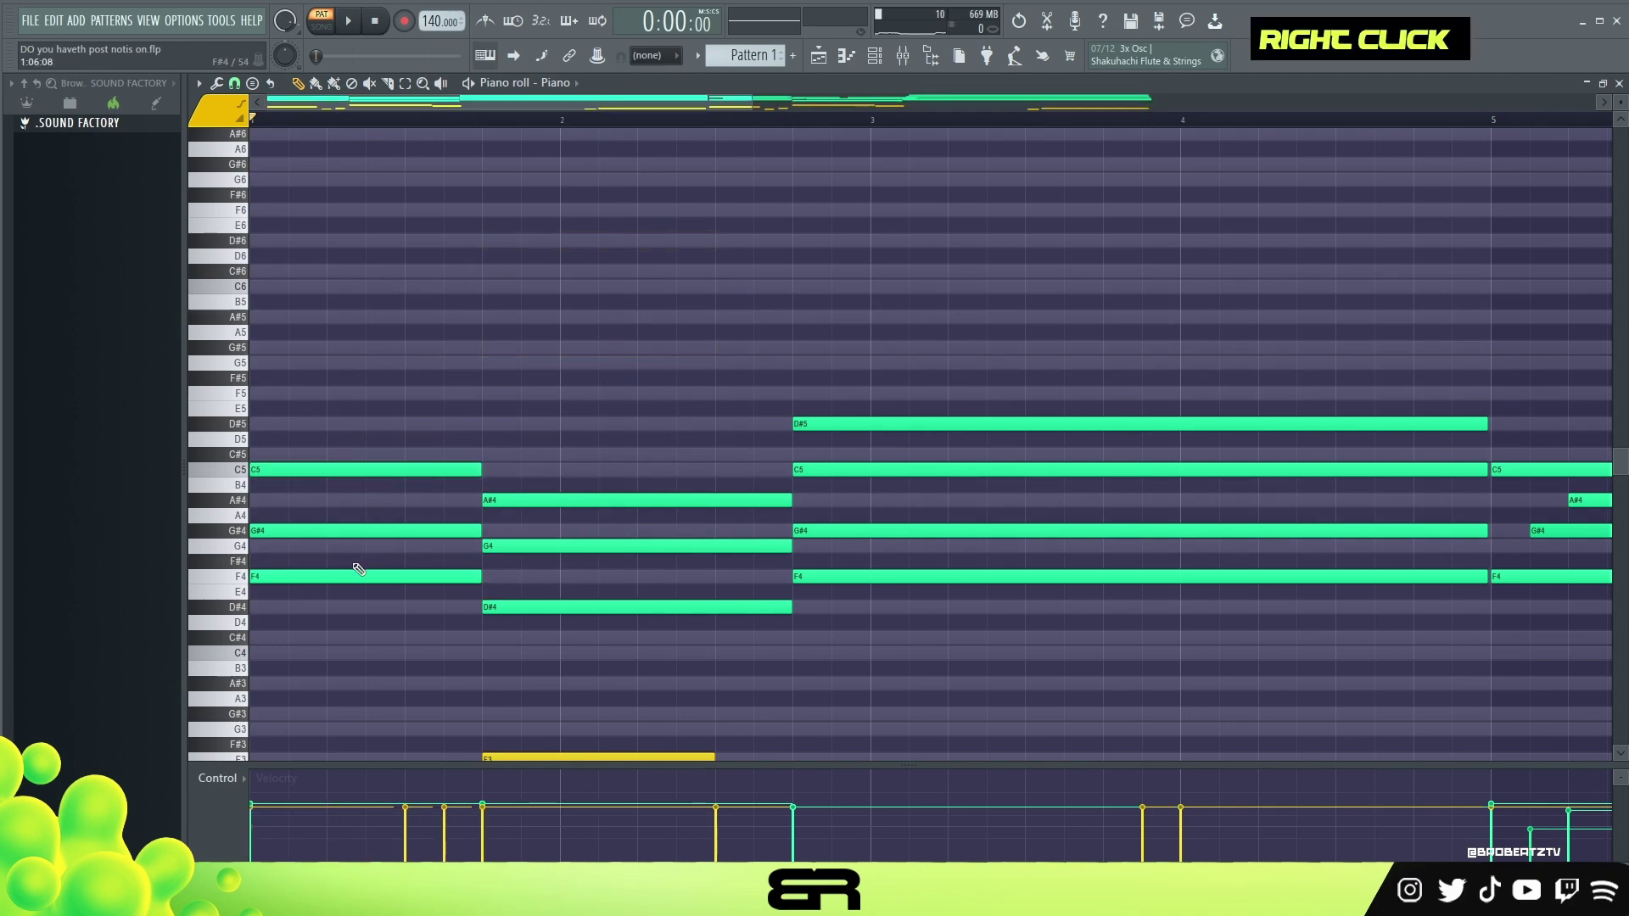
Copy the first chord's F4 and C5 up to D#5 and A#5, and delete the D#5 copy.
left_click(355, 469, "ctrl")
left_click(348, 576, "ctrl+shift")
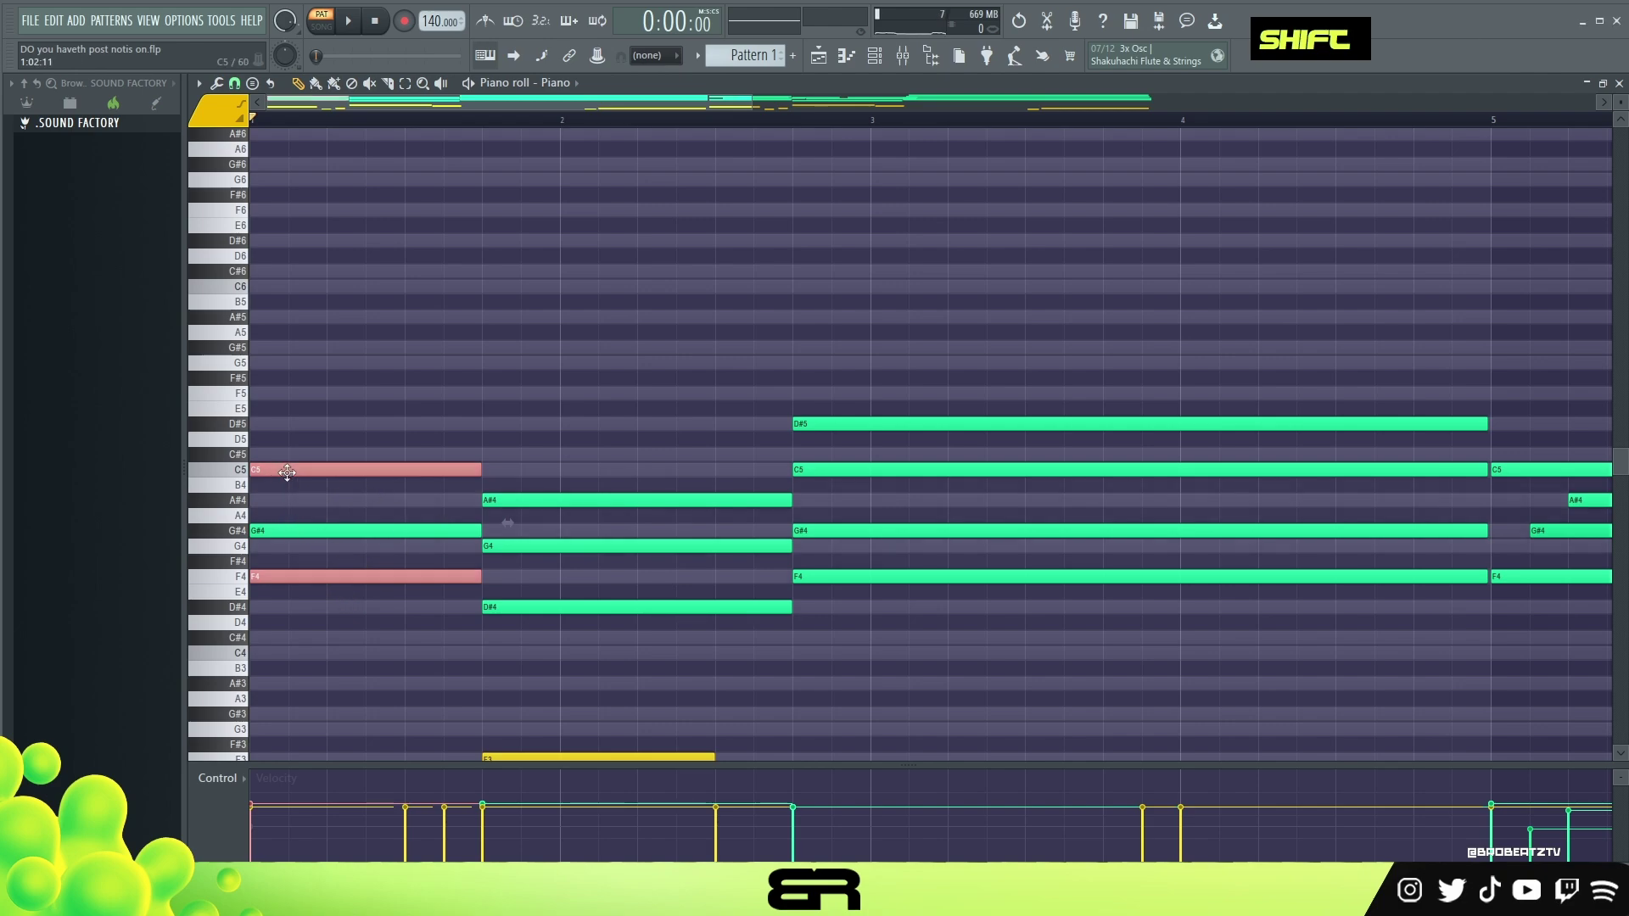
left_click_drag(288, 472, 519, 486, "shift")
left_click_drag(509, 588, 540, 427)
left_click_drag(337, 462, 268, 422, "shift")
key("ctrl+z")
left_click_drag(525, 256, 590, 428, "ctrl")
left_click_drag(551, 439, 587, 441)
right_click(589, 441)
left_click_drag(565, 301, 596, 484, "ctrl")
left_click_drag(639, 424, 368, 424)
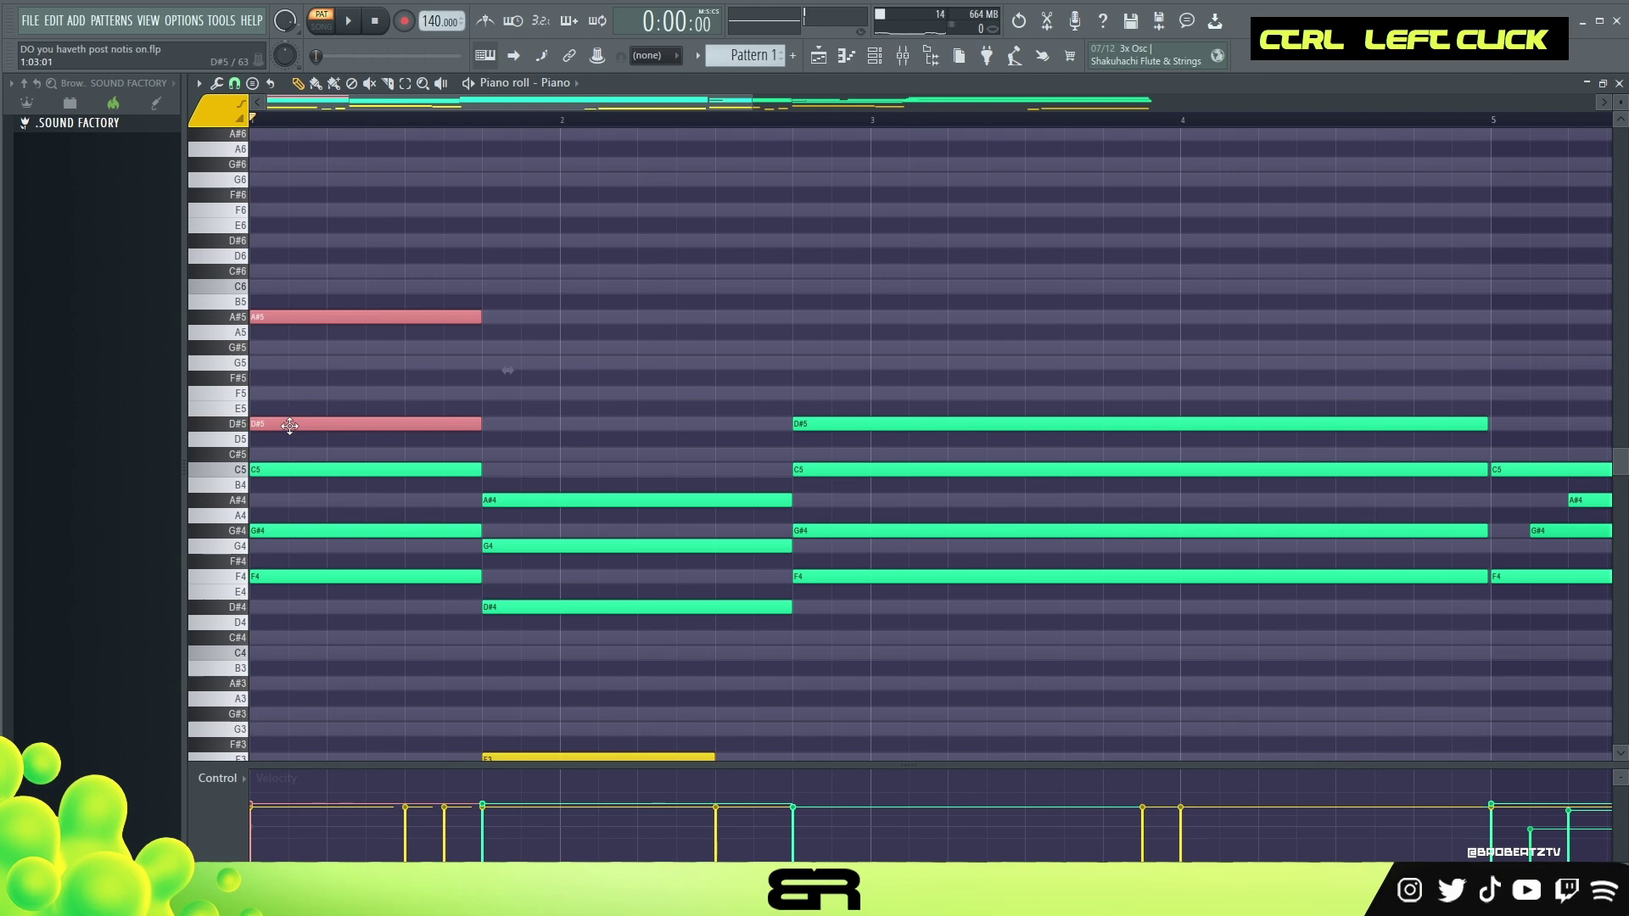
right_click(424, 382)
right_click(371, 428)
left_click_drag(492, 306, 405, 389, "ctrl")
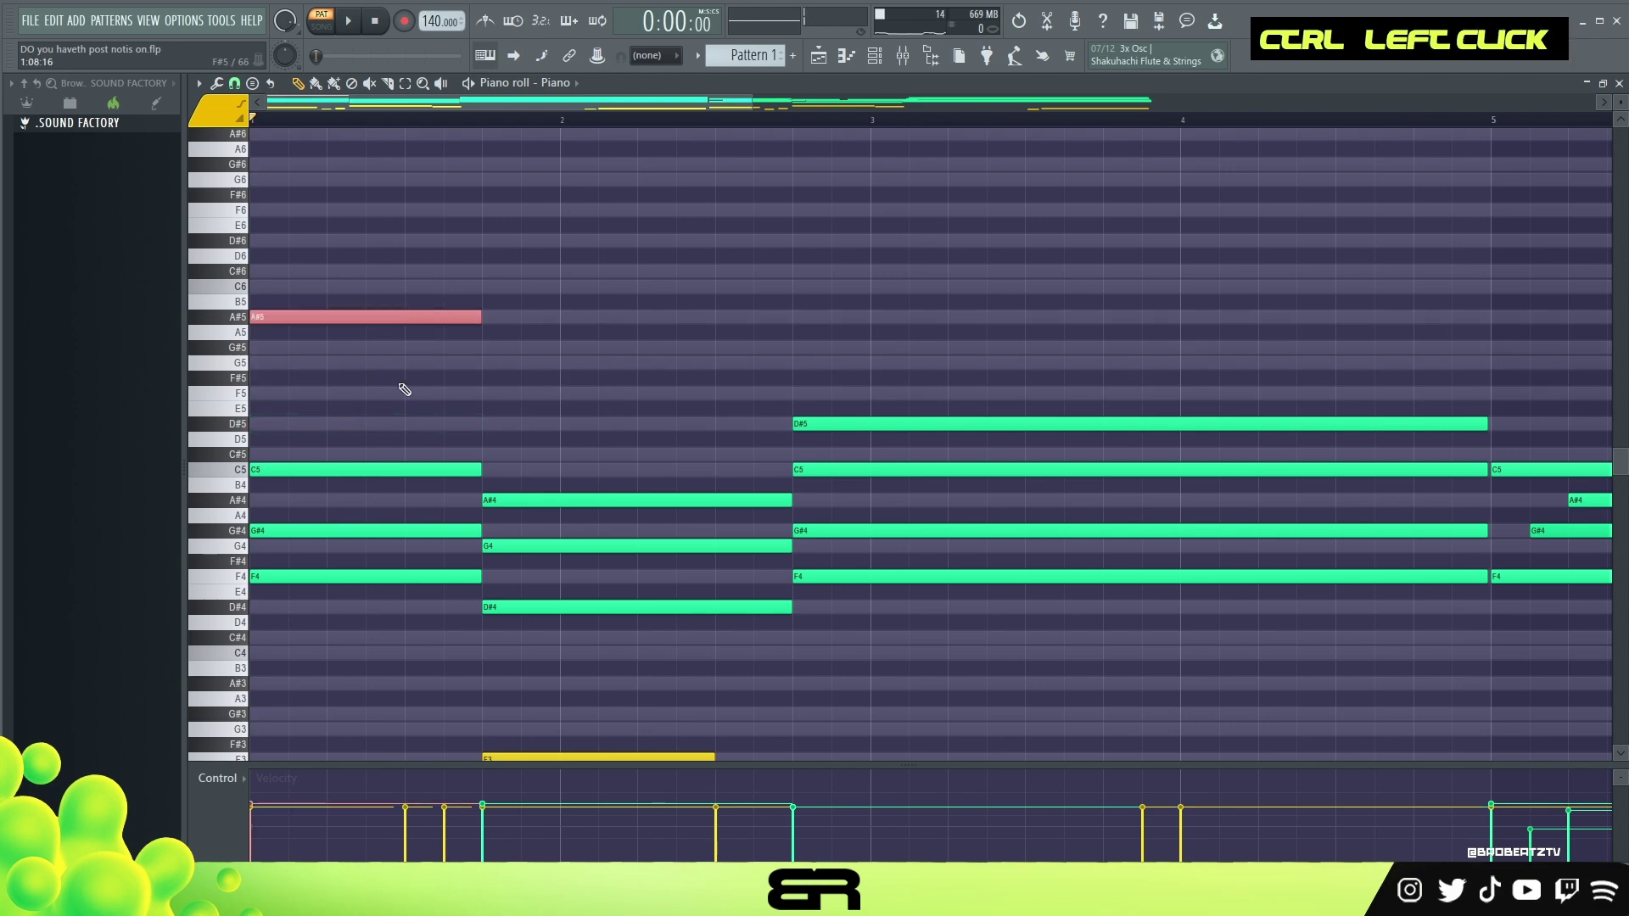
Shorten the A#5 to a short opening note, add short A#5, G#5 and A#5 notes over the first chord, and play them.
left_click_drag(481, 317, 279, 317, "alt")
left_click(342, 318)
left_click(380, 348)
left_click(419, 317)
key("space")
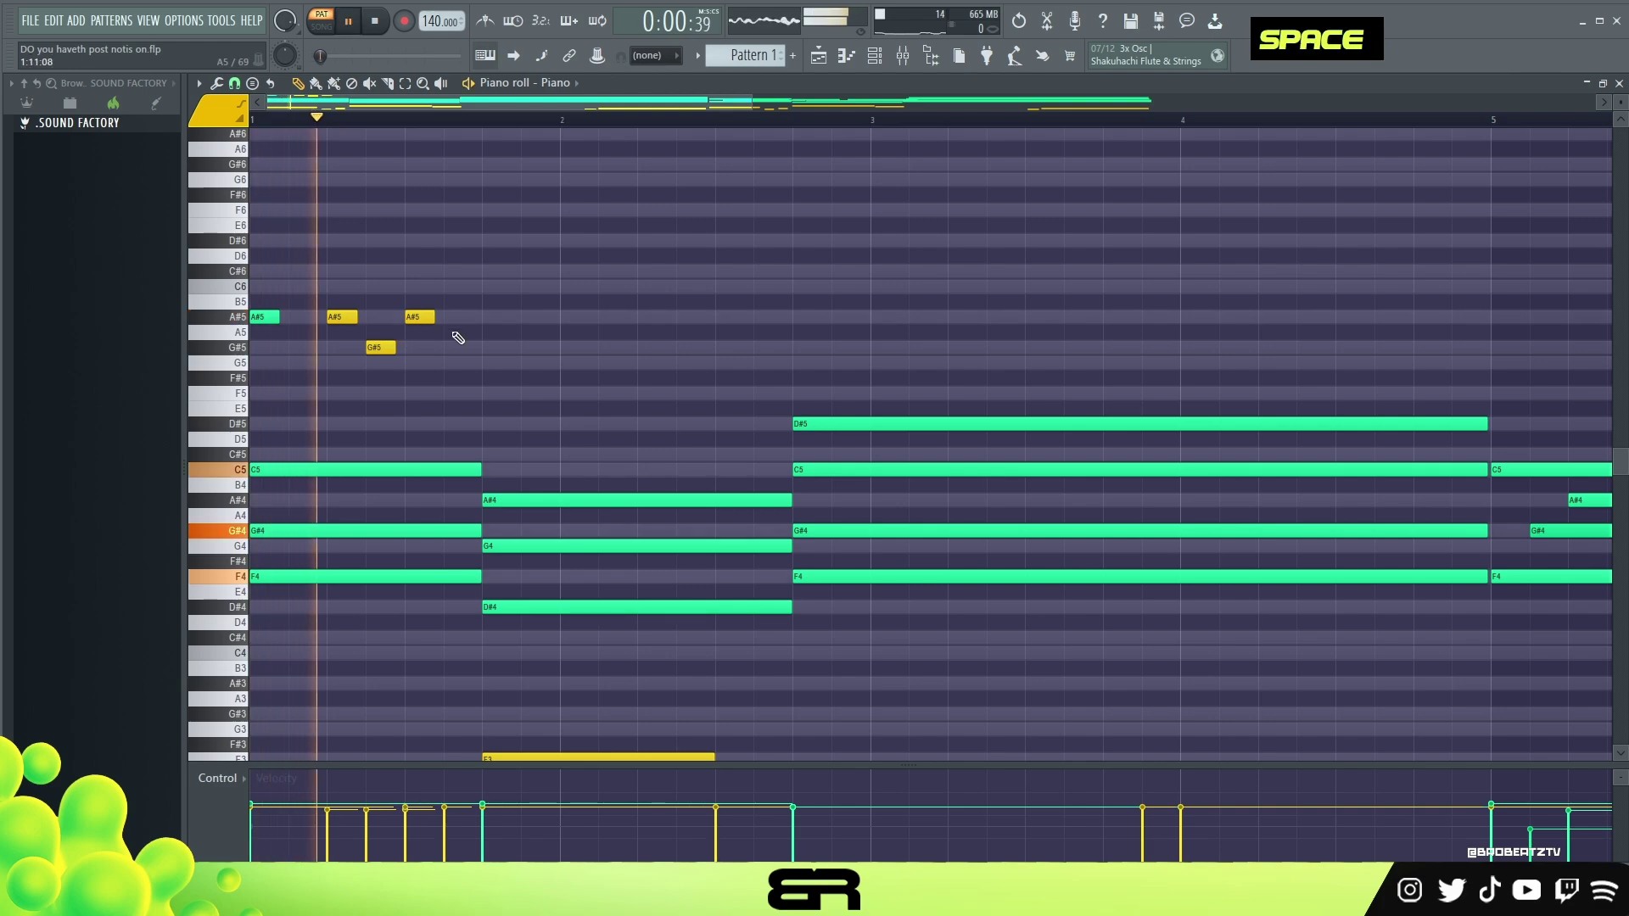
Extend the trial melody with short G5, F5, D#5 and F5 notes over the second chord and an A#5 at the third chord.
key("space")
left_click(483, 364)
key("space")
left_click(526, 393)
key("space")
left_click(645, 424)
left_click(684, 394)
key("space")
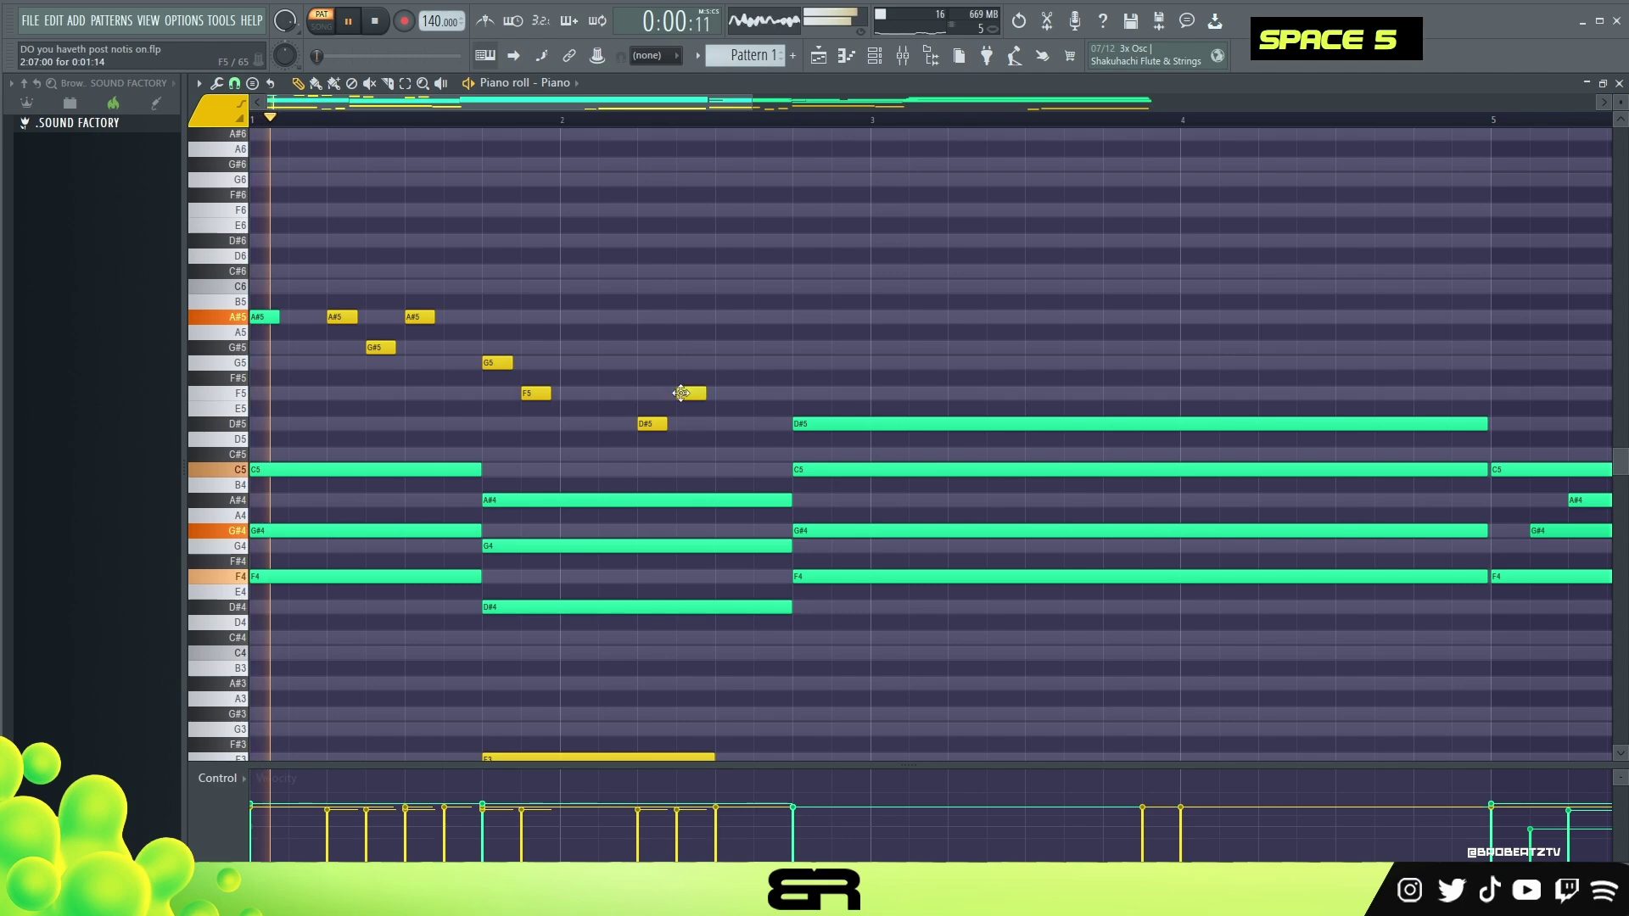
left_click(797, 317)
key("space")
Delete all the short trial melody notes above the chords.
right_click(808, 317)
right_click(653, 424)
right_click(498, 363)
right_click(420, 318)
right_click(535, 394)
right_click(381, 347)
right_click(341, 318)
right_click(264, 317)
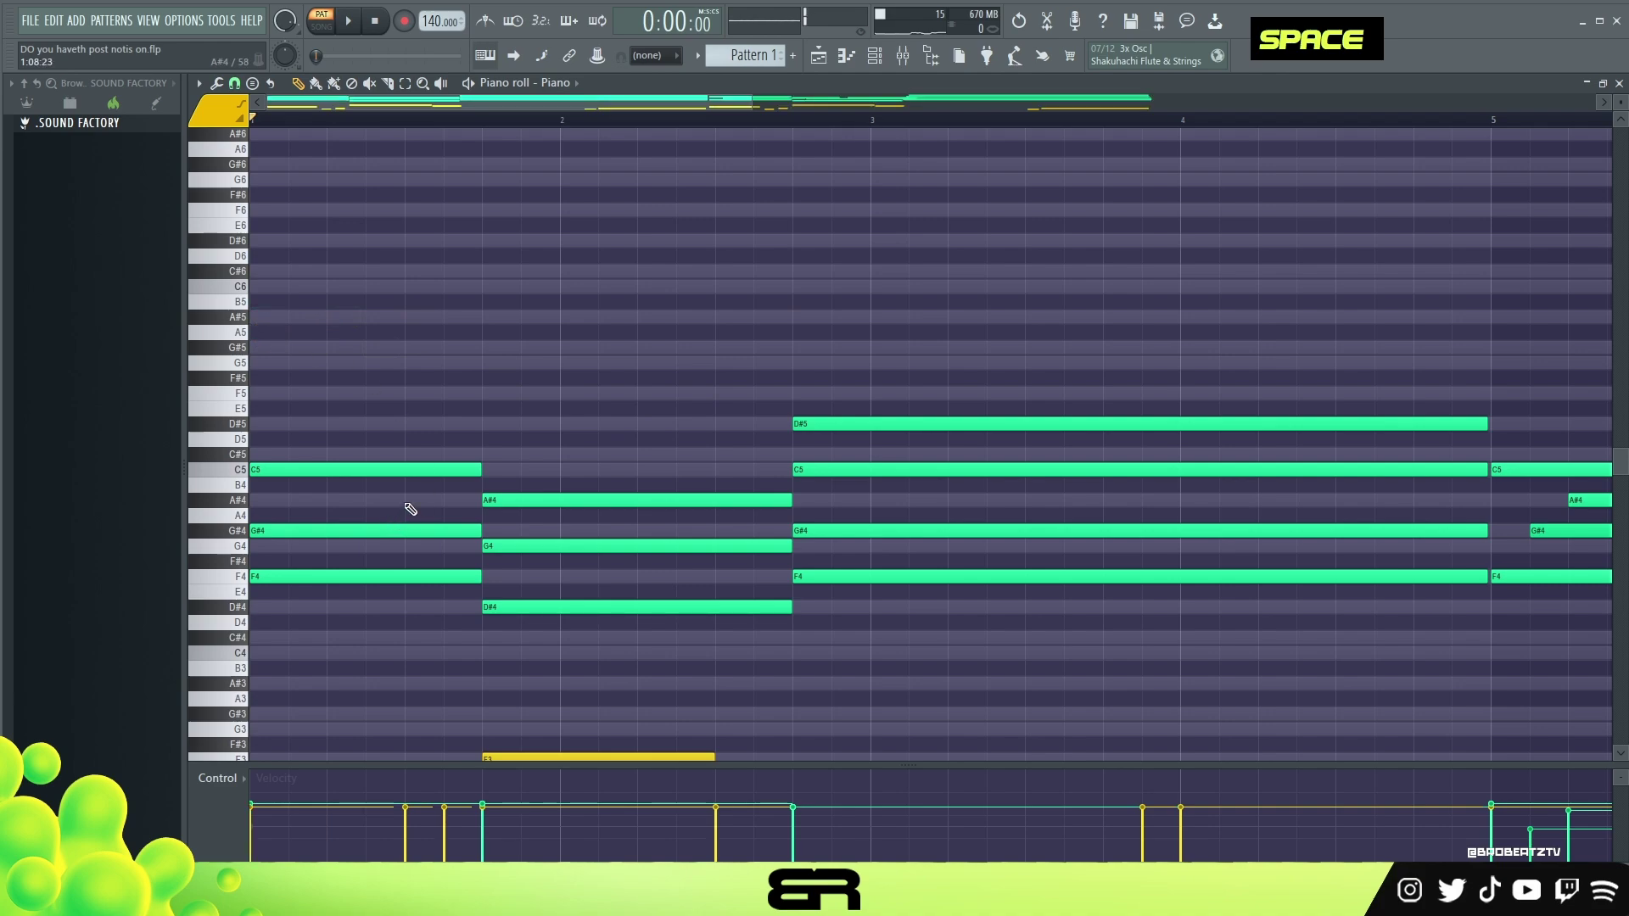
Set the note colour to purple group 10 and place short A#4 and G#4 notes near the start of bar 1.
left_click(219, 110)
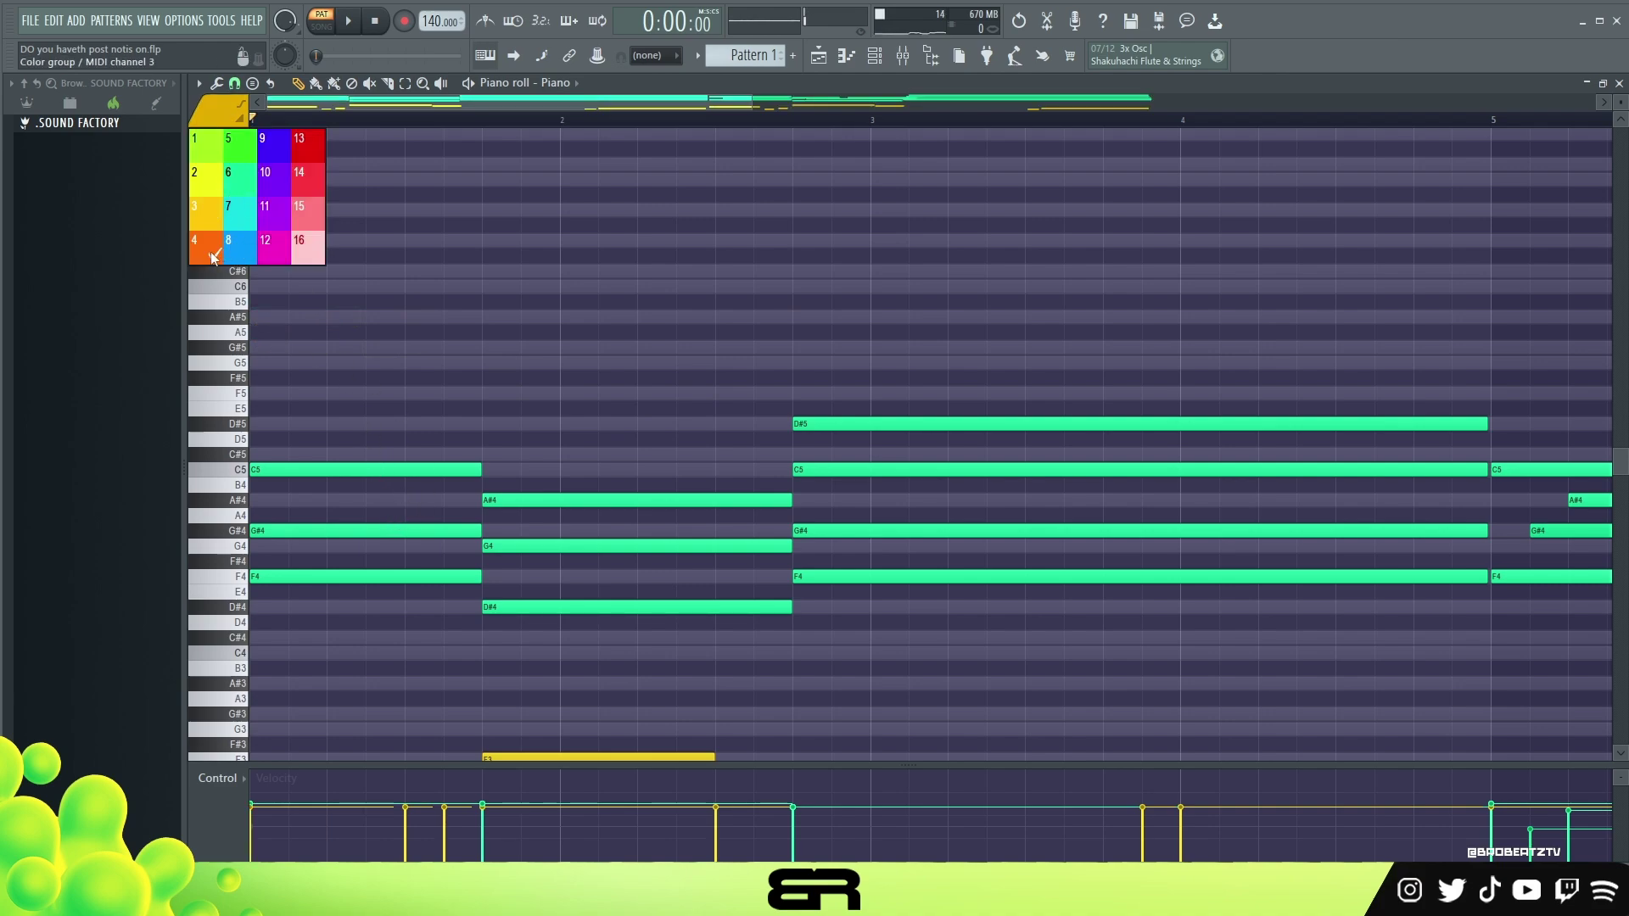
left_click(274, 182)
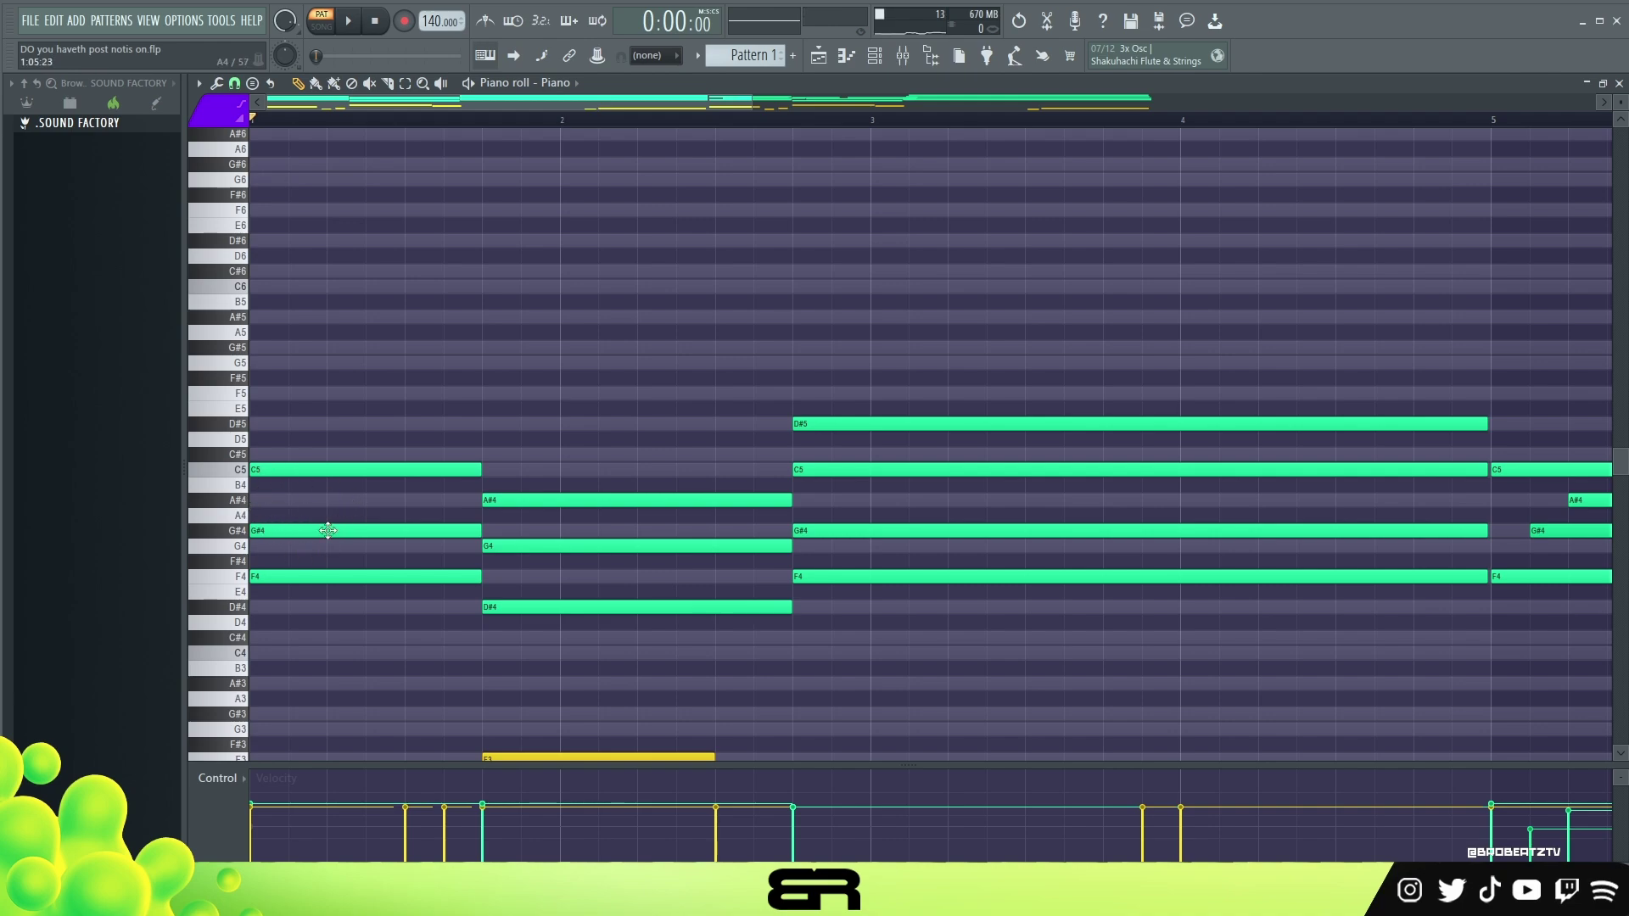
left_click(253, 504)
left_click(237, 531)
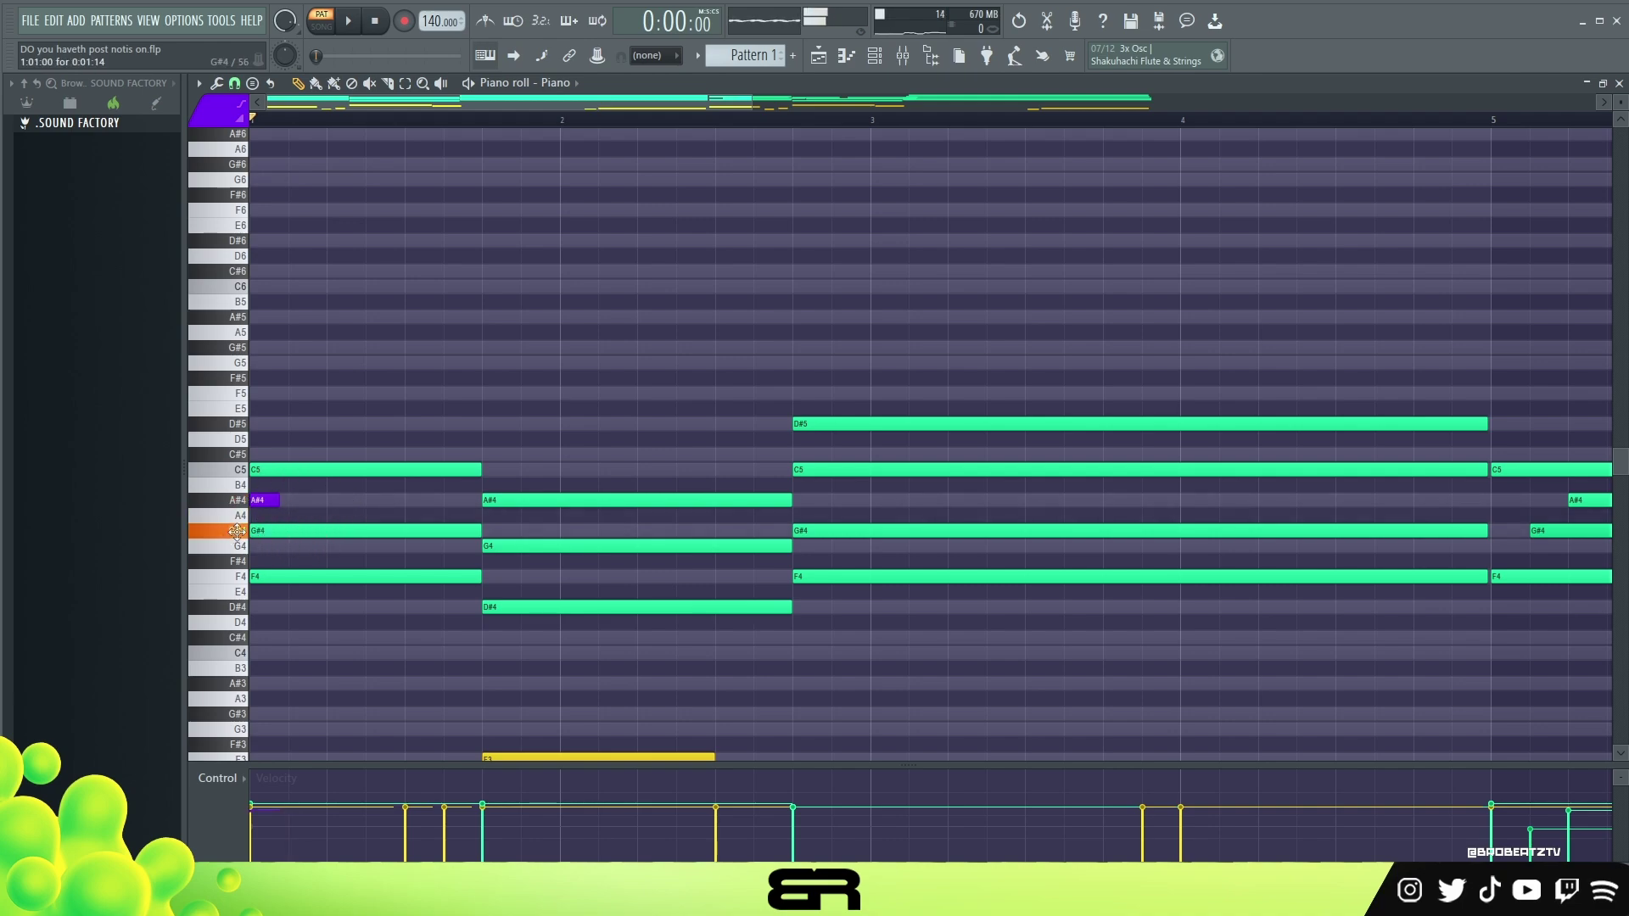
left_click(288, 531)
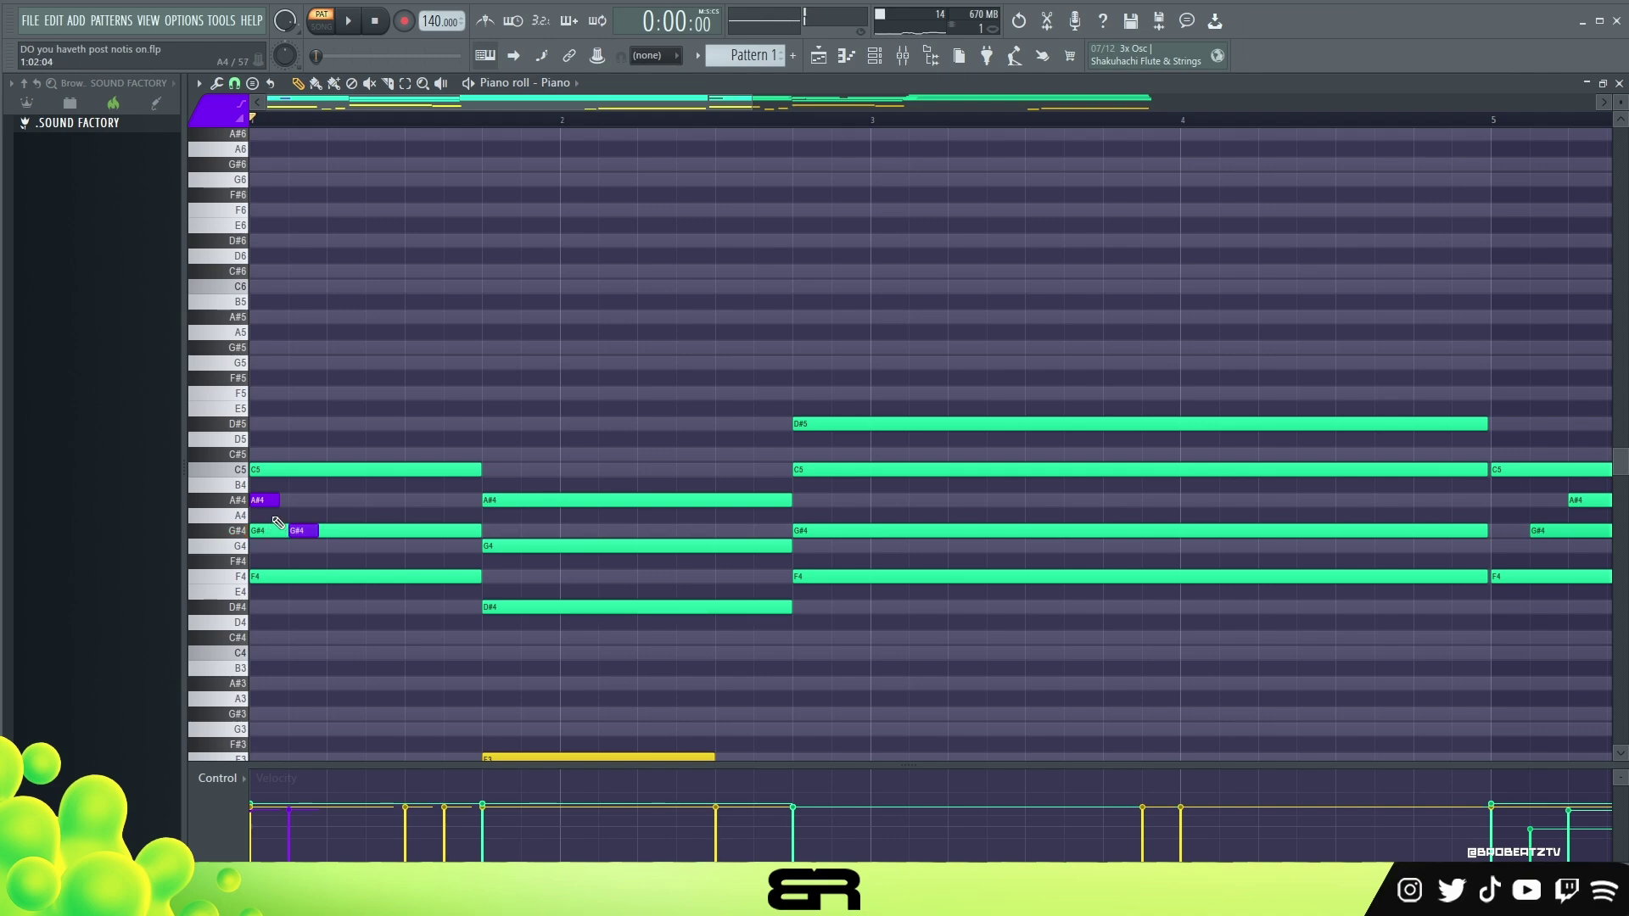
Raise the purple A#4 by one octave, and the purple G#4 together with the first chord's G#4 by two octaves.
key("ctrl")
left_click_drag(300, 532, 259, 495)
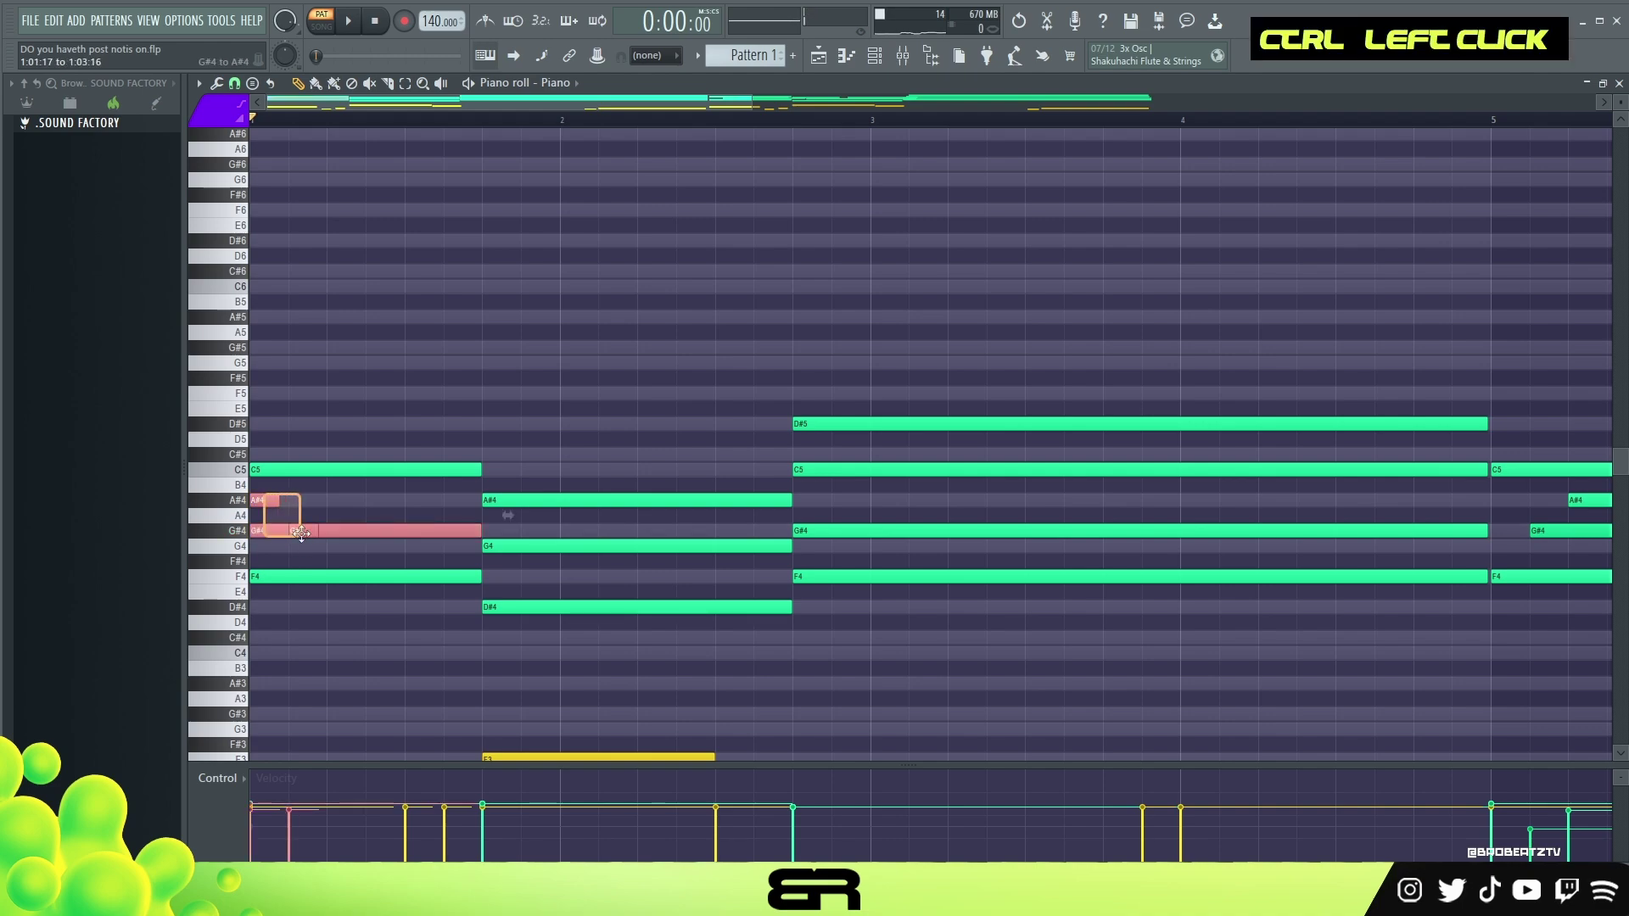
key("ctrl+Up")
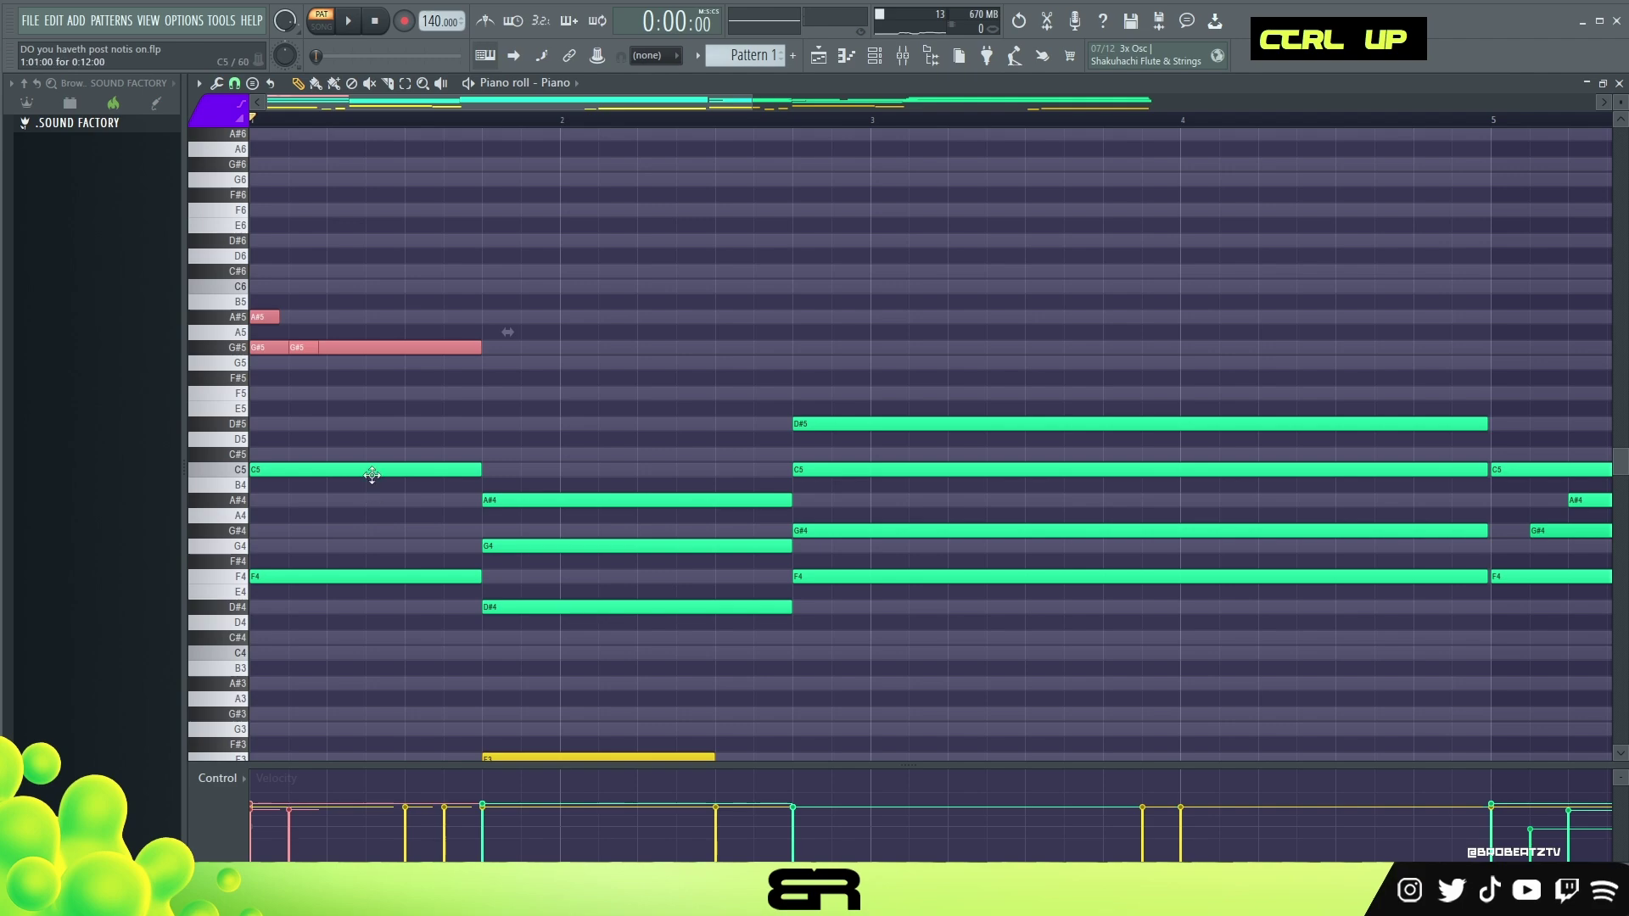
left_click_drag(390, 340, 246, 386)
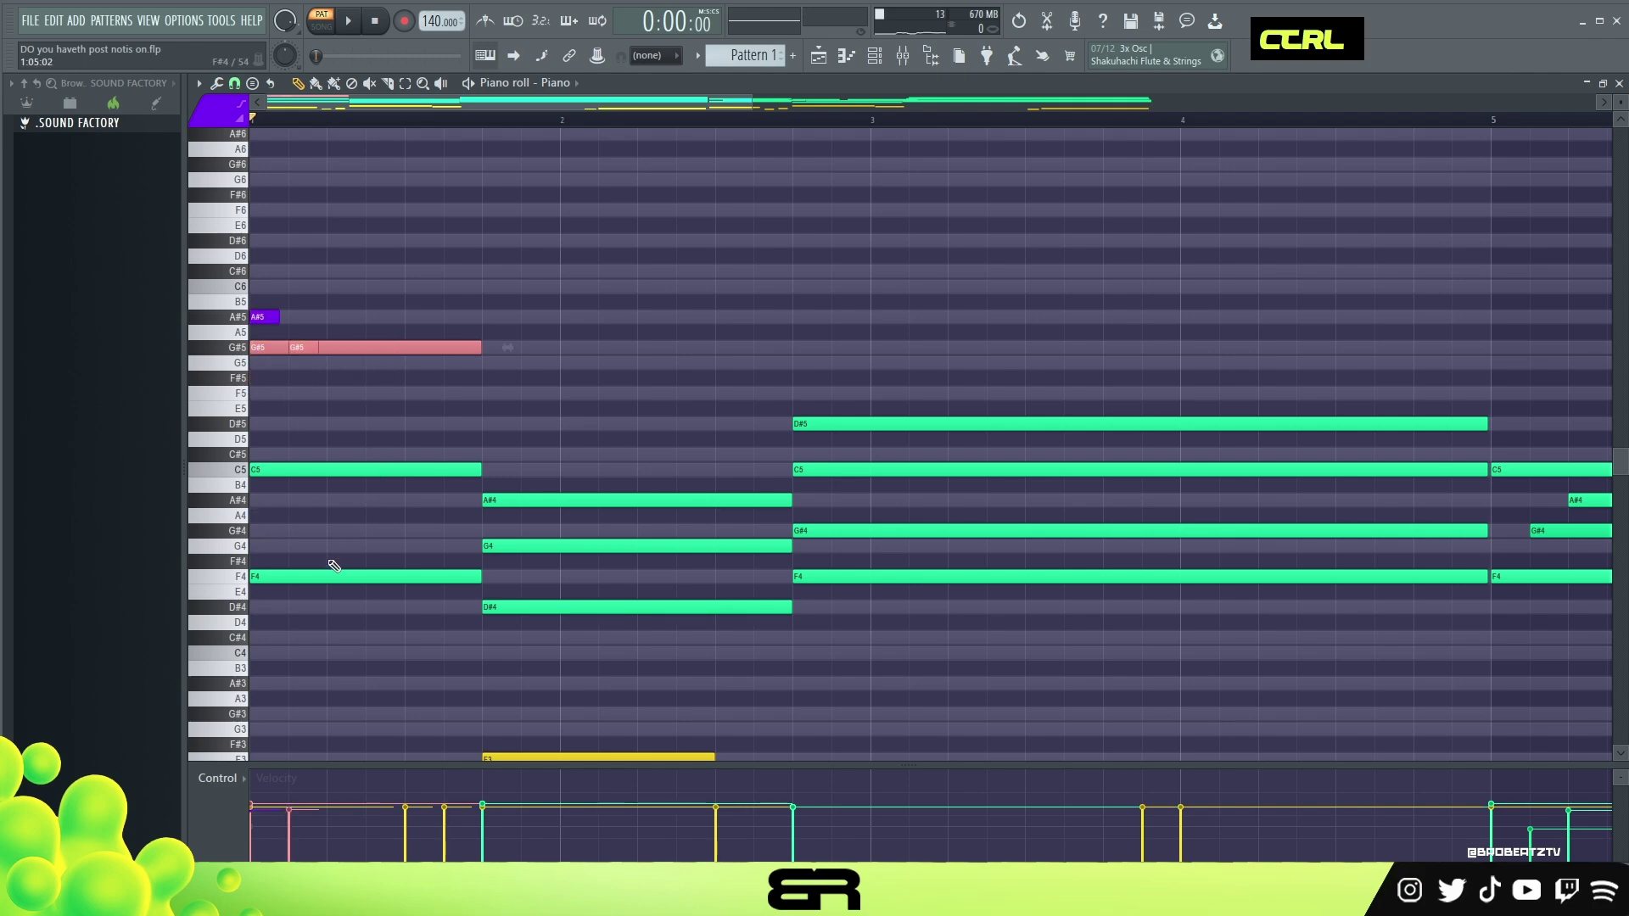
key("ctrl+Up")
scroll(364, 398, "up", 3)
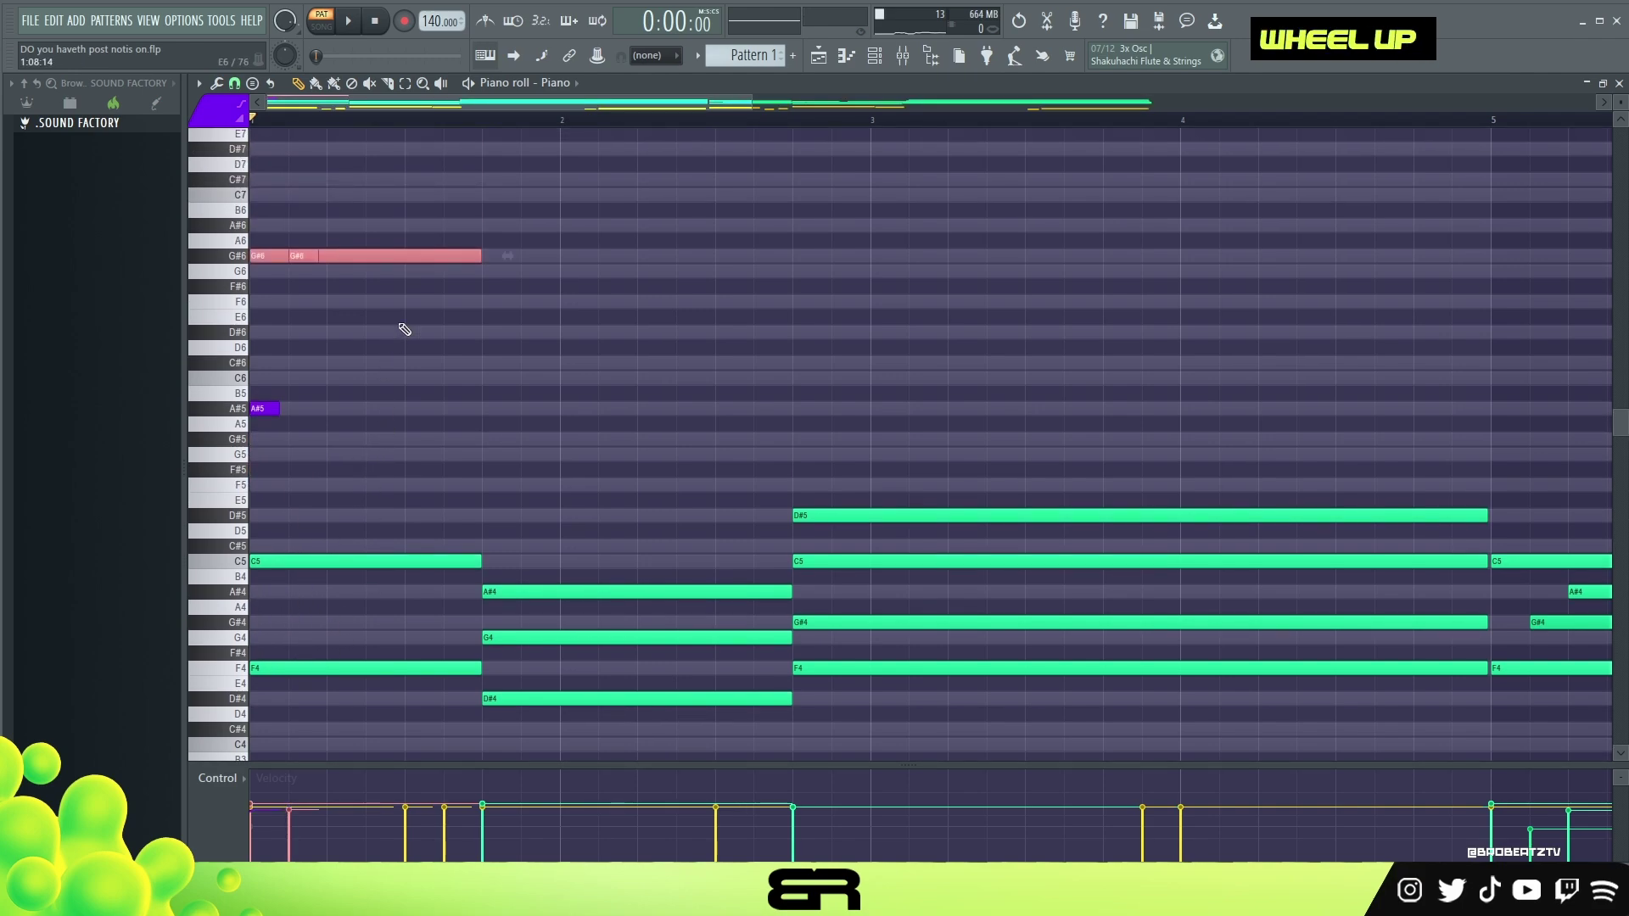
right_click(372, 338)
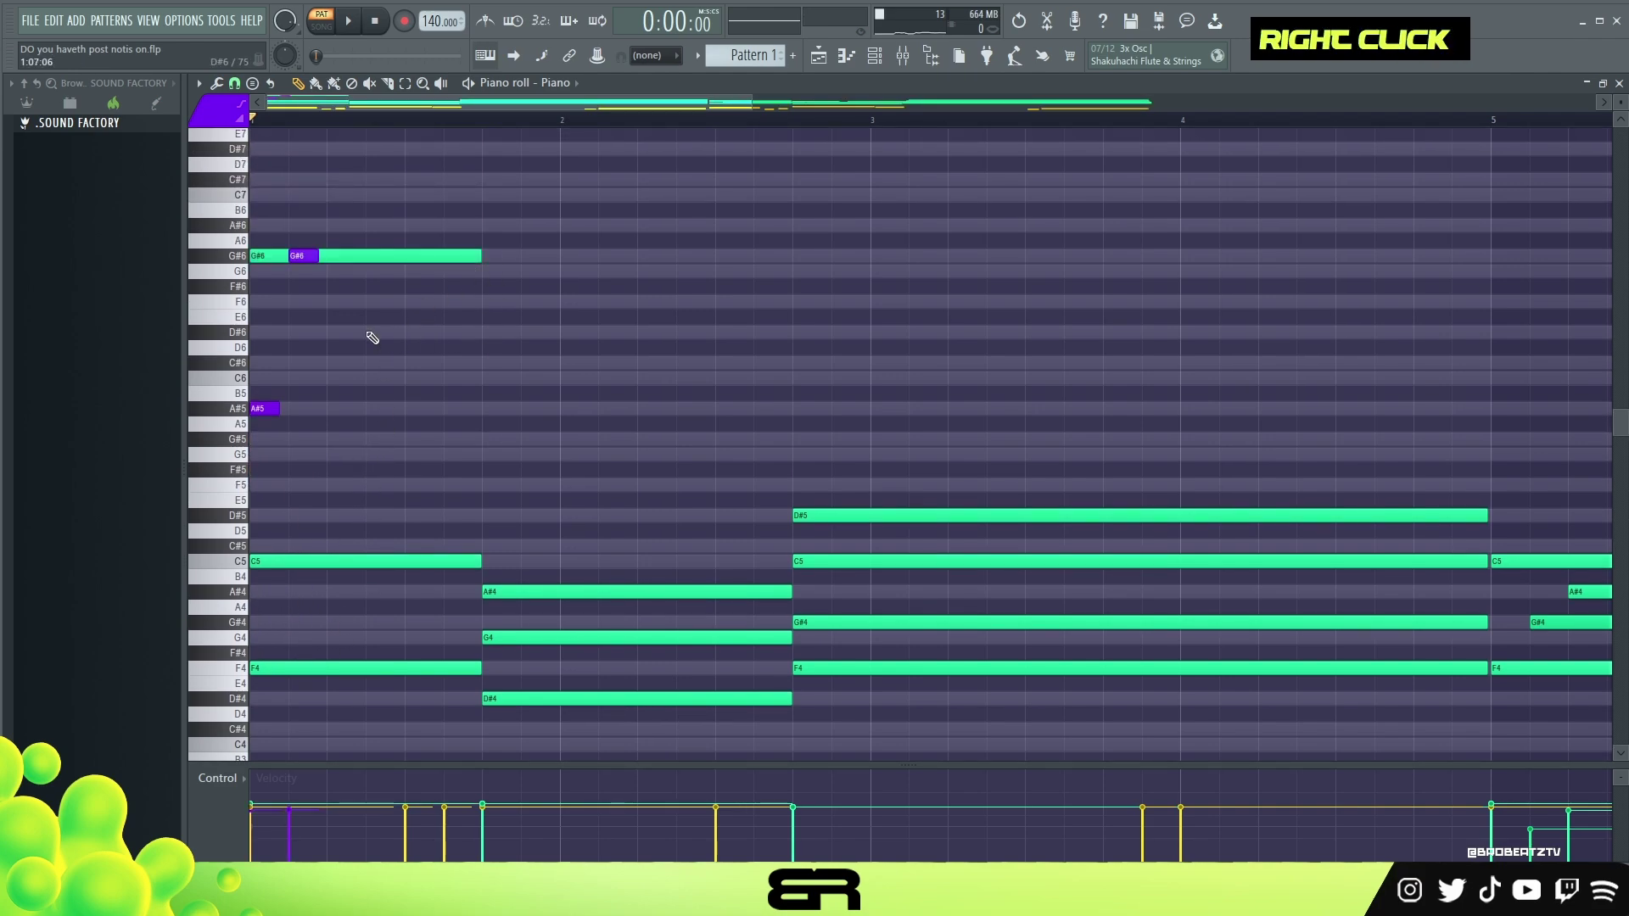
Lower the first chord's long G#6 by two octaves to G#4.
left_click(338, 259, "ctrl")
key("ctrl+Down")
key("ctrl+Down")
right_click(415, 312)
Move the purple G#6 to the start of bar 1 and add short G6, D#6, C6 and D#6 notes, replacing the A#5.
left_click(307, 256)
left_click_drag(307, 255, 268, 256)
left_click(304, 271)
left_click(341, 332)
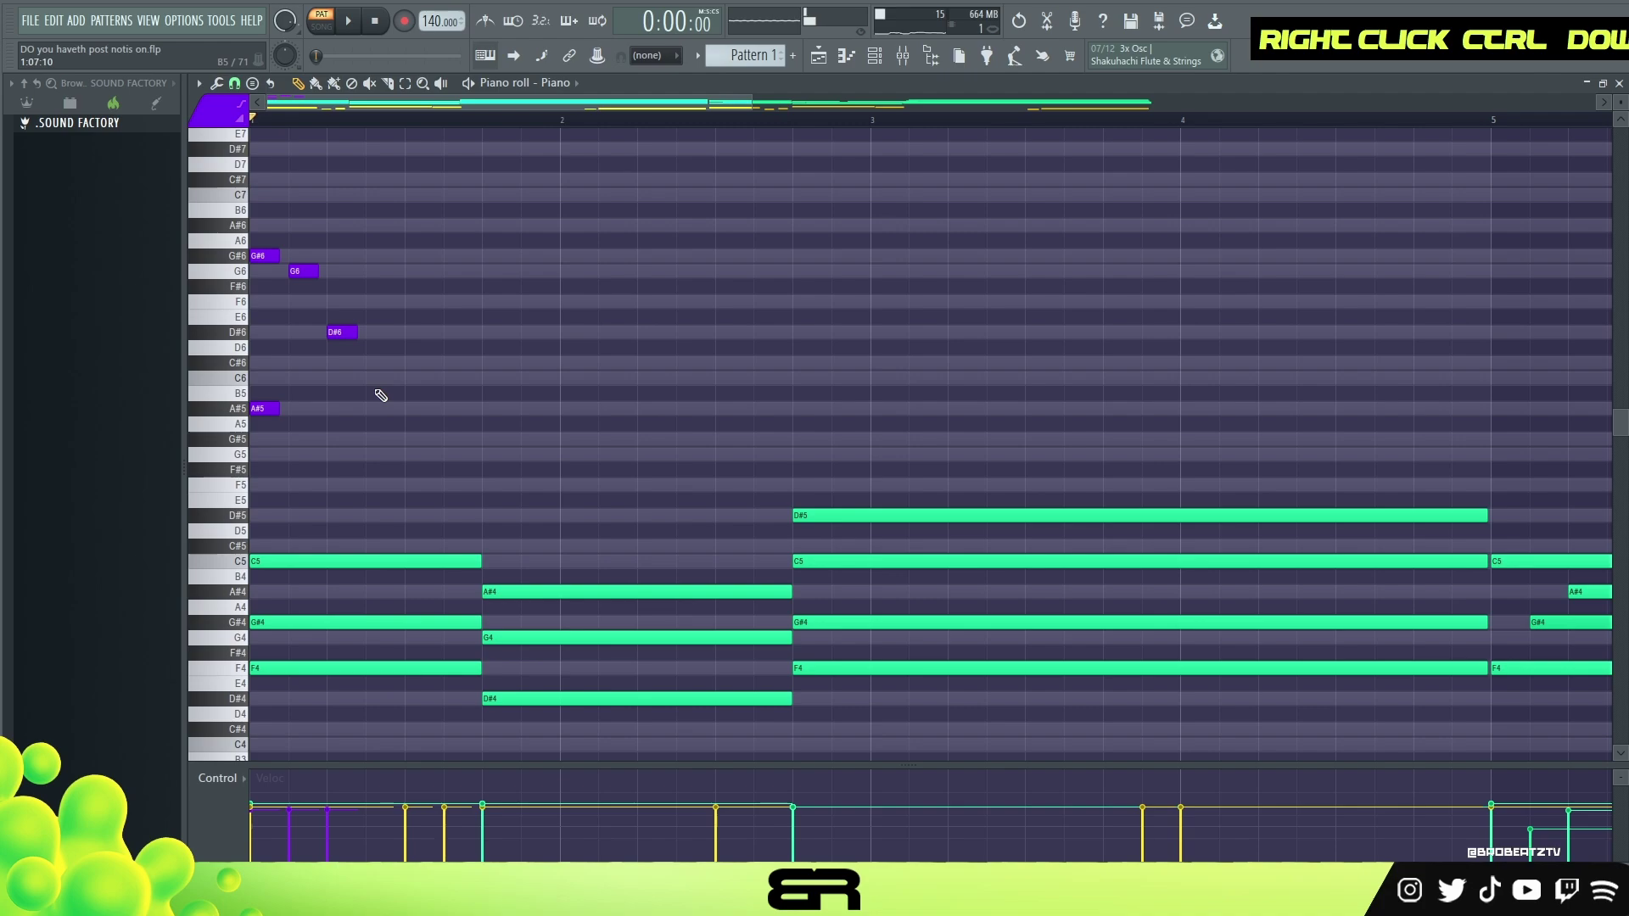
left_click(379, 378)
left_click(417, 332)
Play the purple melody and add a short A#5 at the start of the second chord.
key("space")
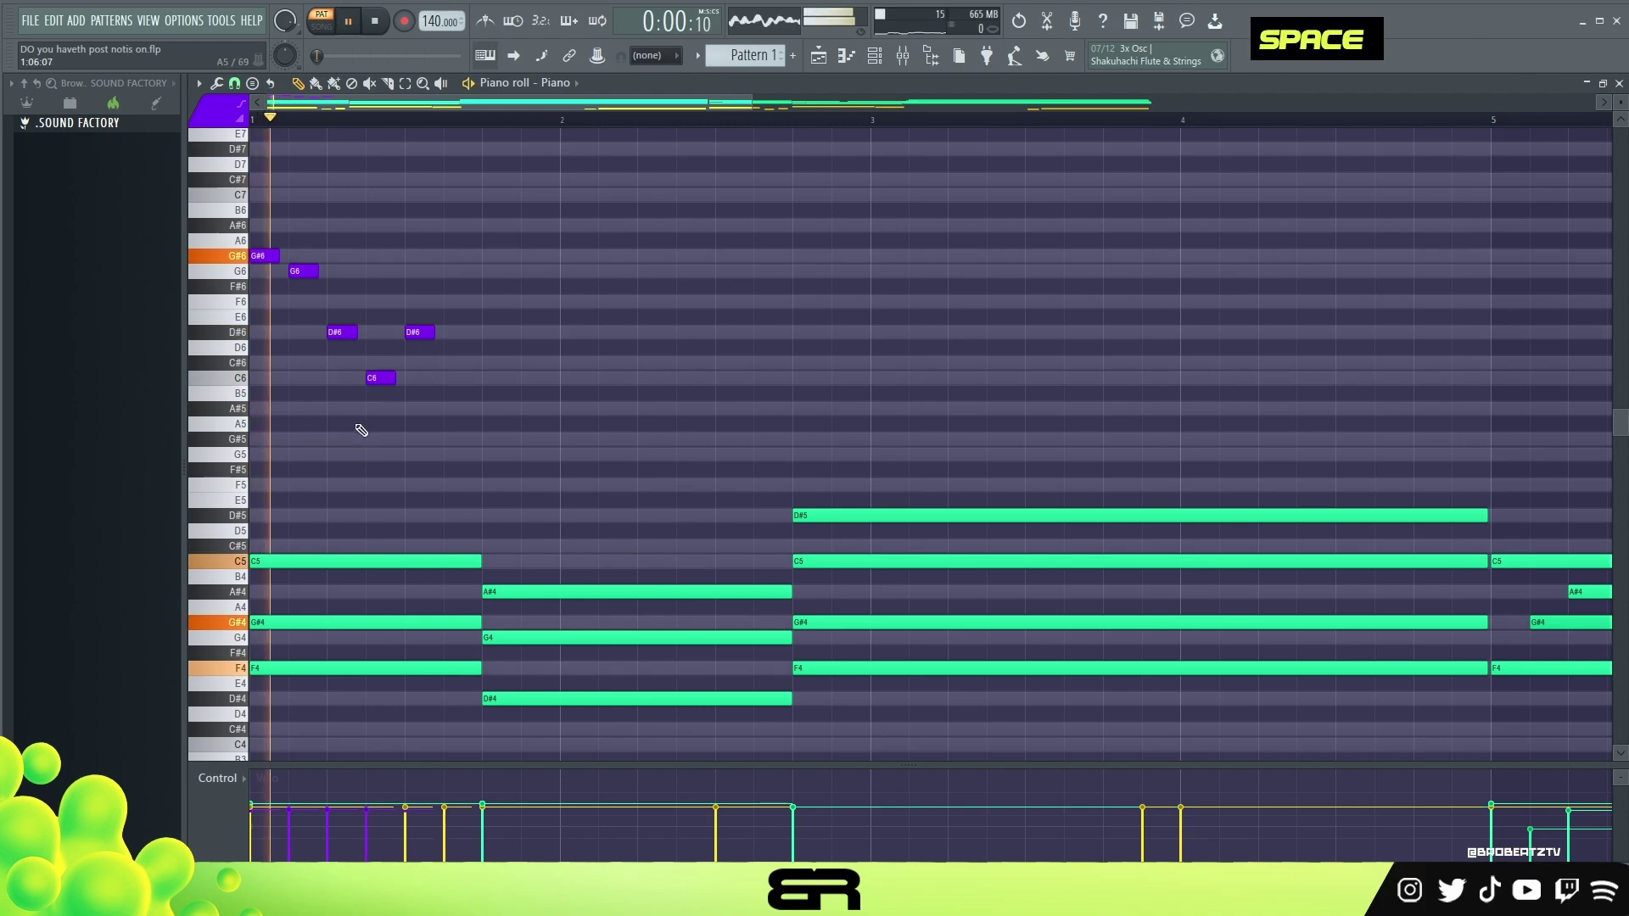
left_click(496, 408)
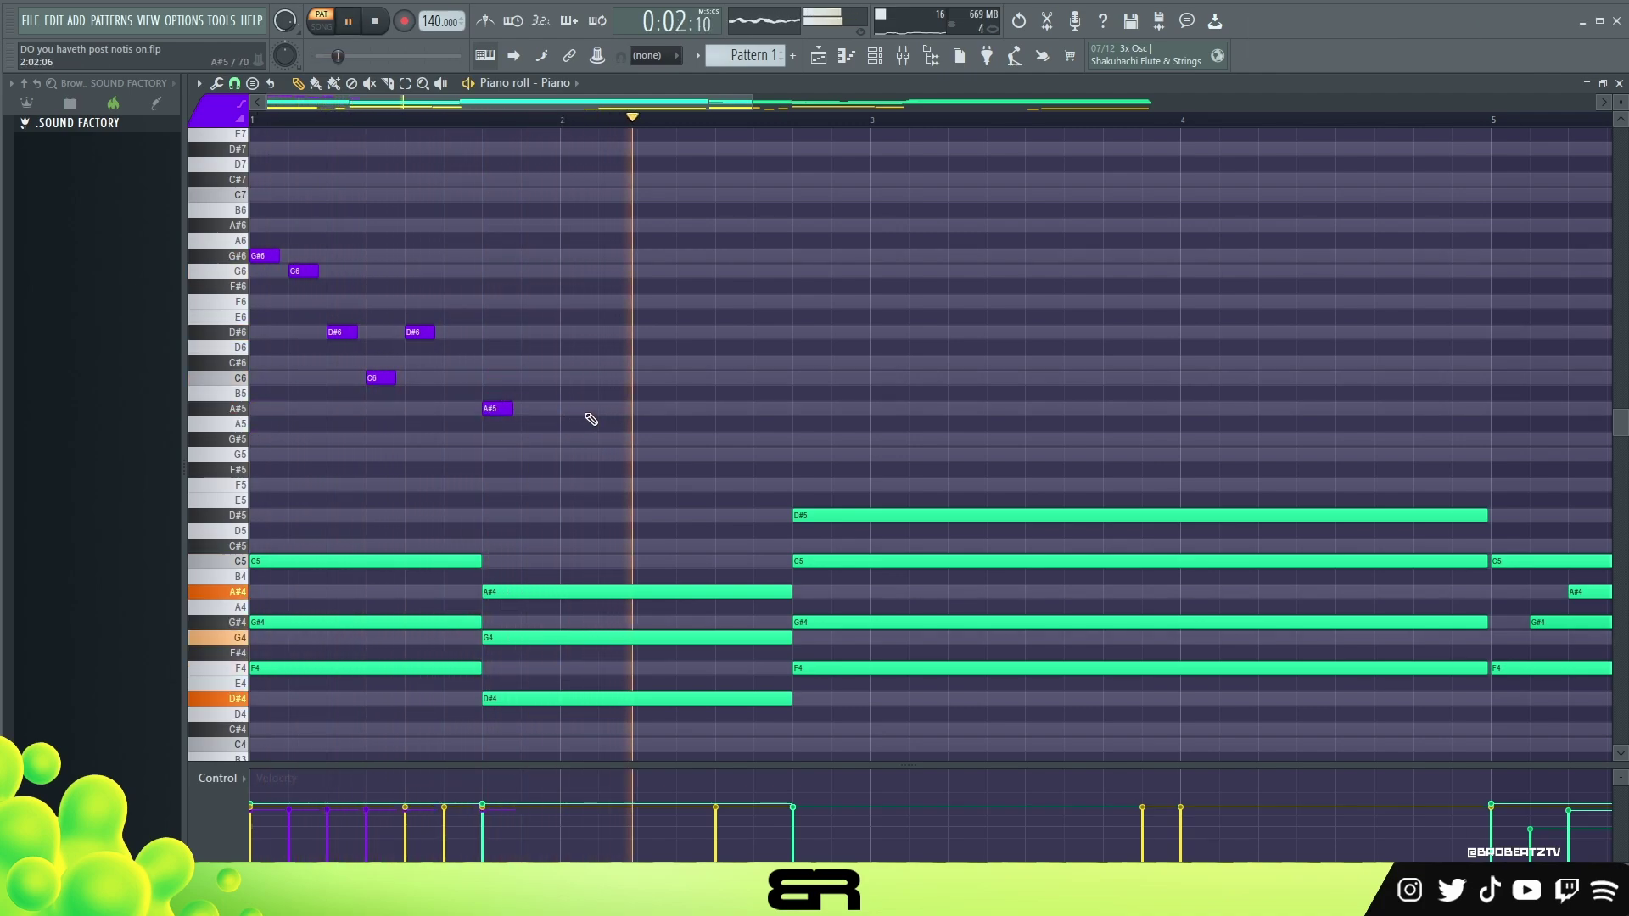
key("space")
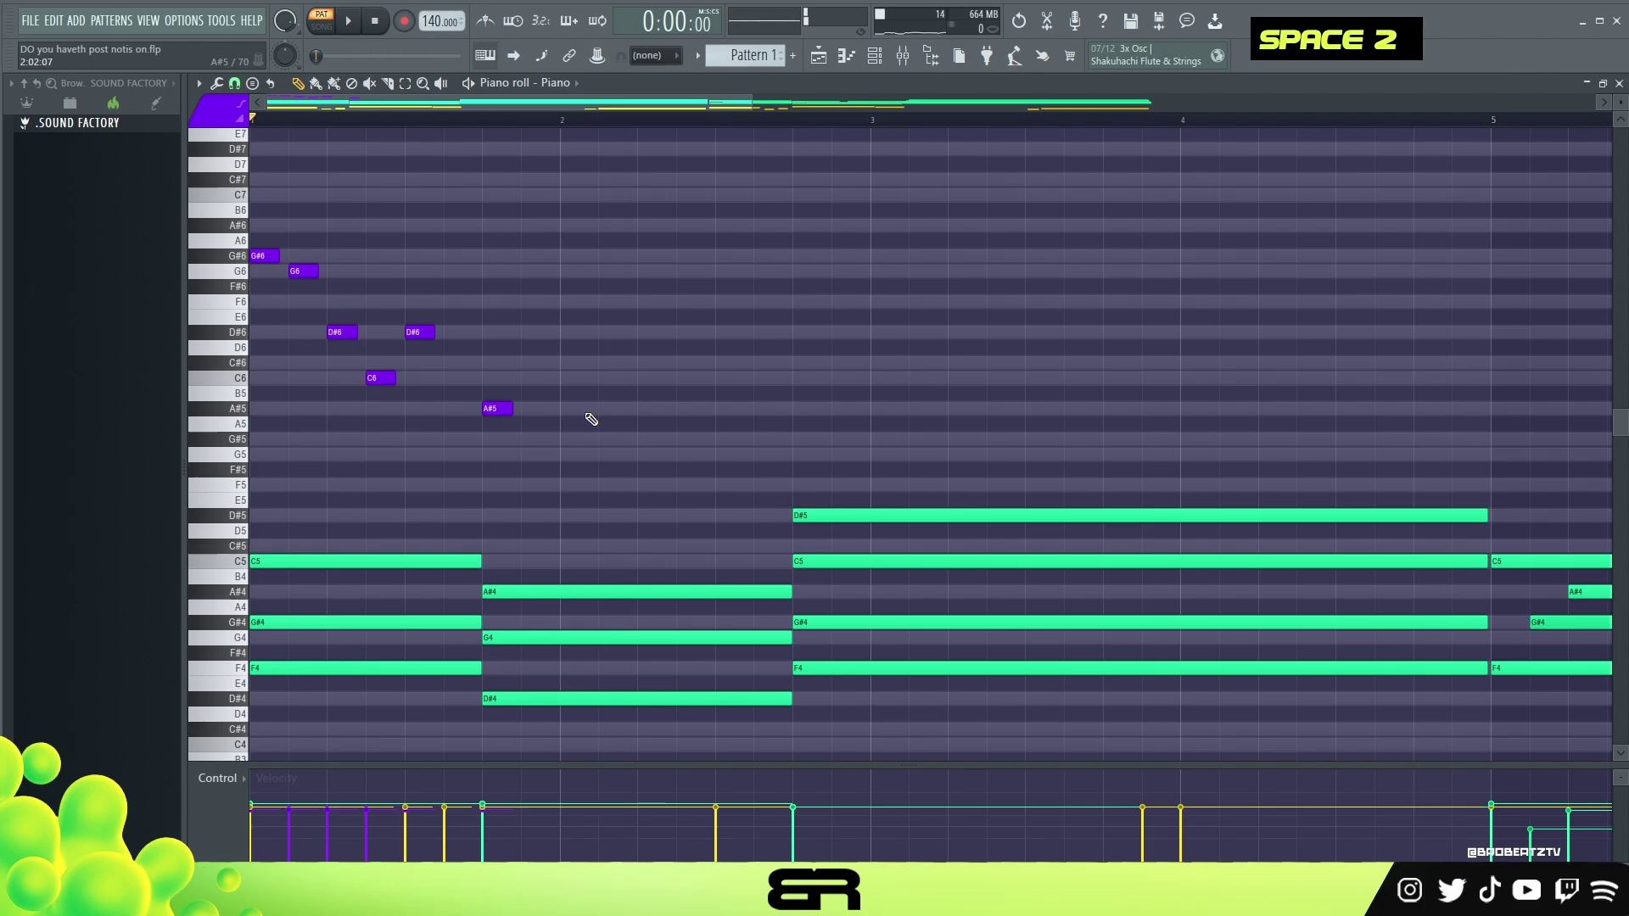
Place short lime G#6 and A#5 notes at the start of bar 3.
key("ctrl")
left_click_drag(562, 454, 251, 249)
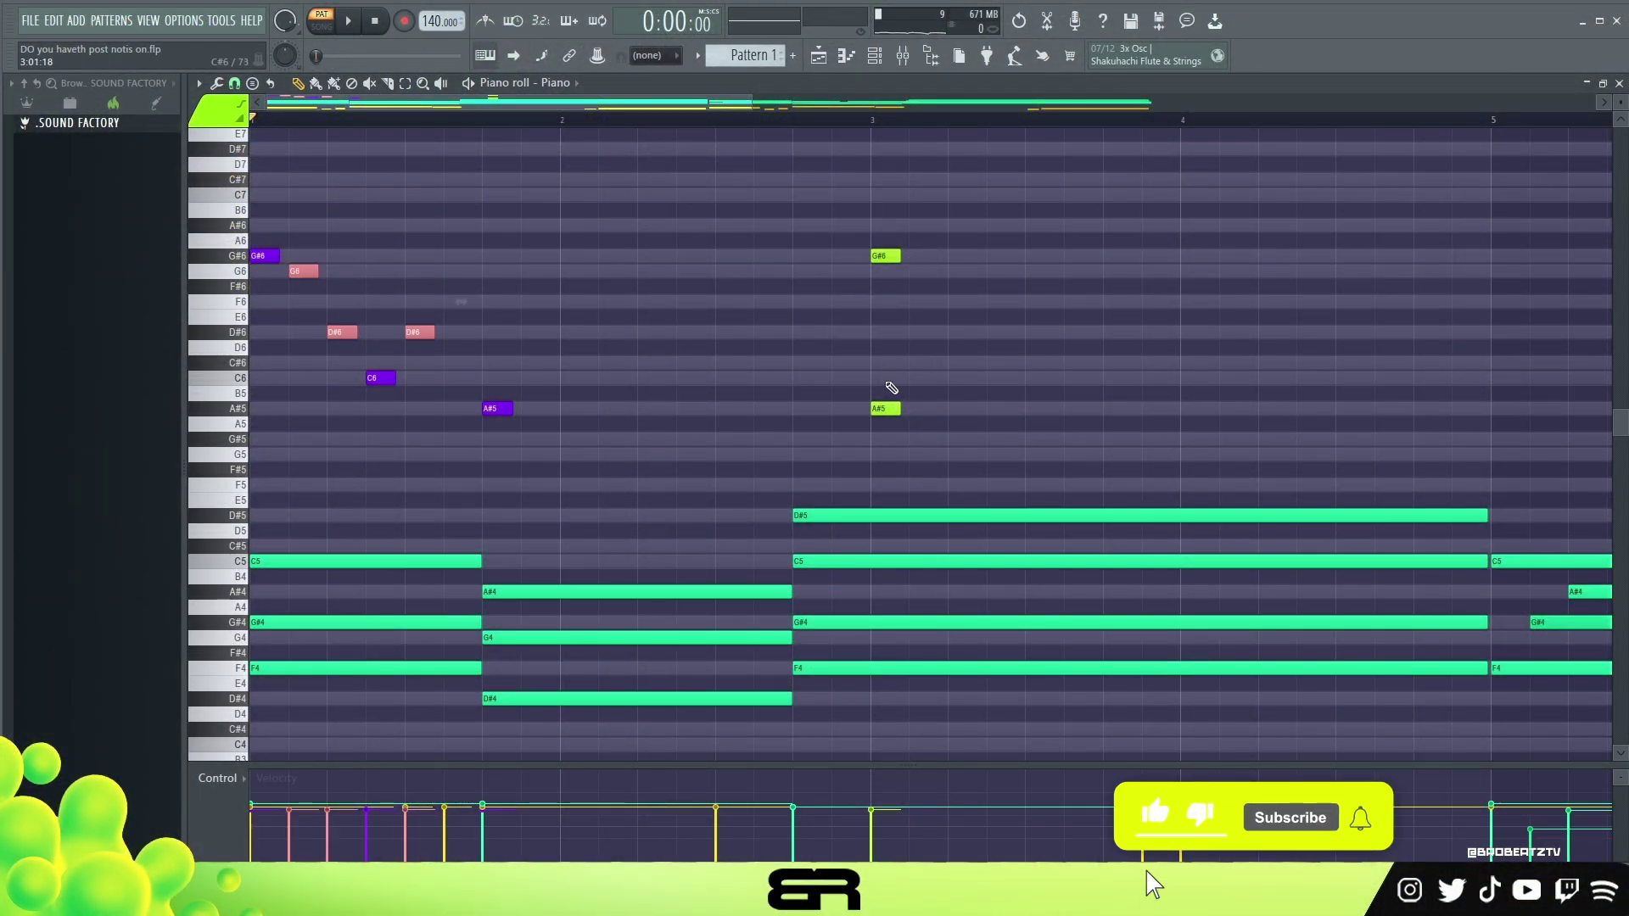
right_click(1261, 364)
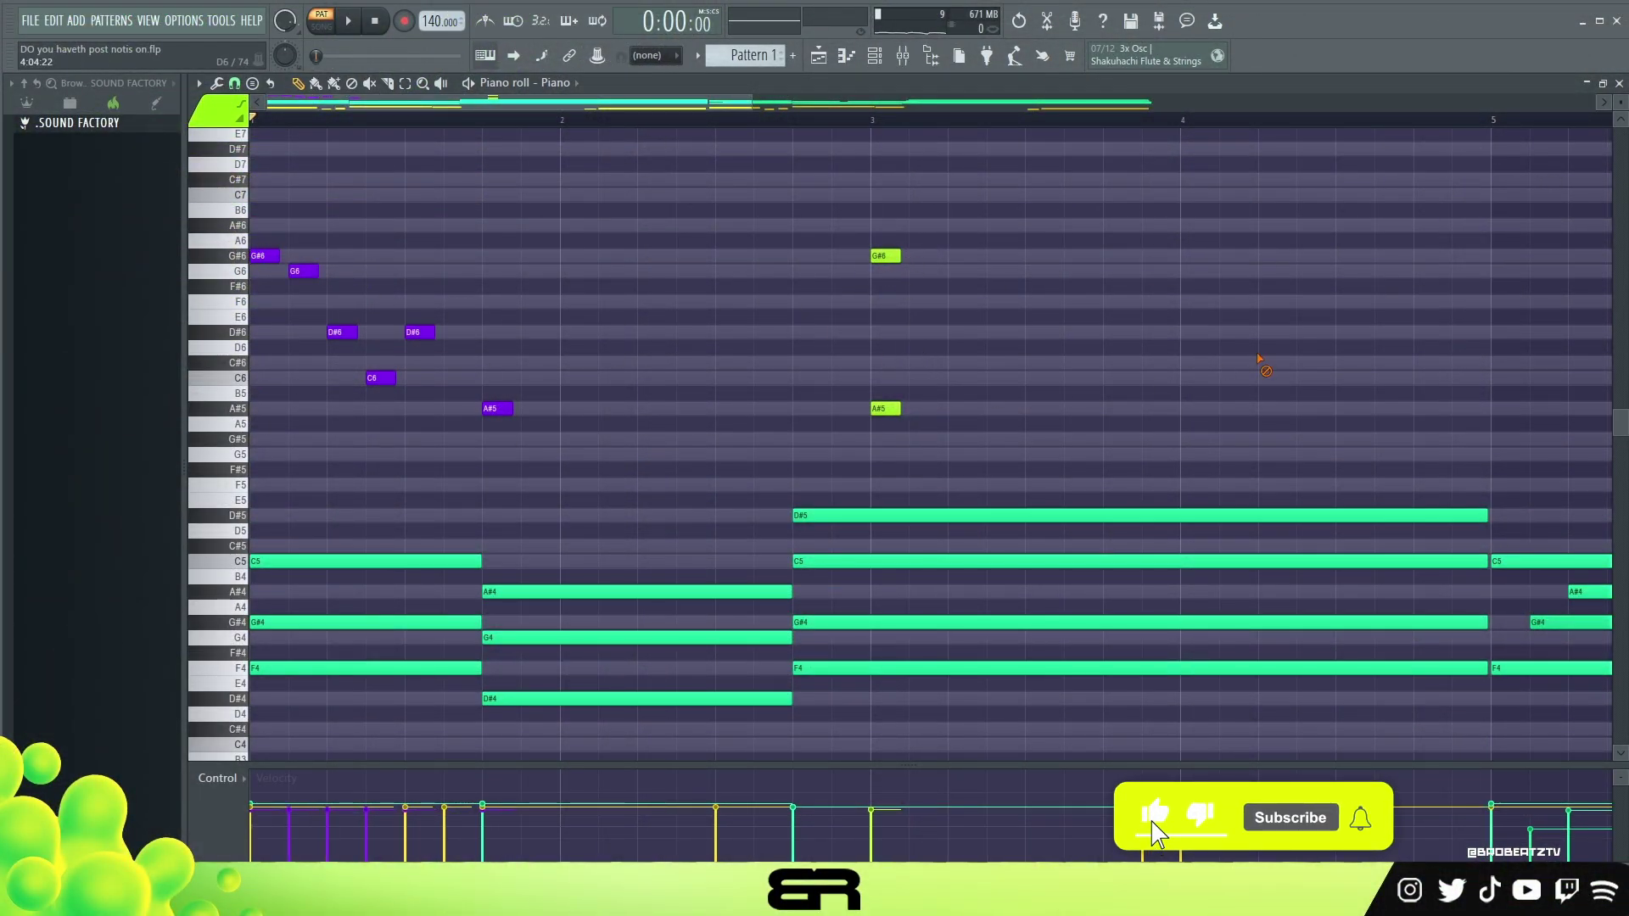
right_click(1620, 102)
right_click(1621, 102)
right_click(1620, 102)
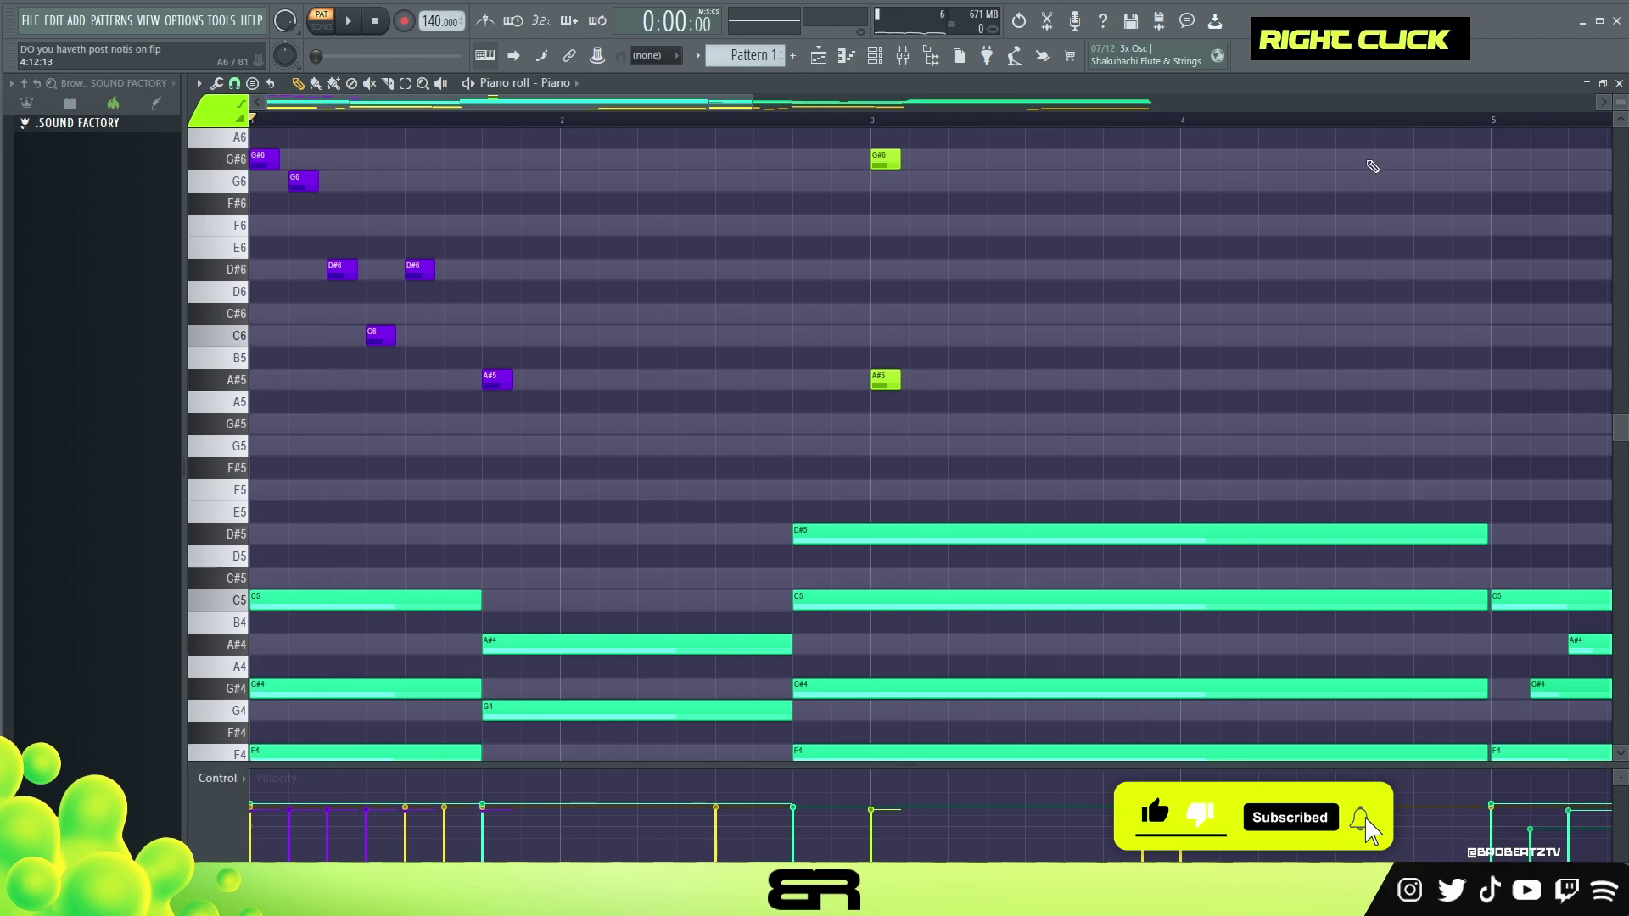
Delete all six purple melody notes in bar 1.
scroll(1235, 282, "up", 1)
right_click(293, 240)
left_click_drag(251, 215, 544, 499)
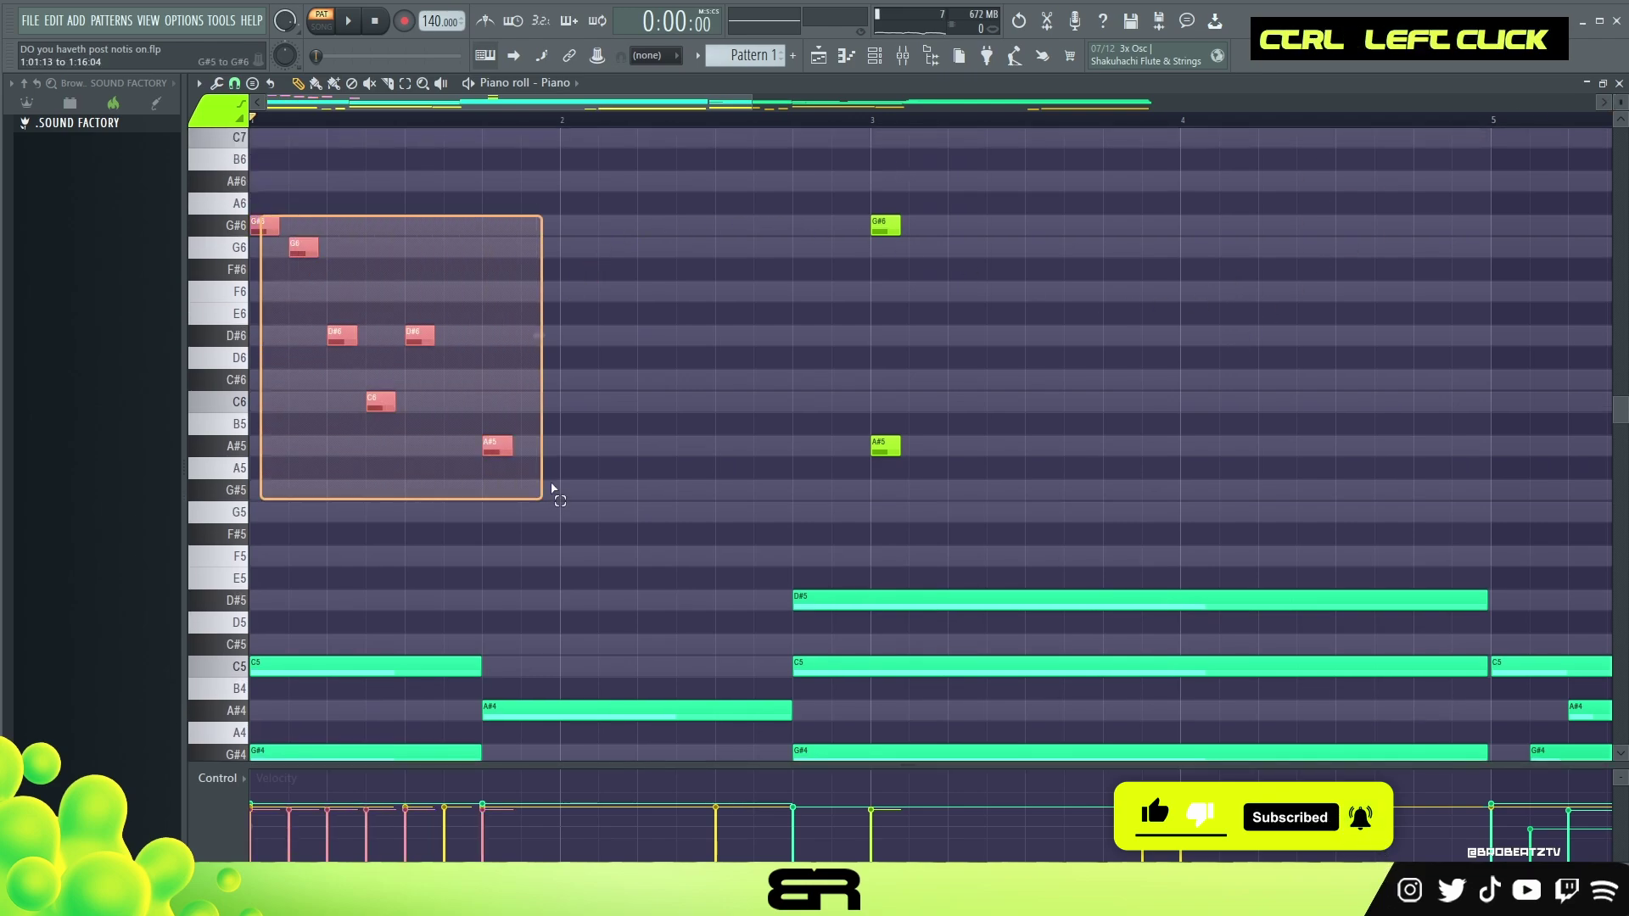
key("Delete")
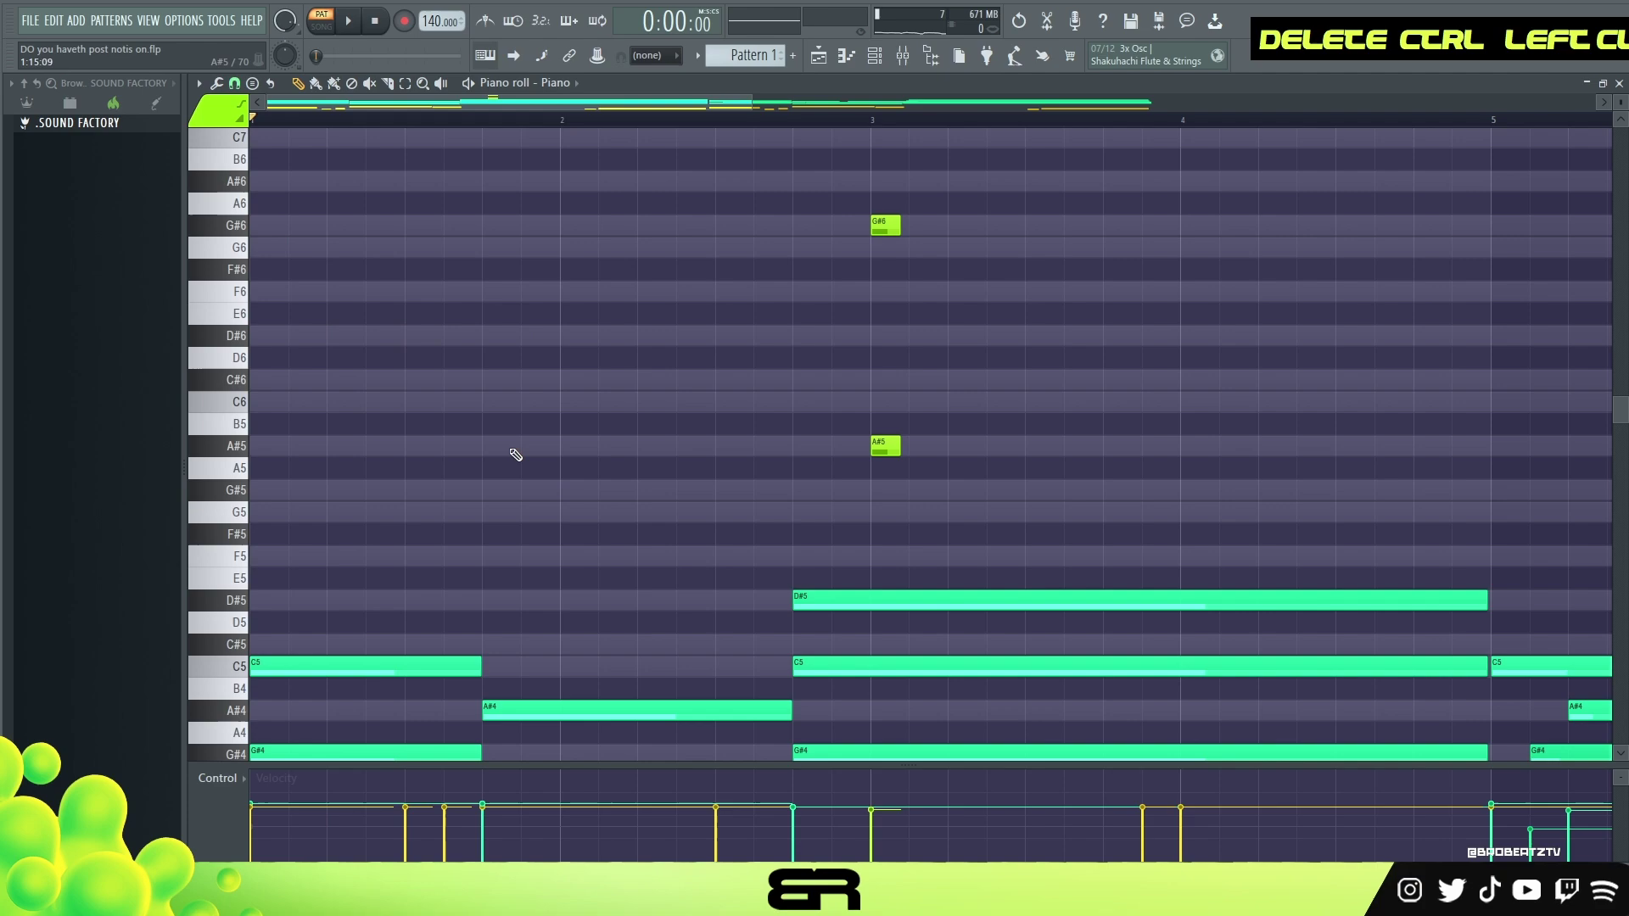
Build a lime melody with two-beat notes: A#5 at the start of bar 1, G#5 on beat 3 and A#5 at the second chord.
left_click(270, 448)
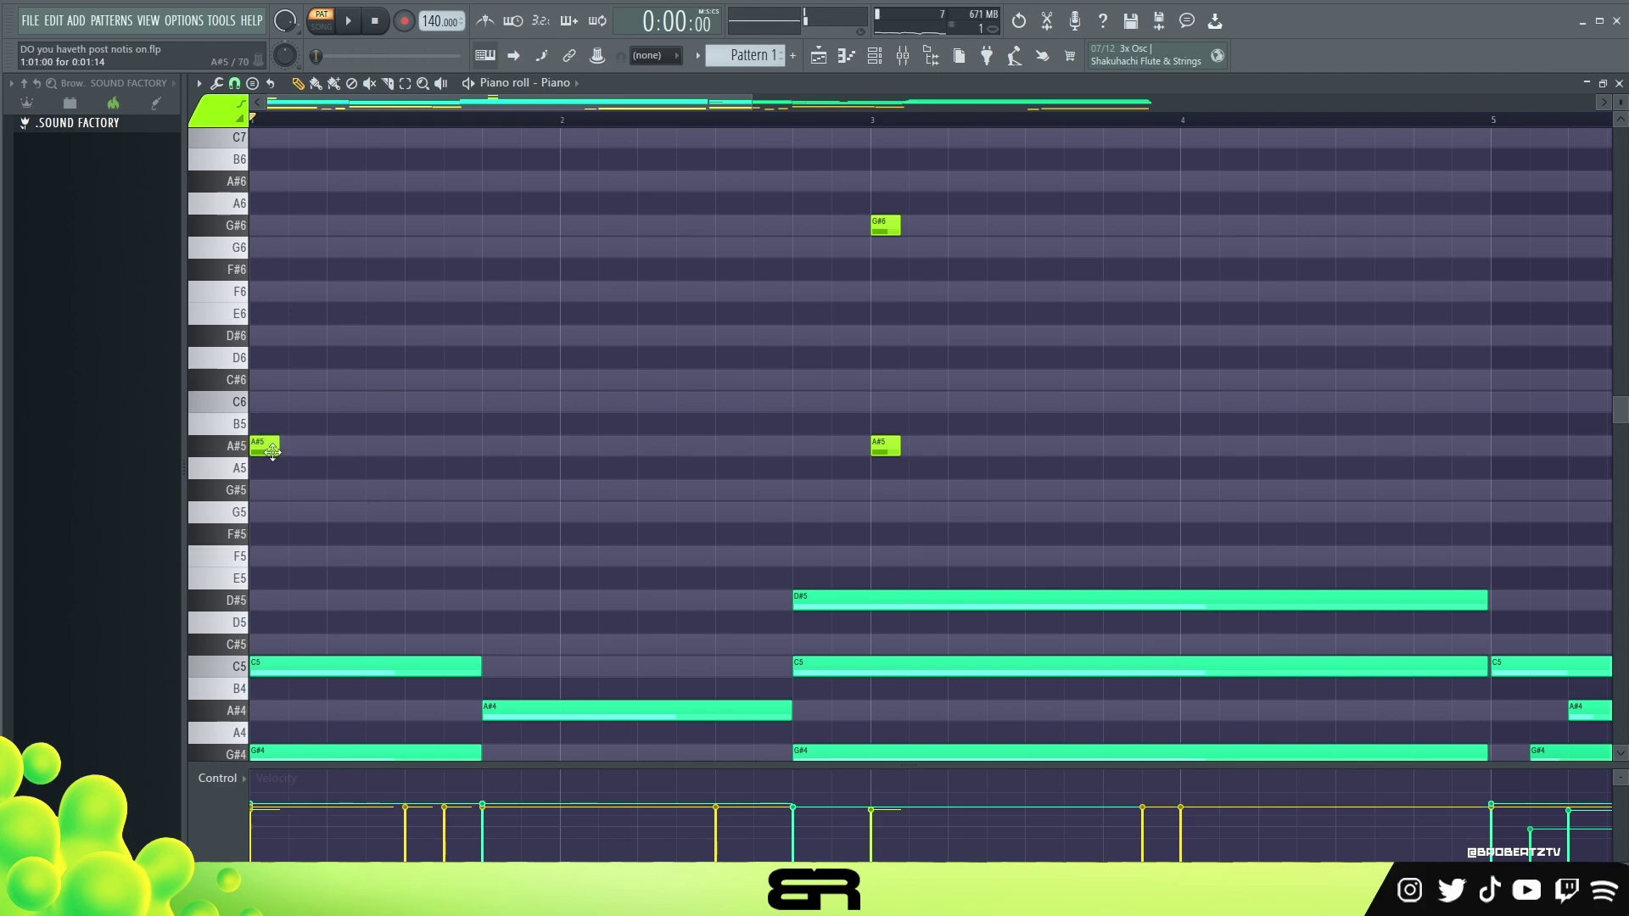
key("alt")
key("space")
left_click_drag(280, 452, 416, 491)
key("space")
key("space")
key("space")
key("space")
left_click(492, 447)
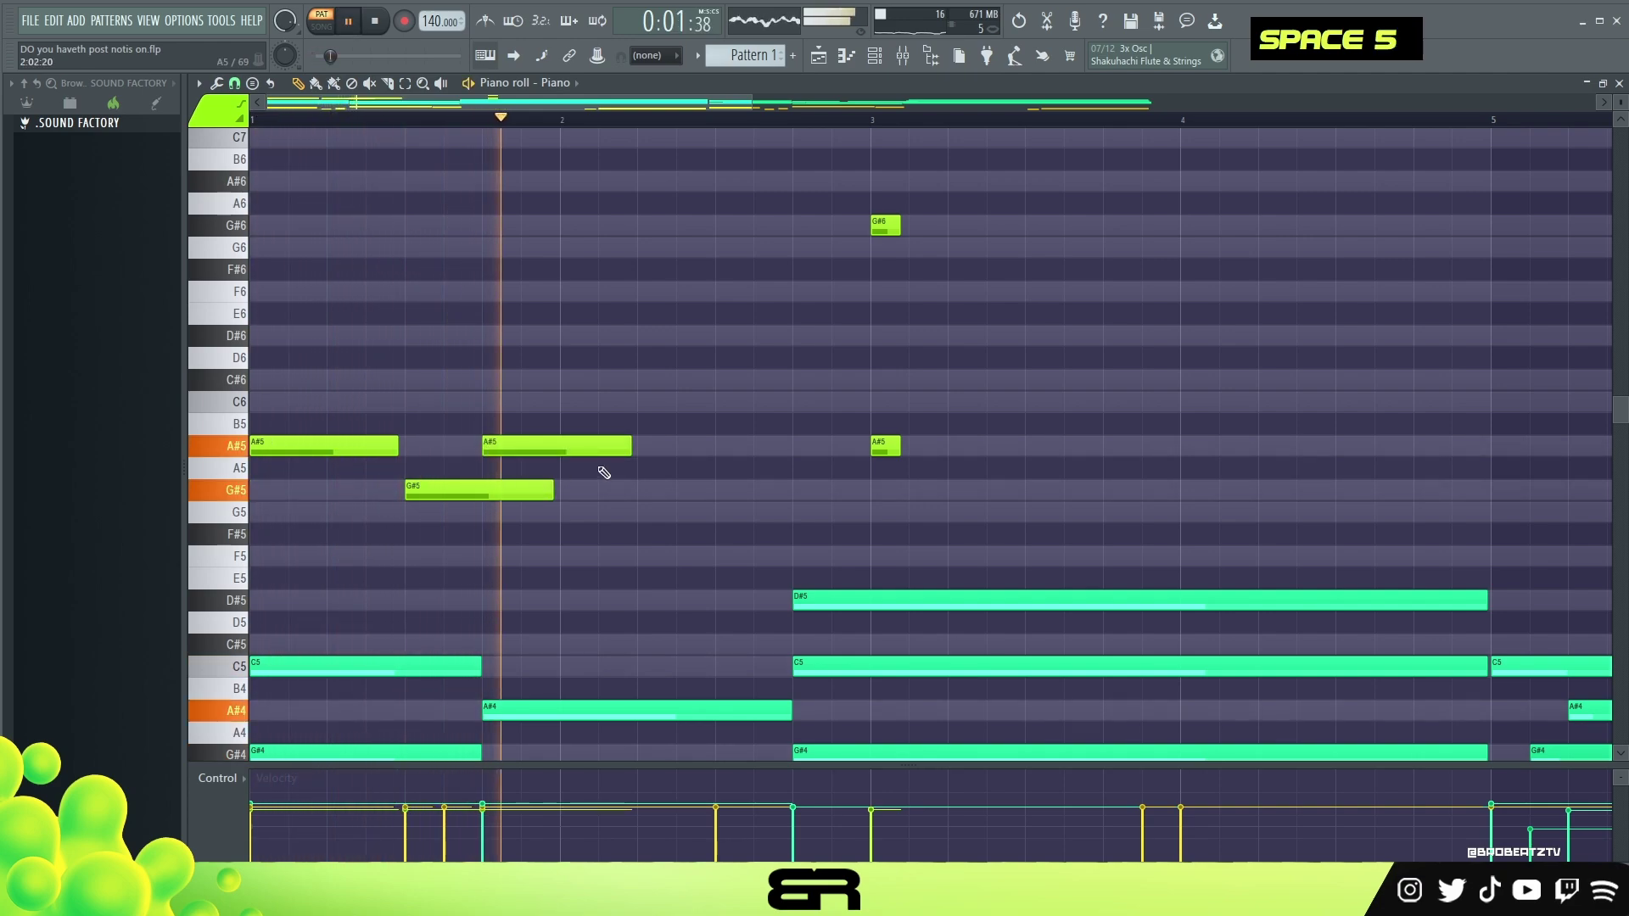
Add a lime G#5 on beat 2 of bar 2 and shorten it to a grace note.
key("space")
left_click(660, 492)
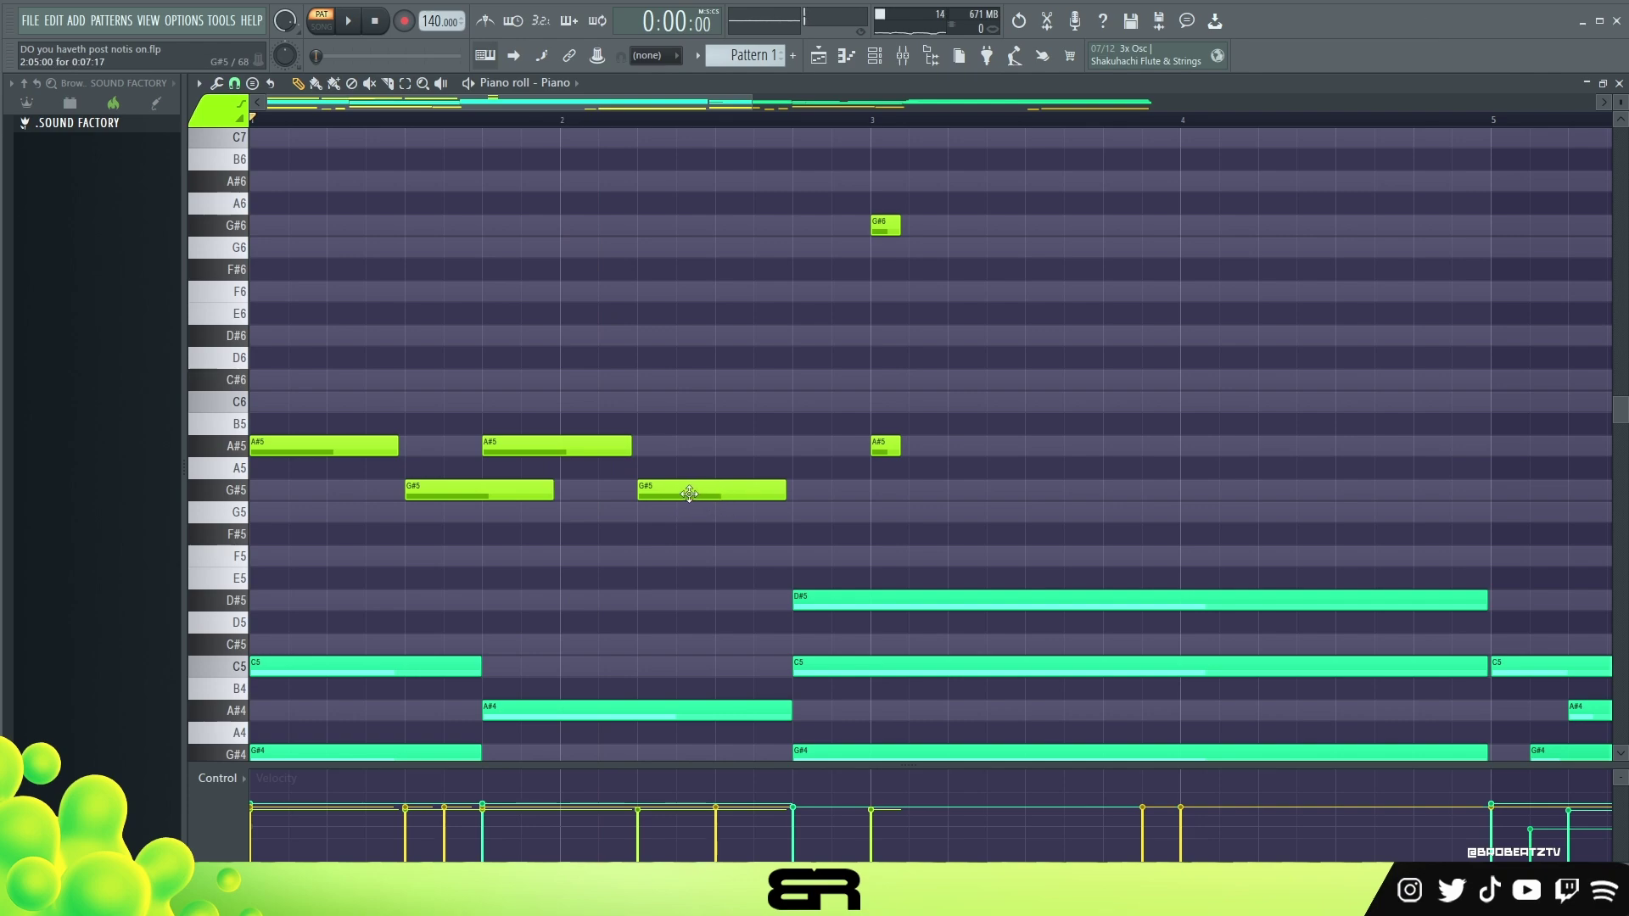
left_click_drag(785, 492, 650, 492)
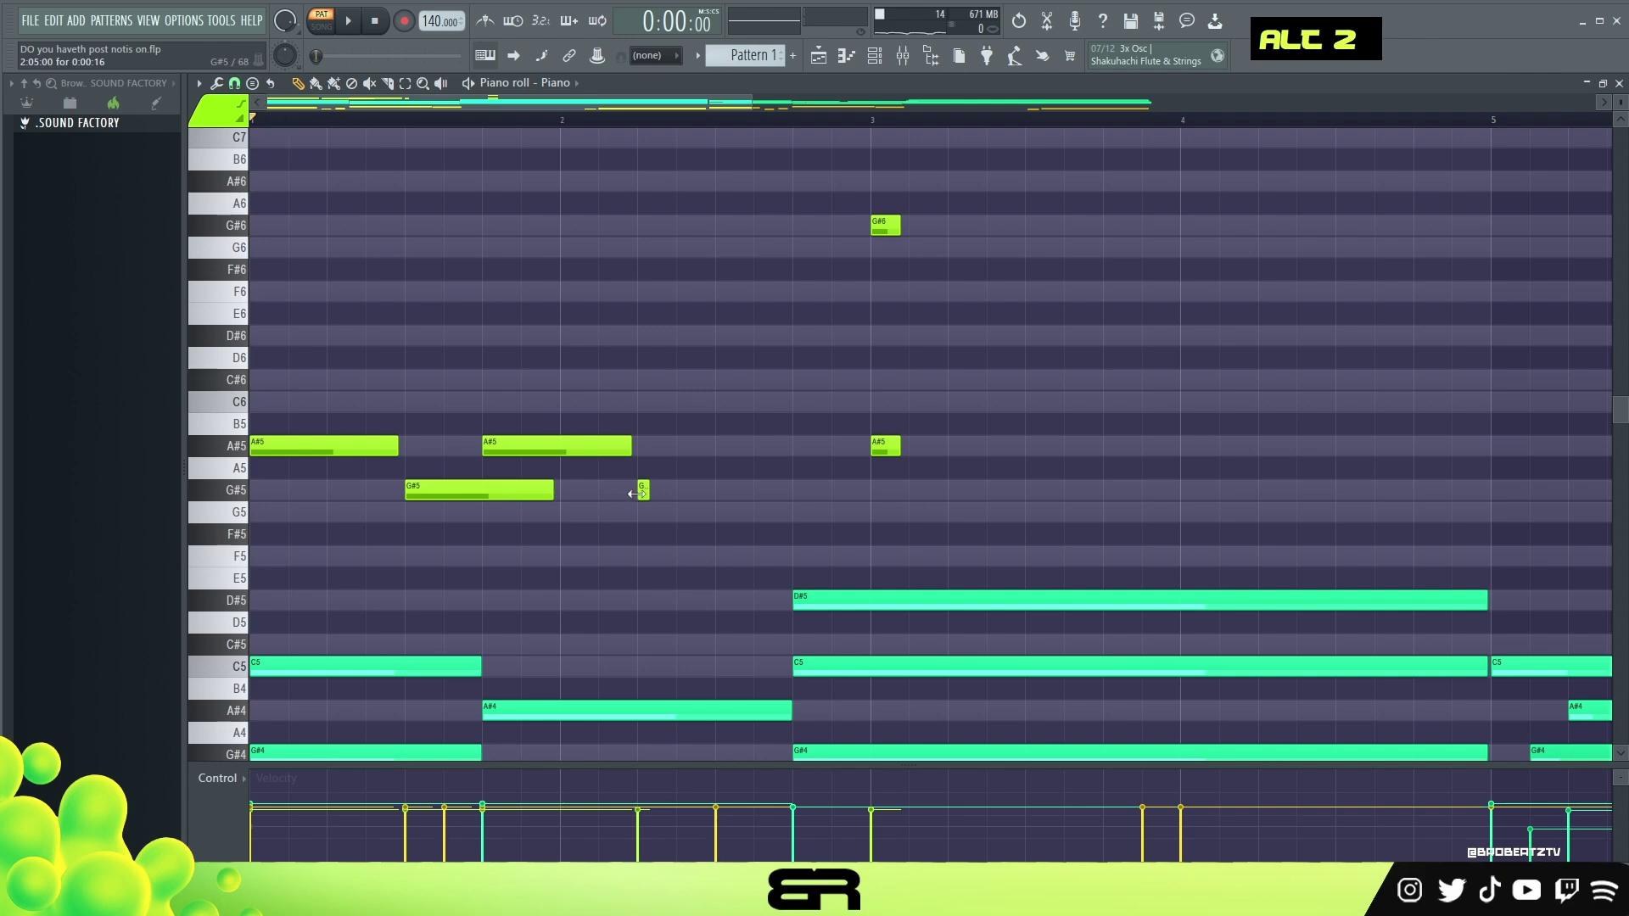
Set the grid snap to 1/6 beat and add an A#5 about one beat long right after the G#5 grace note.
left_click(235, 85)
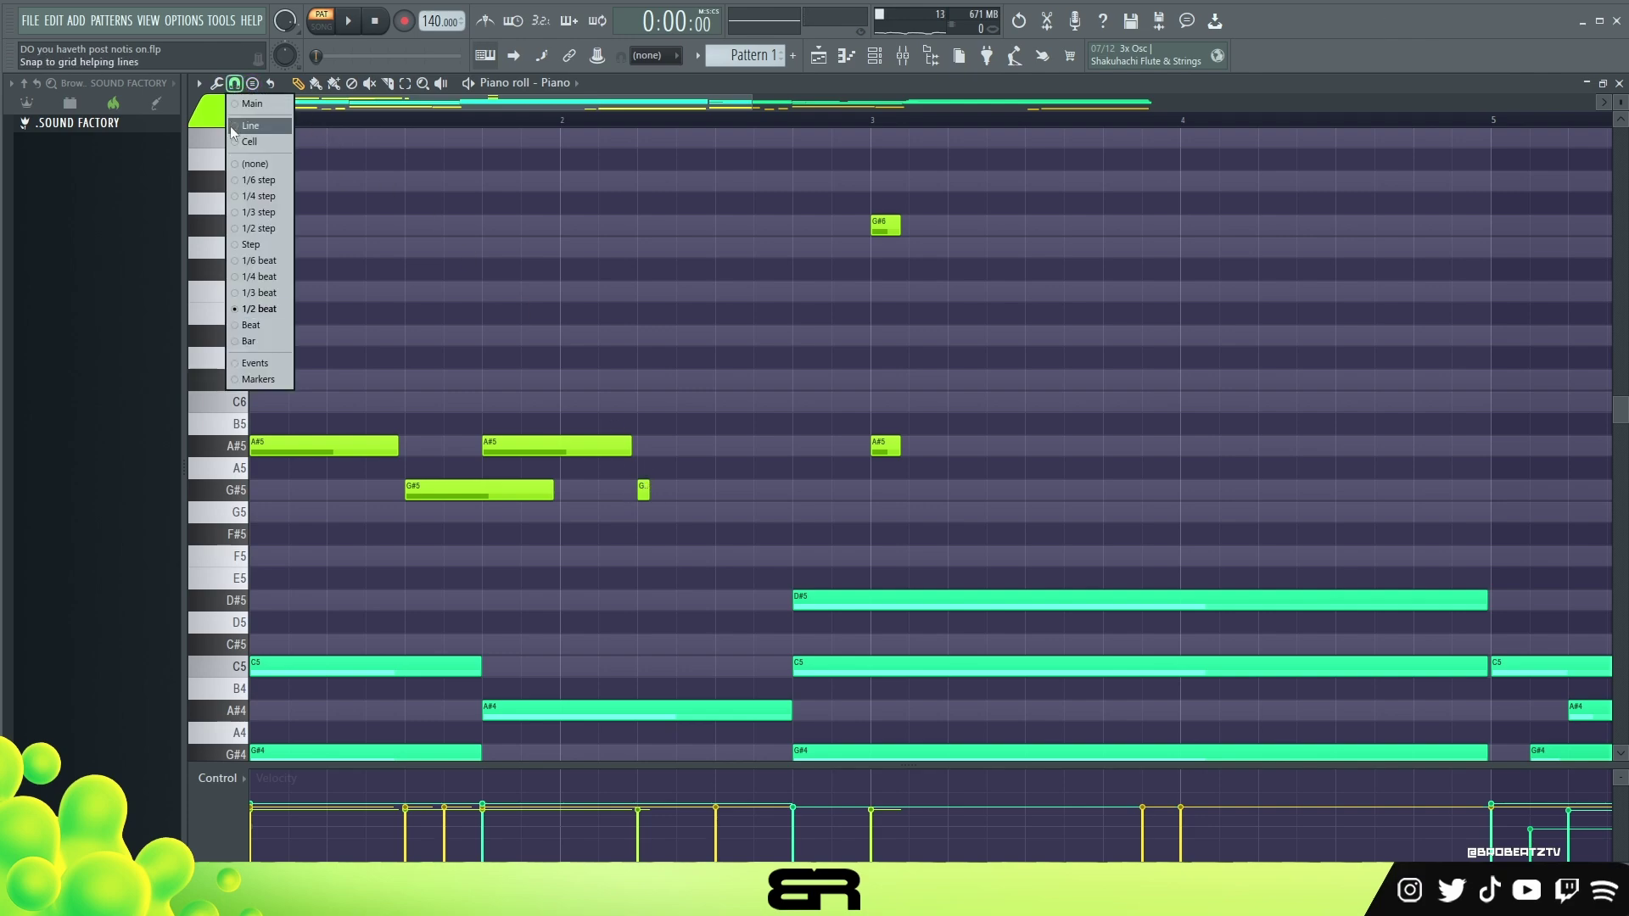
left_click(254, 263)
left_click(654, 446)
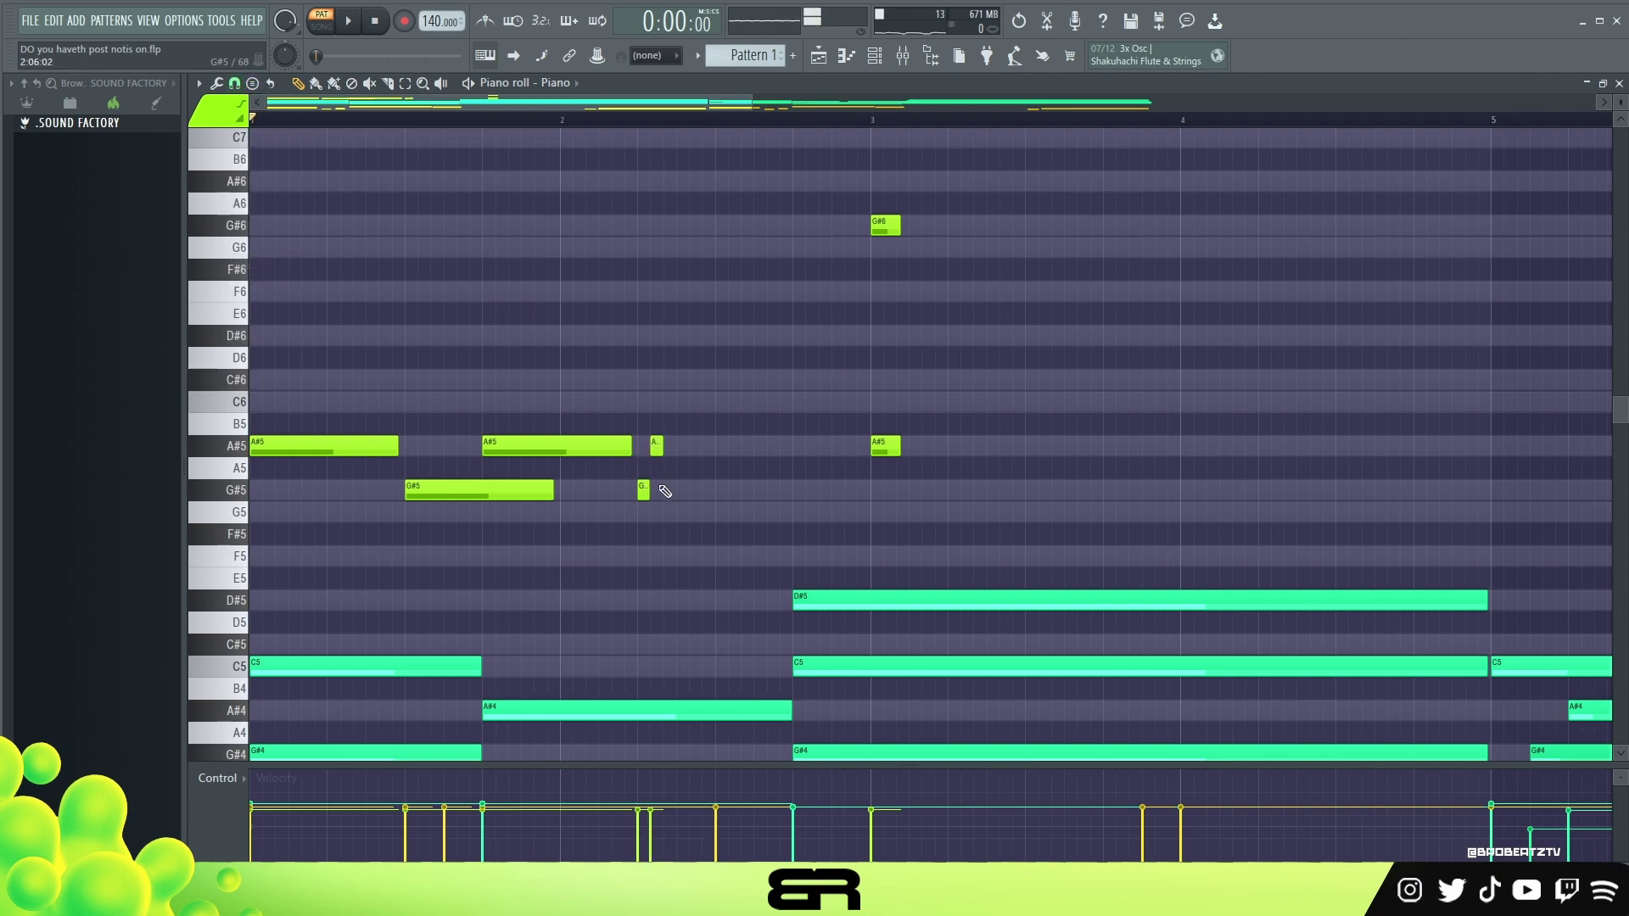
left_click_drag(660, 451, 725, 477)
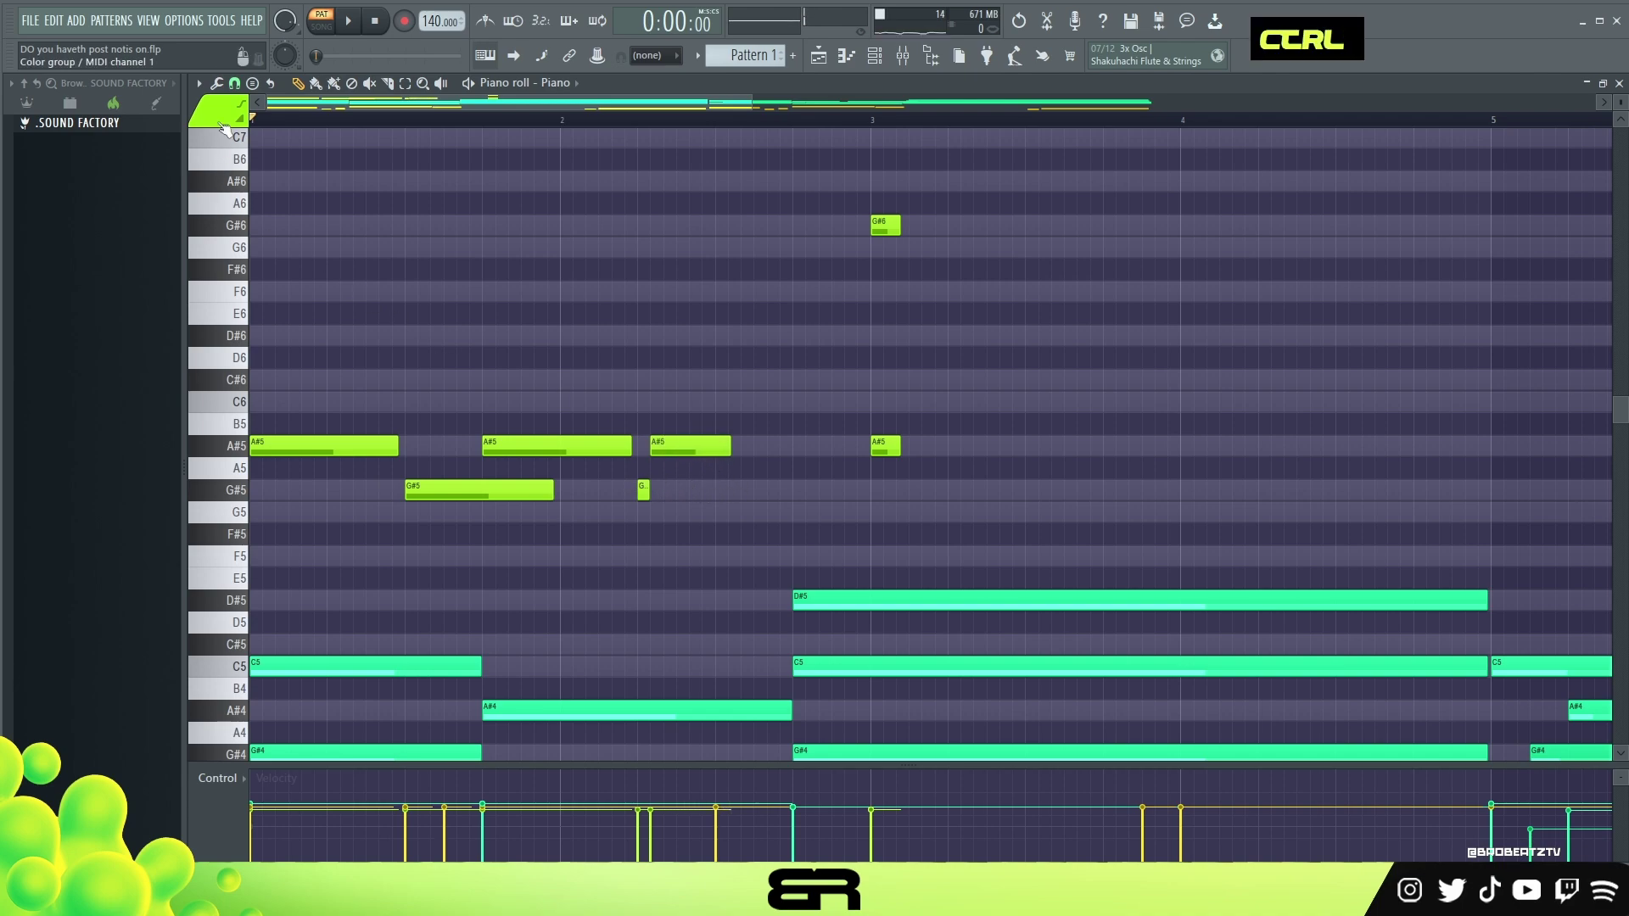
Set the grid snap to 1/4 beat and copy the short G#5 to just after the A#5 in bar 2.
left_click(235, 83)
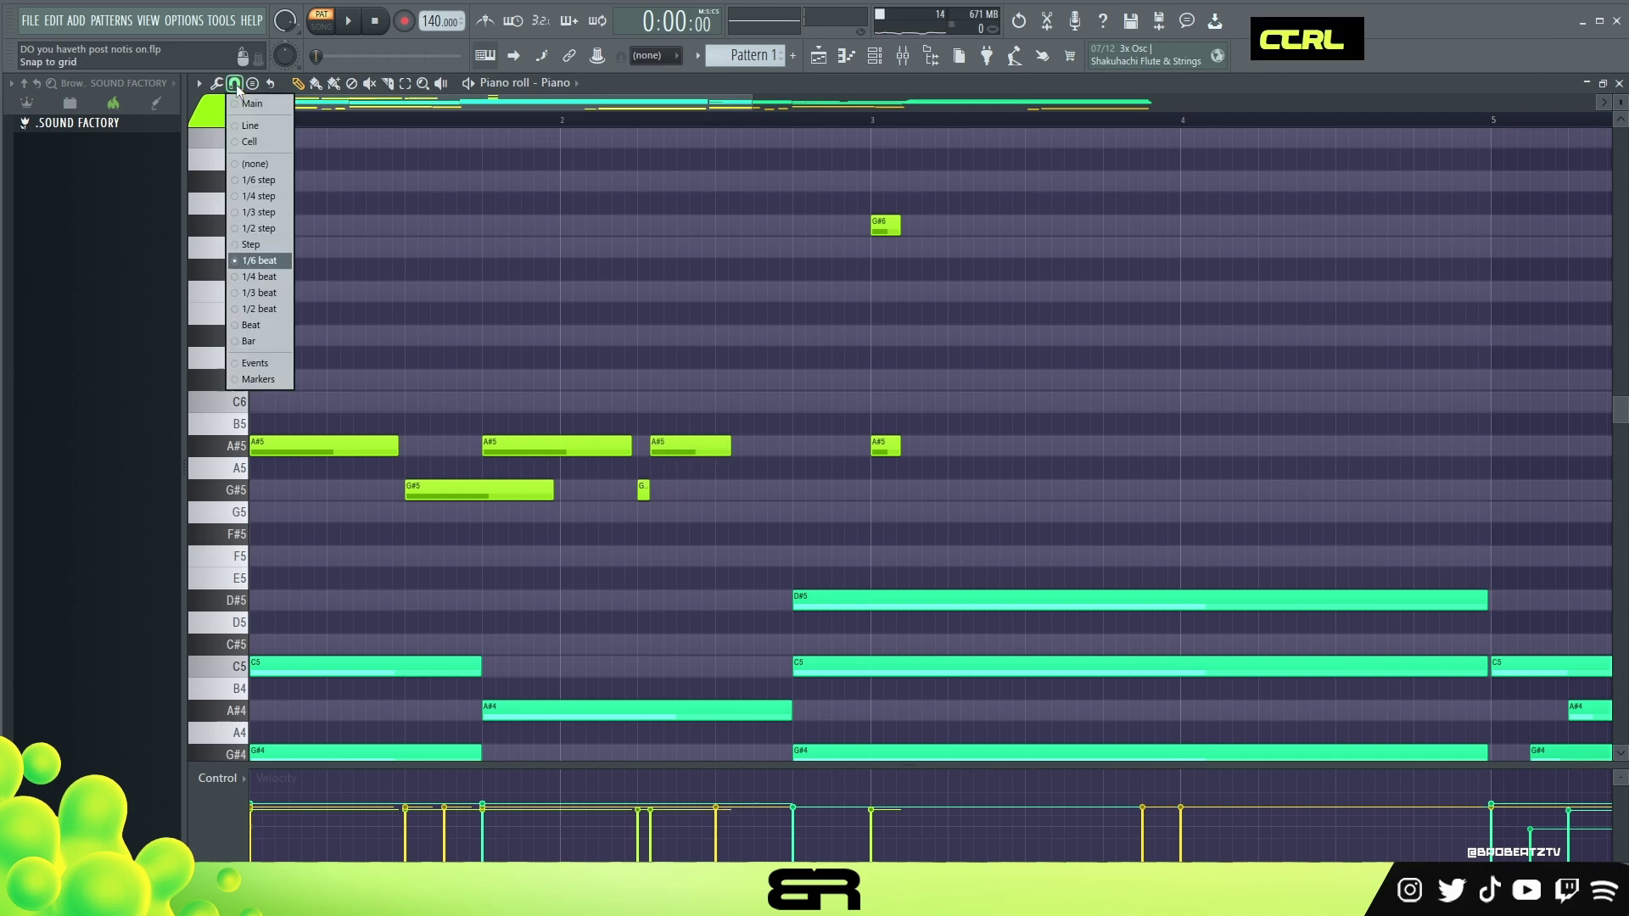
left_click(259, 276)
left_click(642, 492, "ctrl")
left_click_drag(643, 496, 761, 504)
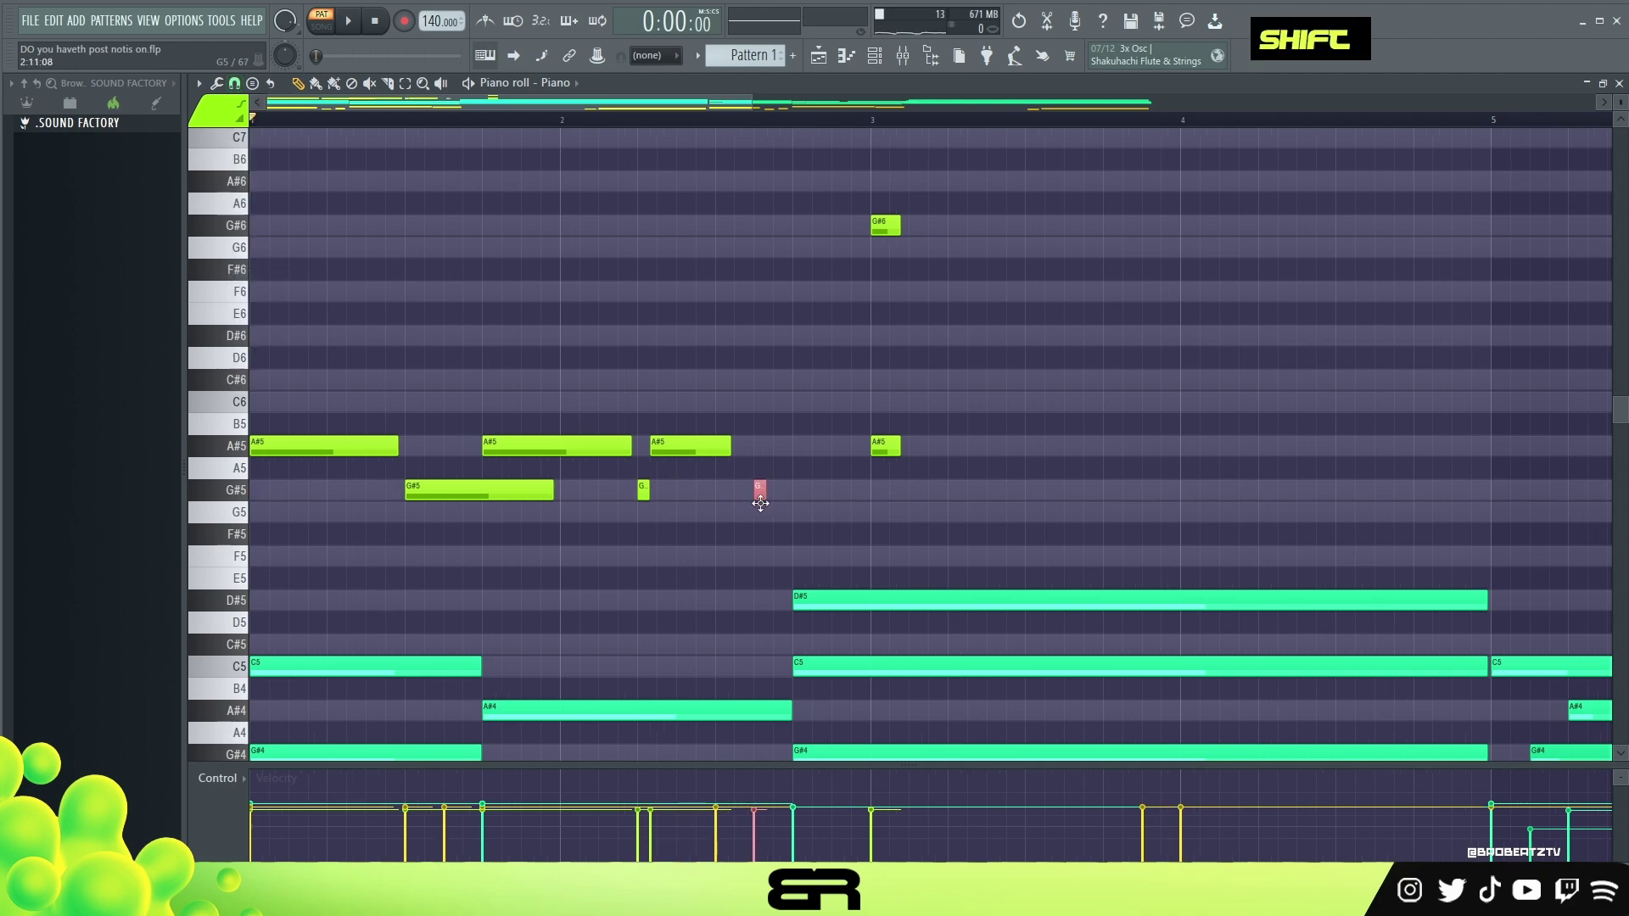
left_click(760, 490, "ctrl")
Add a lime C6 at the start of the third chord and move the G#6 and A#5 pair to the start of bar 4.
left_click_drag(759, 491, 874, 418)
left_click_drag(900, 473, 1197, 240, "ctrl")
right_click(1024, 370)
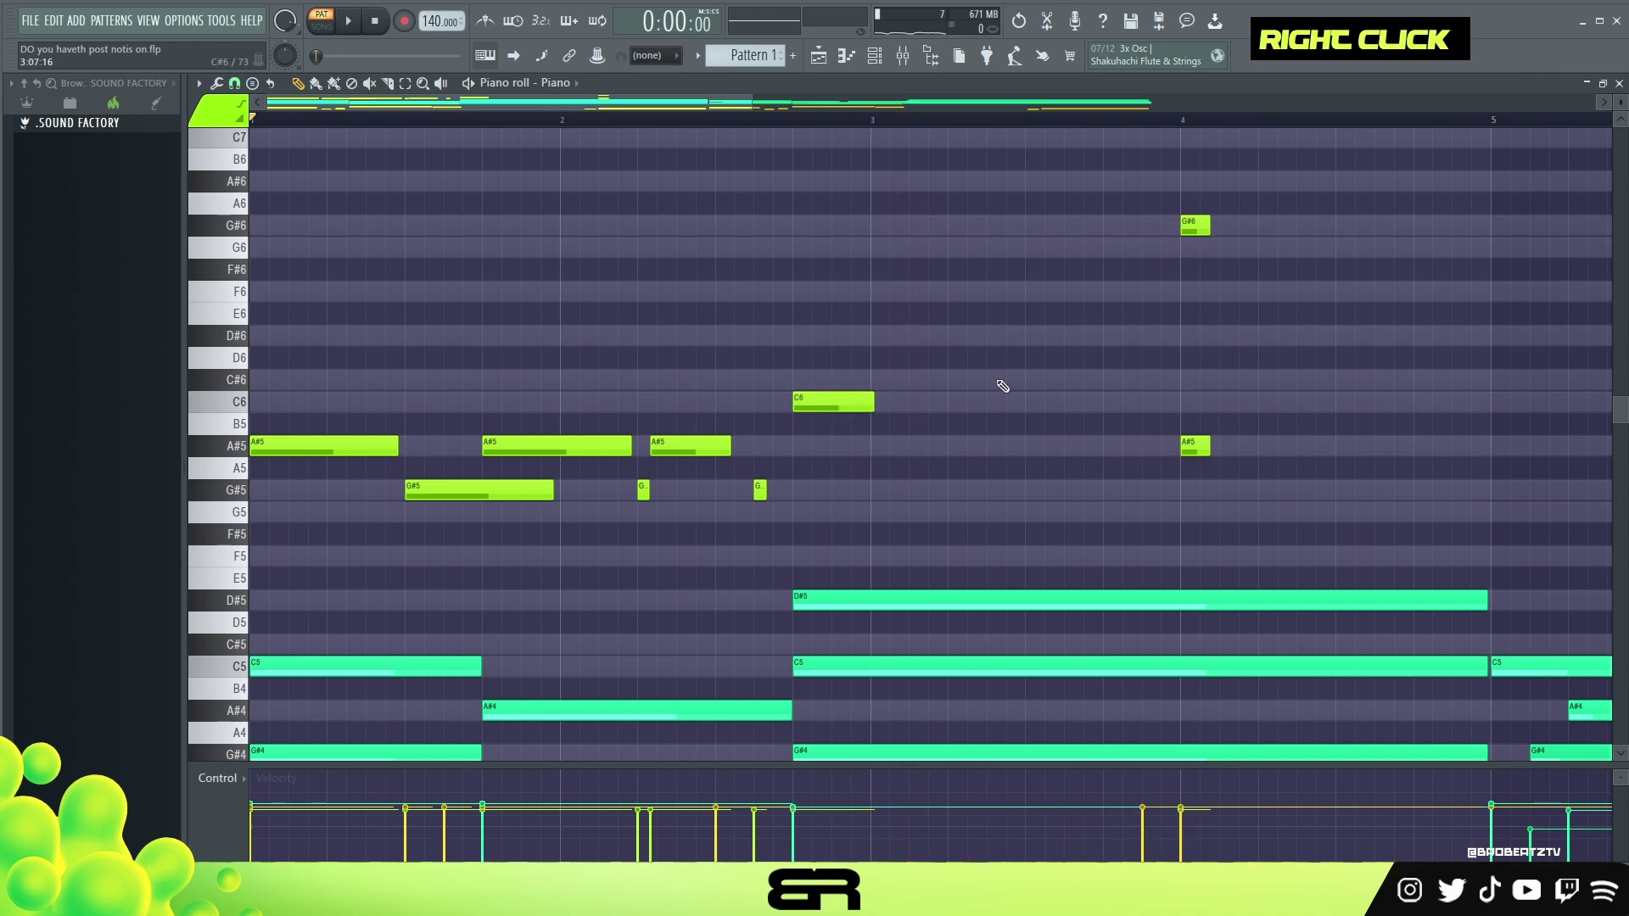
Lengthen the C6 through the middle of bar 3, nudge it slightly later, and extend the last G#5 in bar 2 to meet it.
left_click_drag(873, 403, 1051, 402, "alt")
scroll(838, 397, "down", 1, "shift")
left_click_drag(765, 491, 806, 491, "alt")
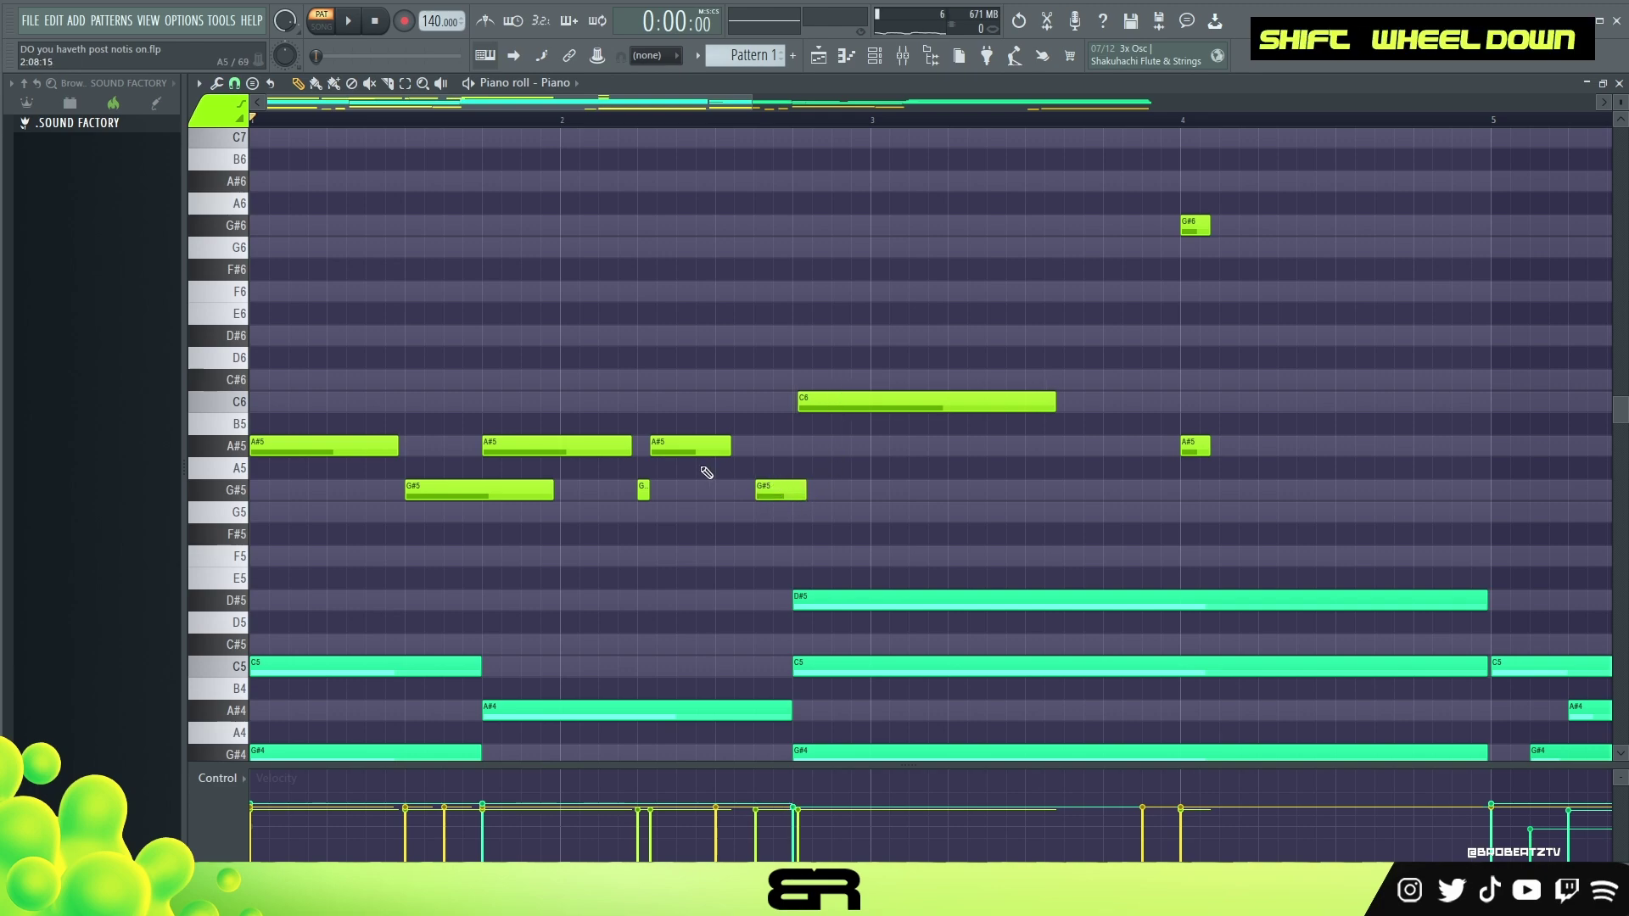
Nudge bar 1's G#5 and second A#5 slightly later and play the melody.
scroll(584, 447, "down", 2, "shift")
scroll(513, 486, "down", 2, "shift")
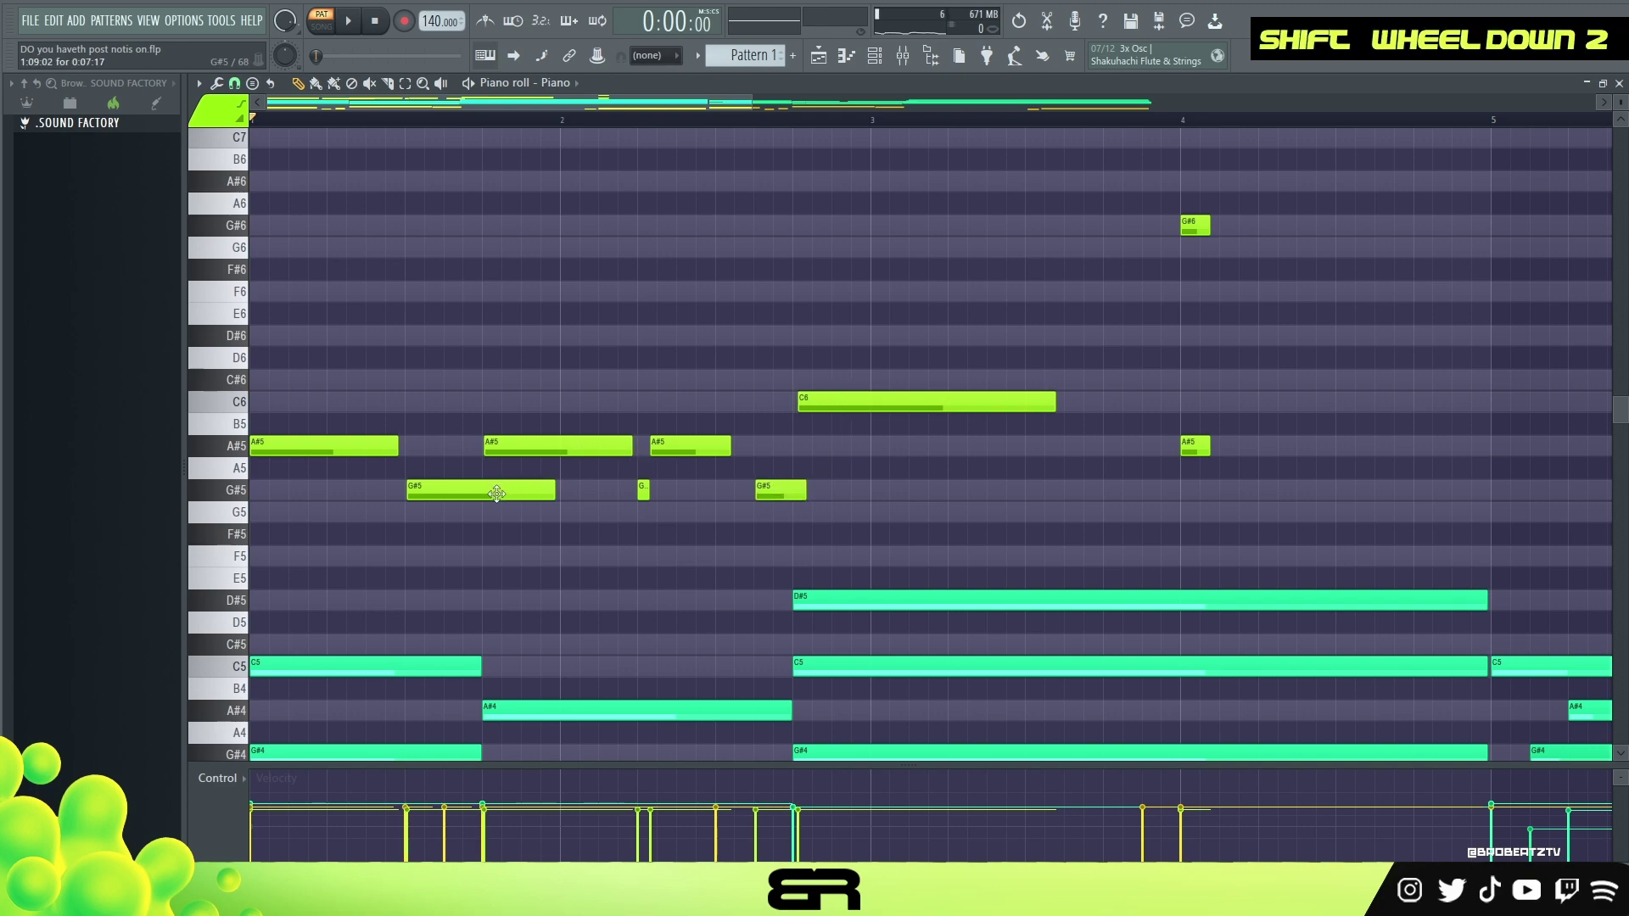
key("space")
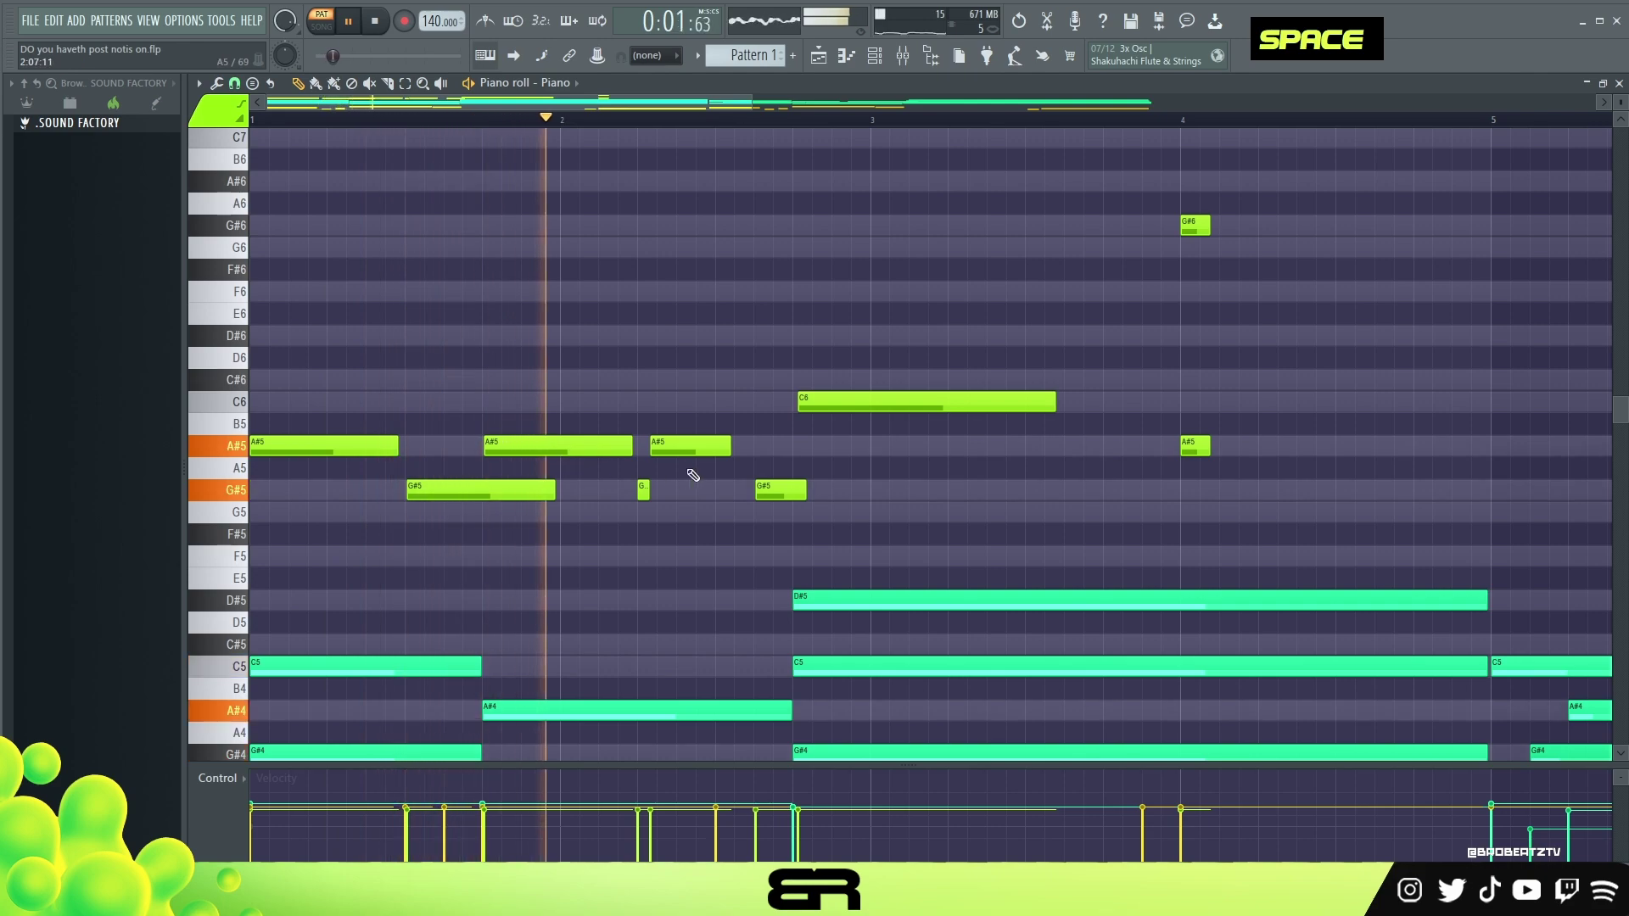
key("space")
Nudge bar 2's A#5 slightly earlier, extend it to the following G#5, and play the melody.
scroll(721, 458, "up", 2, "shift")
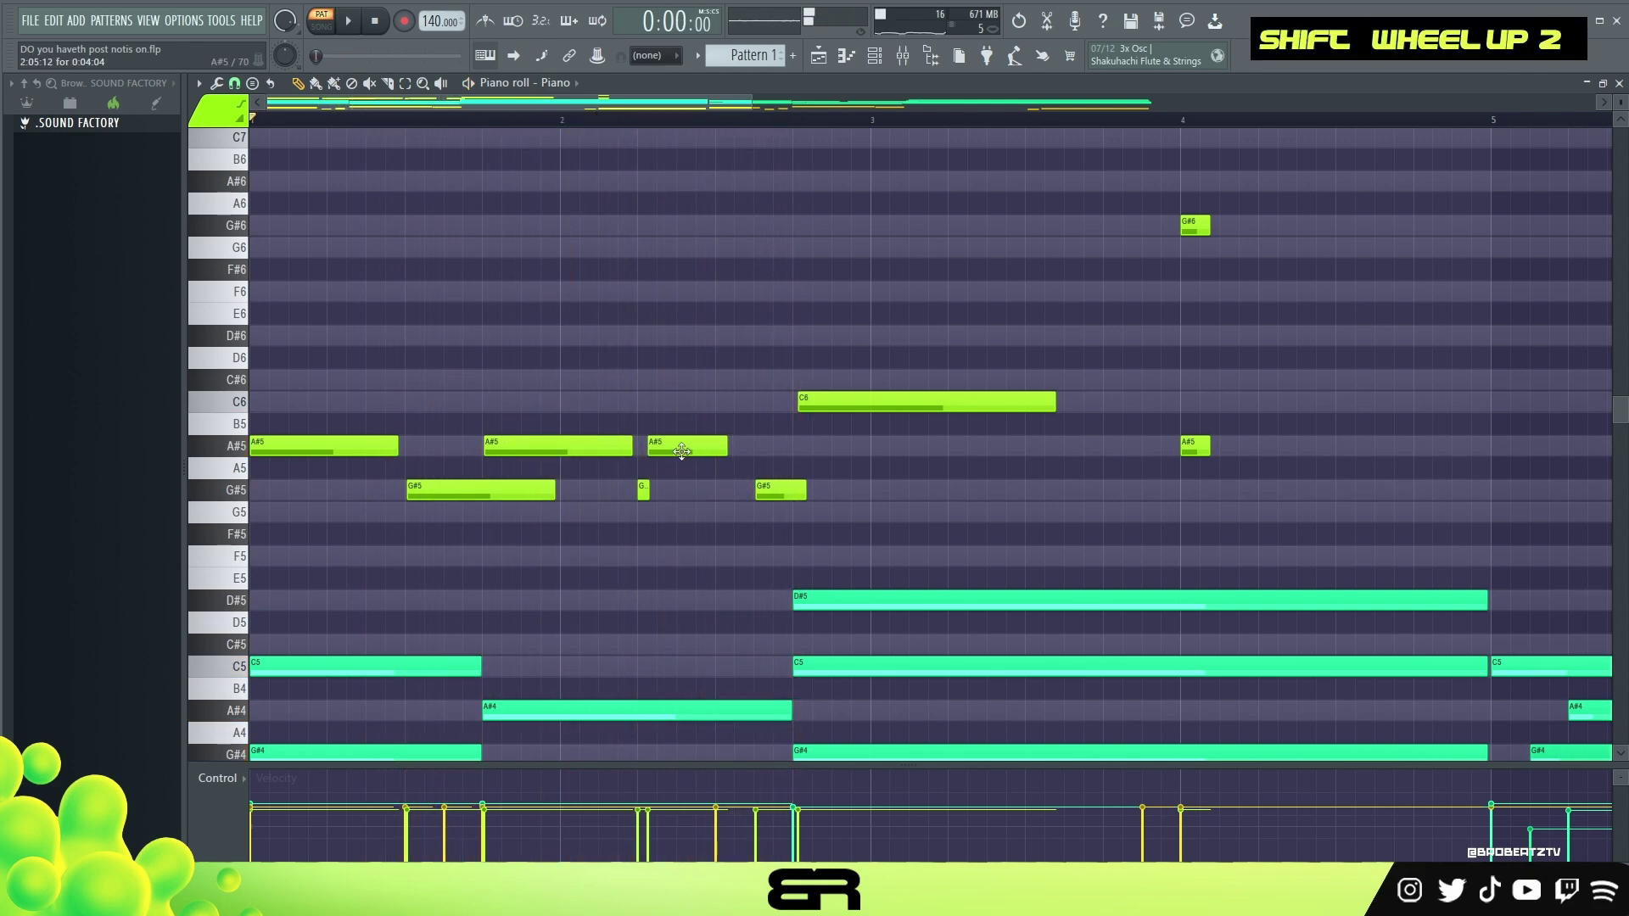
key("space")
left_click_drag(730, 448, 798, 492, "alt")
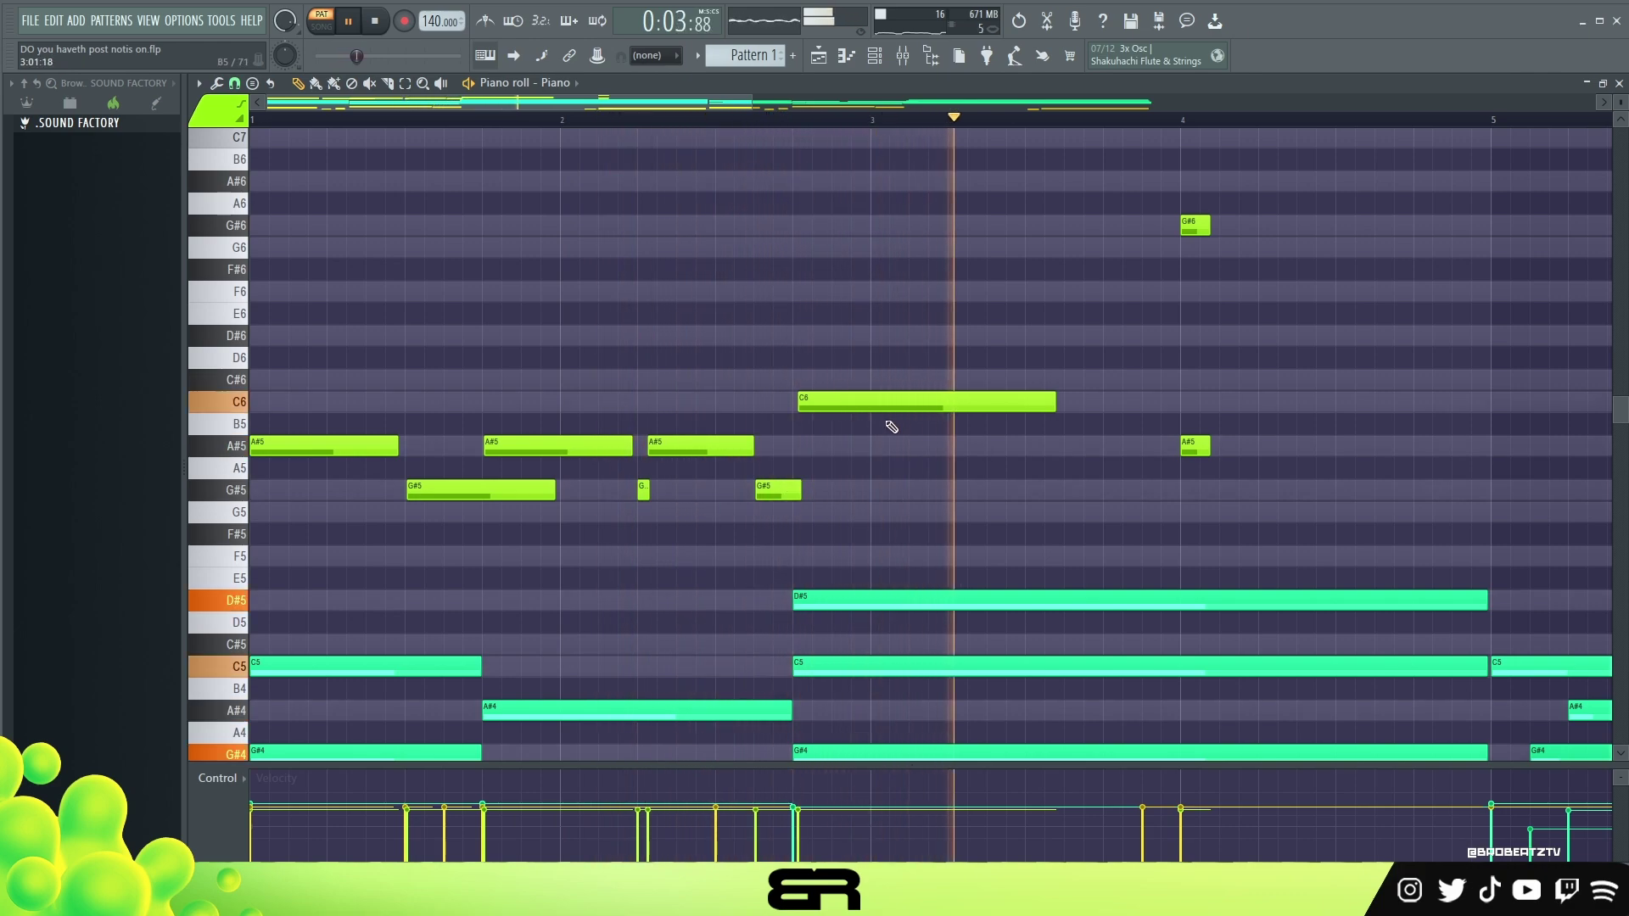
key("space")
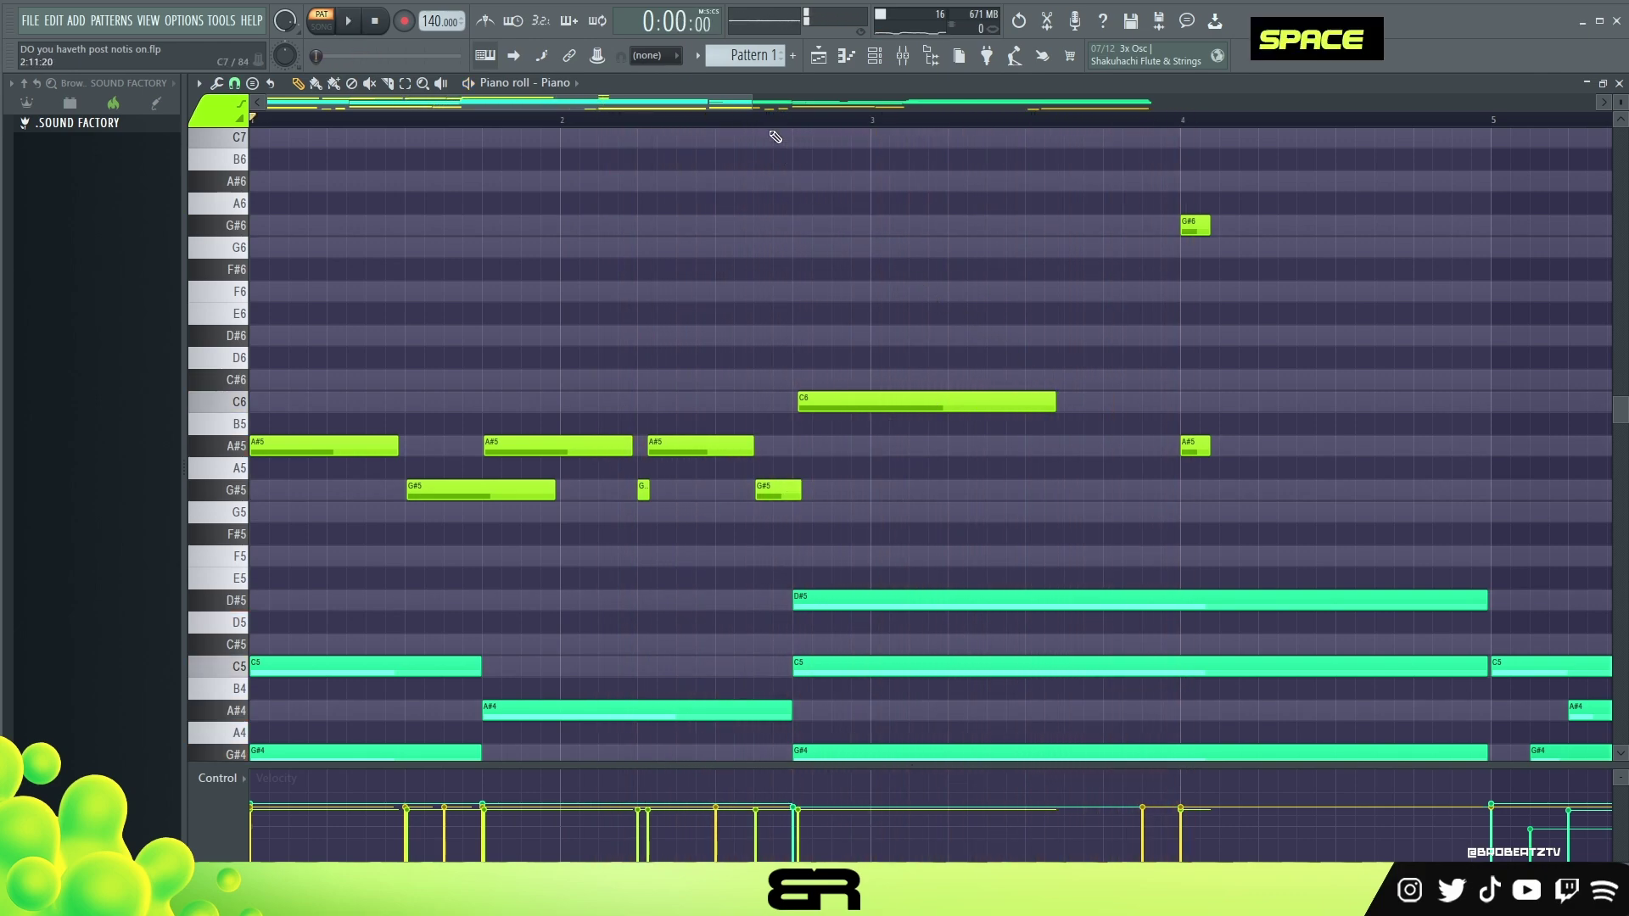
Set the playback start position just before bar 4.
left_click_drag(709, 104, 872, 196)
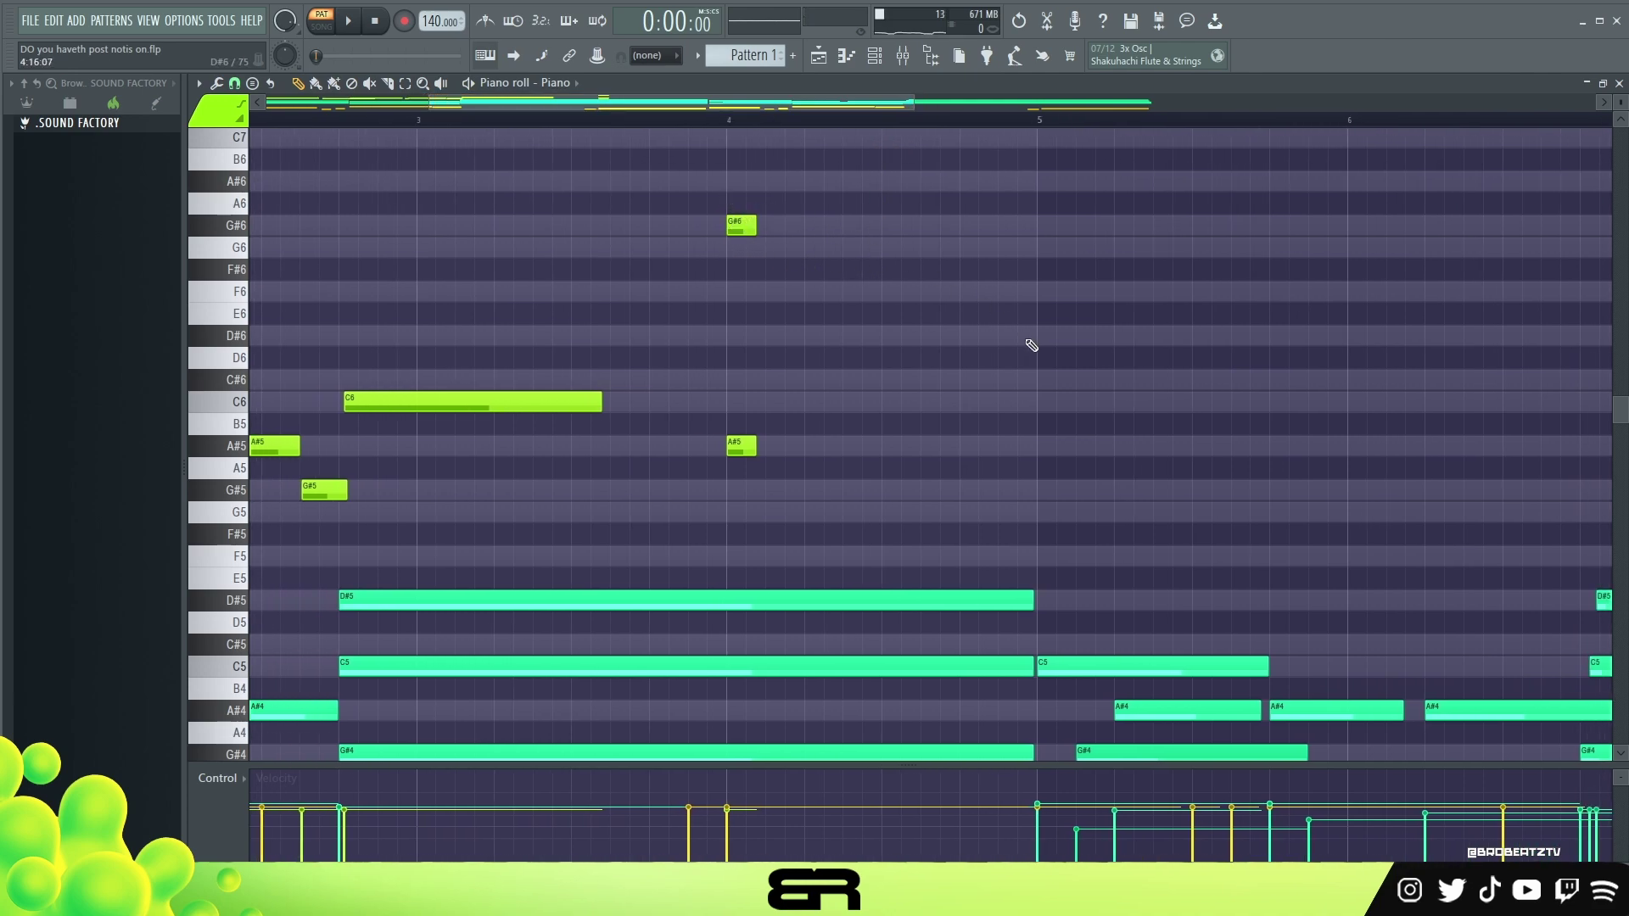
double_click(1042, 127)
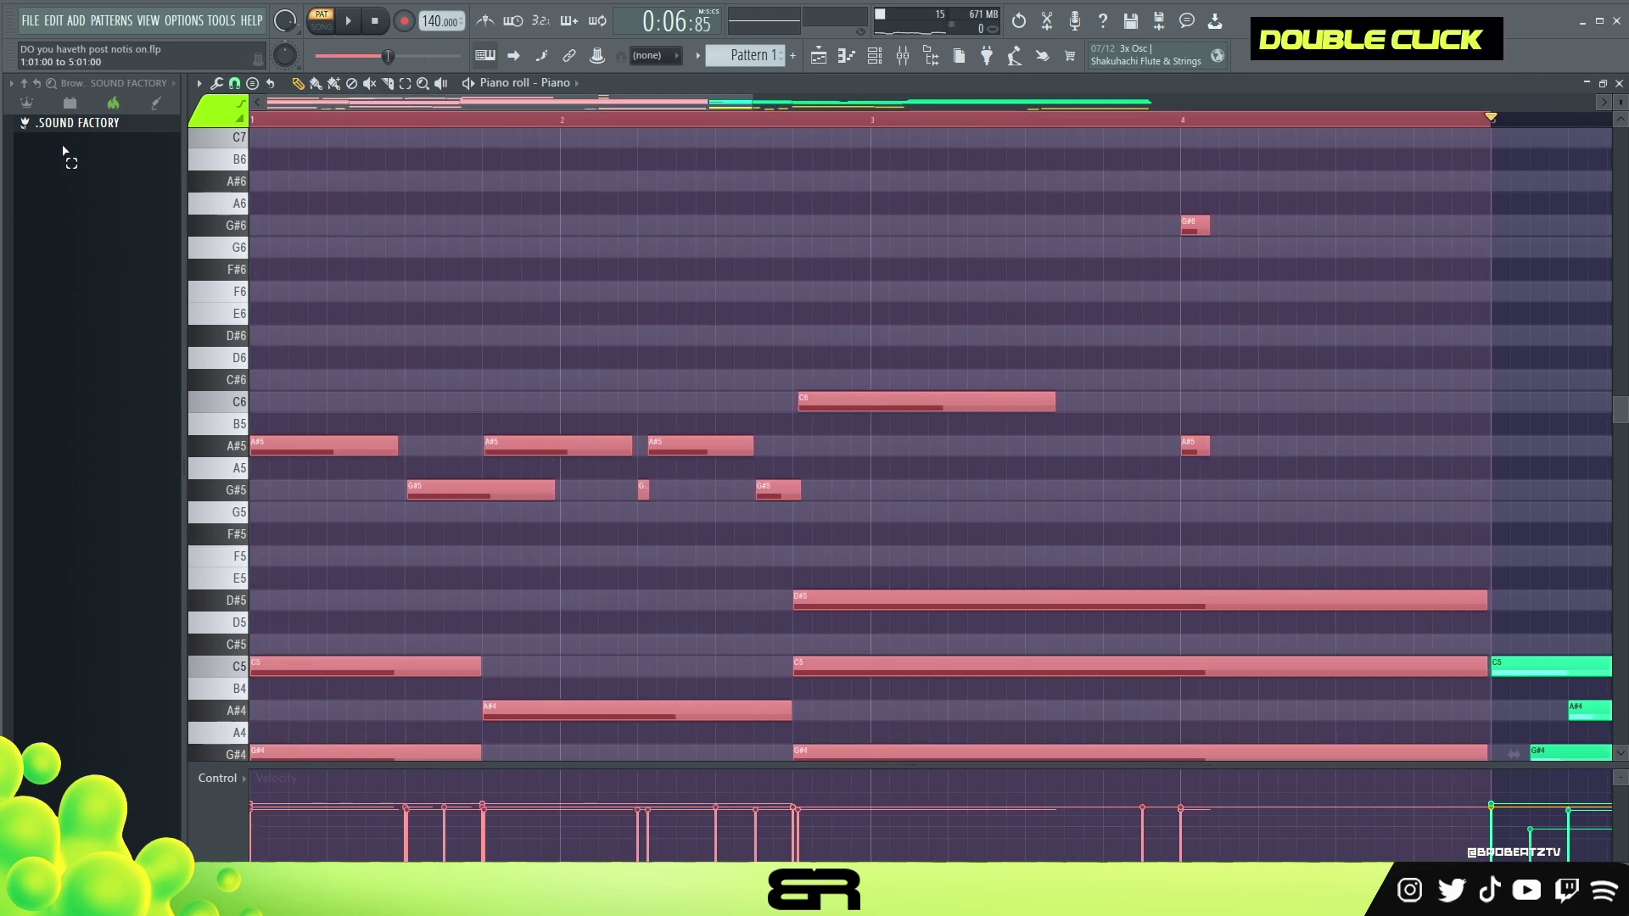
left_click(1162, 120)
scroll(1042, 110, "right", 3)
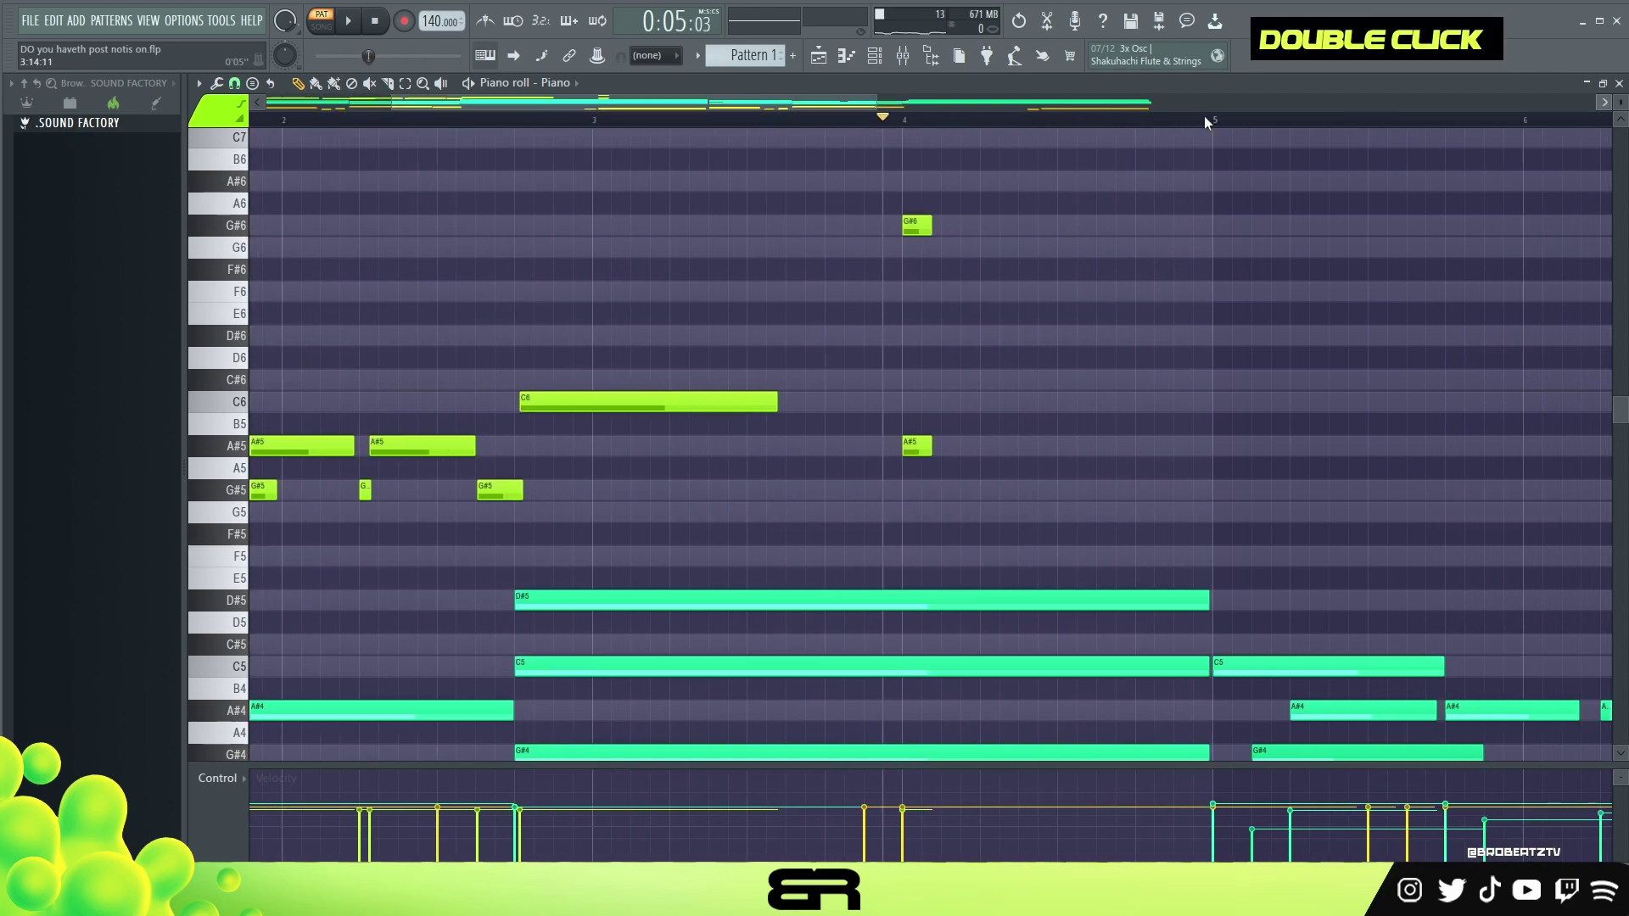
scroll(861, 104, "right", 1)
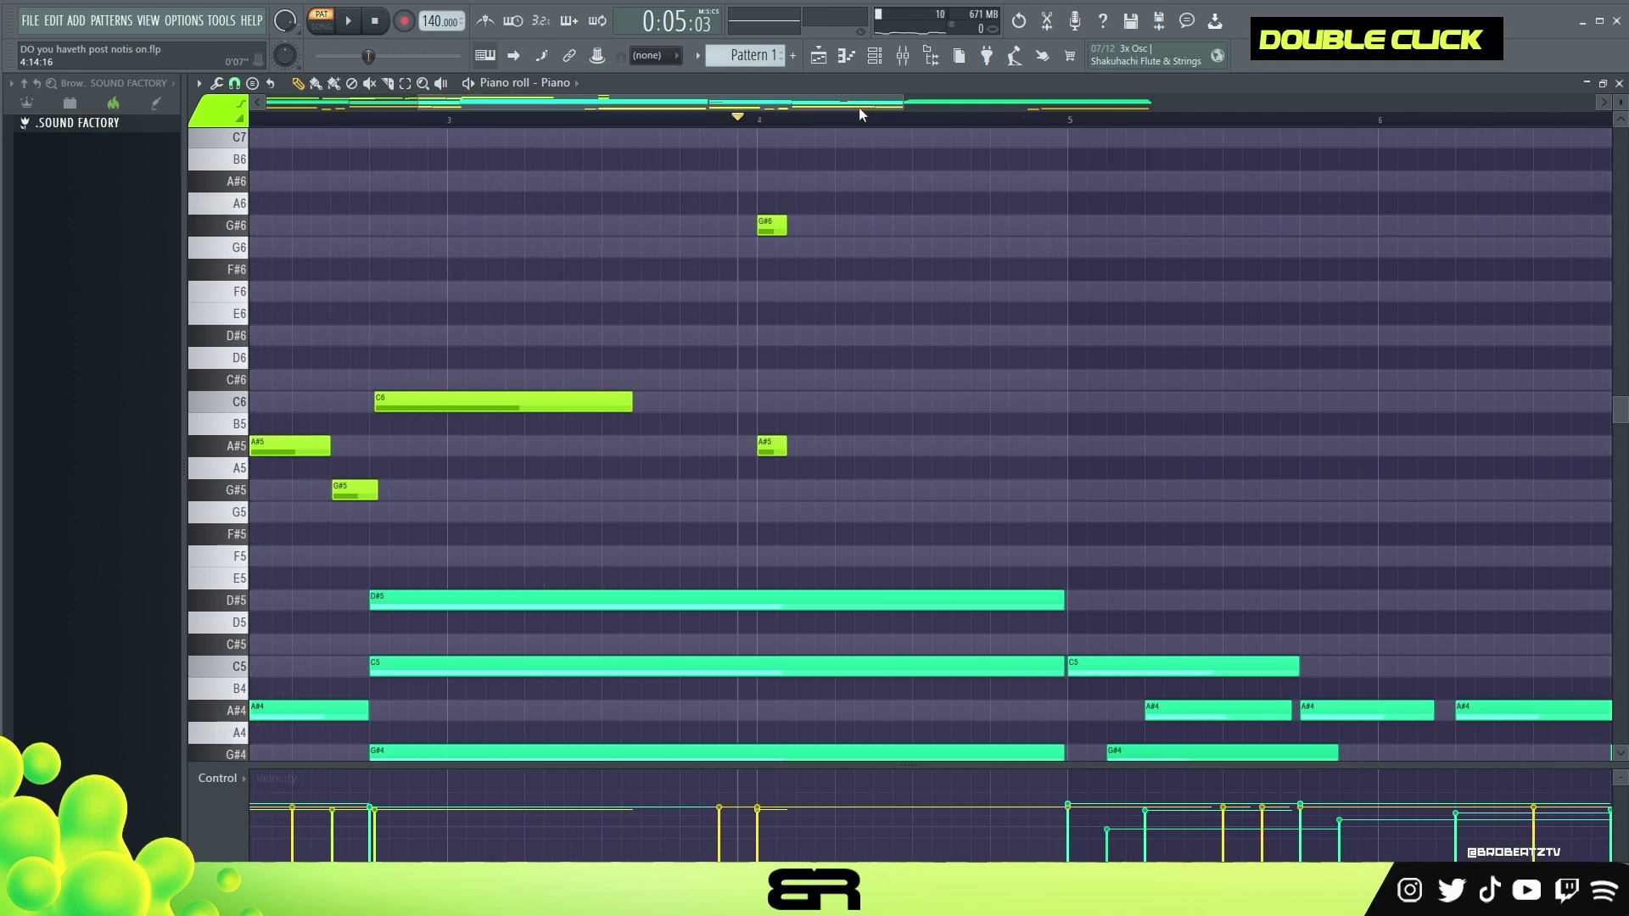
scroll(814, 134, "up", 2)
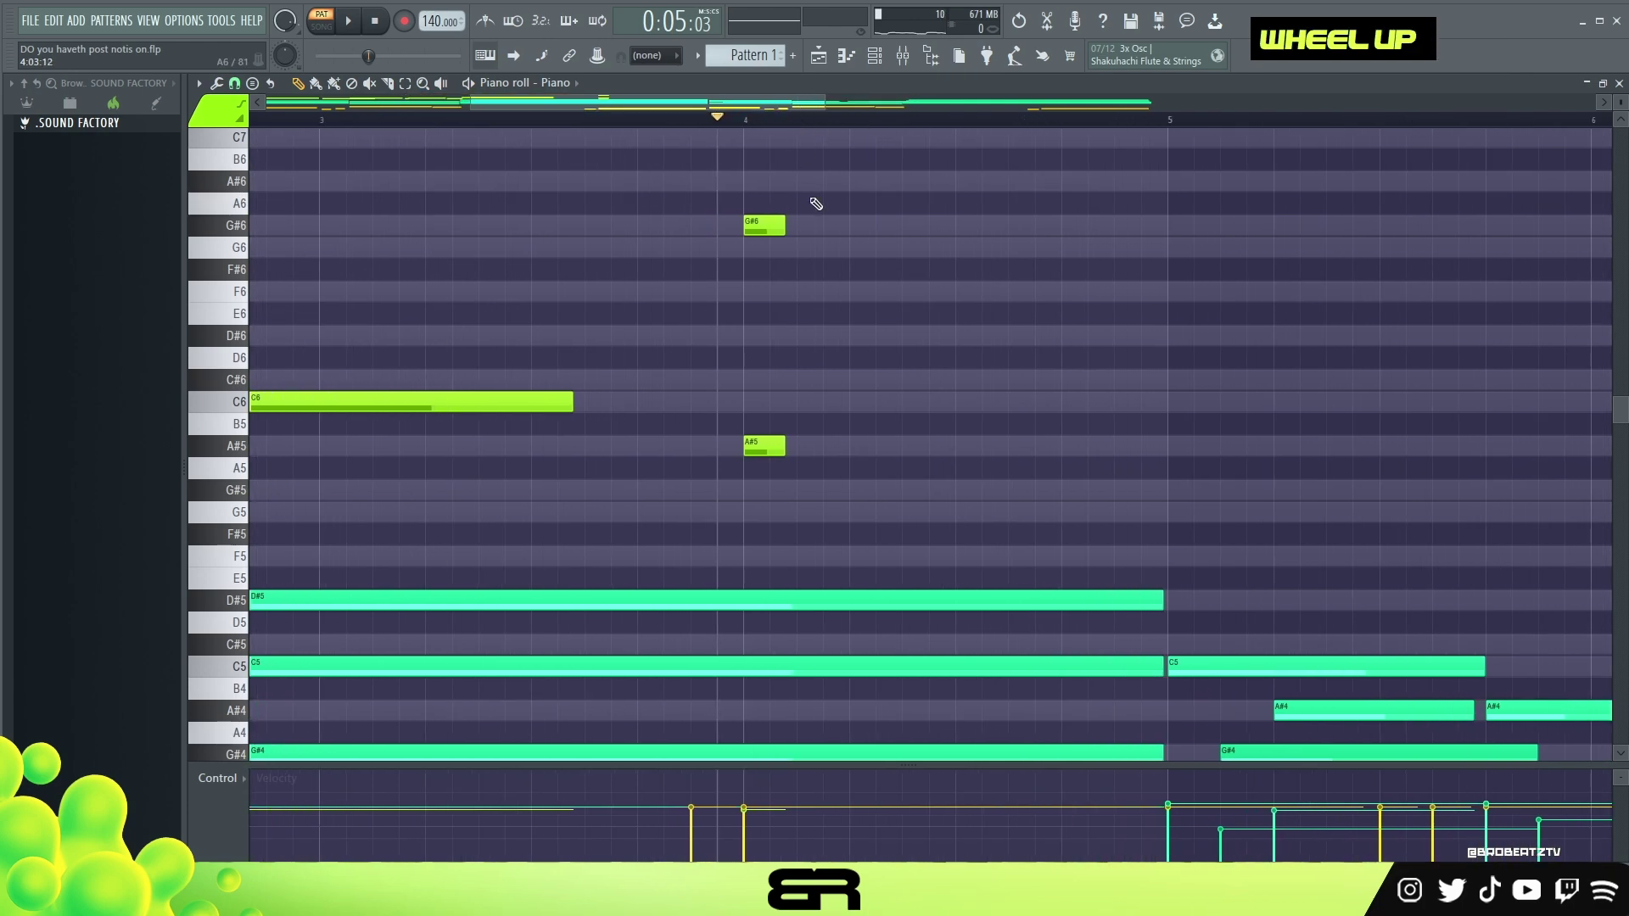
Add a G6 grace note at the start of bar 4 and nudge the G#6 slightly later behind it.
right_click(800, 251)
left_click(766, 249)
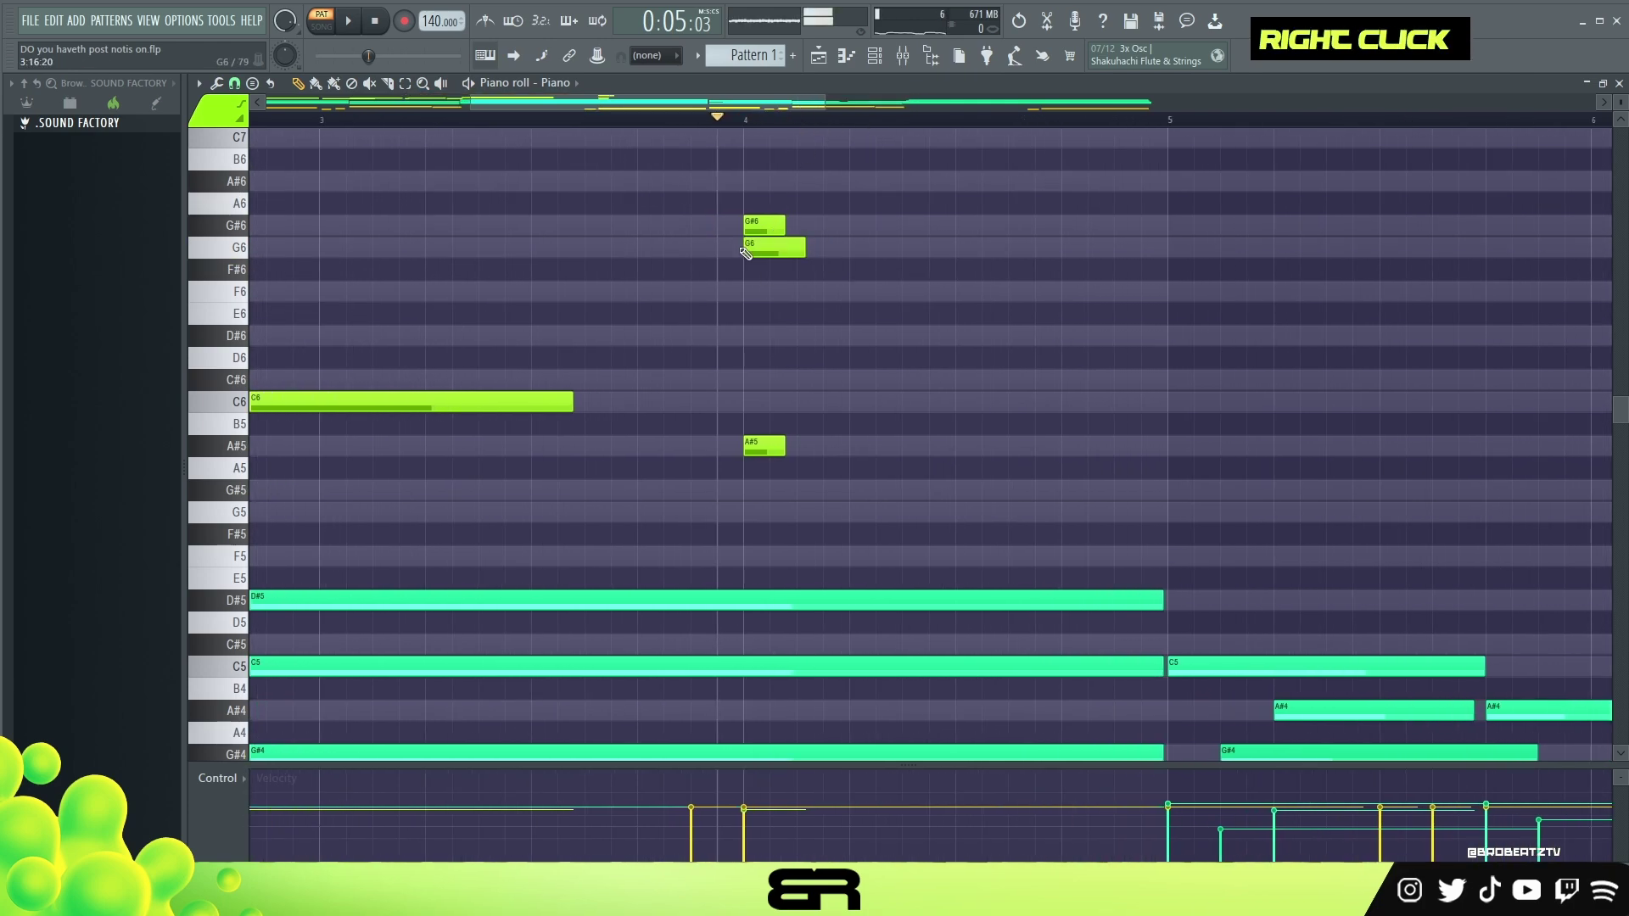
left_click_drag(804, 249, 746, 259)
scroll(752, 251, "down", 1)
scroll(763, 250, "up", 1)
scroll(760, 242, "down", 2)
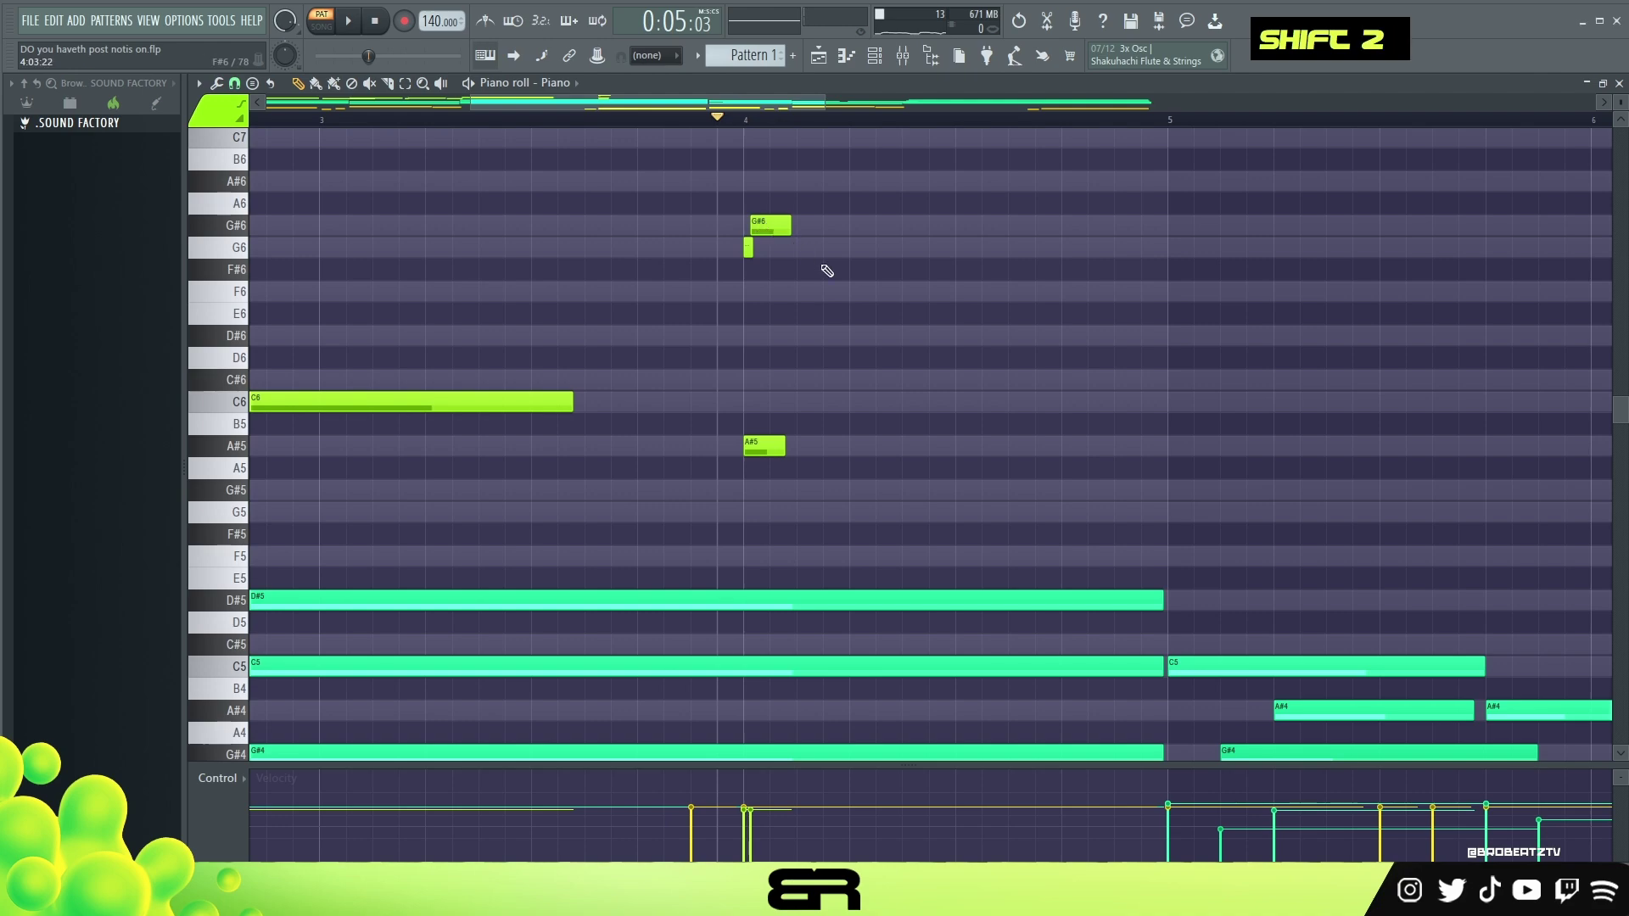
Audition F6 alternating with a neighbouring note on the typing keyboard.
key("e")
key("r")
key("e")
key("r")
key("e")
key("r")
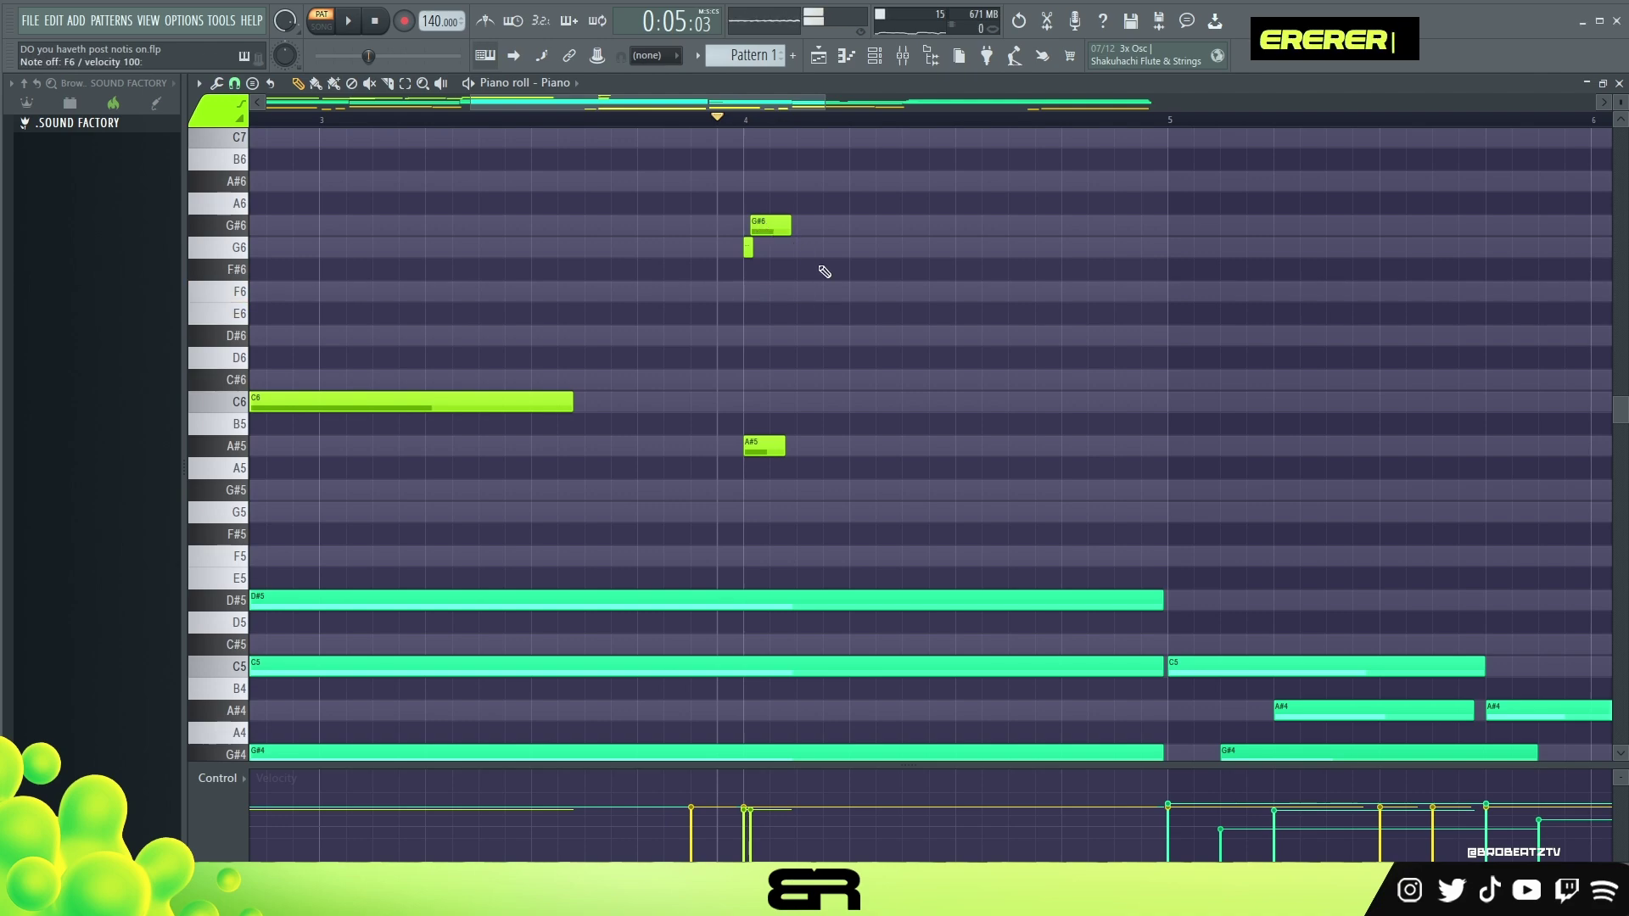
Copy the grace-note pair to step 3 of bar 4 as a very short F6 followed by G6.
left_click_drag(799, 211, 828, 273, "ctrl")
right_click(832, 287)
left_click(825, 270, "ctrl")
key("shift+Up")
right_click(850, 276)
scroll(836, 255, "down", 1, "shift")
left_click(844, 254, "alt")
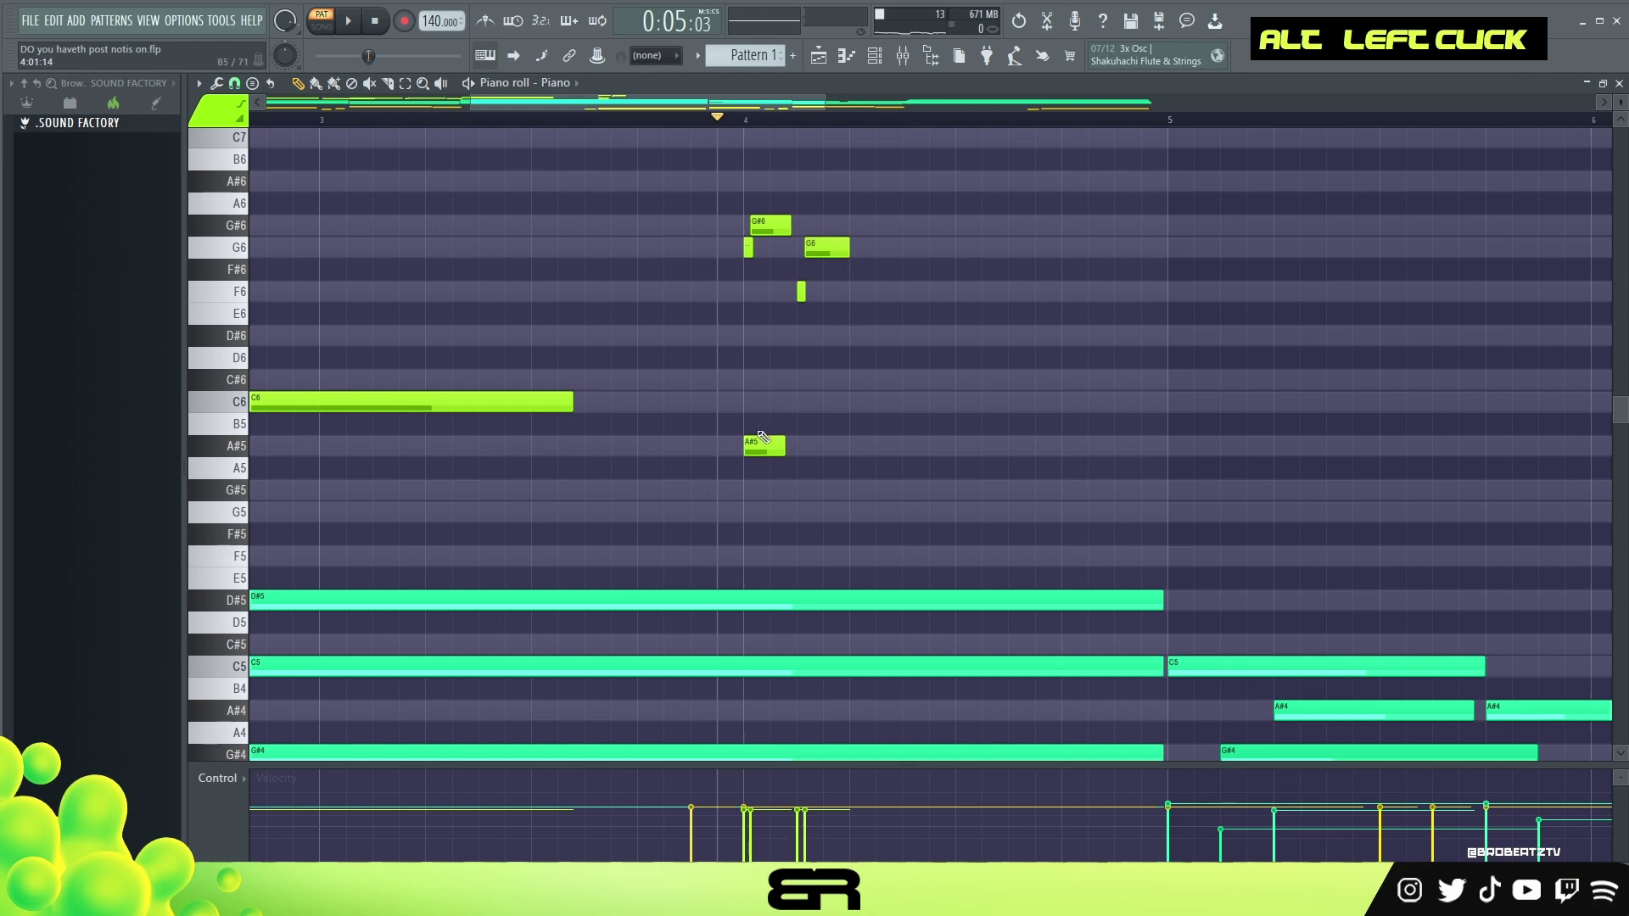
Delete the A#5 at the start of bar 4 and play the phrase.
right_click(766, 443)
key("space")
key("space")
Raise the velocity of bar 4's four short notes slightly and play them.
left_click_drag(737, 209, 901, 341, "ctrl")
scroll(975, 382, "up", 1, "alt")
key("space")
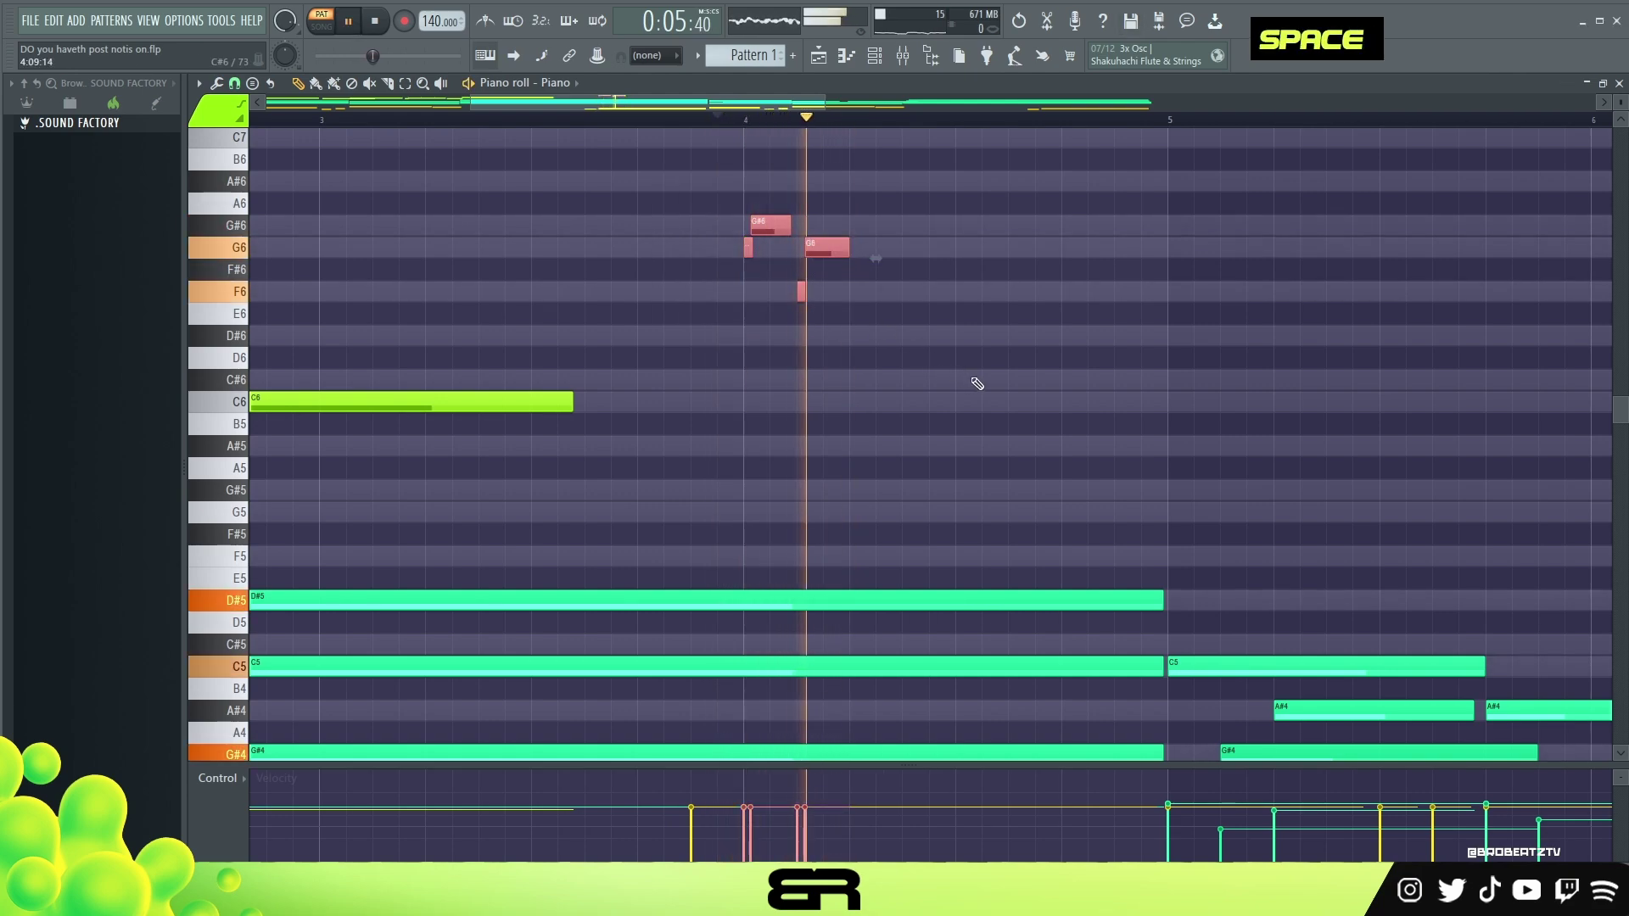
right_click(927, 364)
key("space")
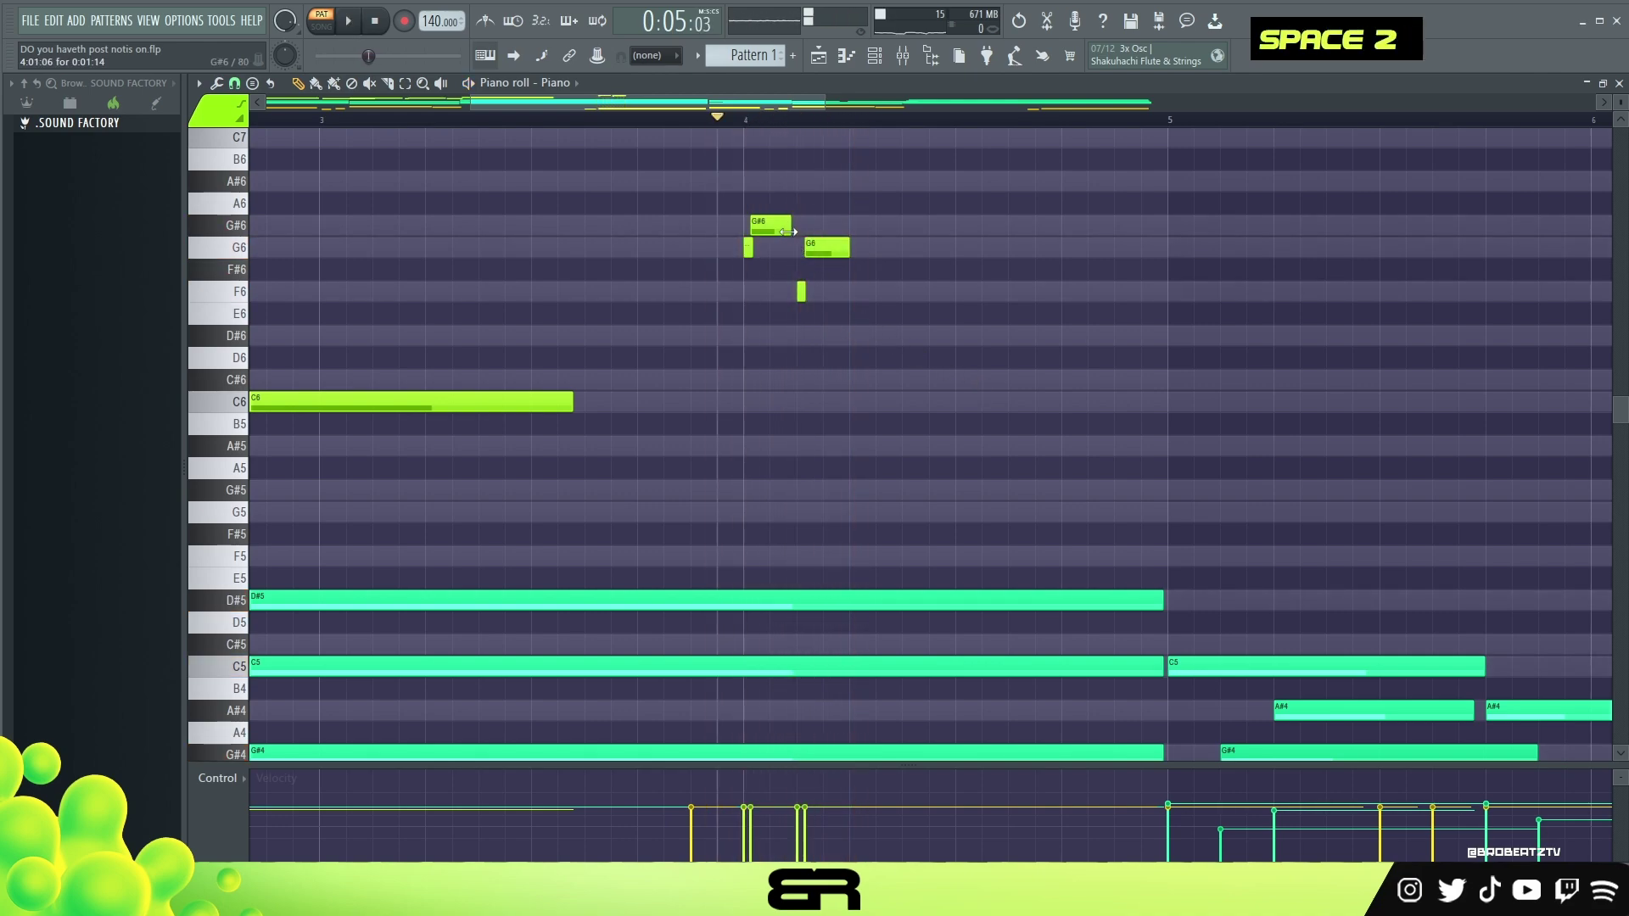
Lengthen bar 4's short F6 slightly, play the phrase, and add another short F6 at step 6.
key("alt")
left_click(803, 291, "alt")
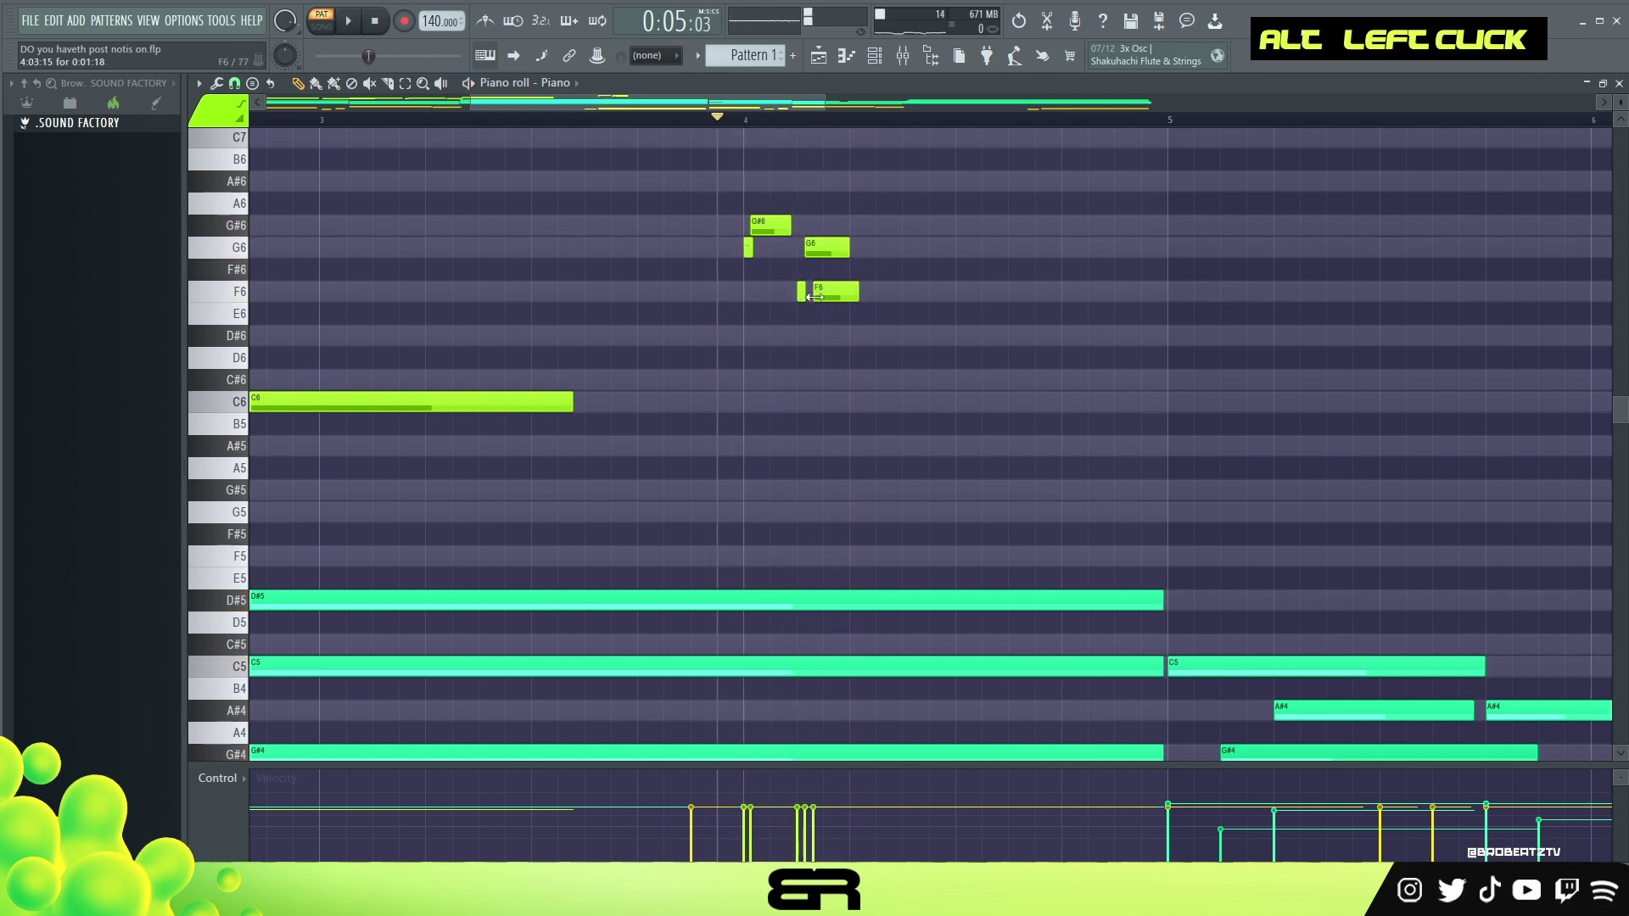
key("space")
key("space")
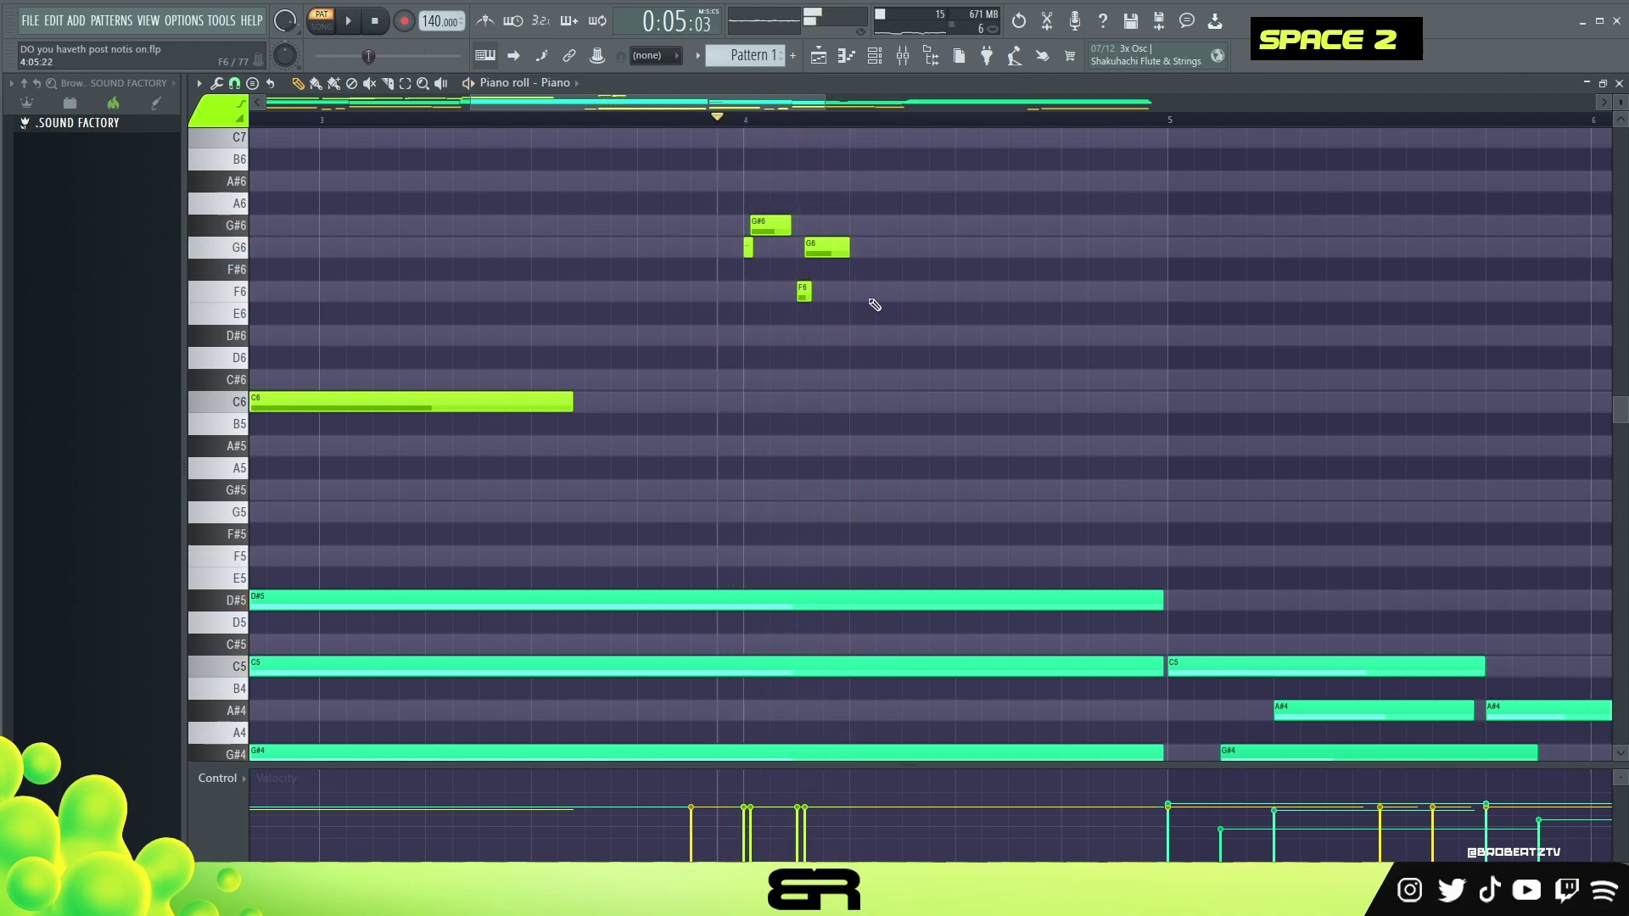
left_click(879, 292)
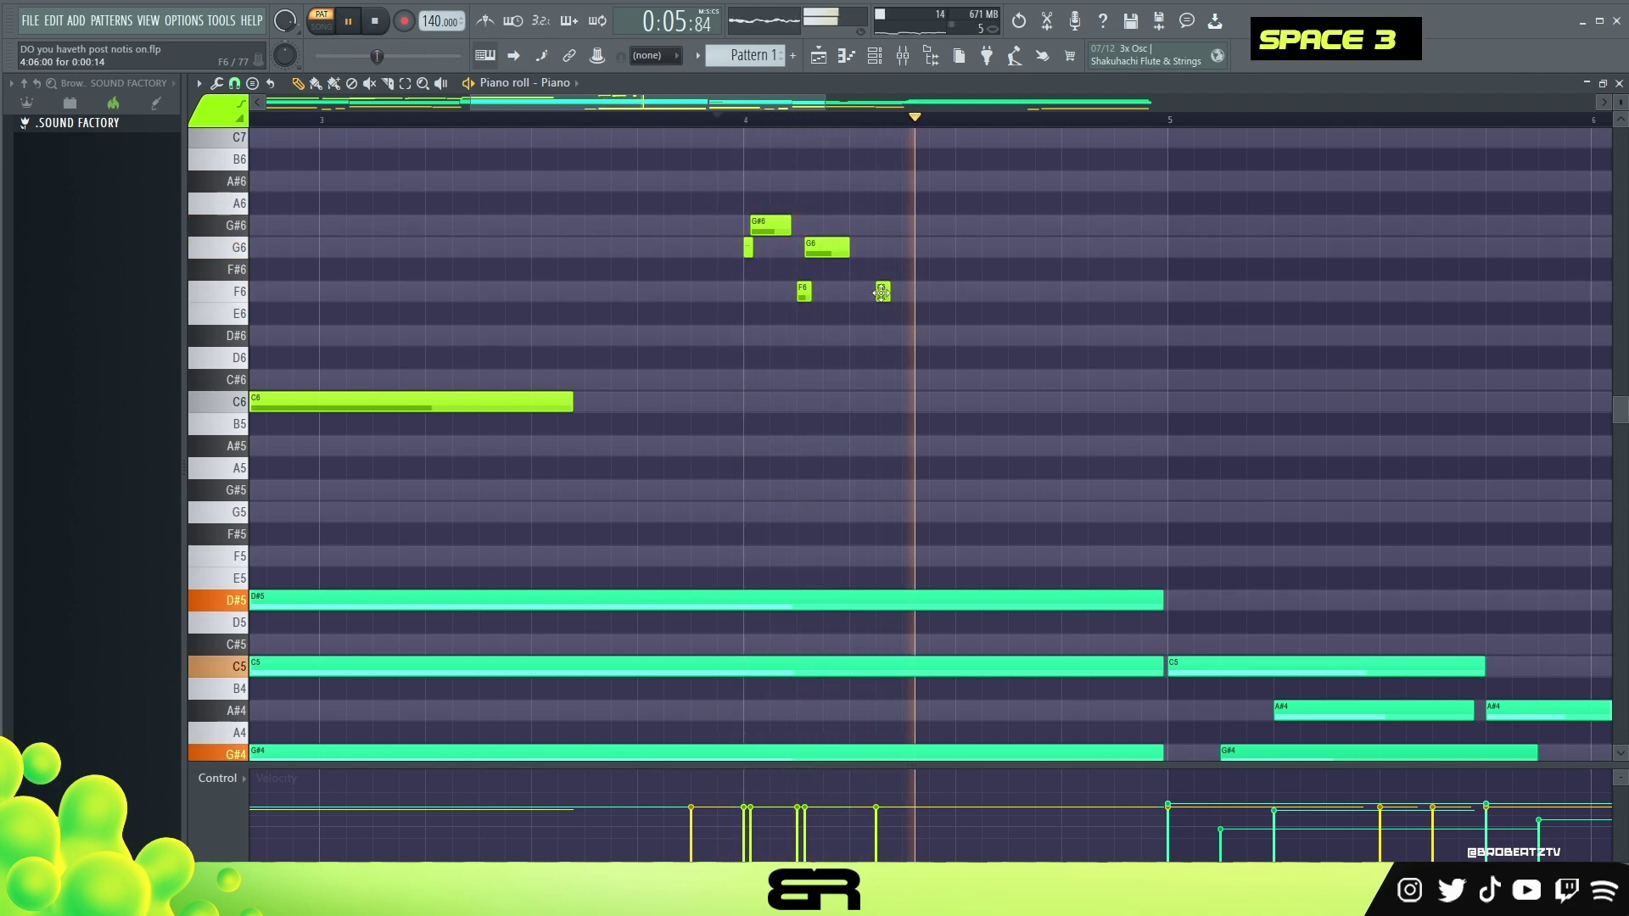
Move bar 4's last short F6 to step 7, extend it to step 9, and add a very short D#6 at step 9.
key("space")
left_click_drag(843, 190, 795, 332)
right_click(880, 310)
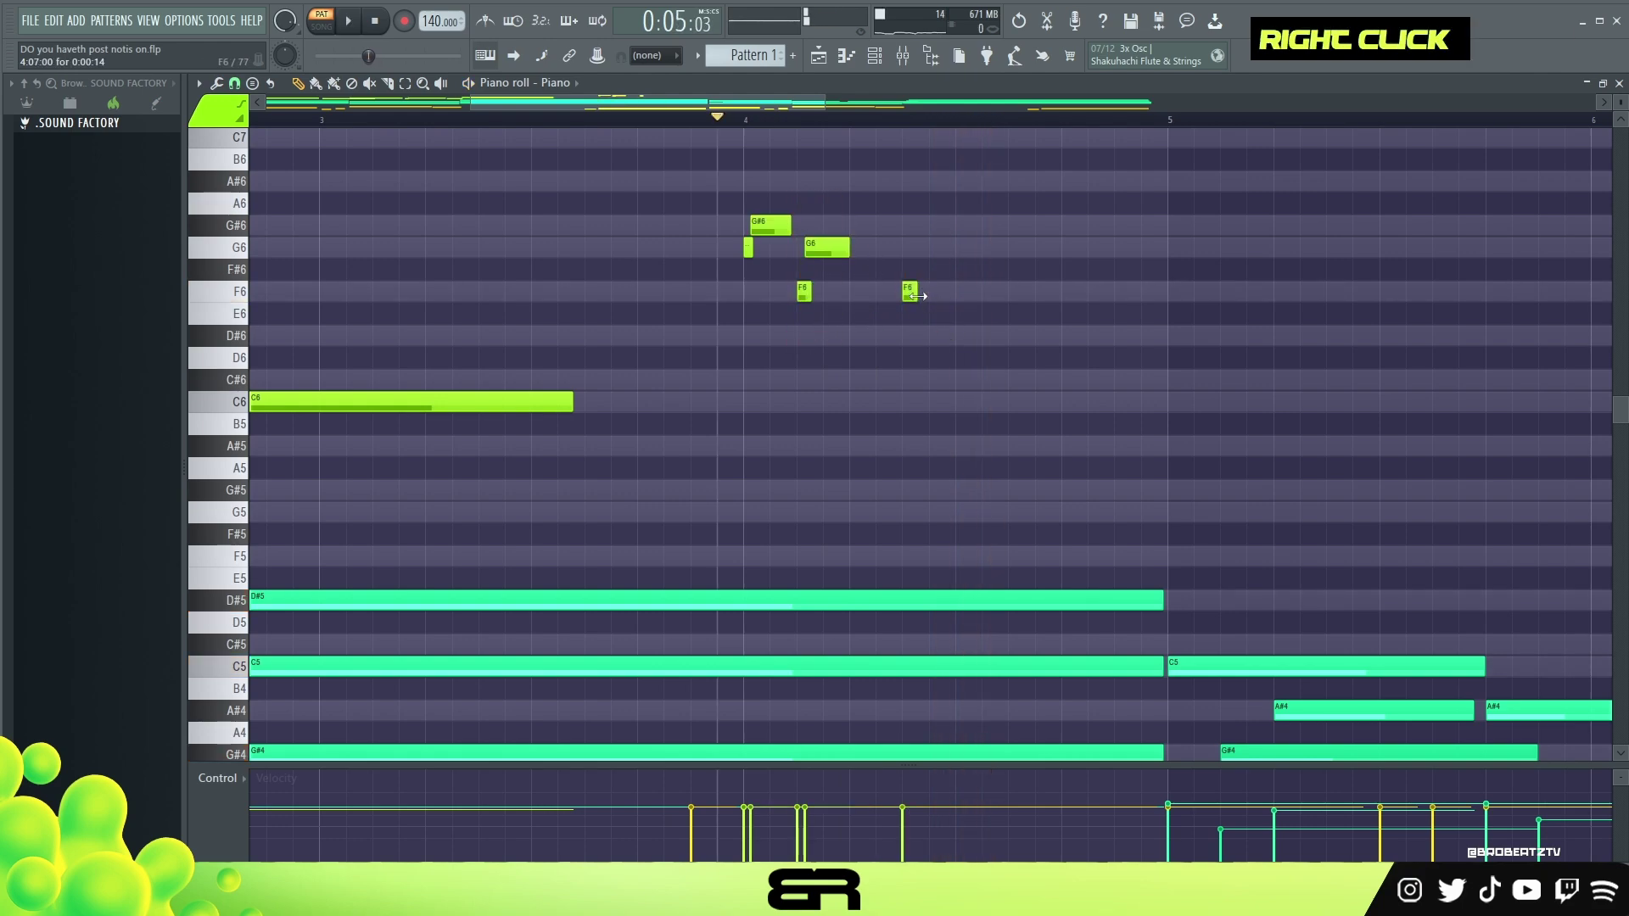
key("space")
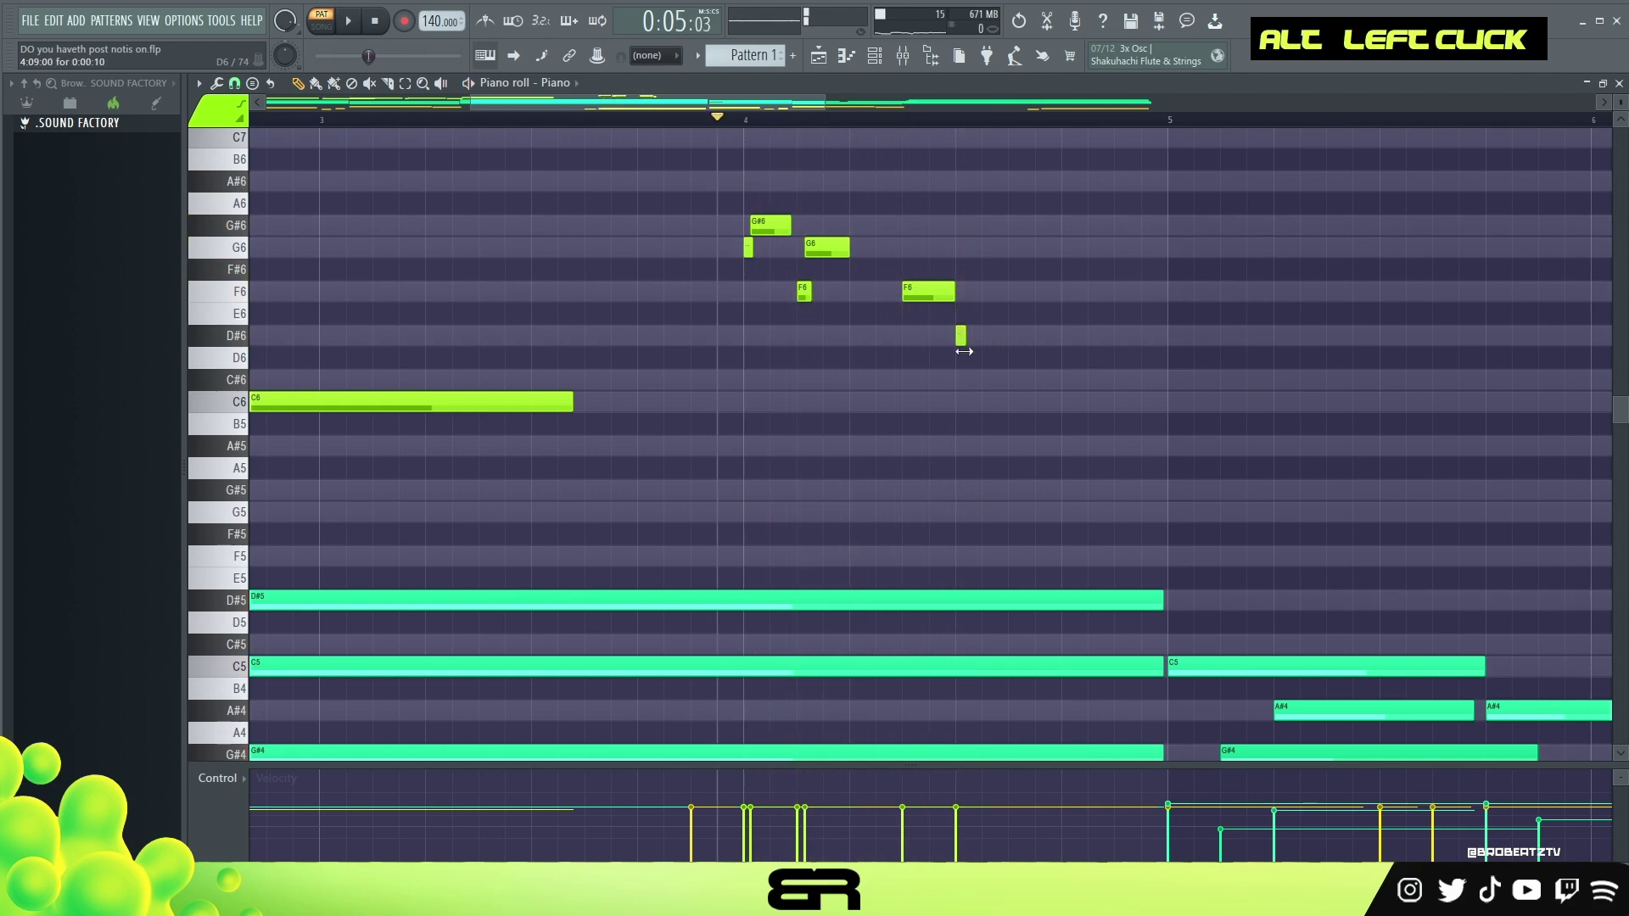
Continue bar 4 with F6 just after the short D#6, D#6 at step 11, and C6 from step 13 to the bar's end.
left_click(967, 291, "alt")
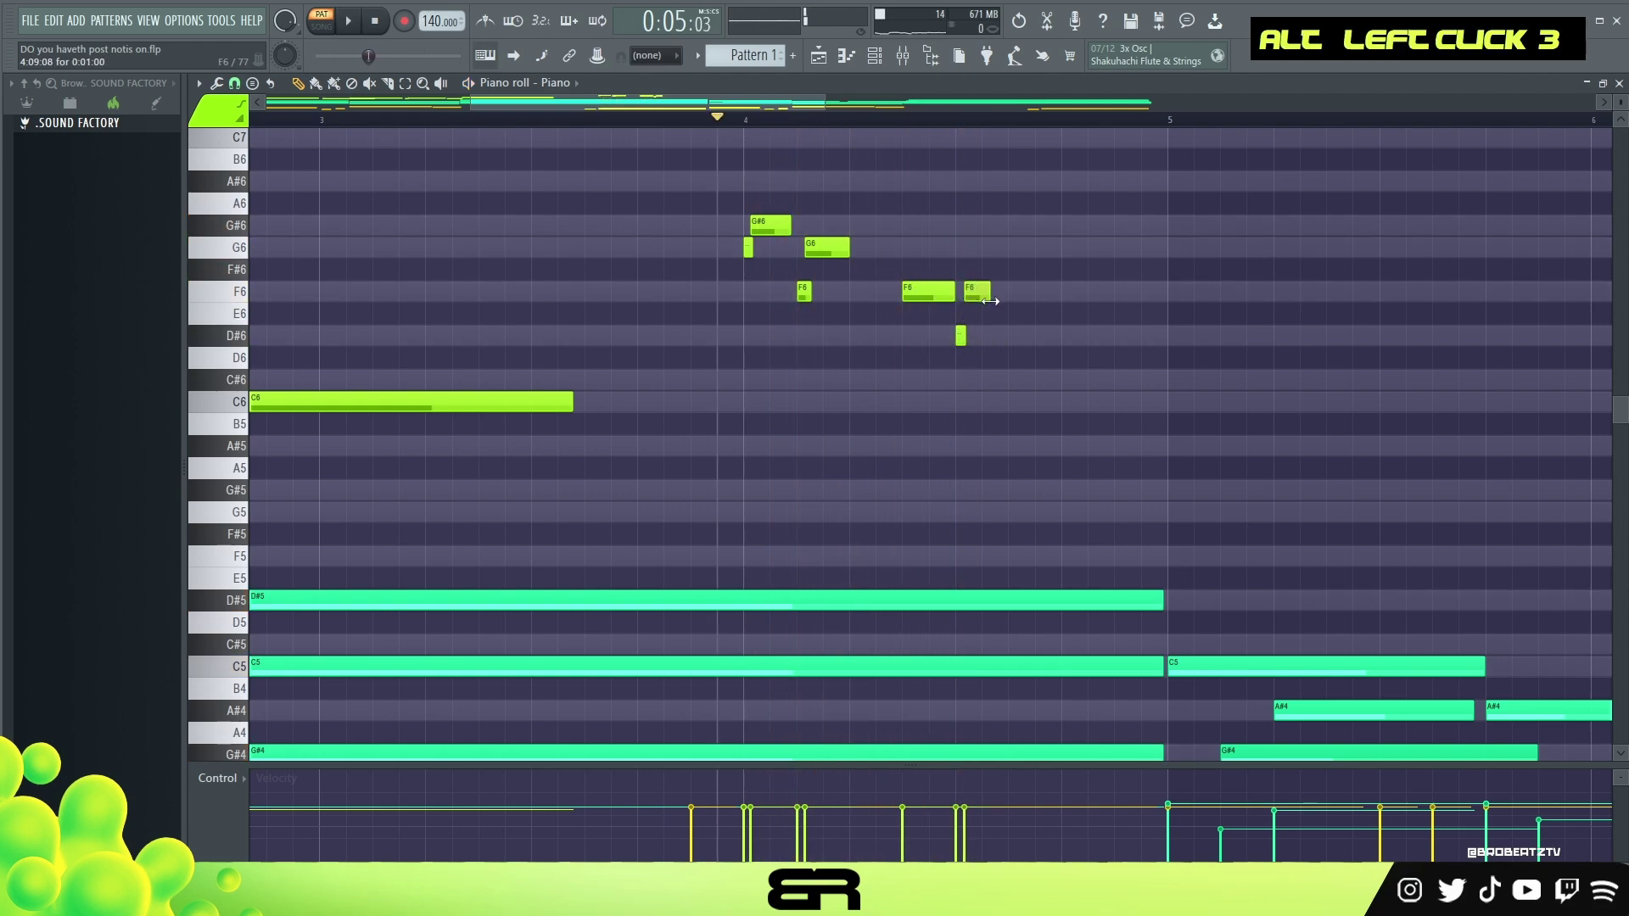
left_click_drag(990, 301, 997, 303)
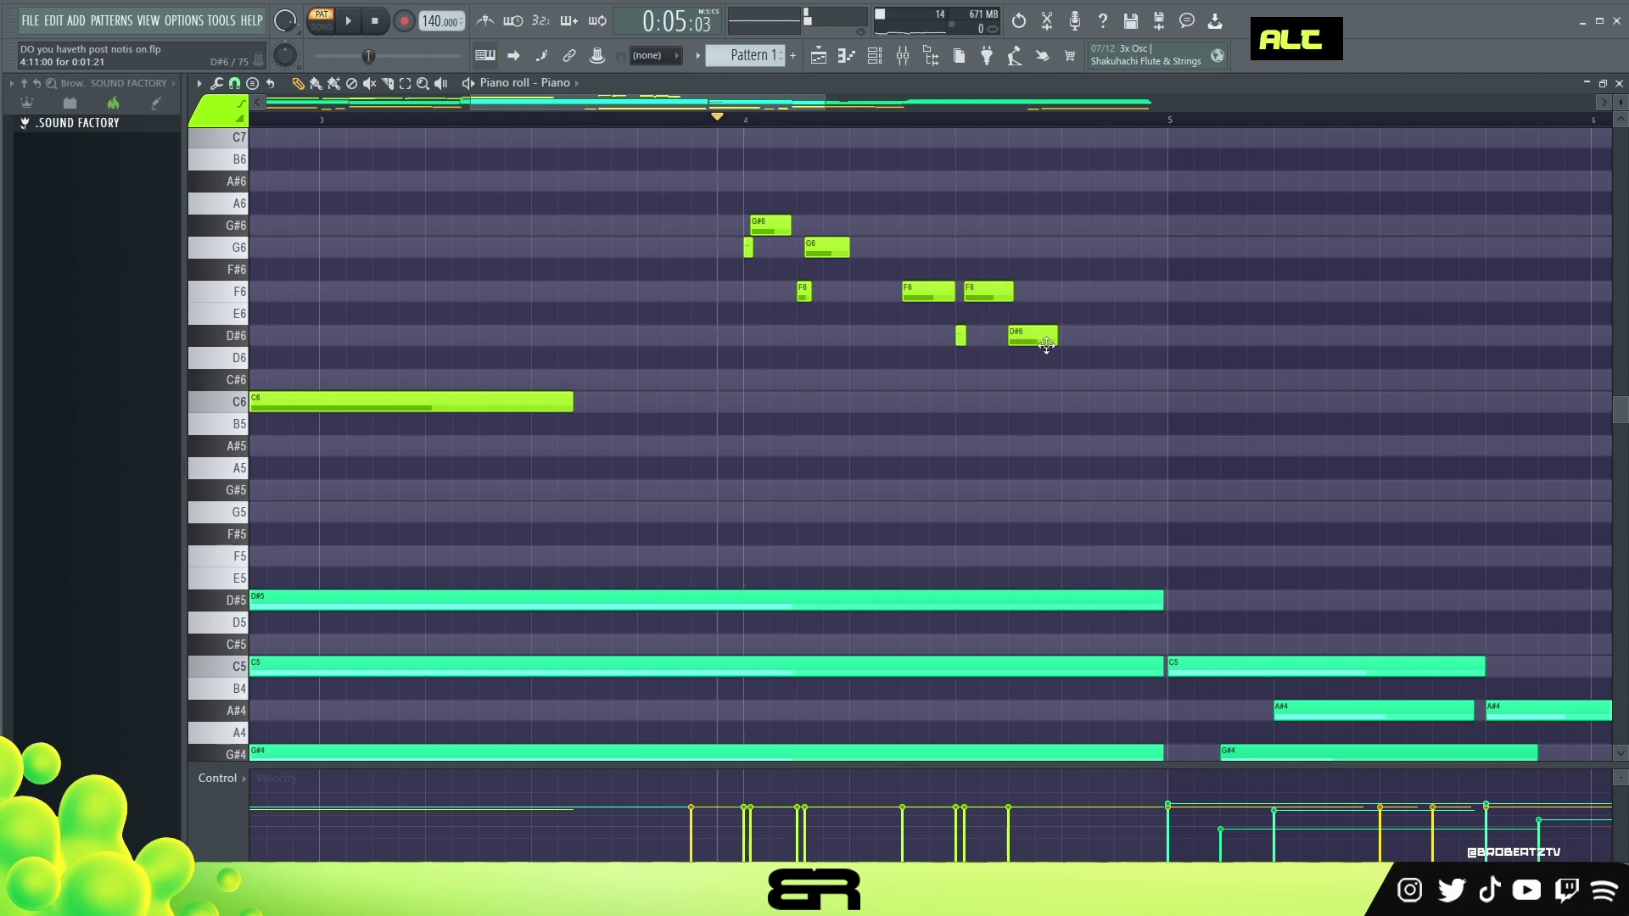
left_click(1046, 343, "ctrl")
left_click_drag(1046, 343, 1165, 413)
right_click(1109, 429, "alt")
key("space")
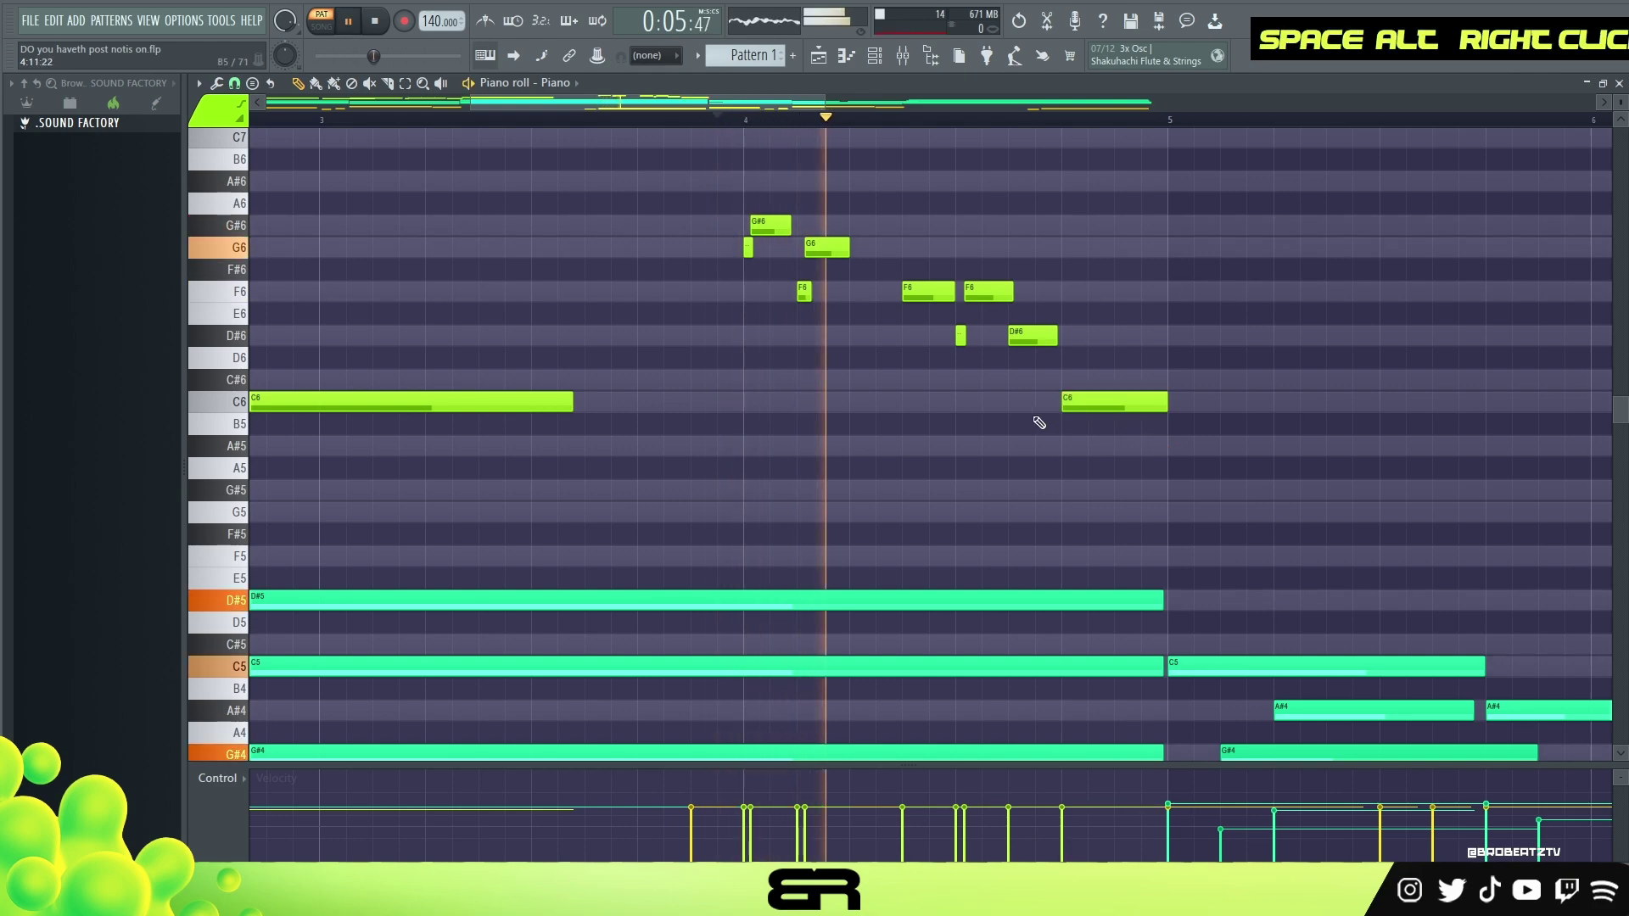
Lengthen bar 4's G6 until it meets the F6 at step 7 and play the phrase.
key("space")
left_click_drag(849, 248, 907, 248)
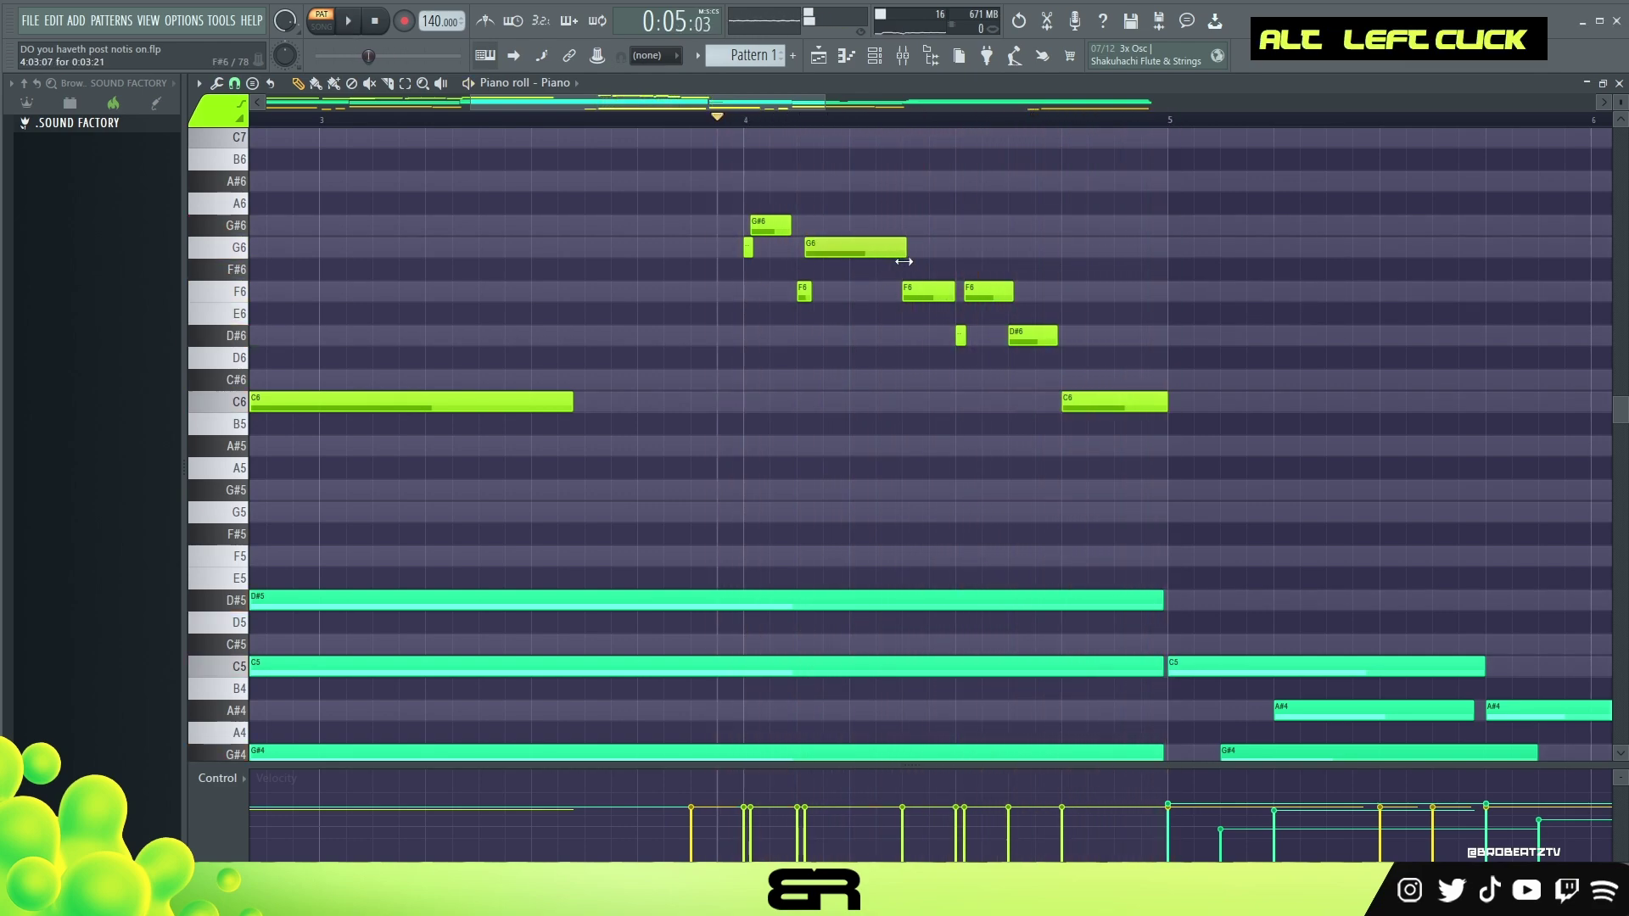
key("space")
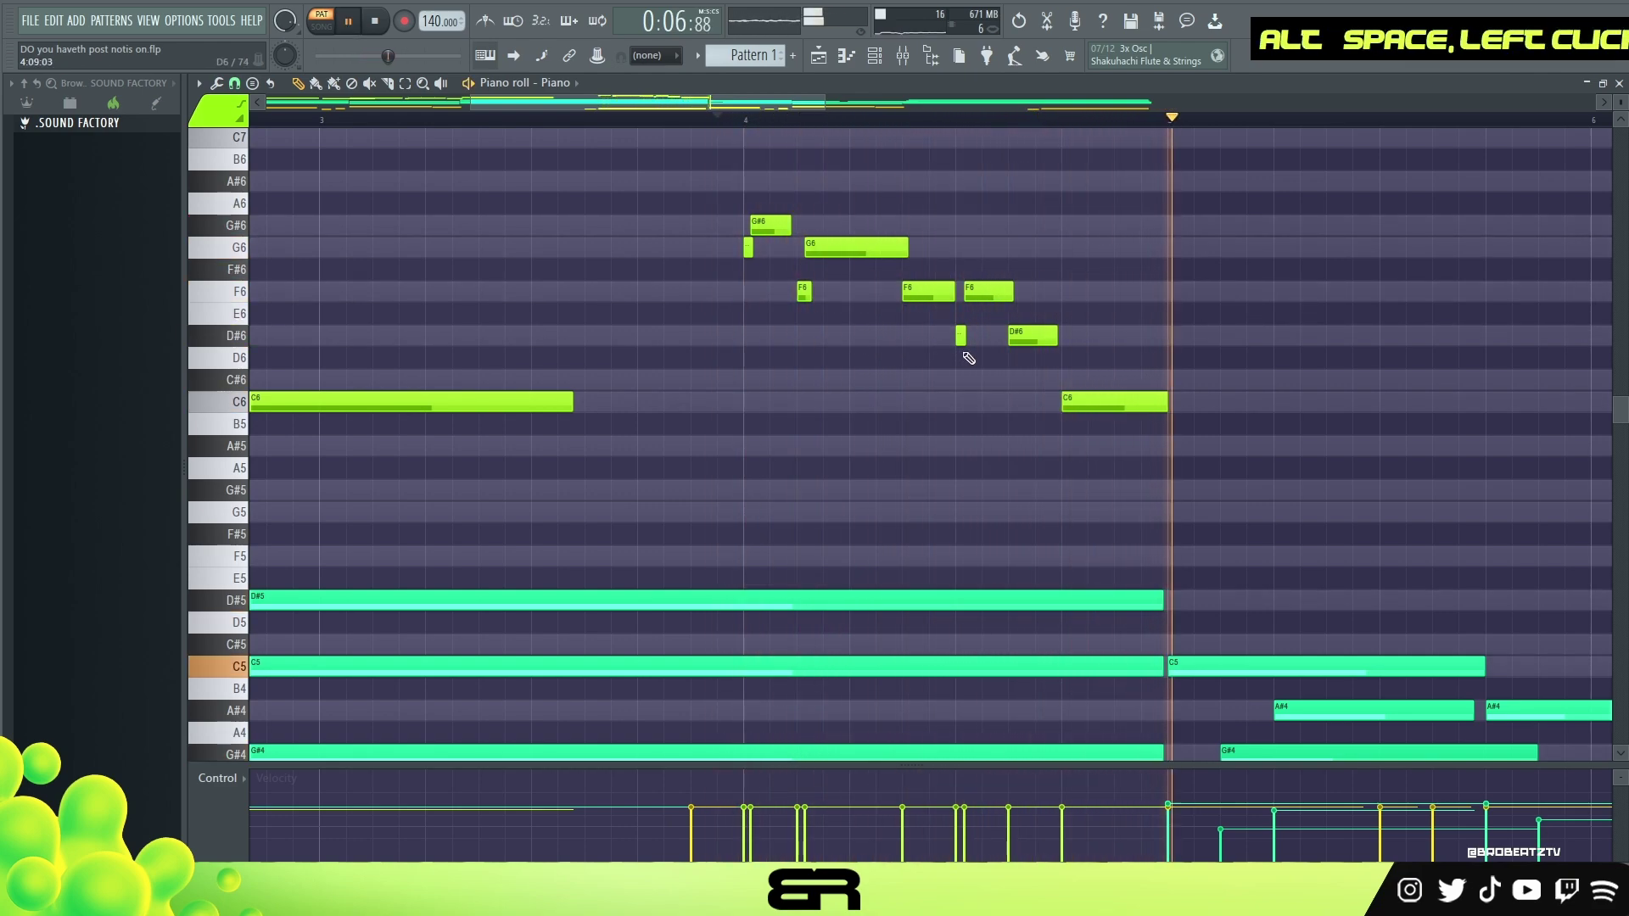
key("space")
Select all of bar 4's melody notes and raise their velocity slightly.
left_click(748, 248, "ctrl")
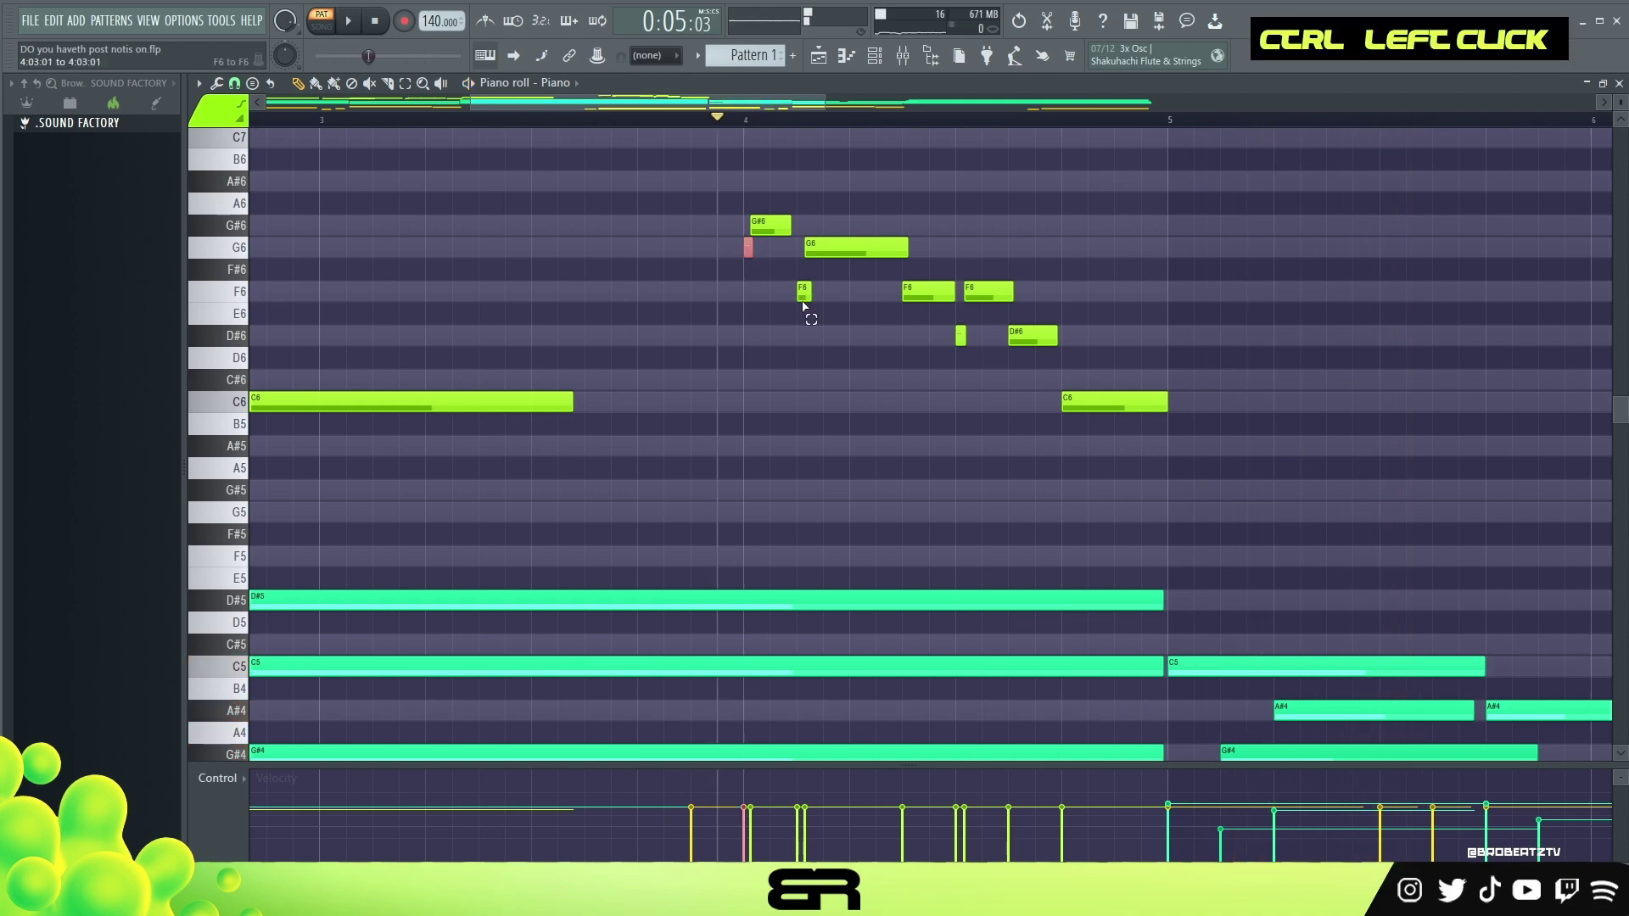
left_click_drag(1053, 466, 684, 189)
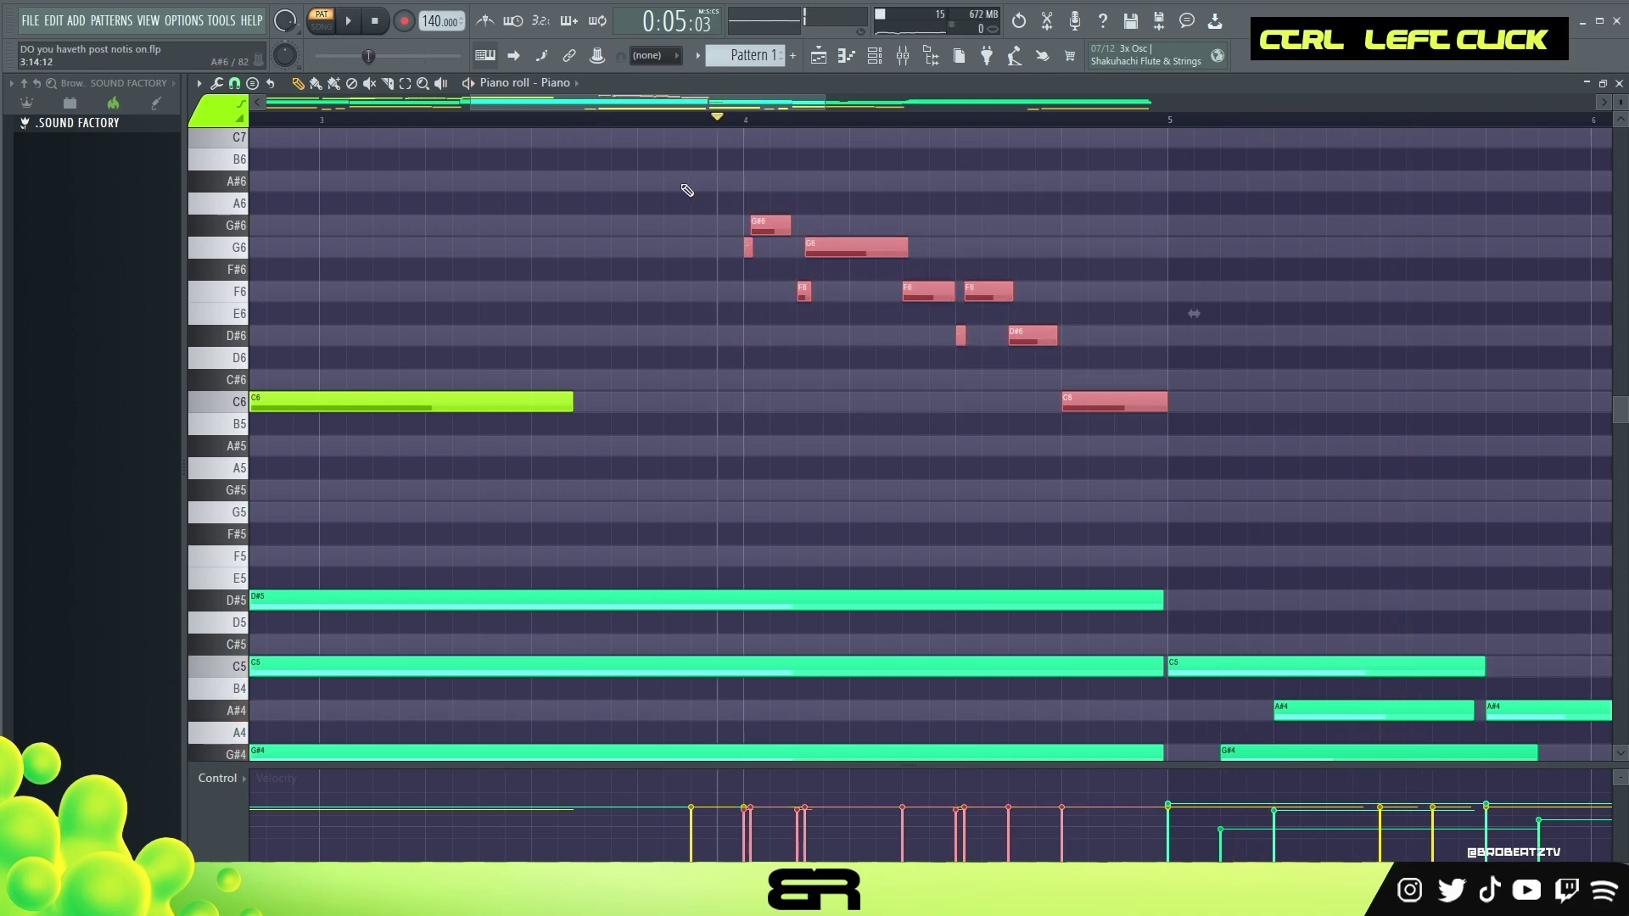
right_click(698, 228, "ctrl")
Play the whole pattern from the start to check the four-bar melody against the chords and bass.
key("ctrl+a")
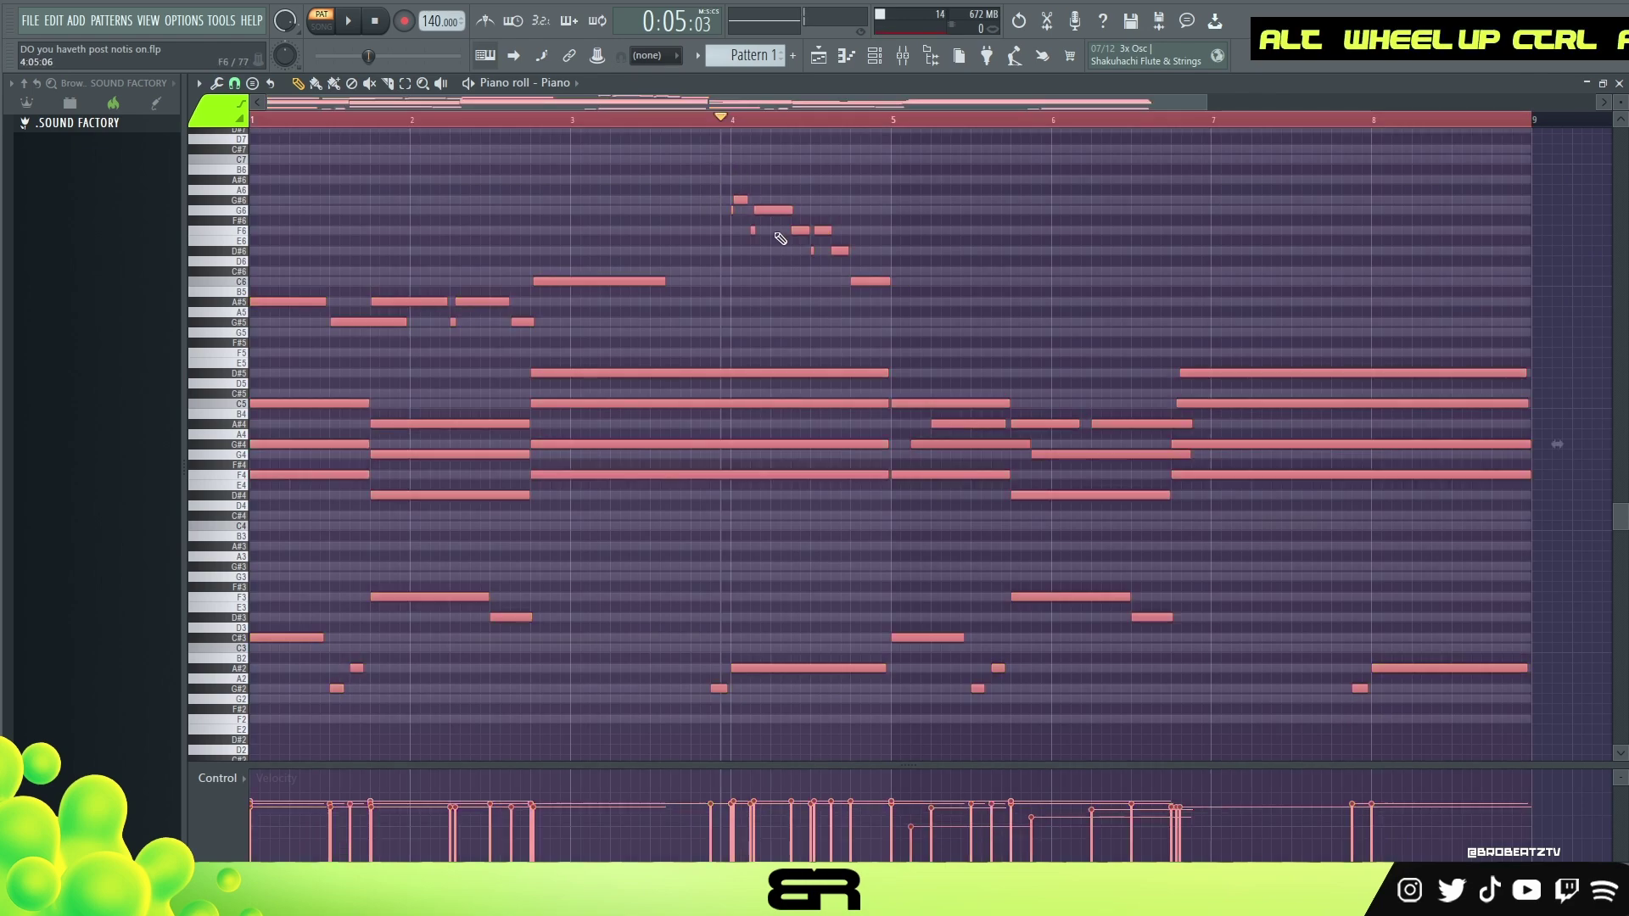
key("space")
key("space")
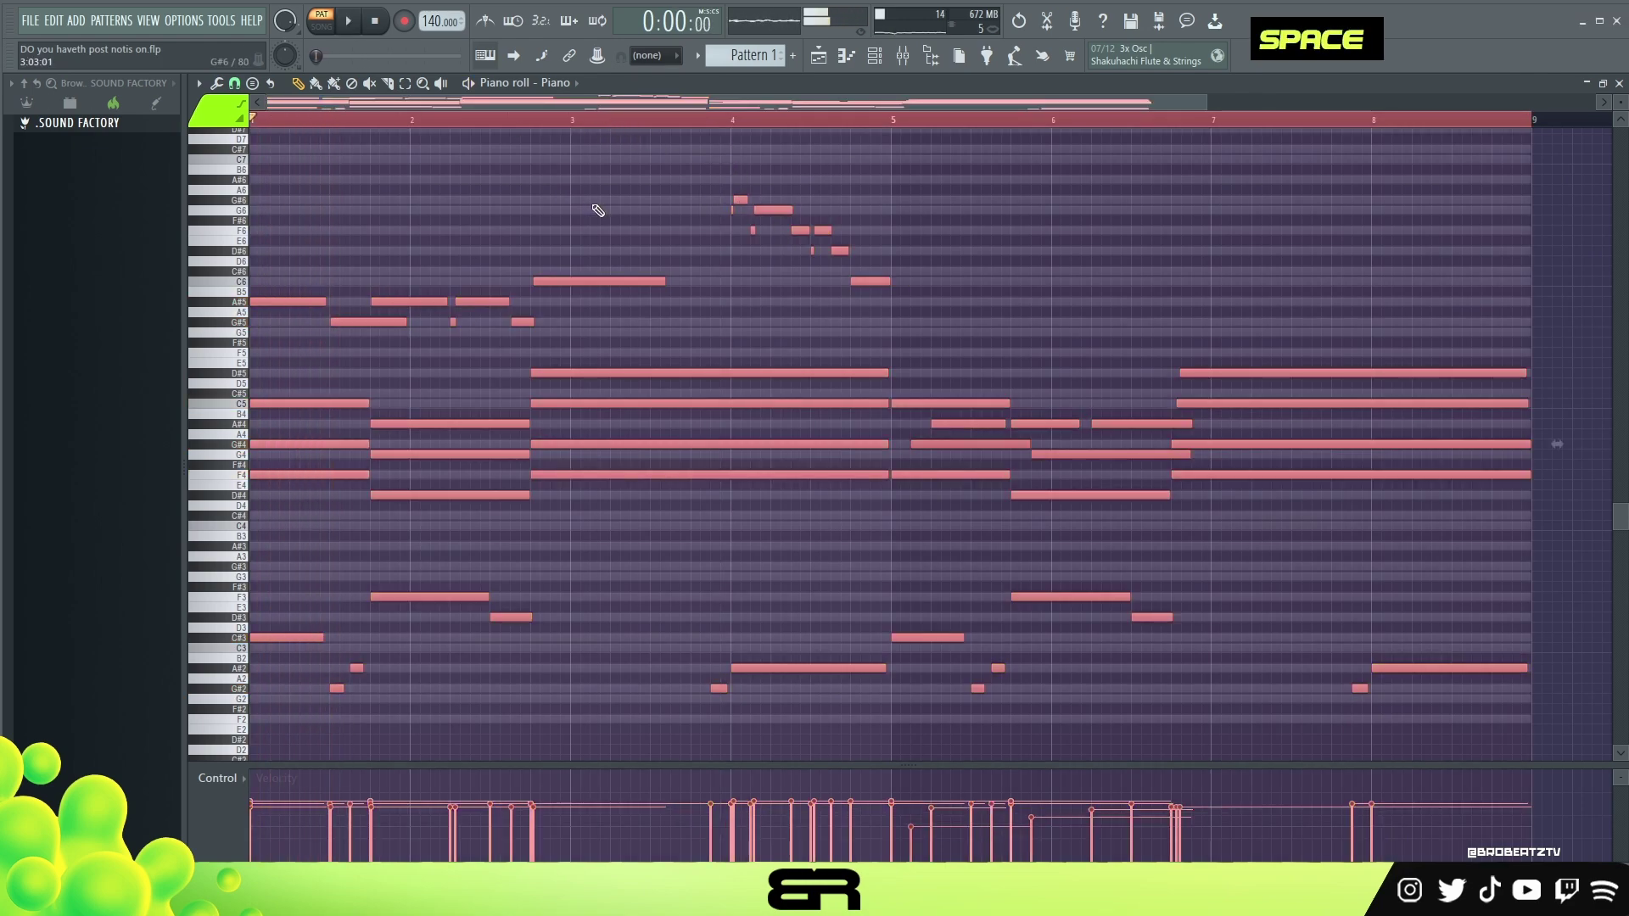
scroll(605, 208, "down", 2, "alt")
key("space")
right_click(659, 226)
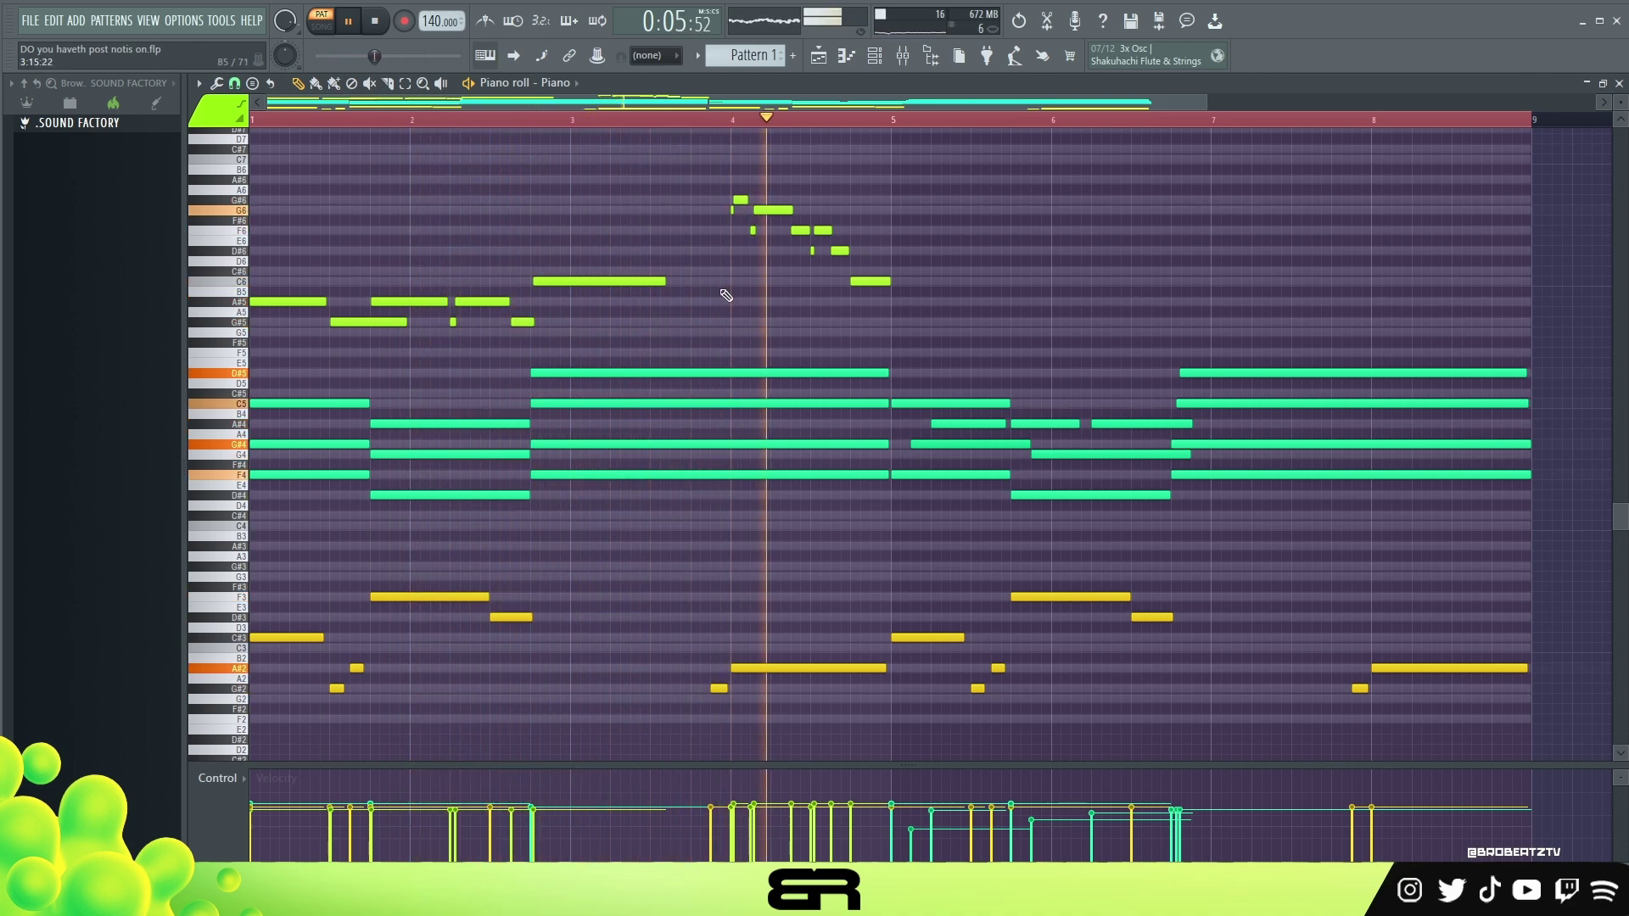
key("space")
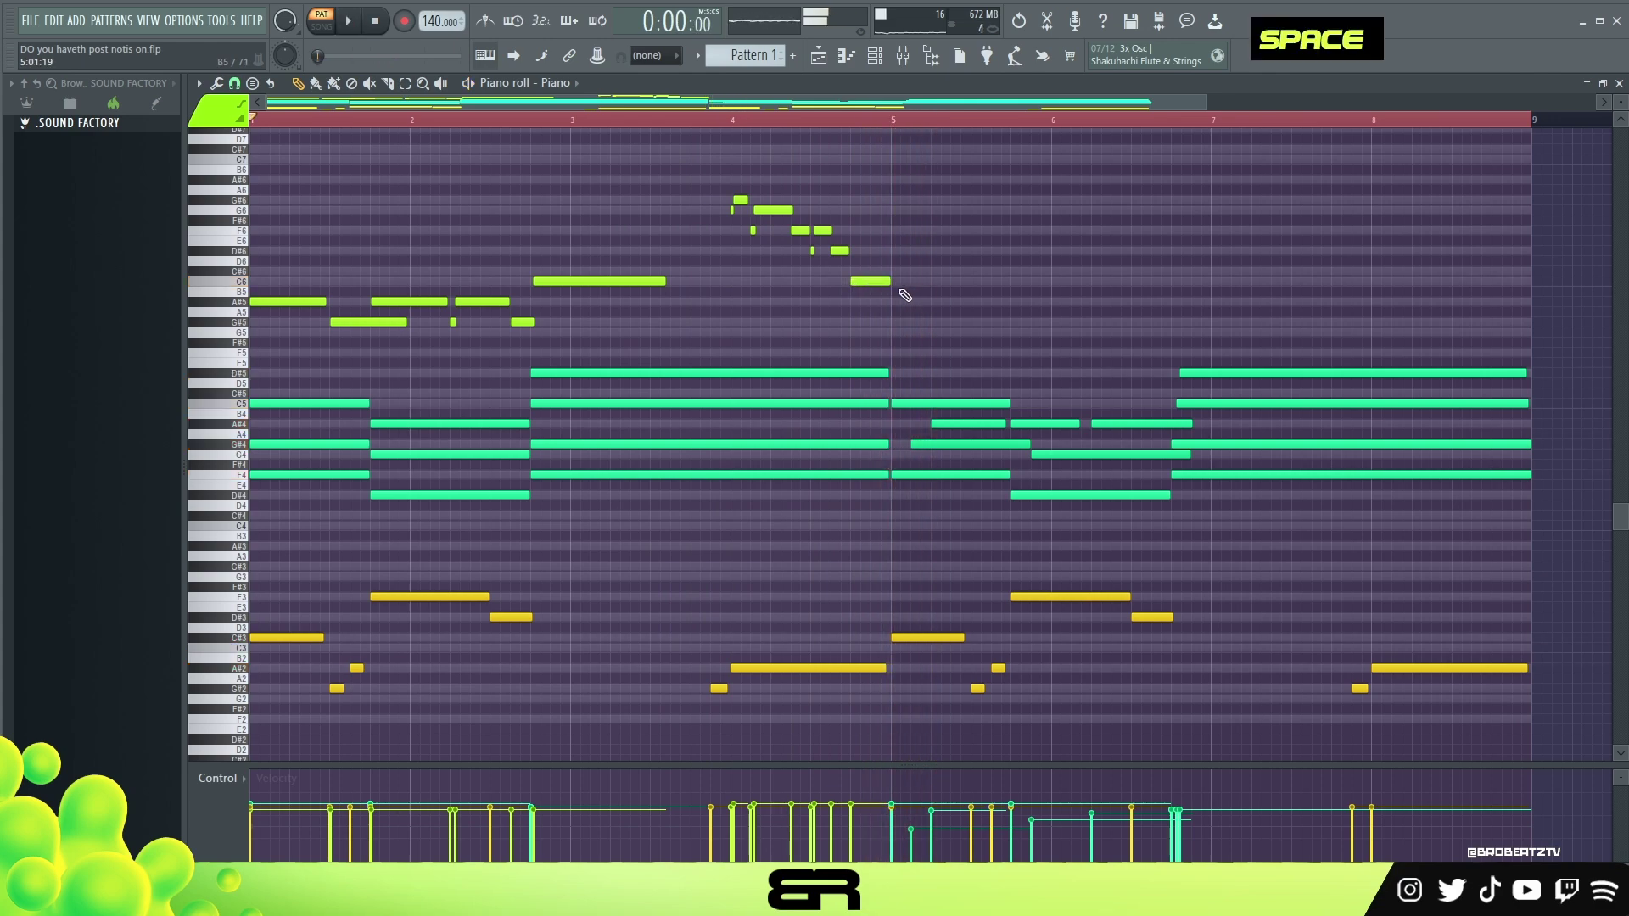
Duplicate the lime melody of bars 1 to 4 into bars 5 to 8.
left_click_drag(934, 321, 253, 218)
left_click_drag(314, 300, 935, 317, "shift")
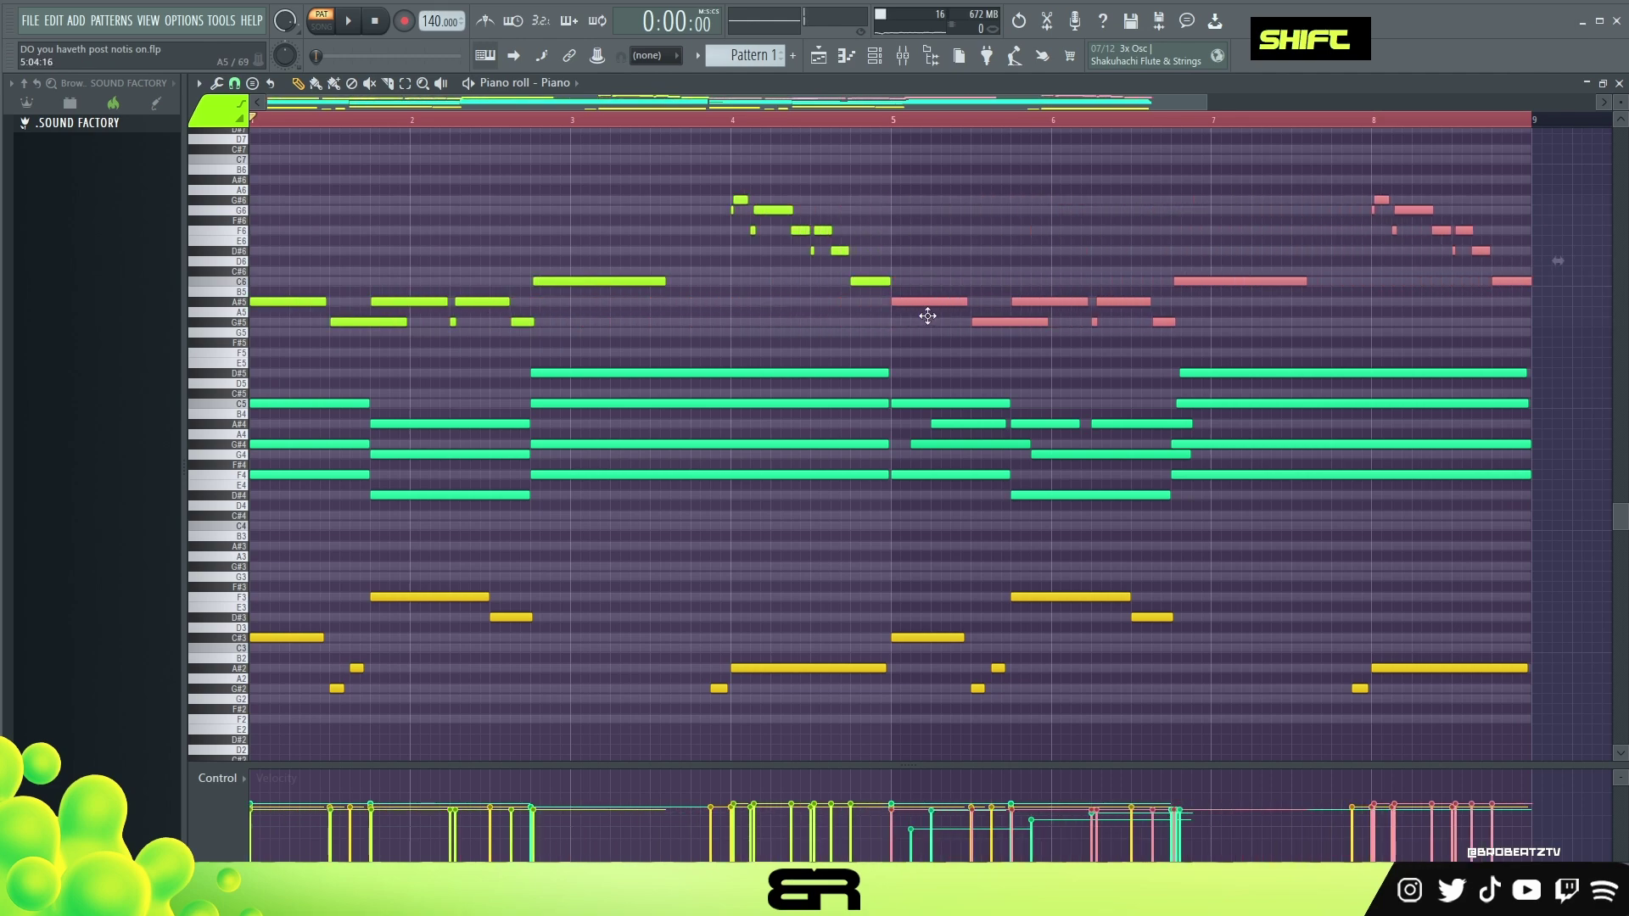
right_click(928, 316)
double_click(983, 325)
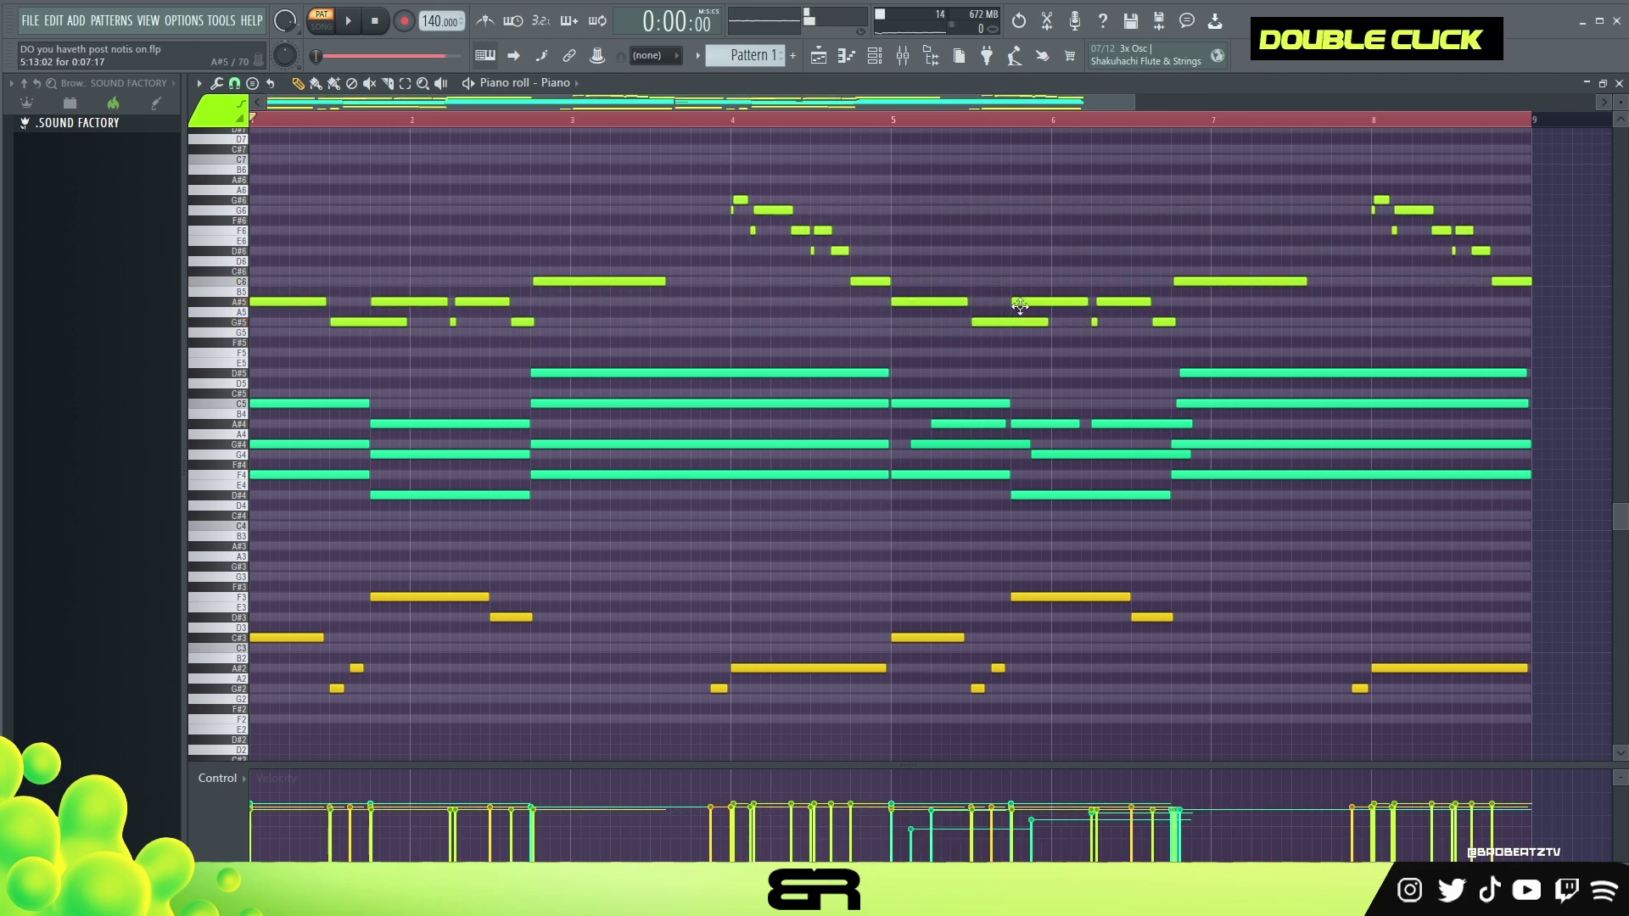
Play the pattern and examine how the copied melody fits the chords from bar 5 onward.
key("space")
right_click(964, 211)
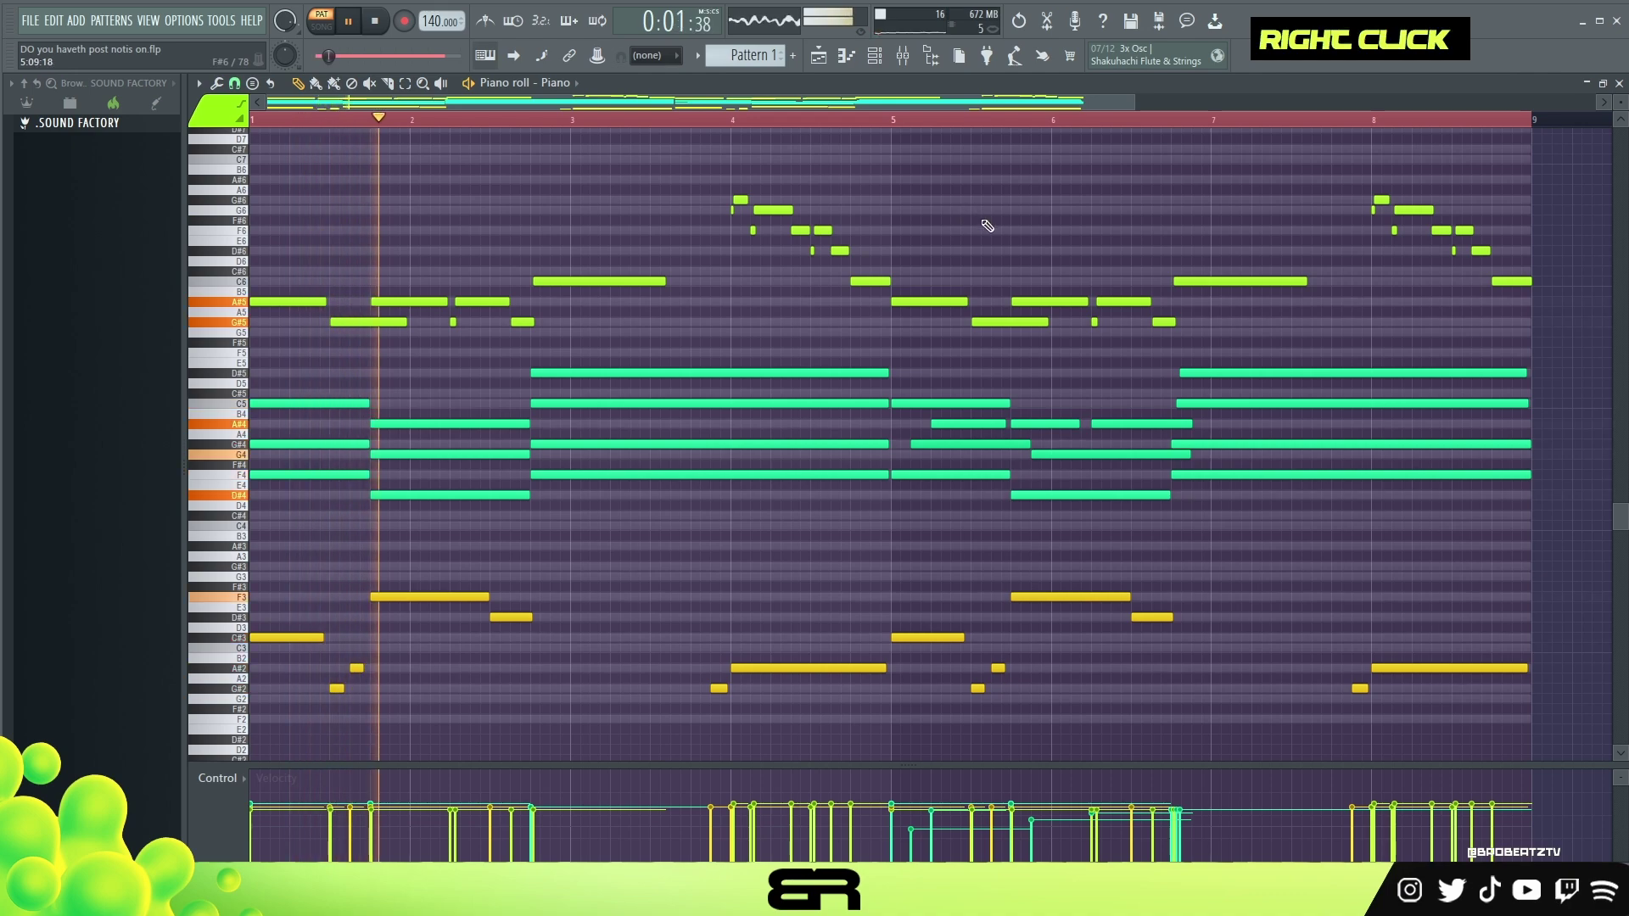
scroll(1320, 196, "up", 1)
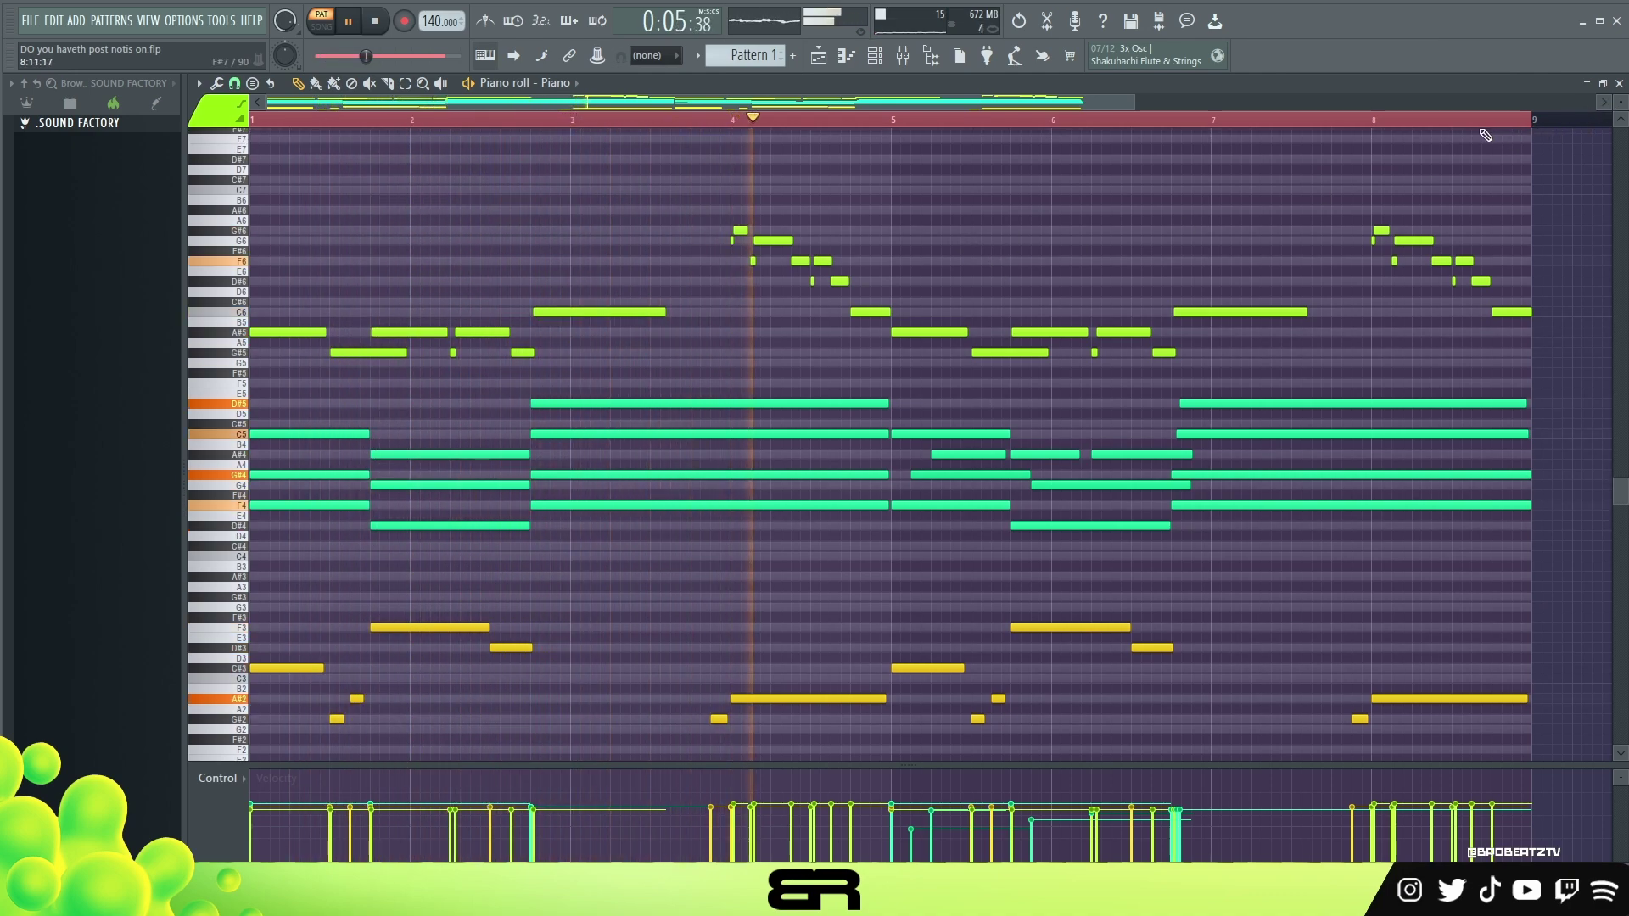
scroll(1219, 147, "up", 3)
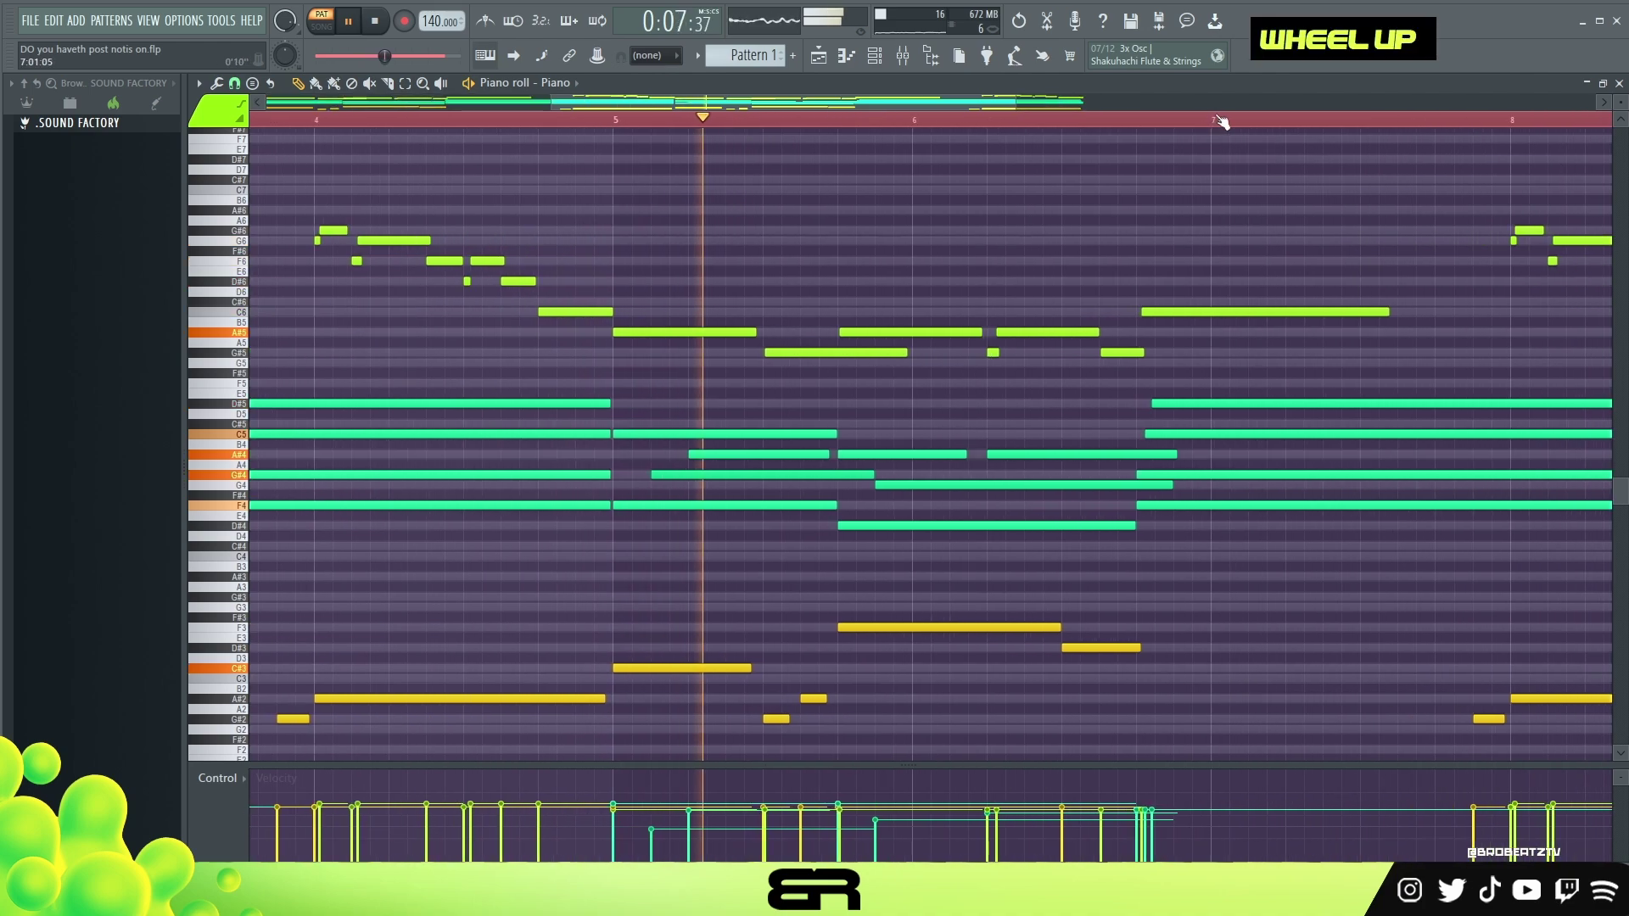
key("space")
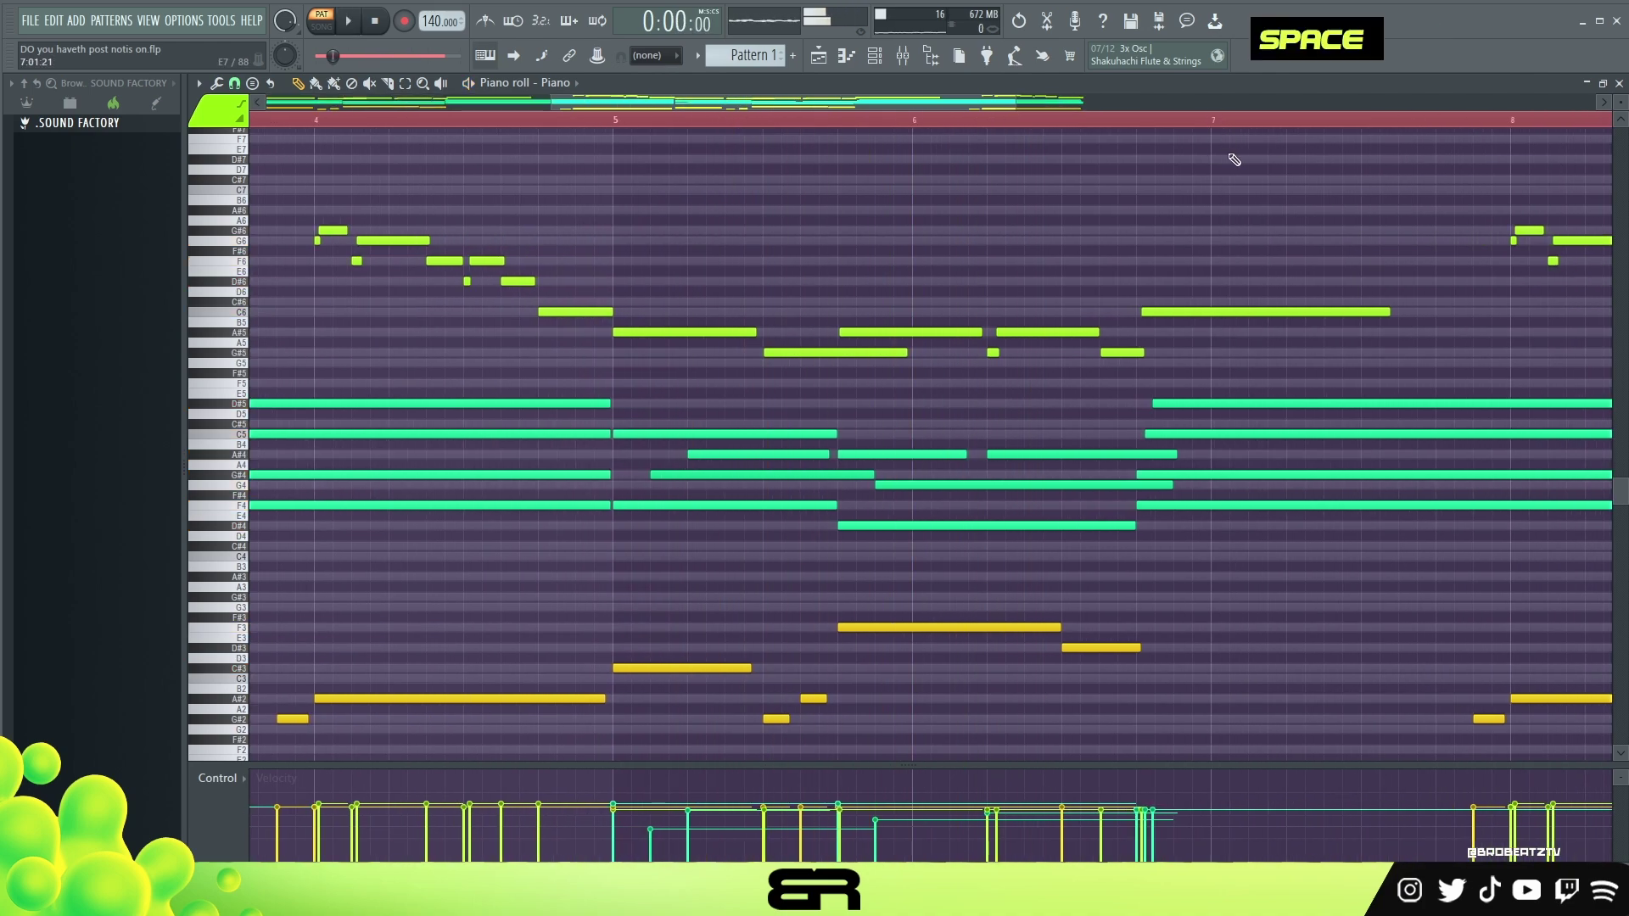
scroll(754, 100, "up", 5)
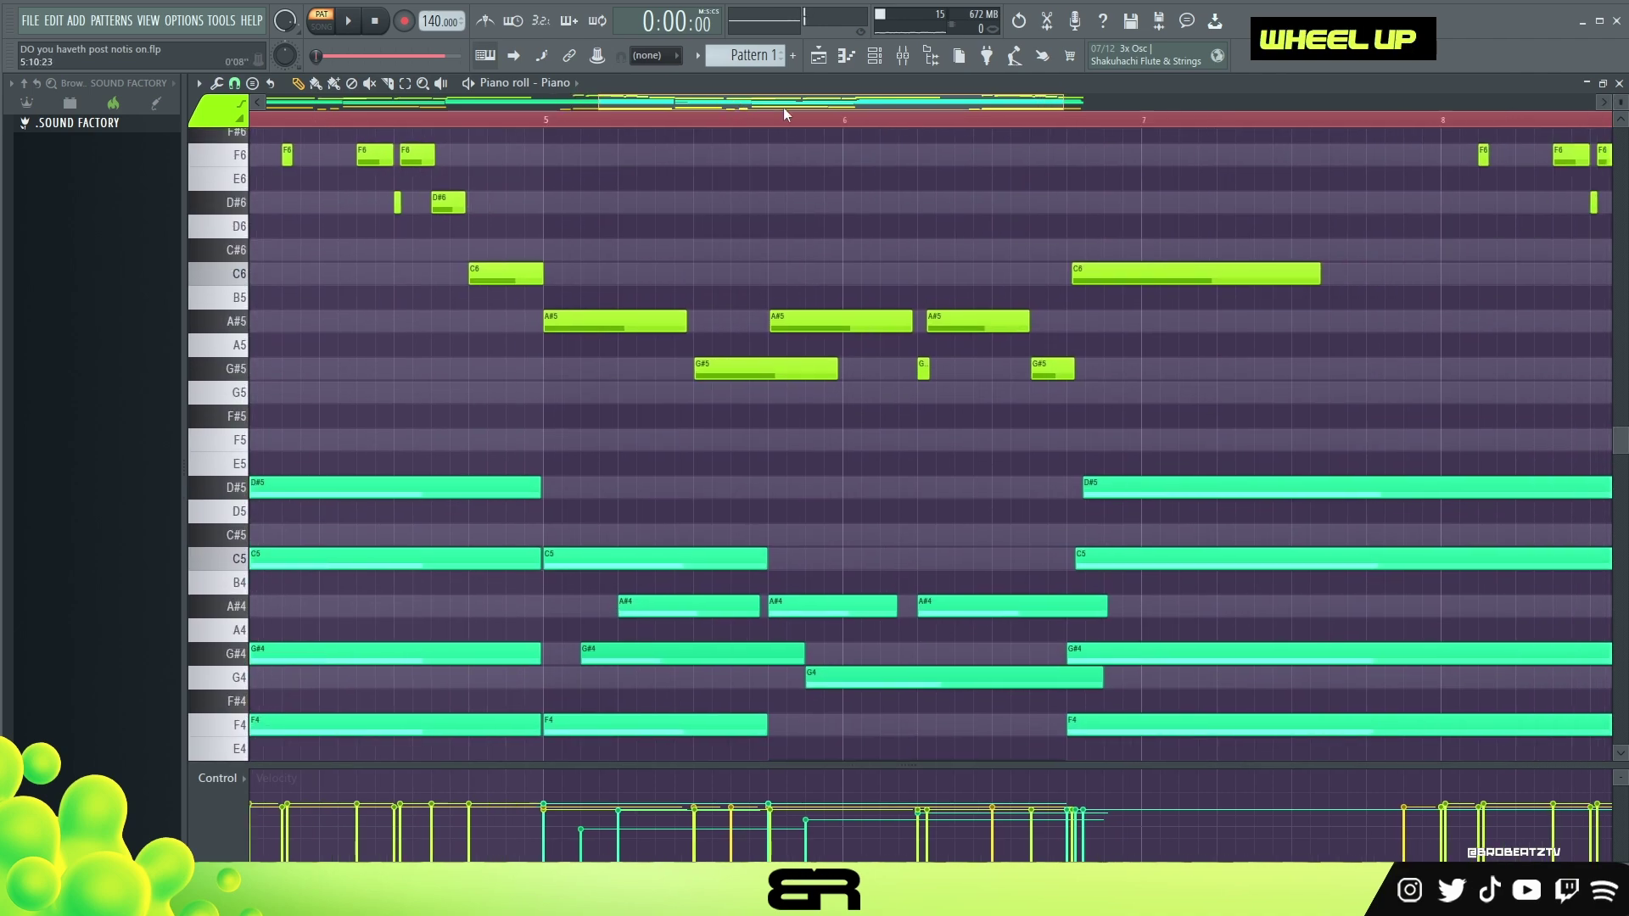
left_click_drag(782, 107, 835, 168)
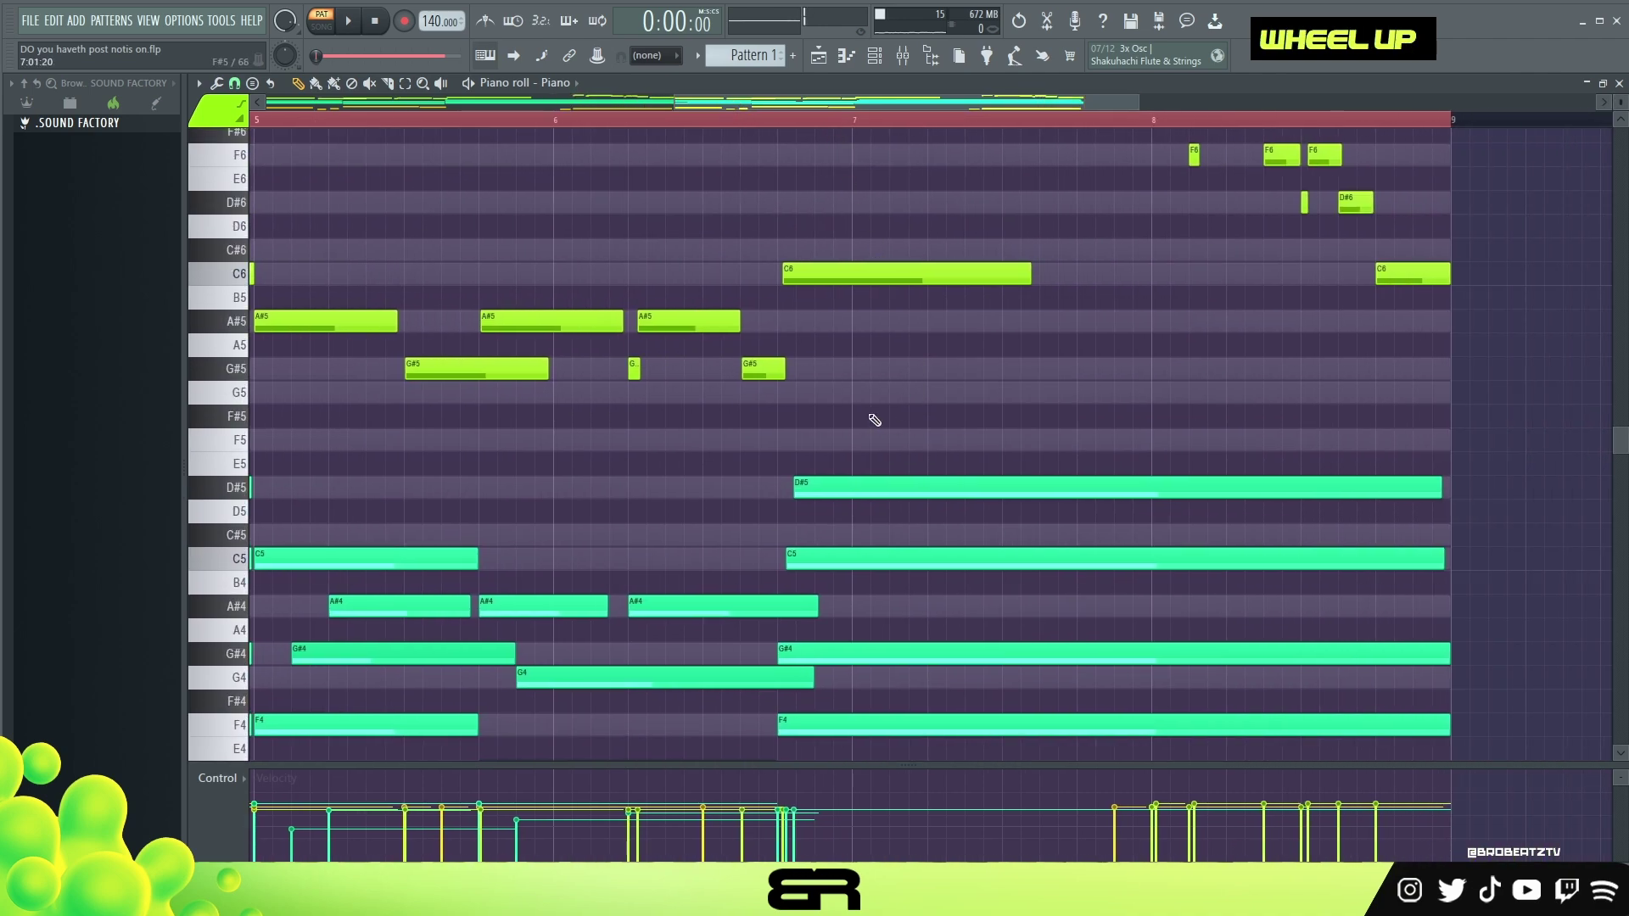
key("space")
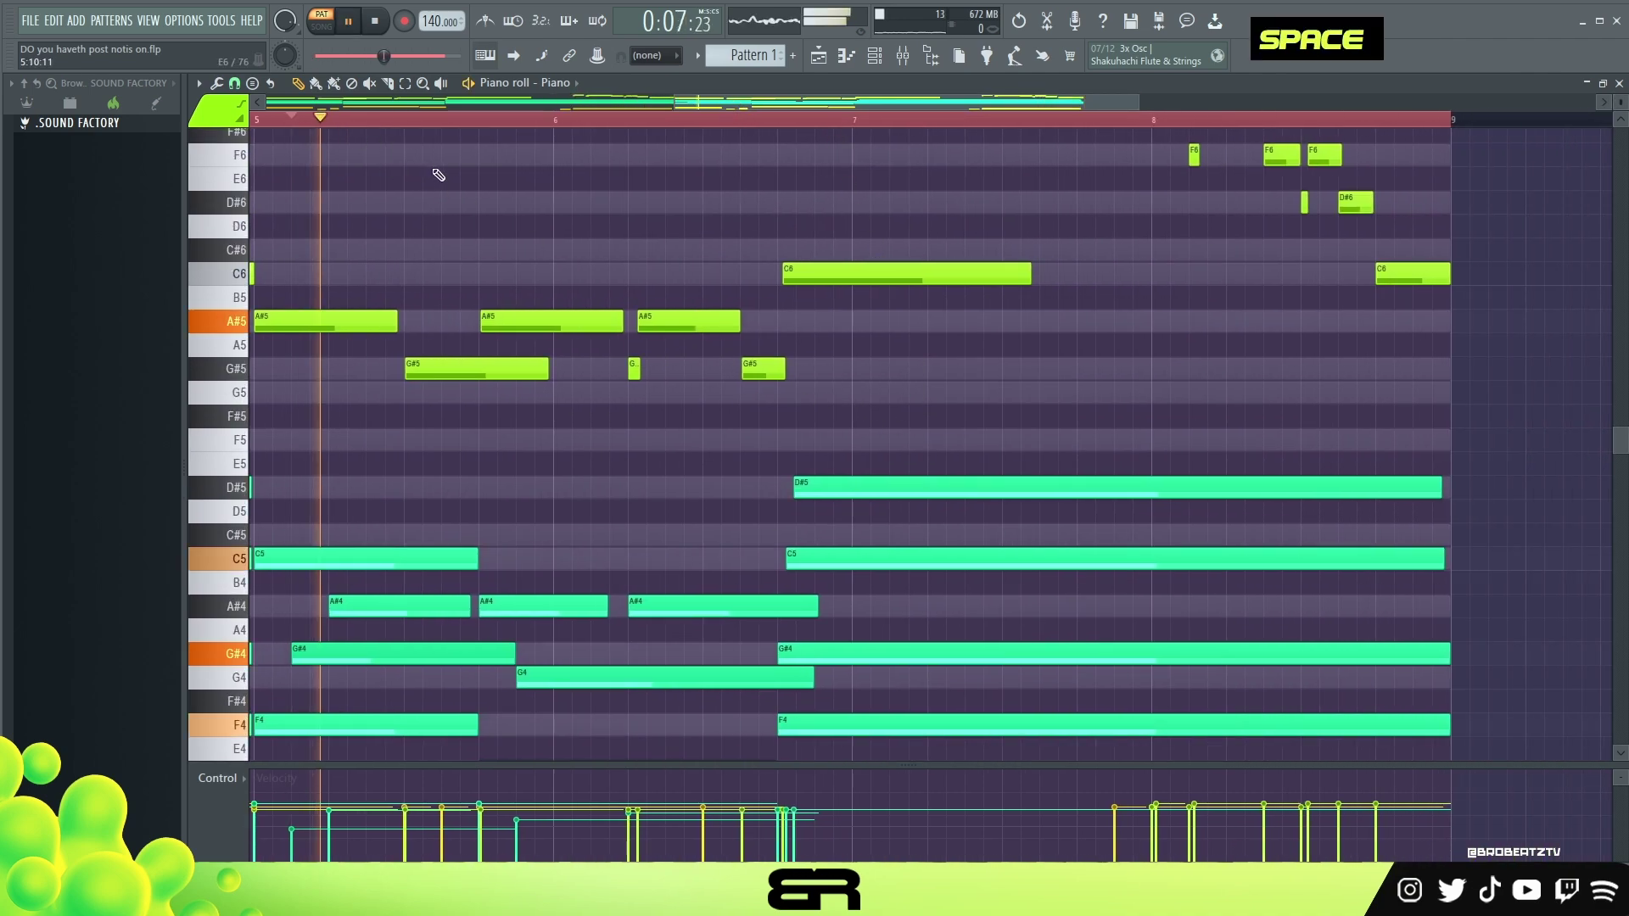
key("space")
key("space")
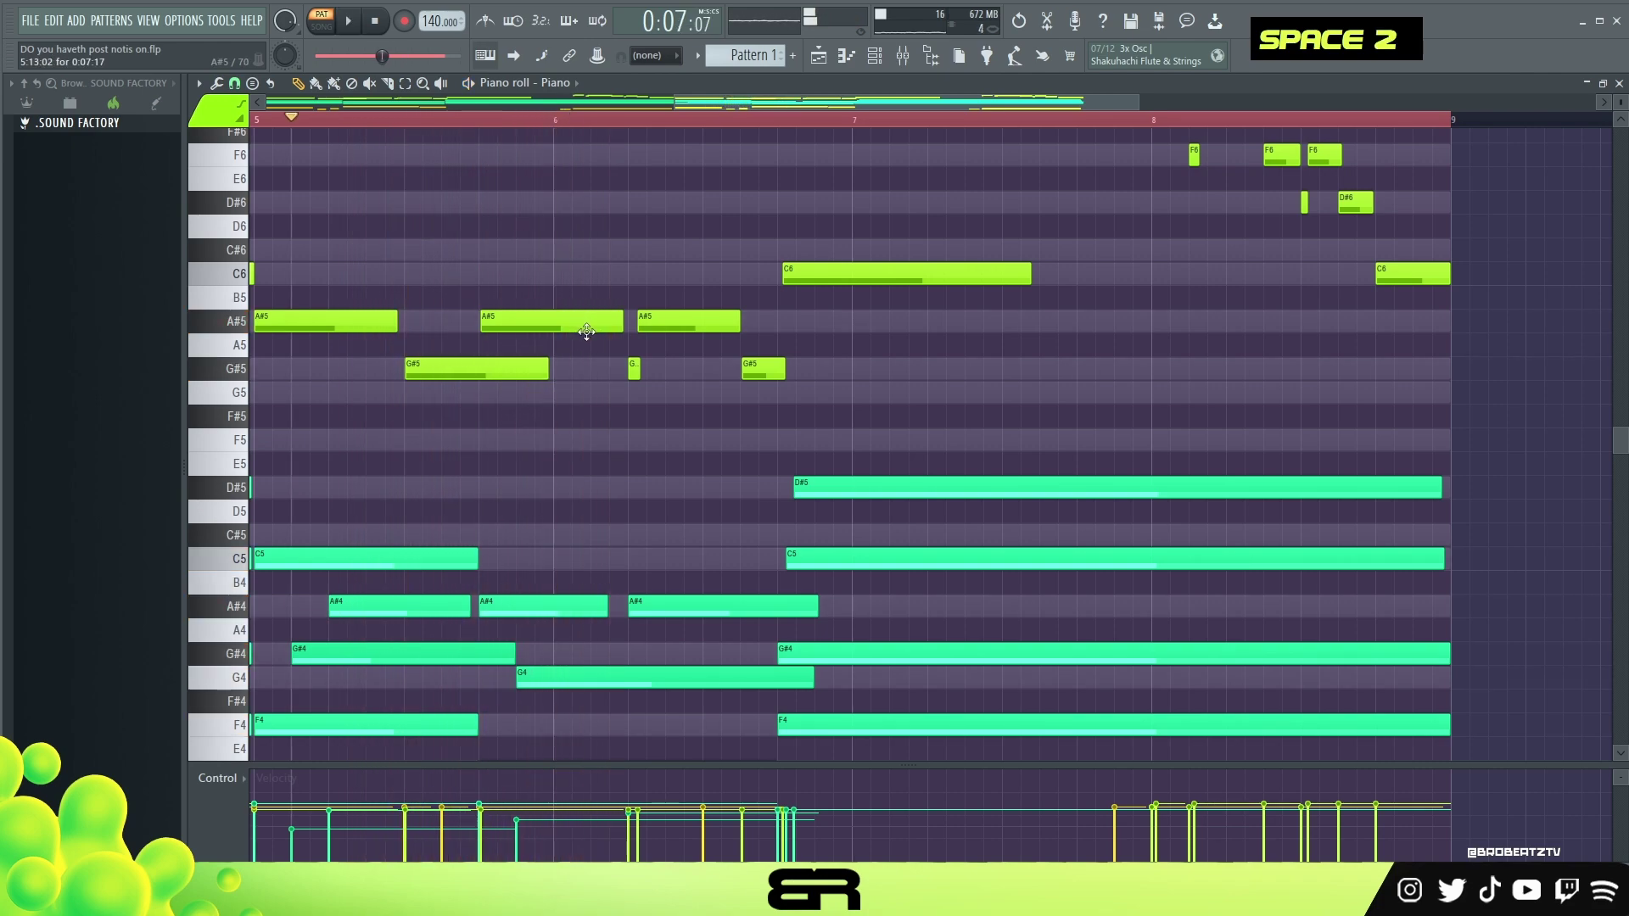
key("space")
Move bar 6's last G#5 to step 7, shorten the A#5 before it, and add a longer G5 at step 9.
left_click(766, 368)
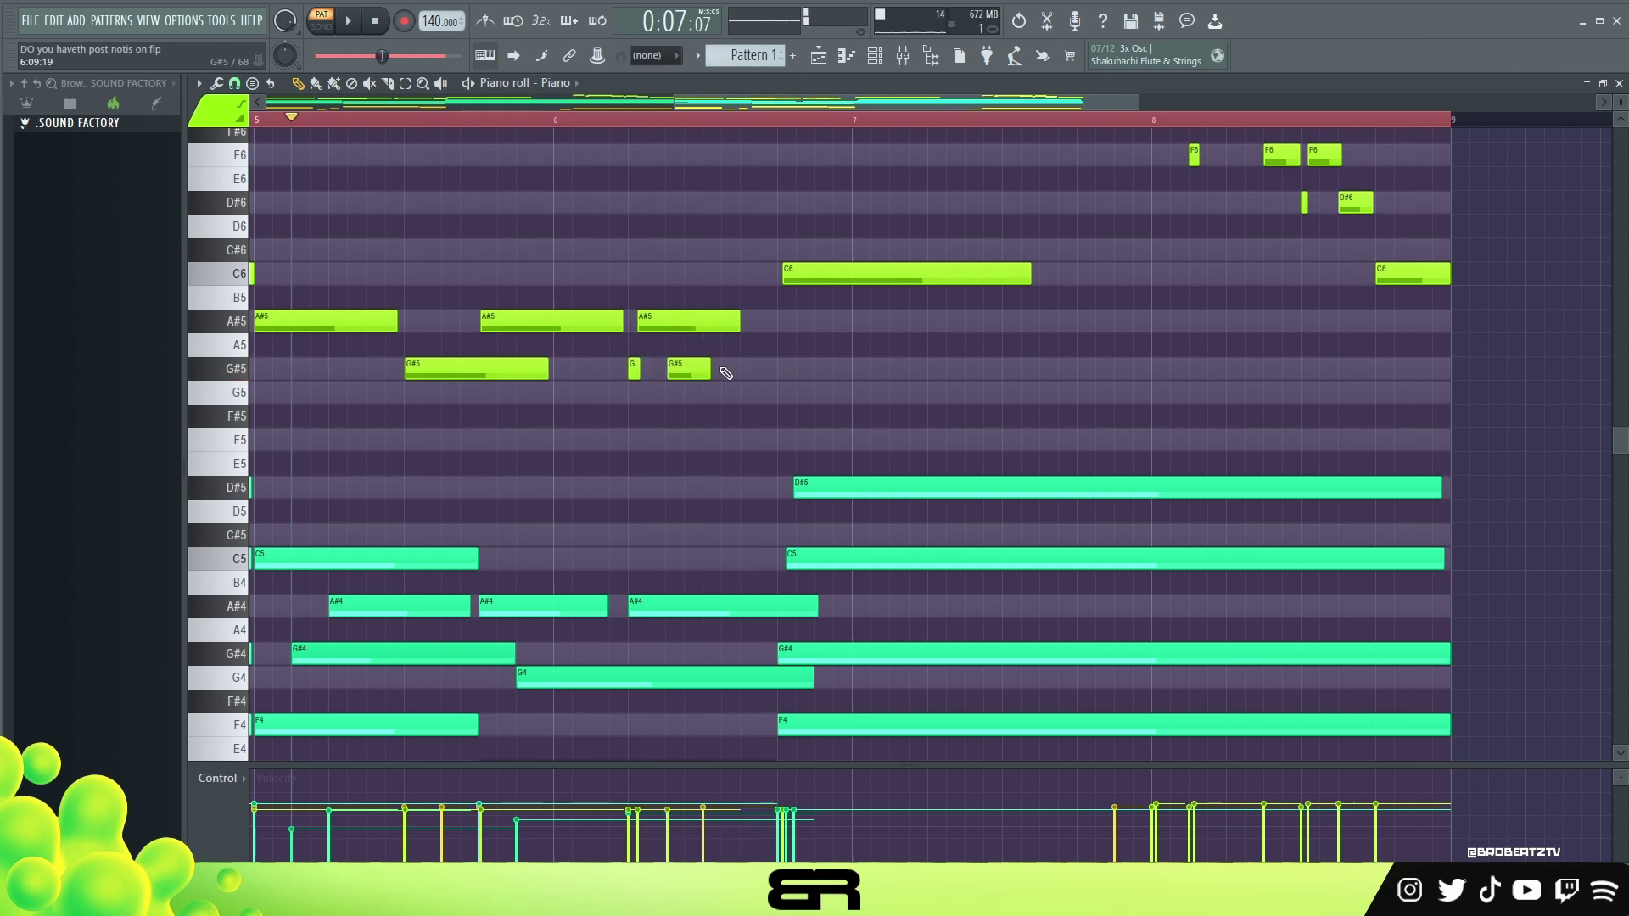
left_click(711, 323, "alt")
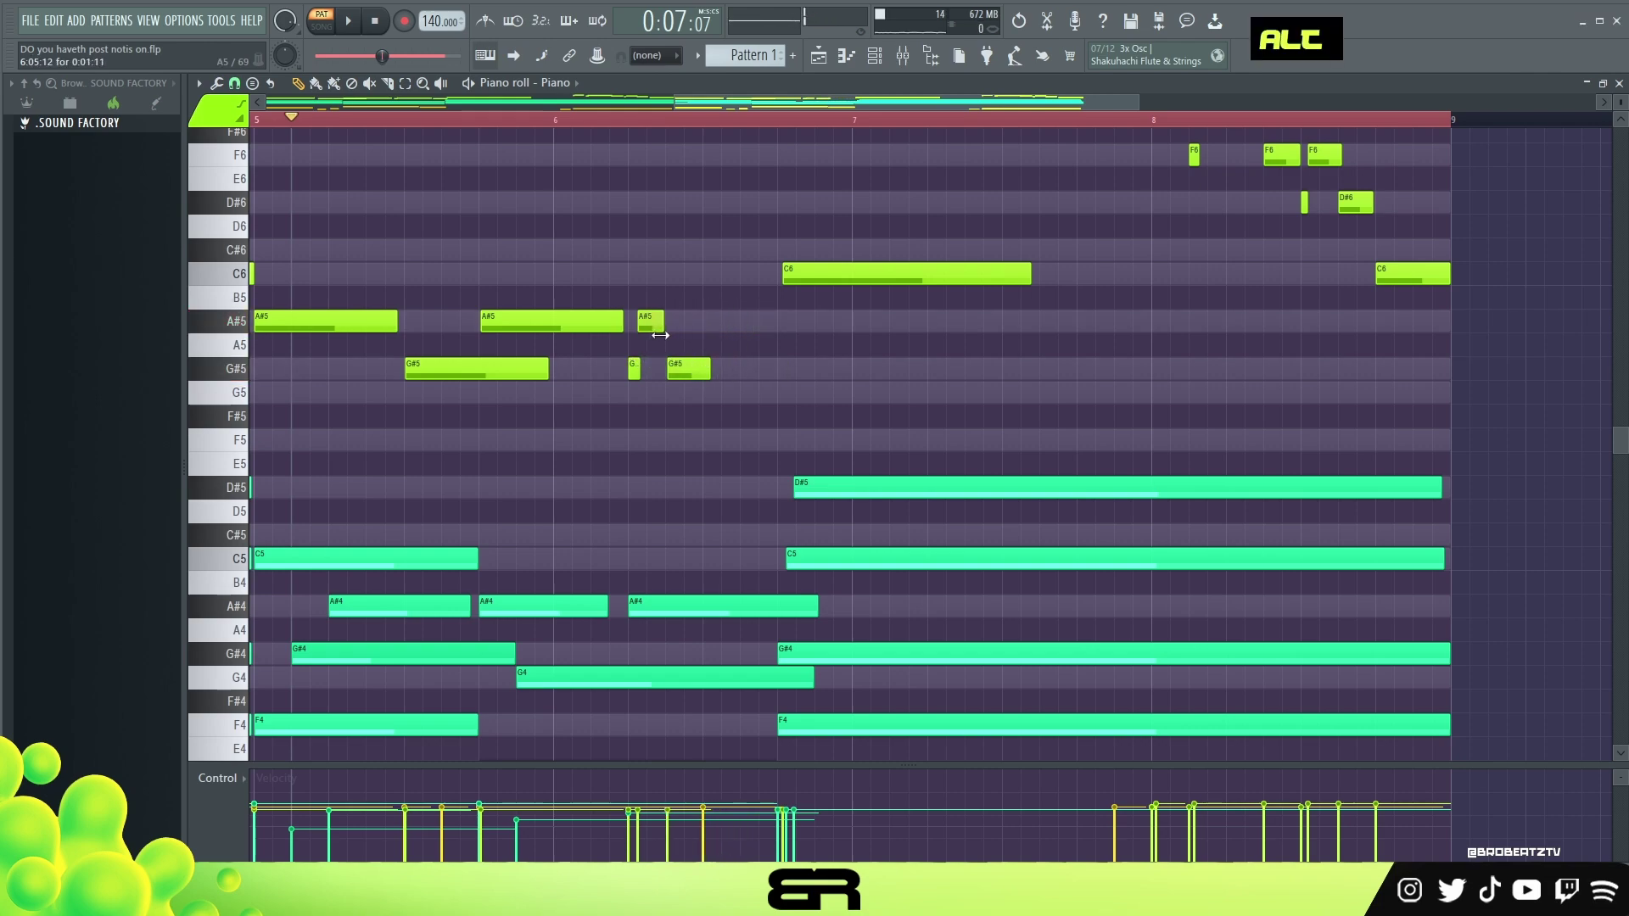
left_click(692, 367, "ctrl")
left_click_drag(691, 368, 839, 464)
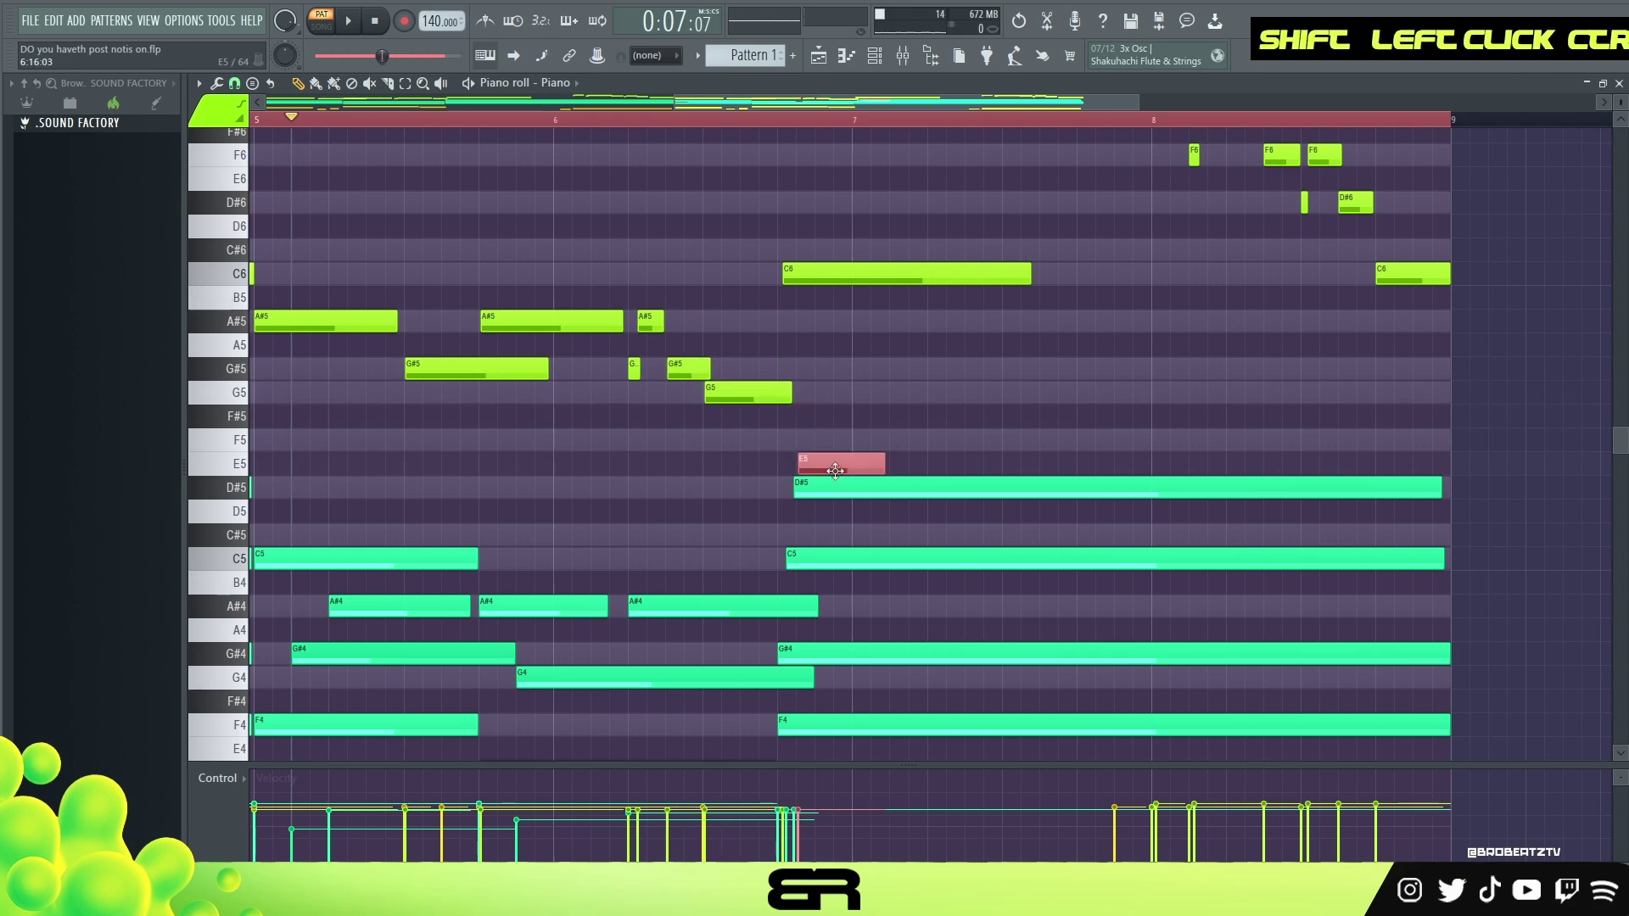
right_click(835, 497)
Delete the long C6 starting at step 13 of bar 6 and lengthen bar 6's short A#5 slightly.
right_click(789, 274)
key("space")
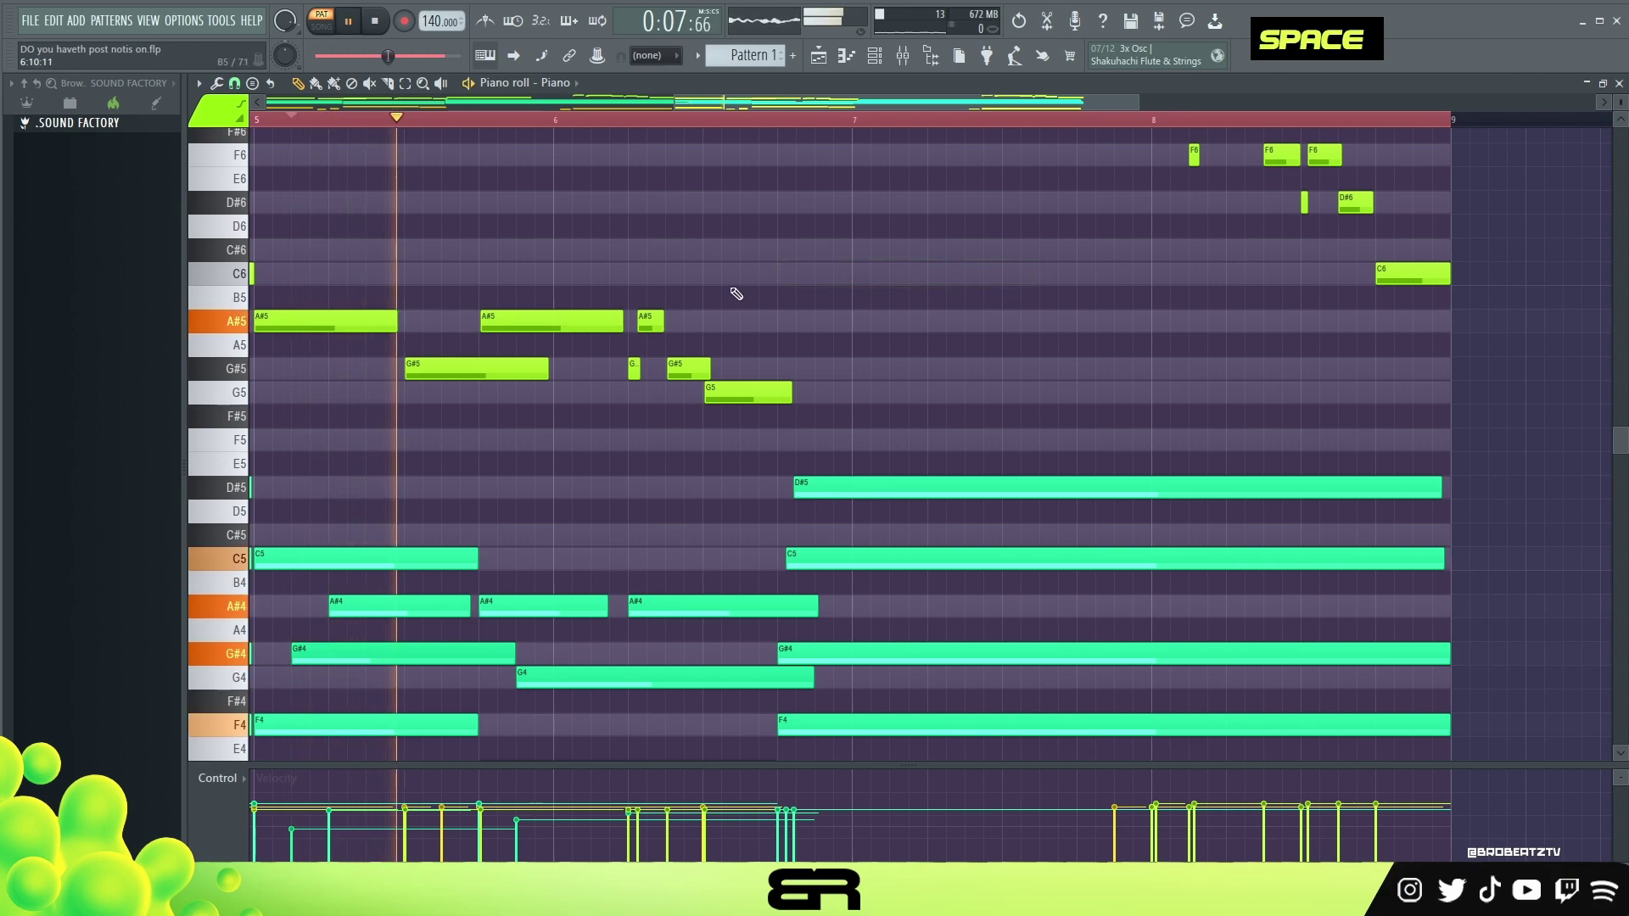
left_click_drag(664, 326, 684, 326)
key("space")
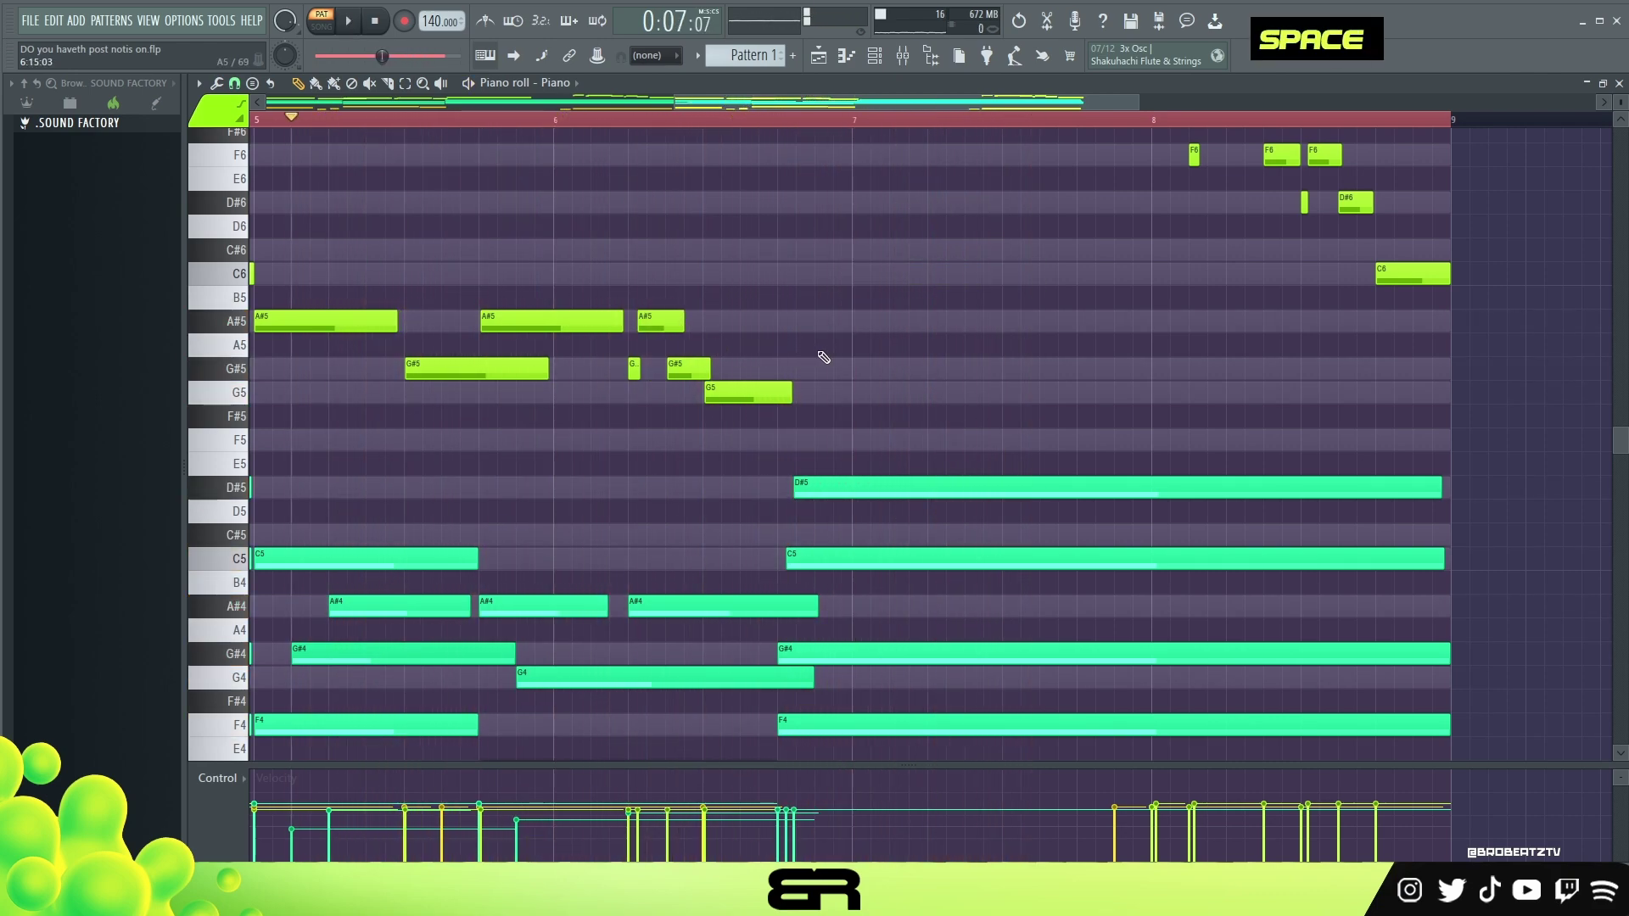
Replace the short F6 and G6 at step 3 of bar 8 with an A#6 slightly over three steps long.
scroll(918, 376, "up", 1)
scroll(918, 376, "up", 2)
left_click_drag(811, 105, 903, 105)
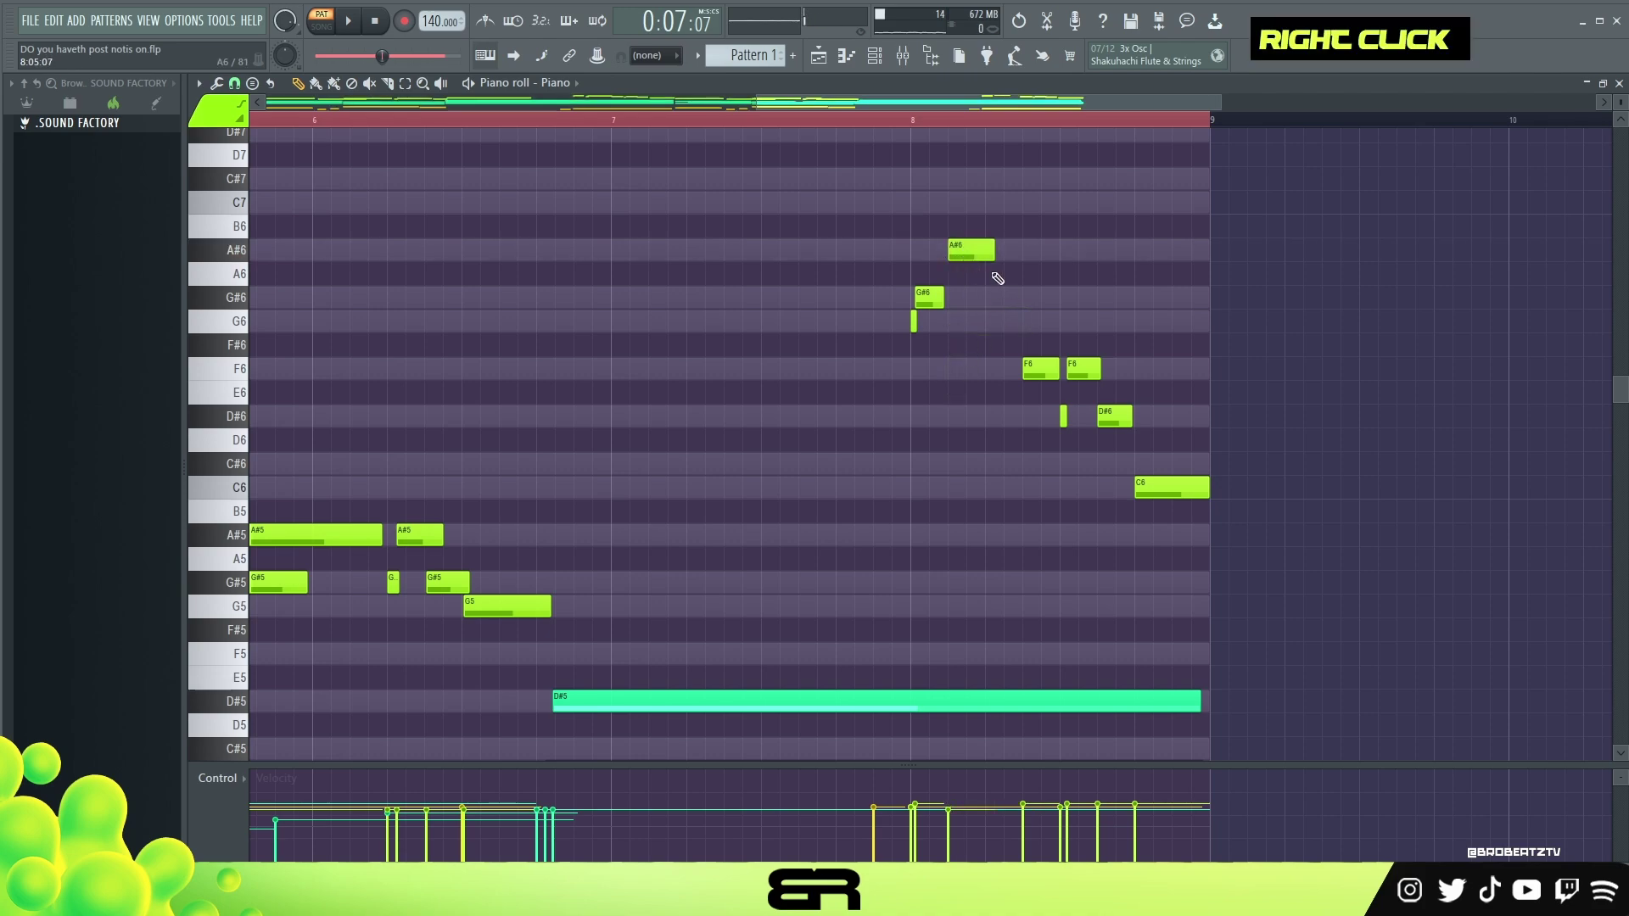
left_click_drag(992, 254, 1009, 254)
Raise bar 8's four notes from step 7 onward, the F6 notes to G#6 and the D#6 notes to G6.
mouse_move(1001, 335)
left_mouse_down()
mouse_move(1139, 428)
mouse_move(1028, 335)
left_mouse_up()
key("shift+Up")
key("shift+Up")
key("shift+Up")
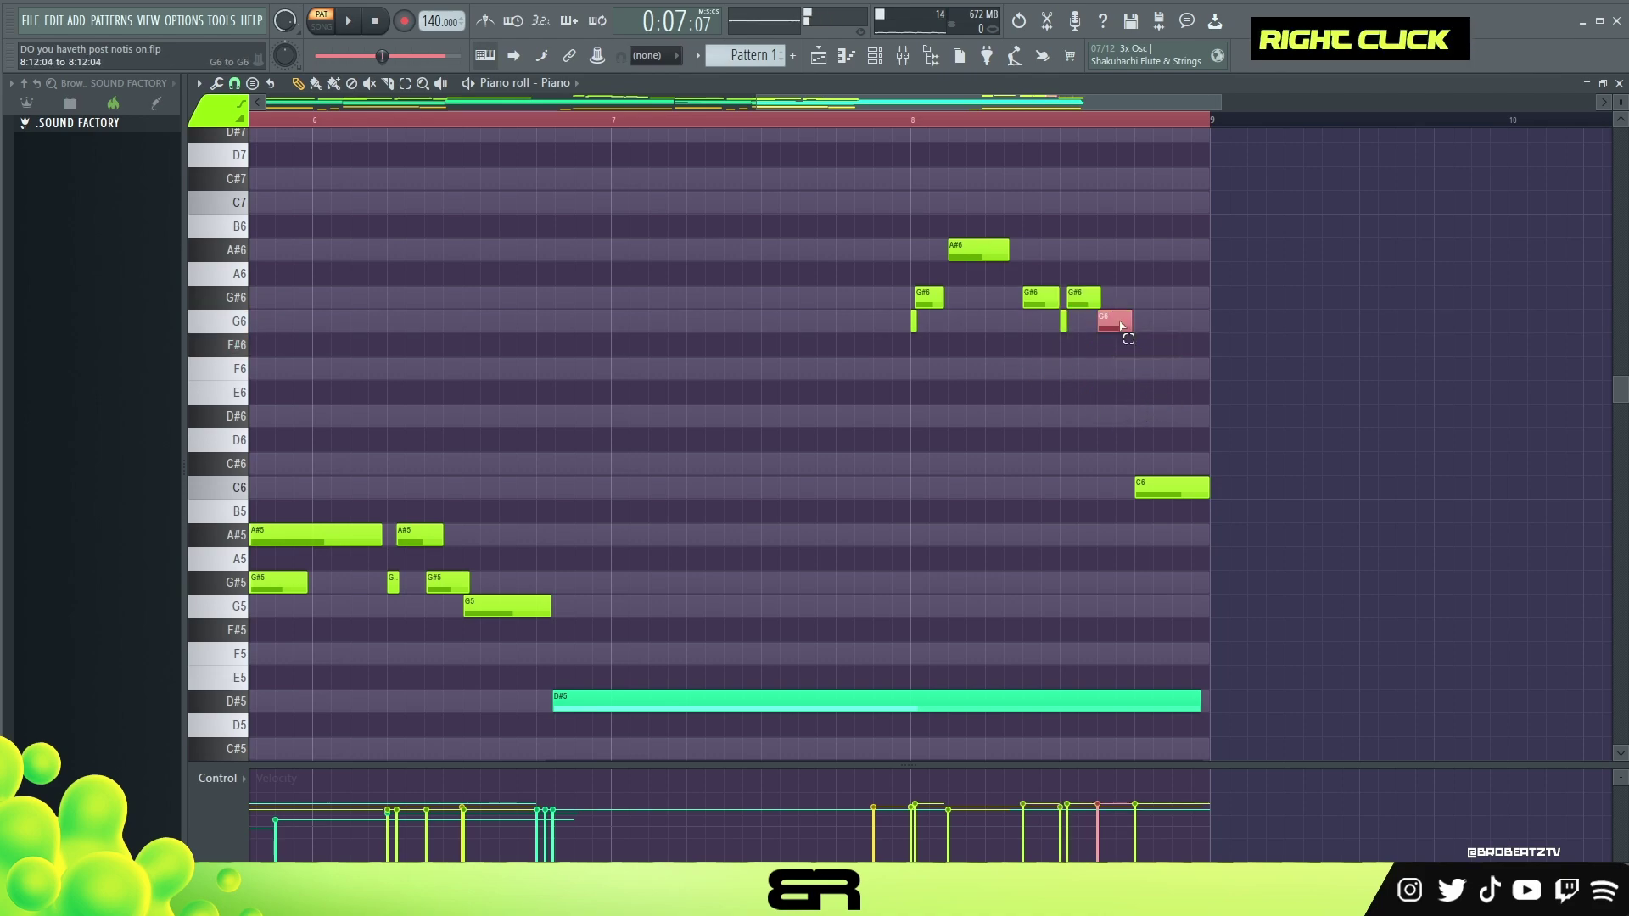
Replace bar 8's closing C6 with D#6 at step 13 and F6 at step 15, and play the phrase.
left_click_drag(1121, 327, 1159, 436, "shift")
left_click_drag(1186, 375, 1180, 412)
right_click(1180, 487)
key("space")
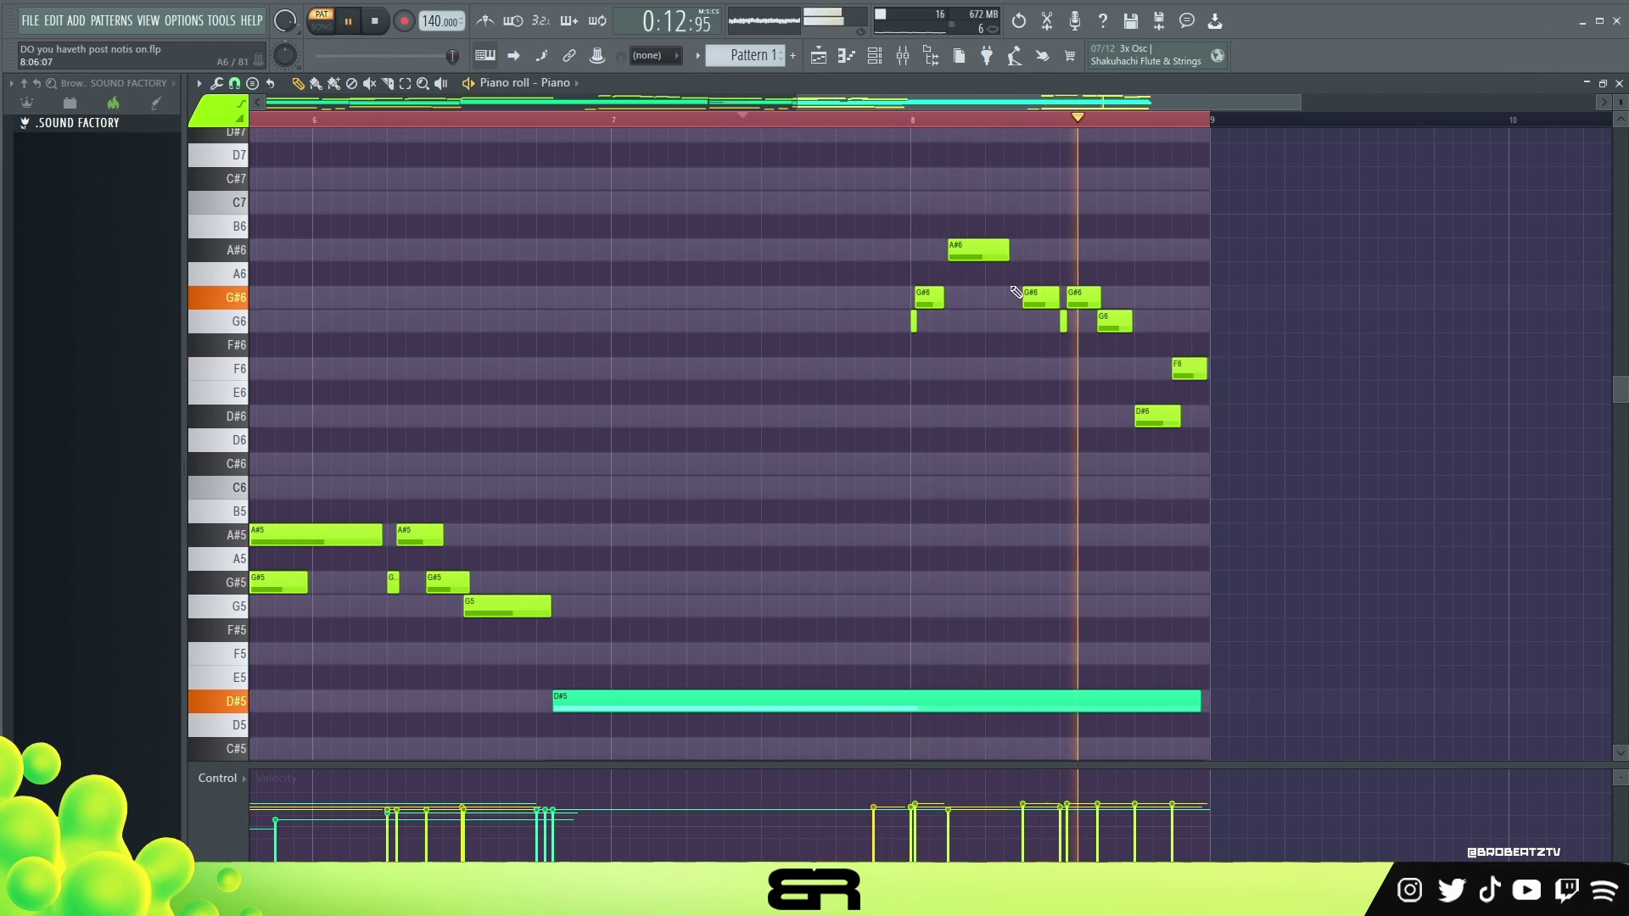
key("space")
key("space")
key("ctrl")
key("alt")
key("ctrl")
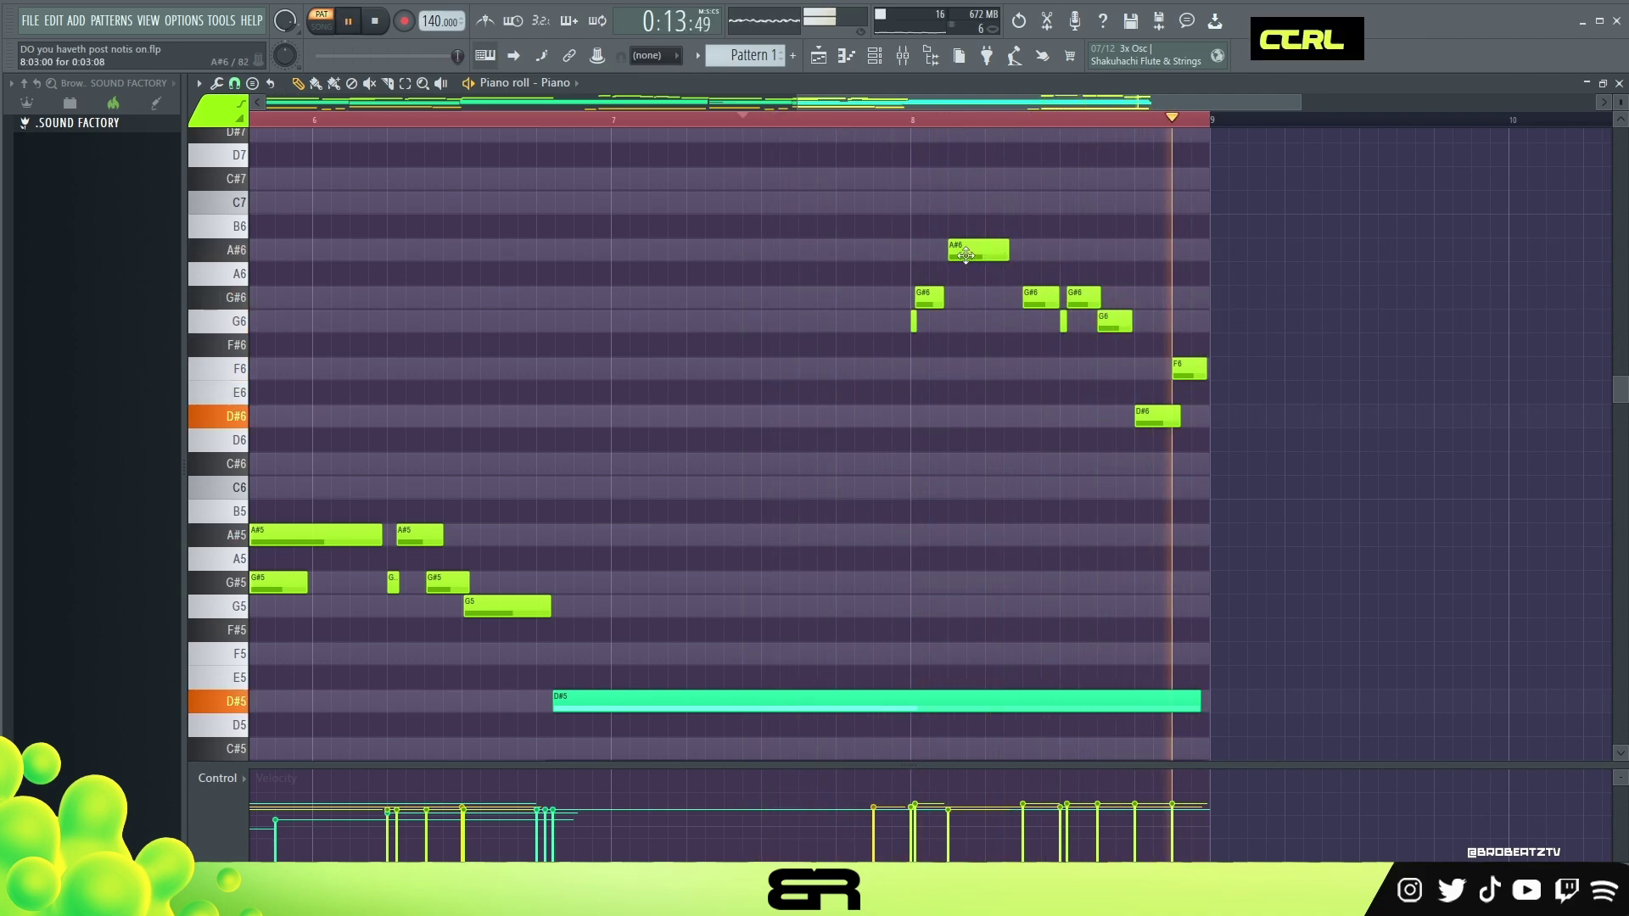
Clear the time selection and play the complete eight-bar pattern from the start.
scroll(952, 255, "up", 1)
right_click(817, 260, "ctrl")
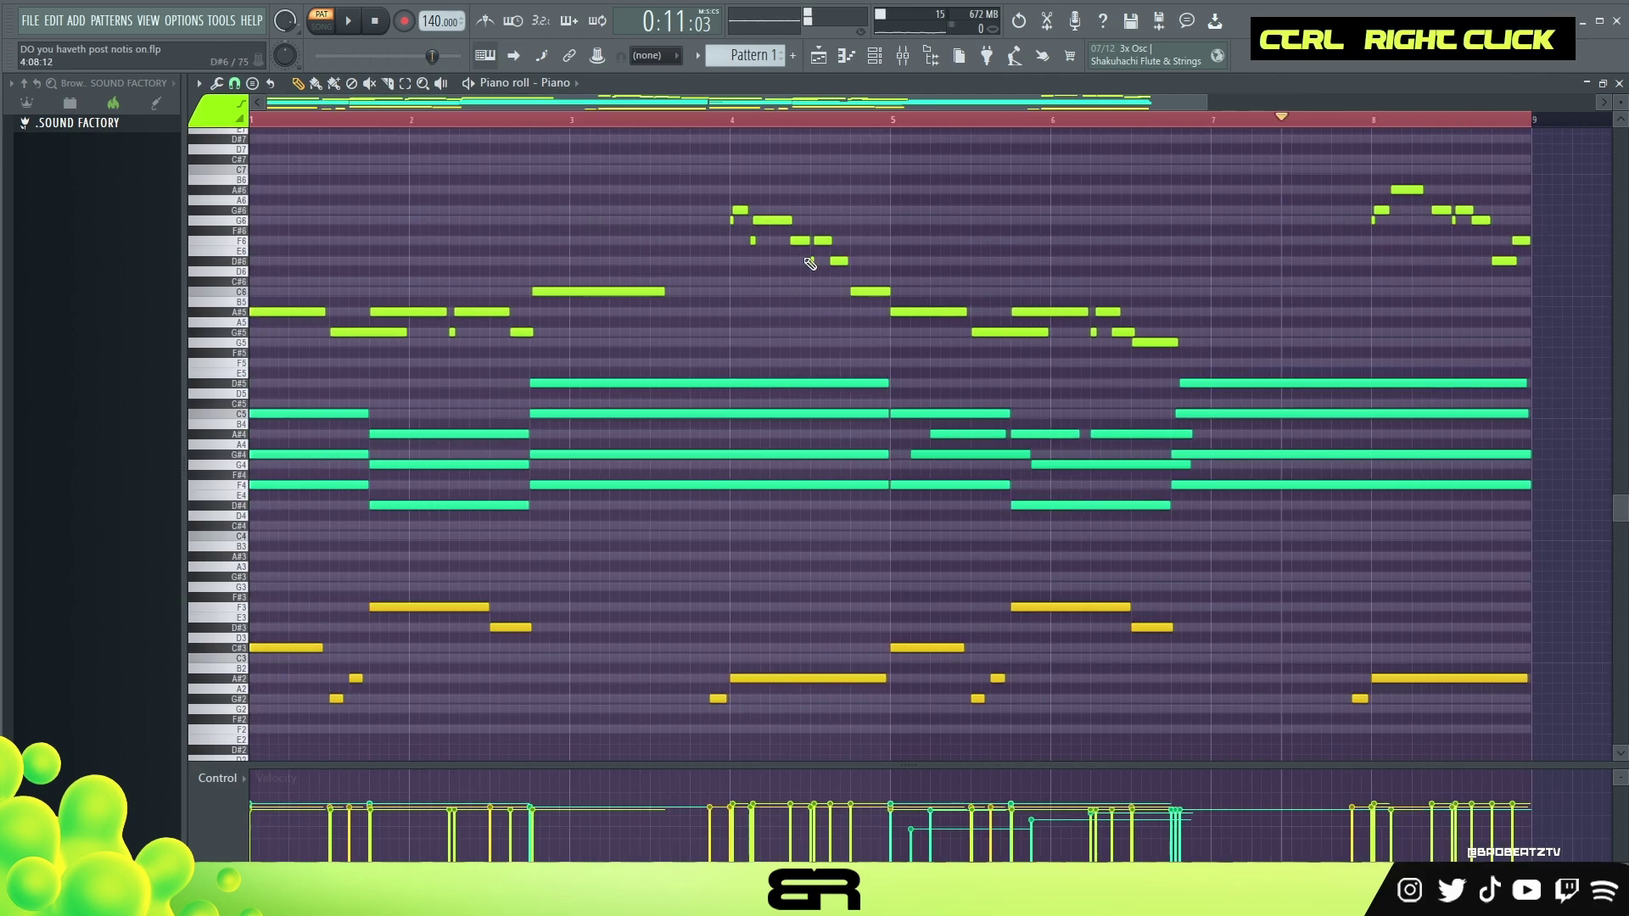
double_click(815, 126)
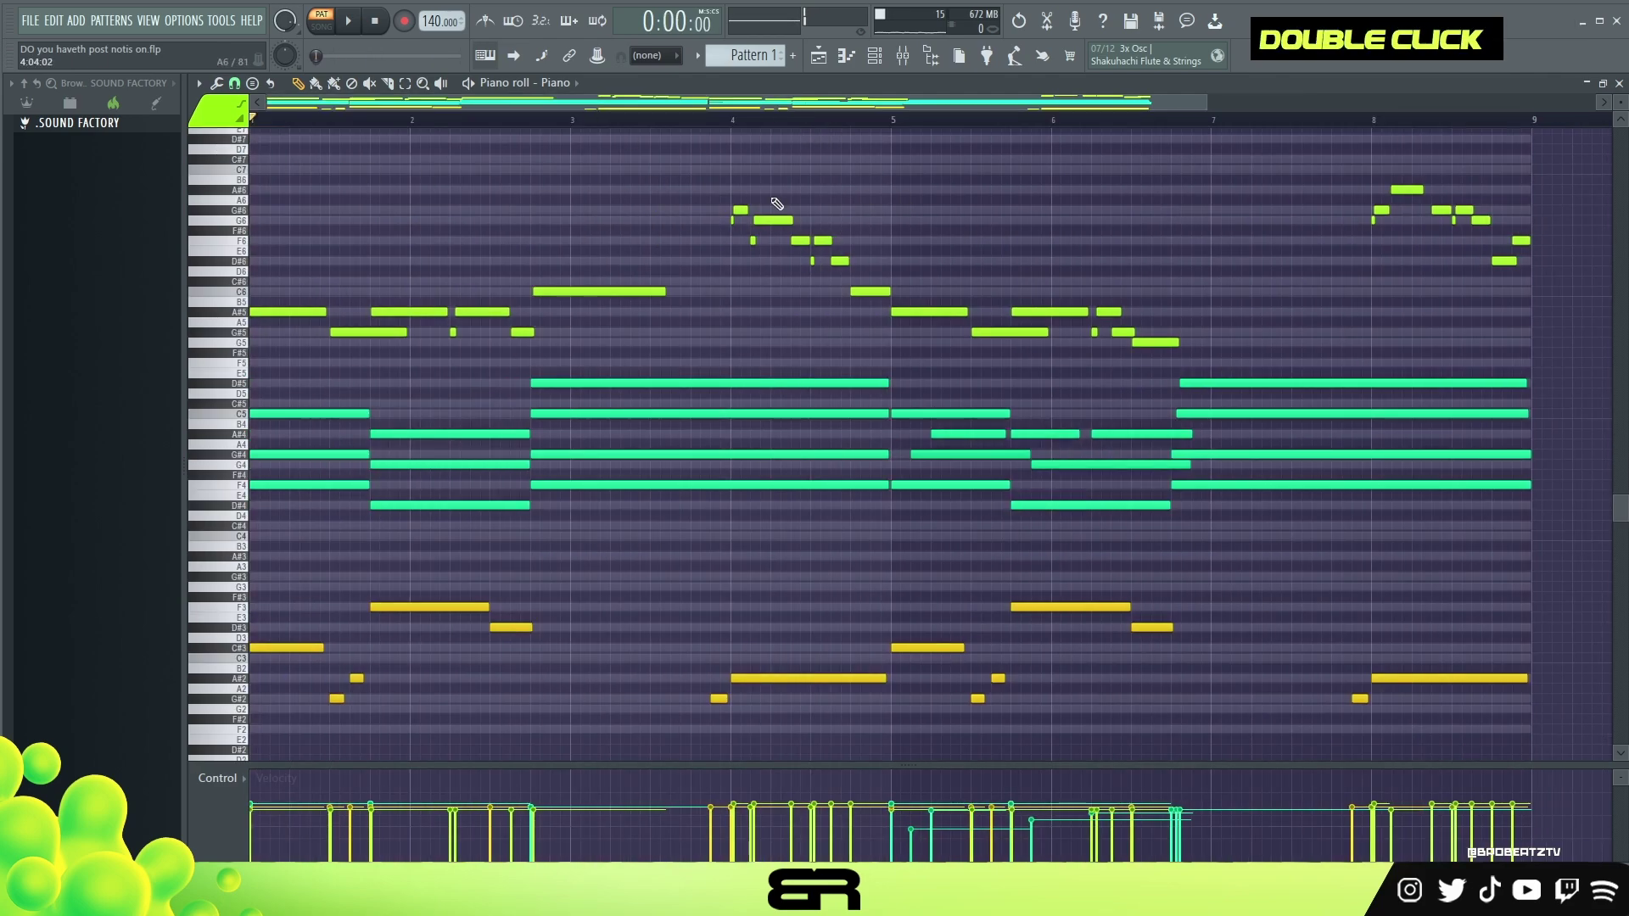
key("space")
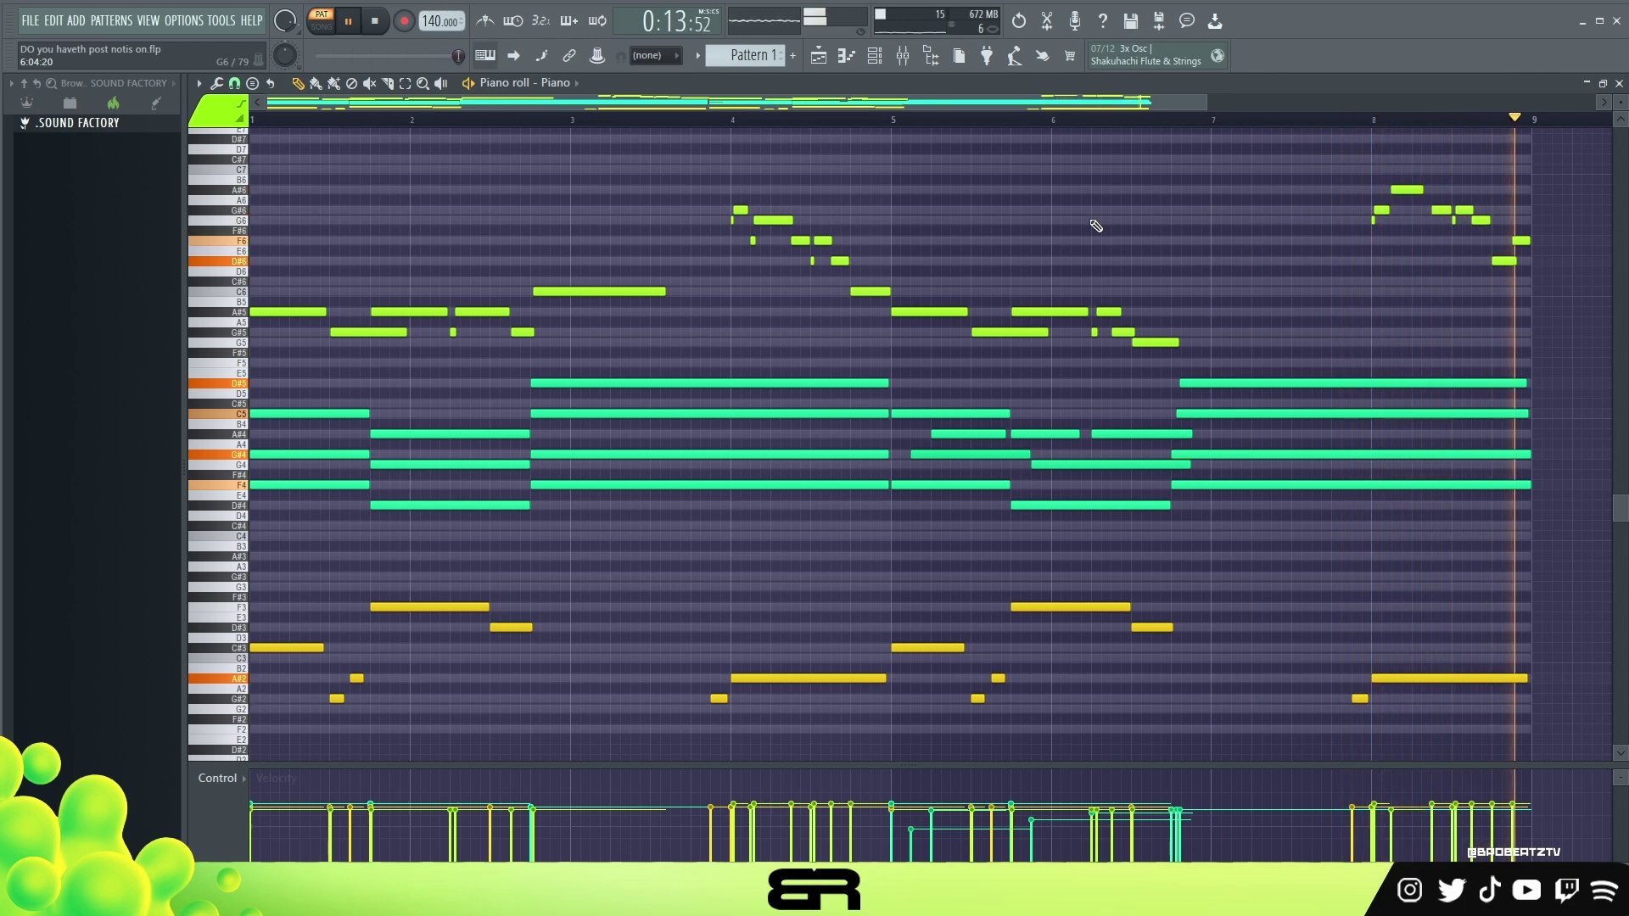
key("space")
key("space")
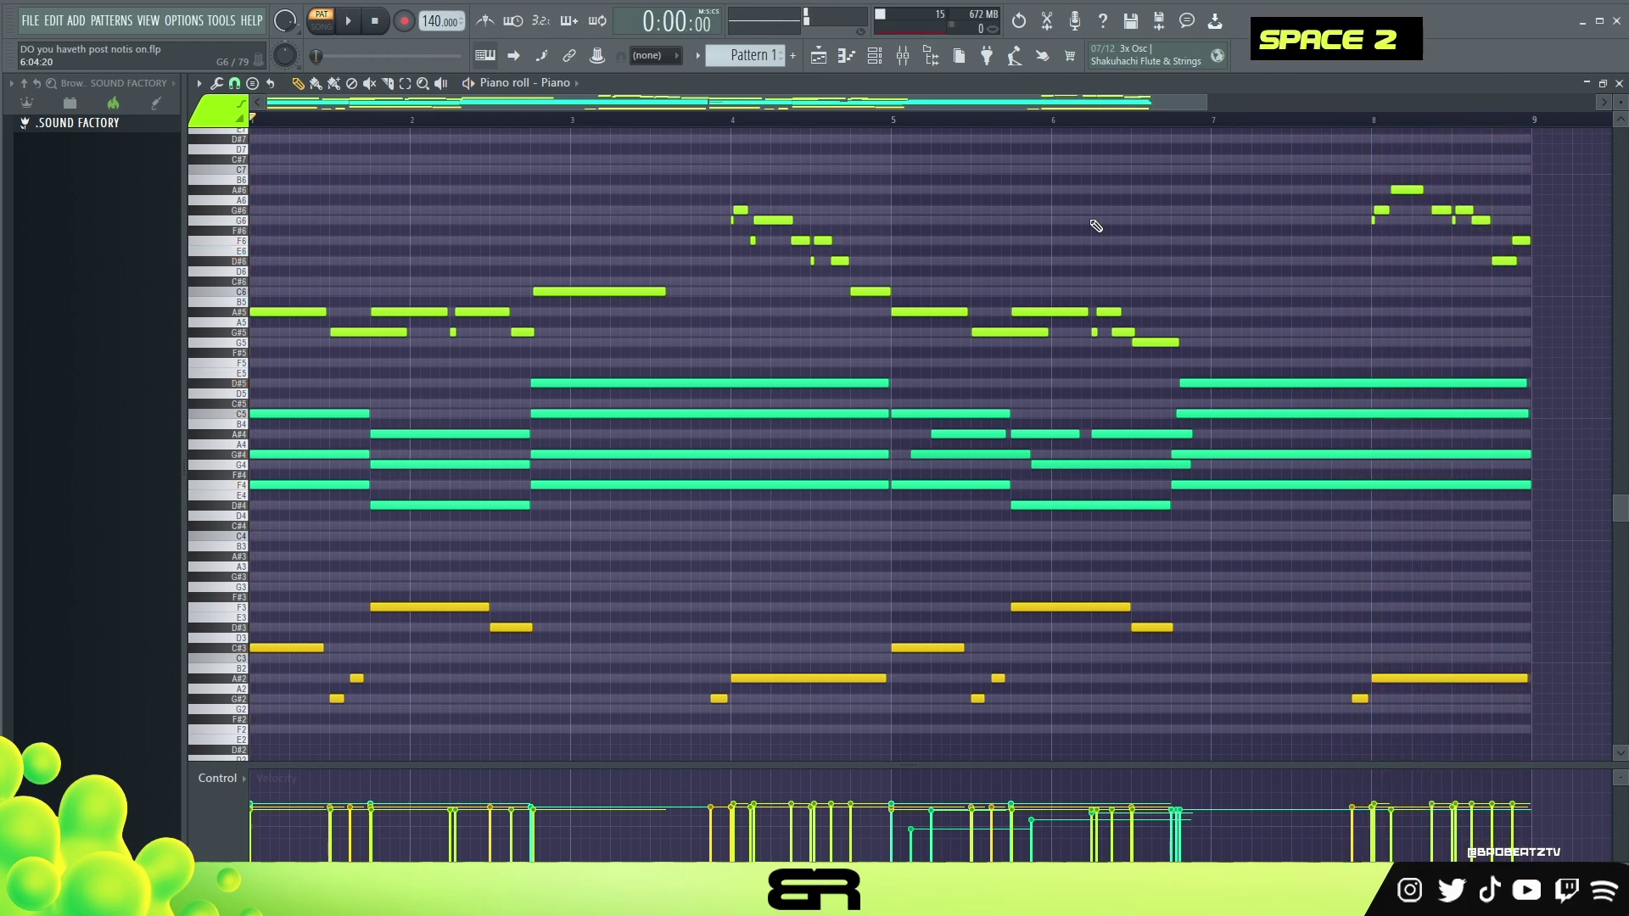